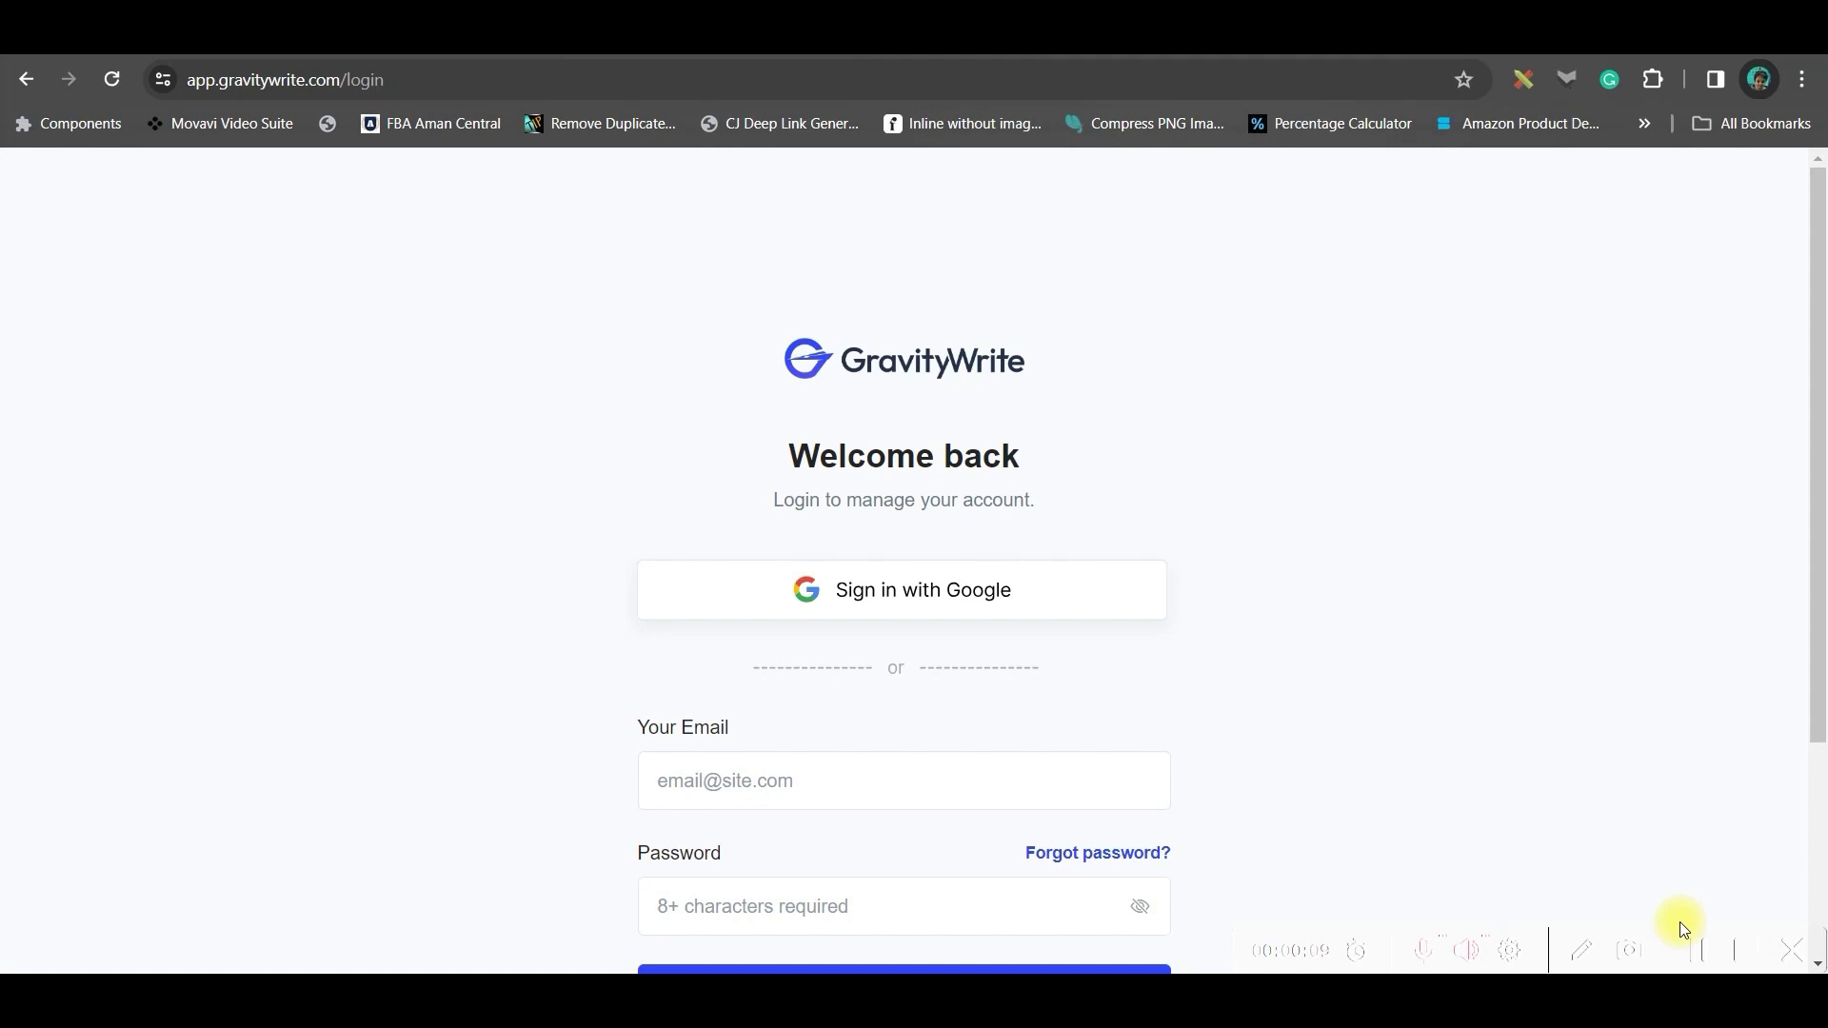
Step: Sign in to GravityWrite with Google and open Film Making Tools > Movie Trailer Script
click(921, 588)
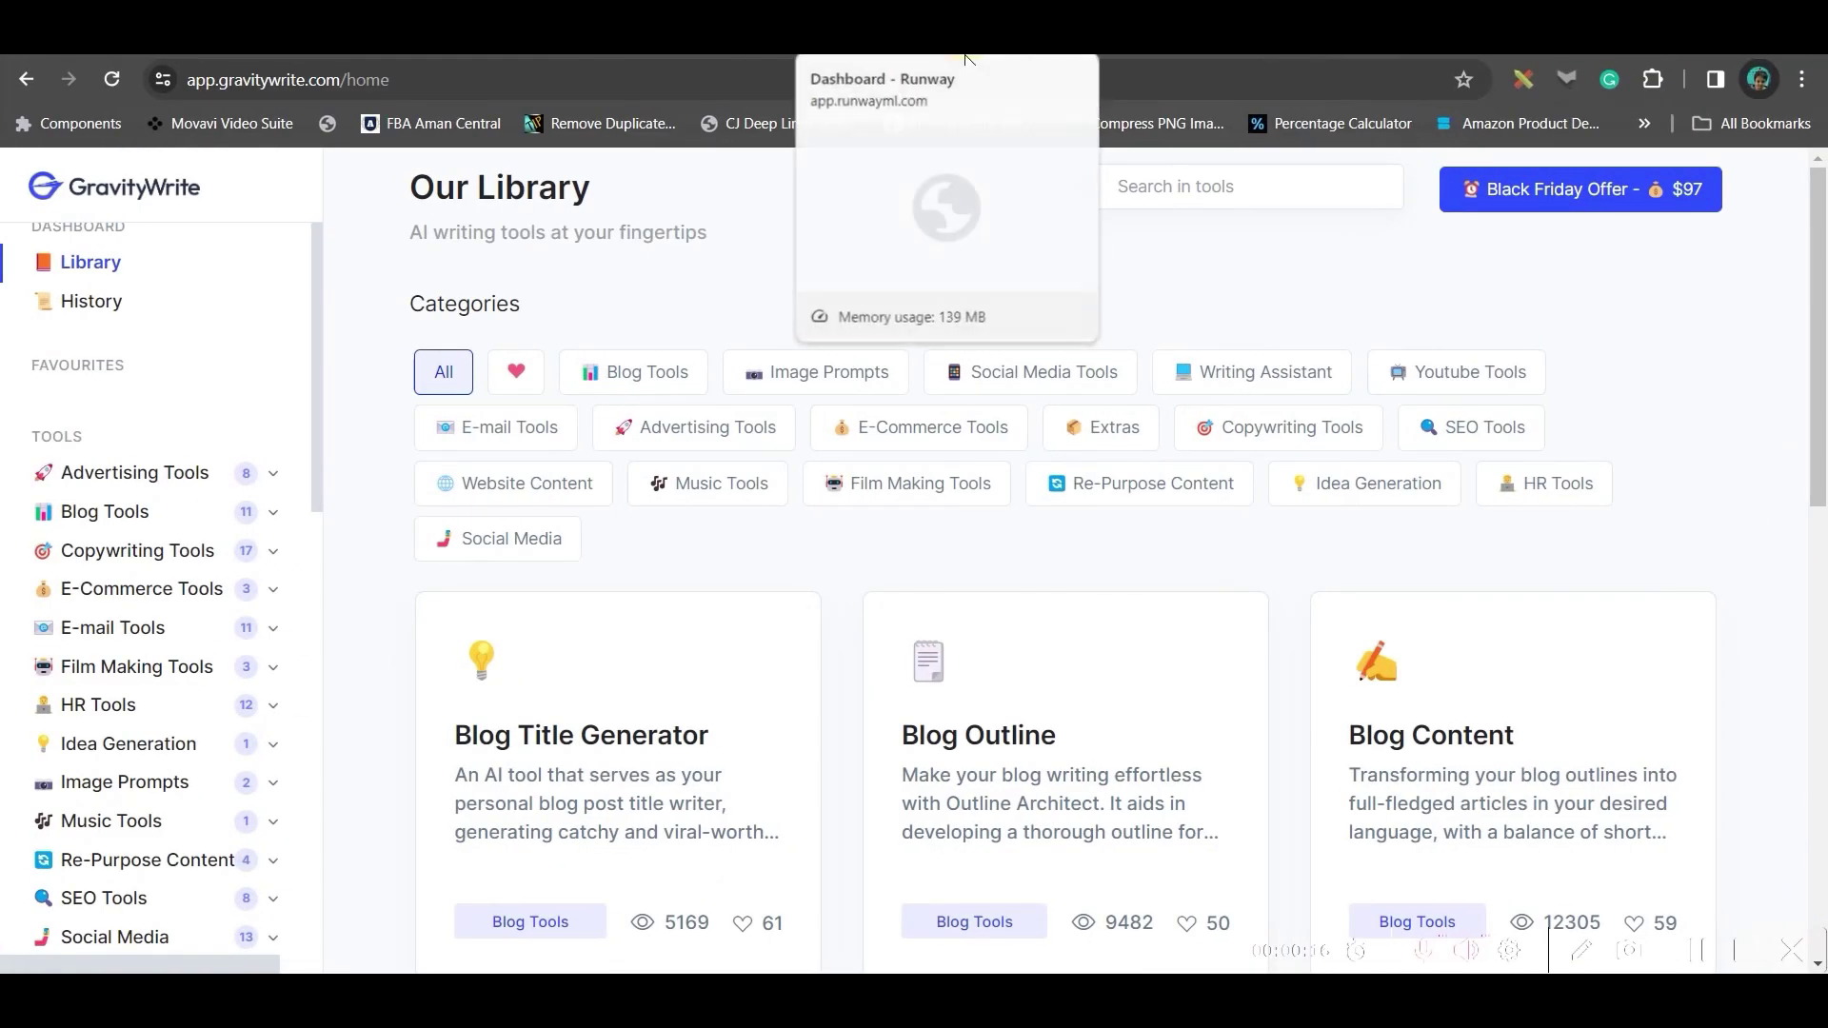
click(159, 672)
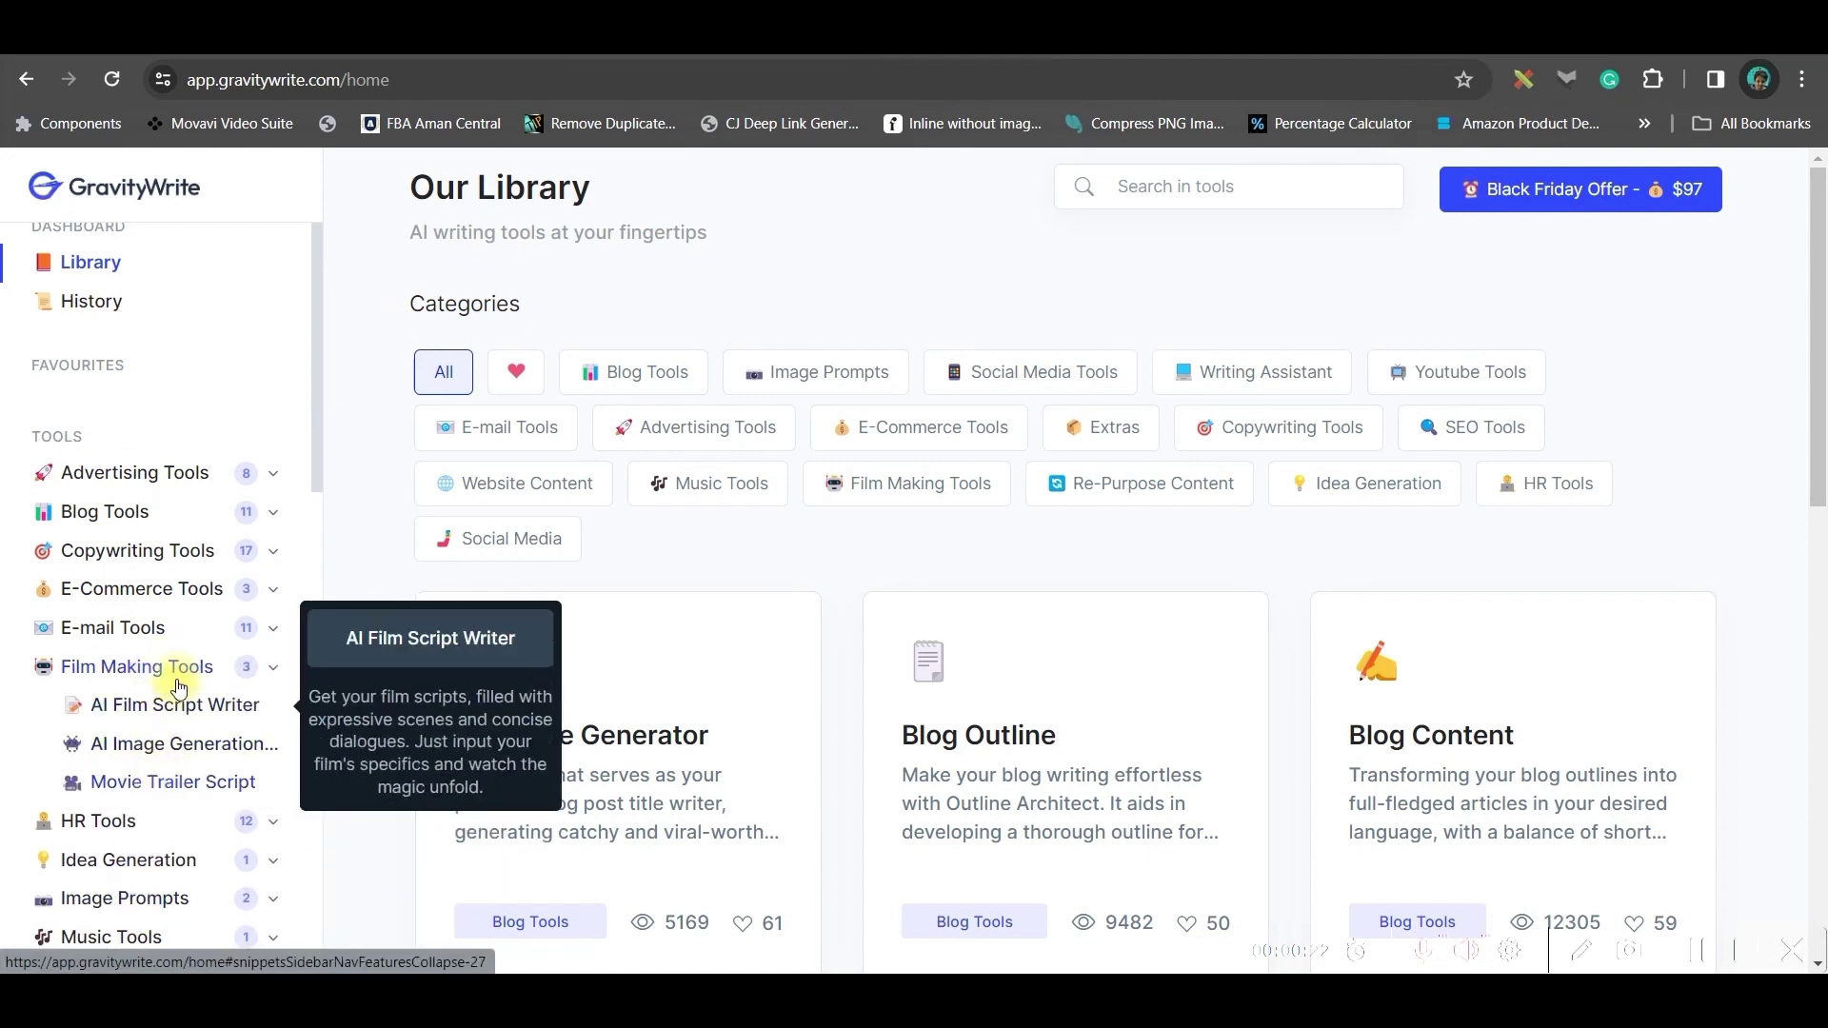
click(201, 786)
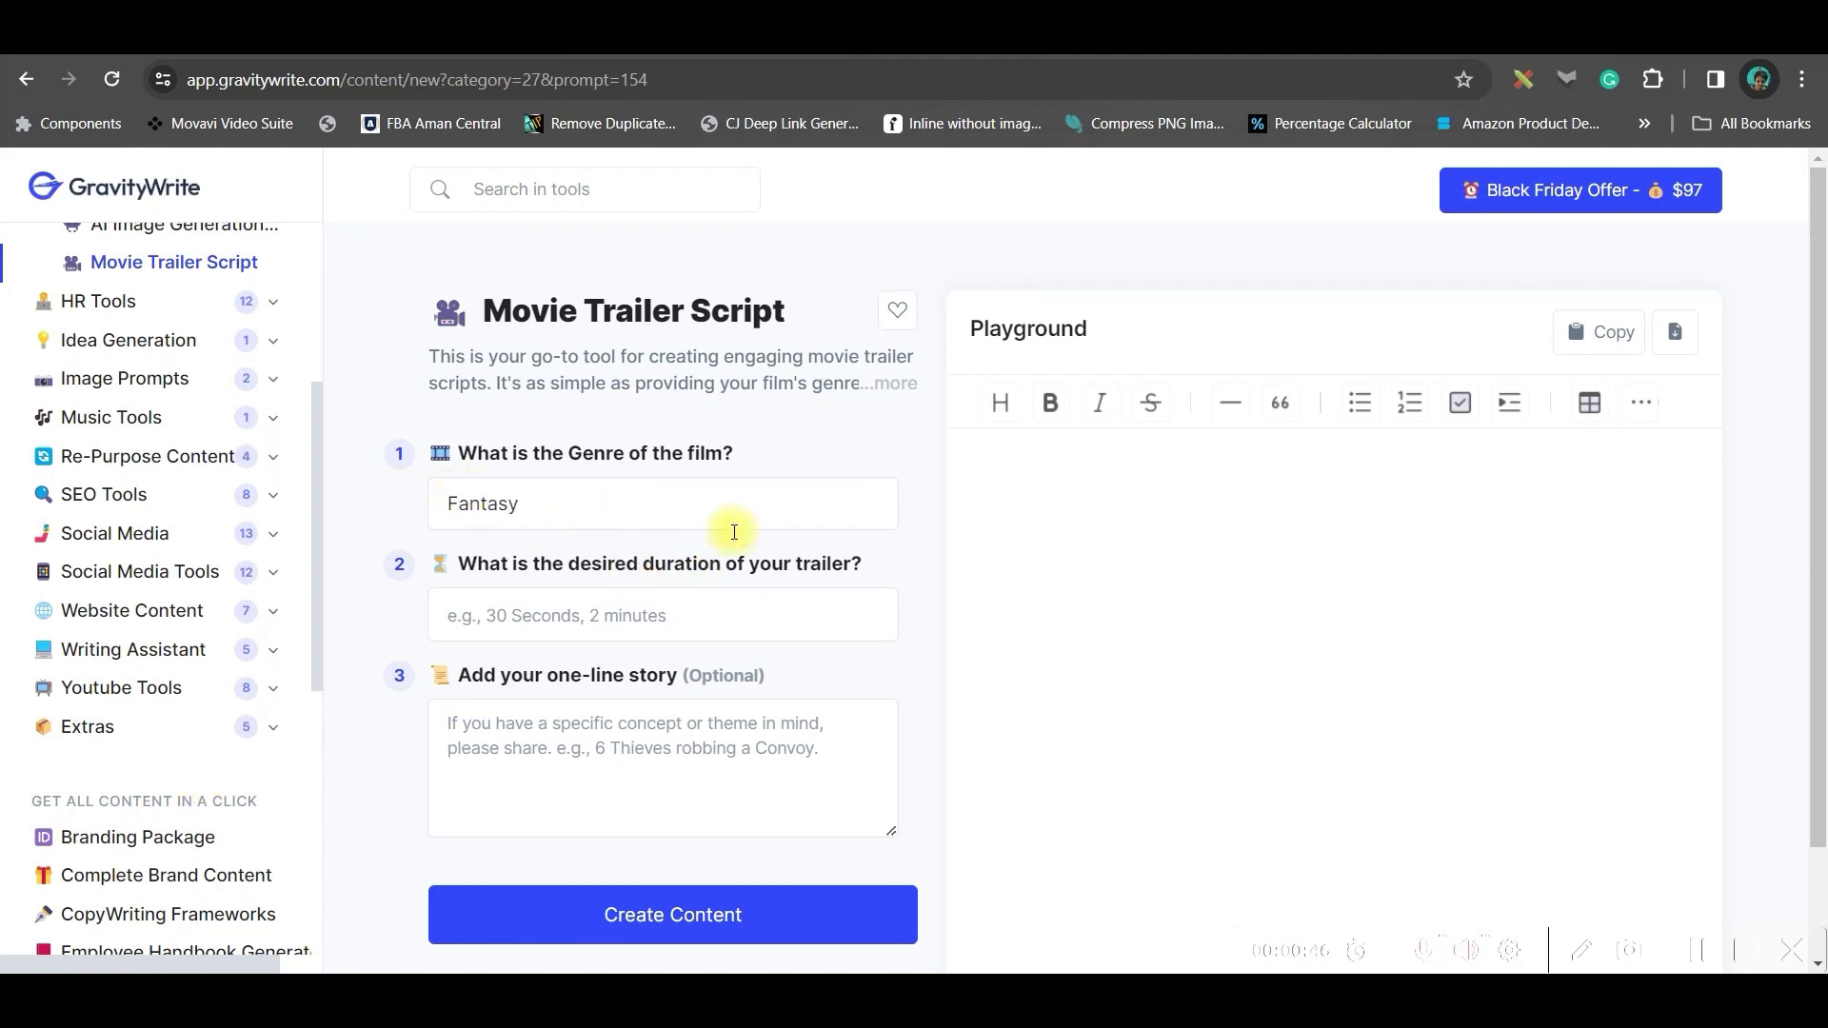
Step: Enter Fantasy genre, duration 30 and the one-line story, then generate the trailer script
click(651, 616)
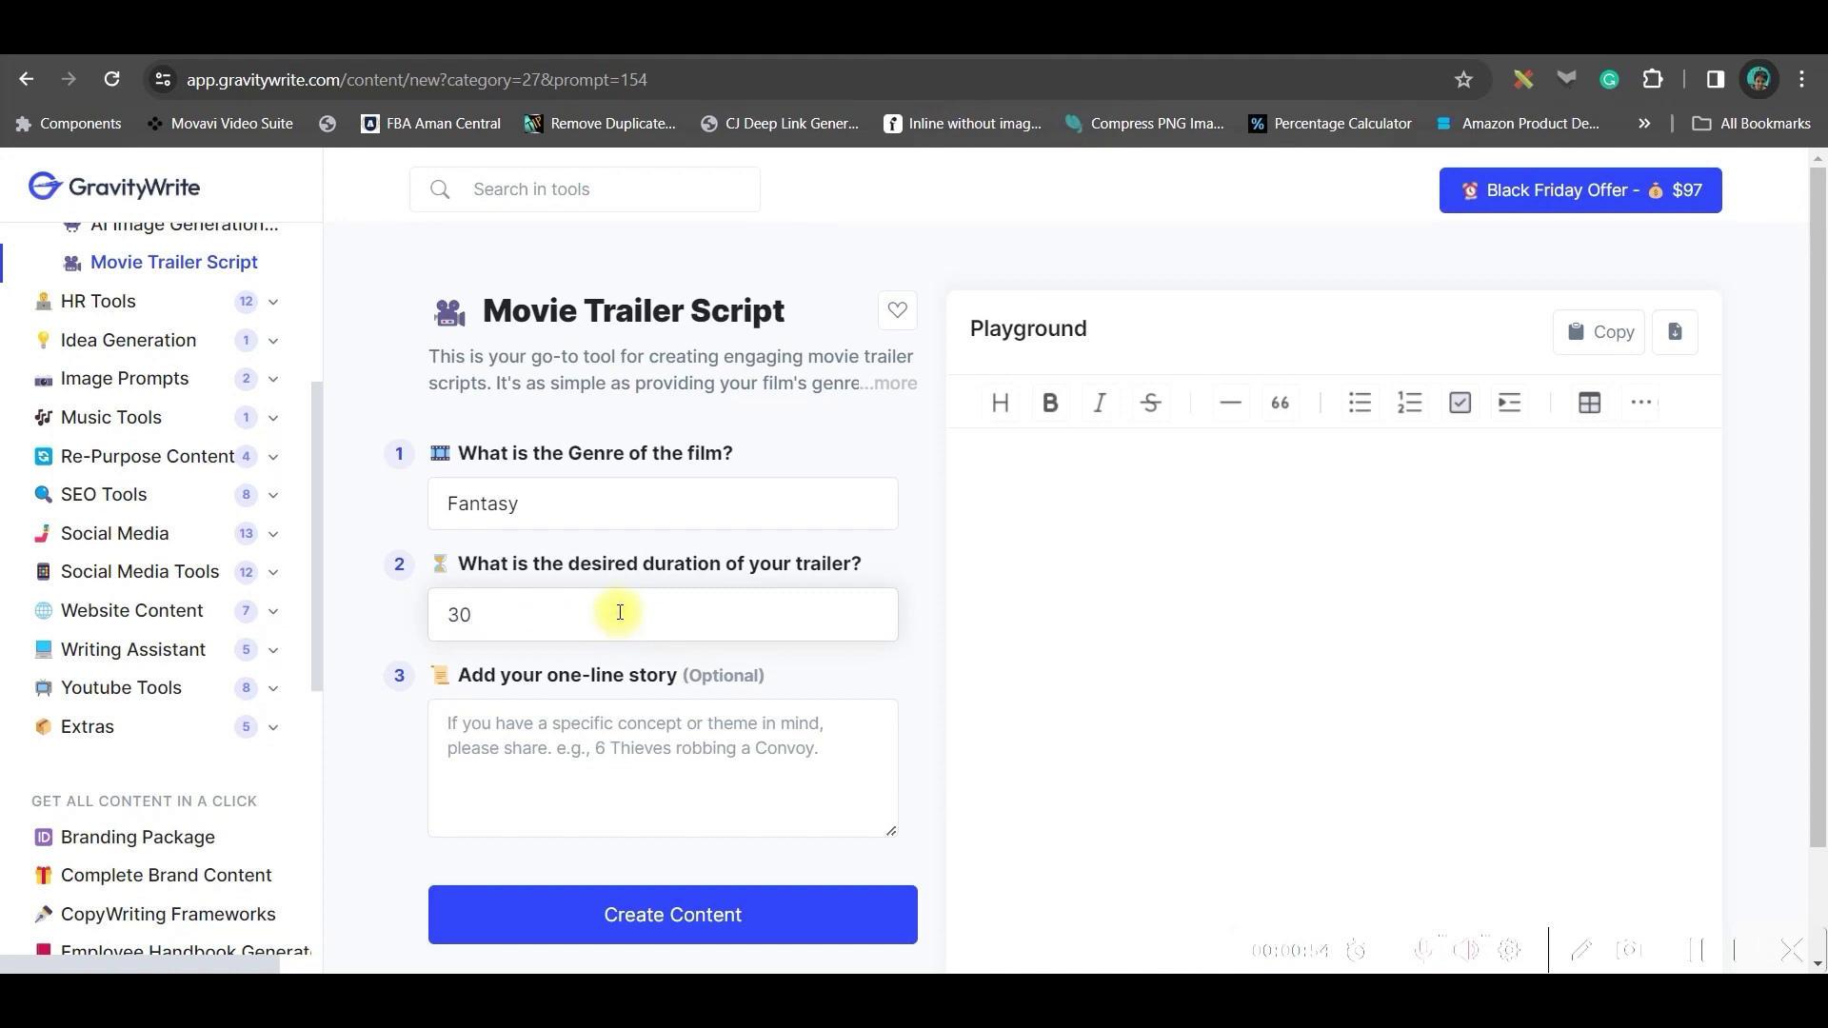
click(522, 719)
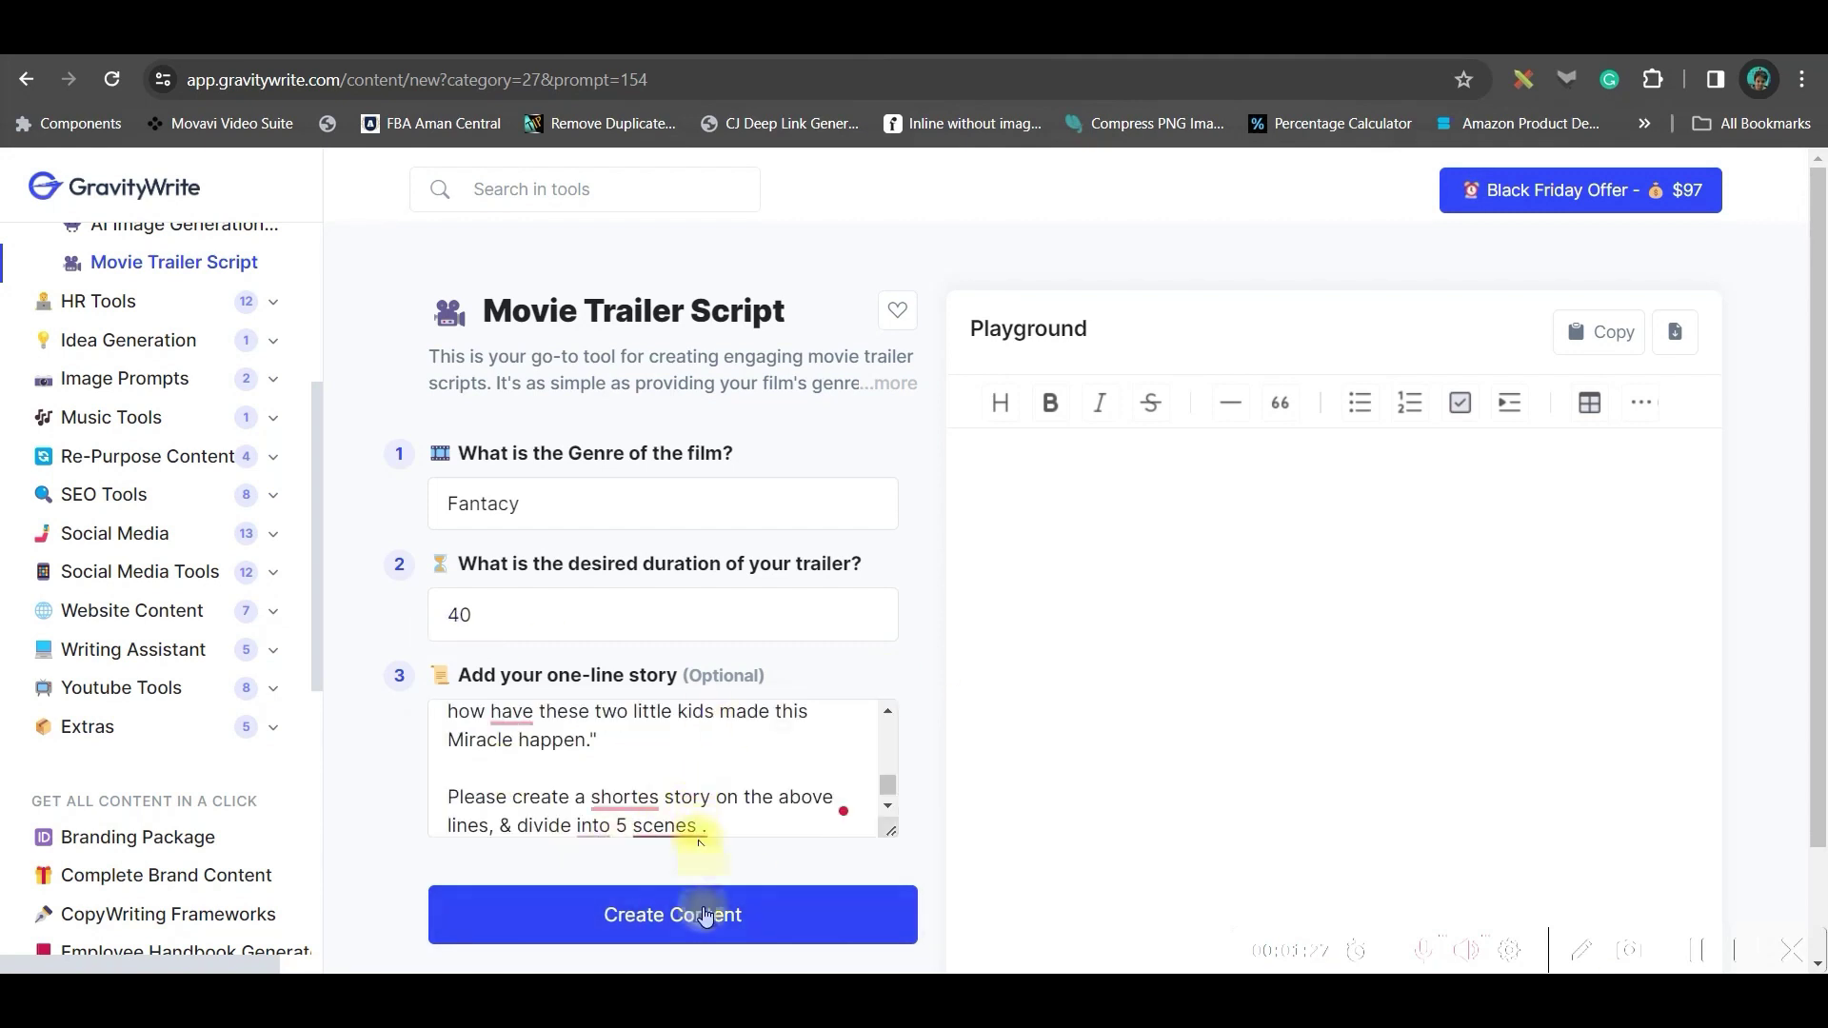
click(706, 914)
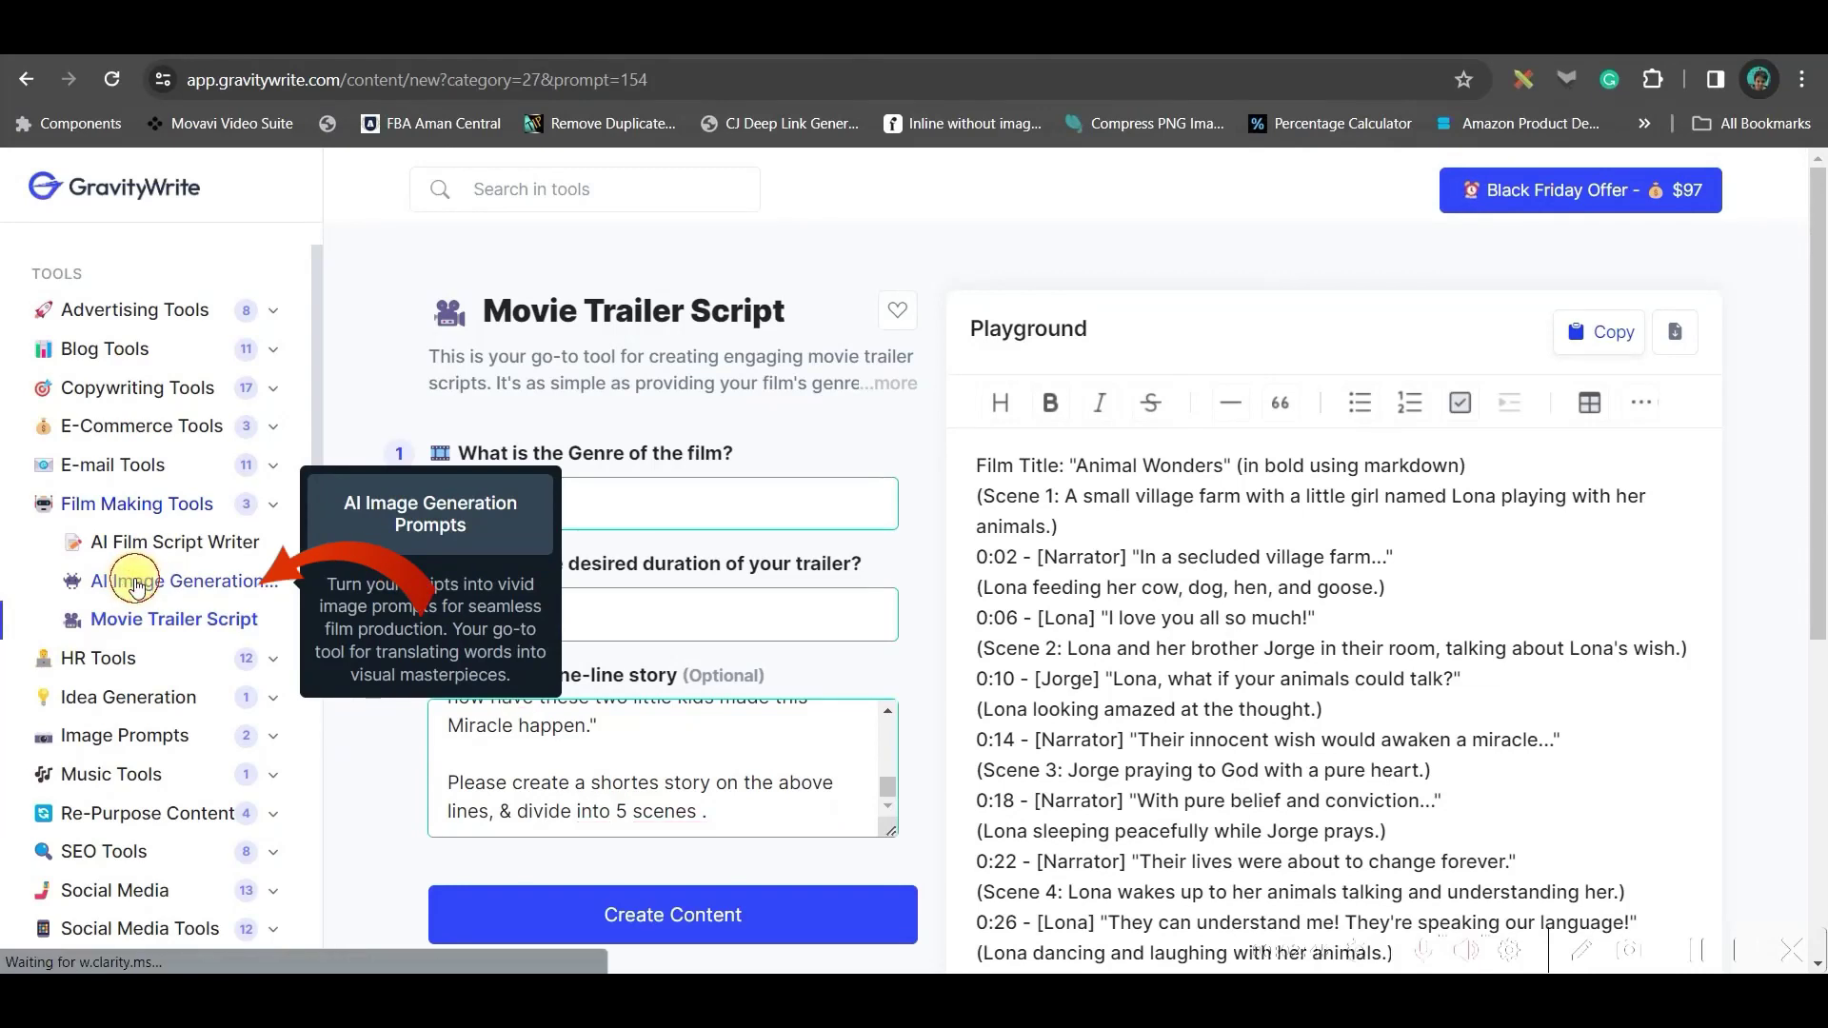
Step: Generate Pixar 3D style image prompts from the pasted trailer script with AI Image Generation Prompts
click(171, 579)
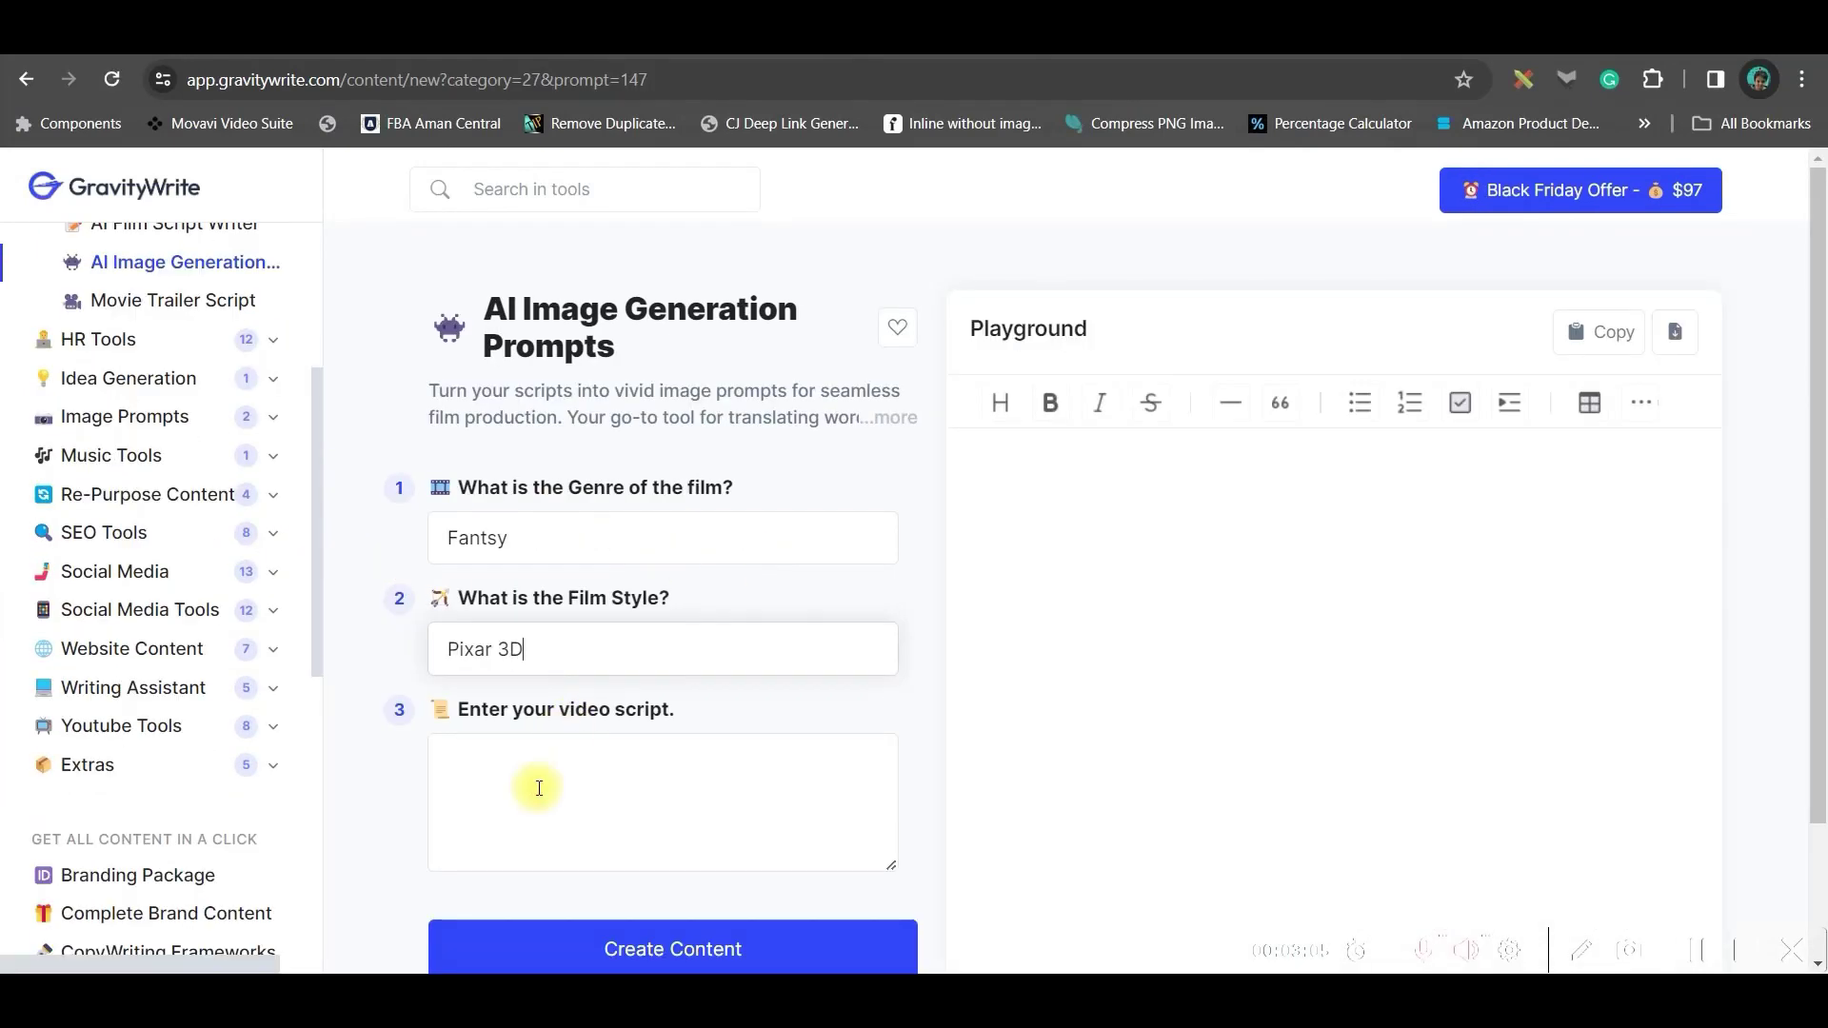
key(ctrl+v)
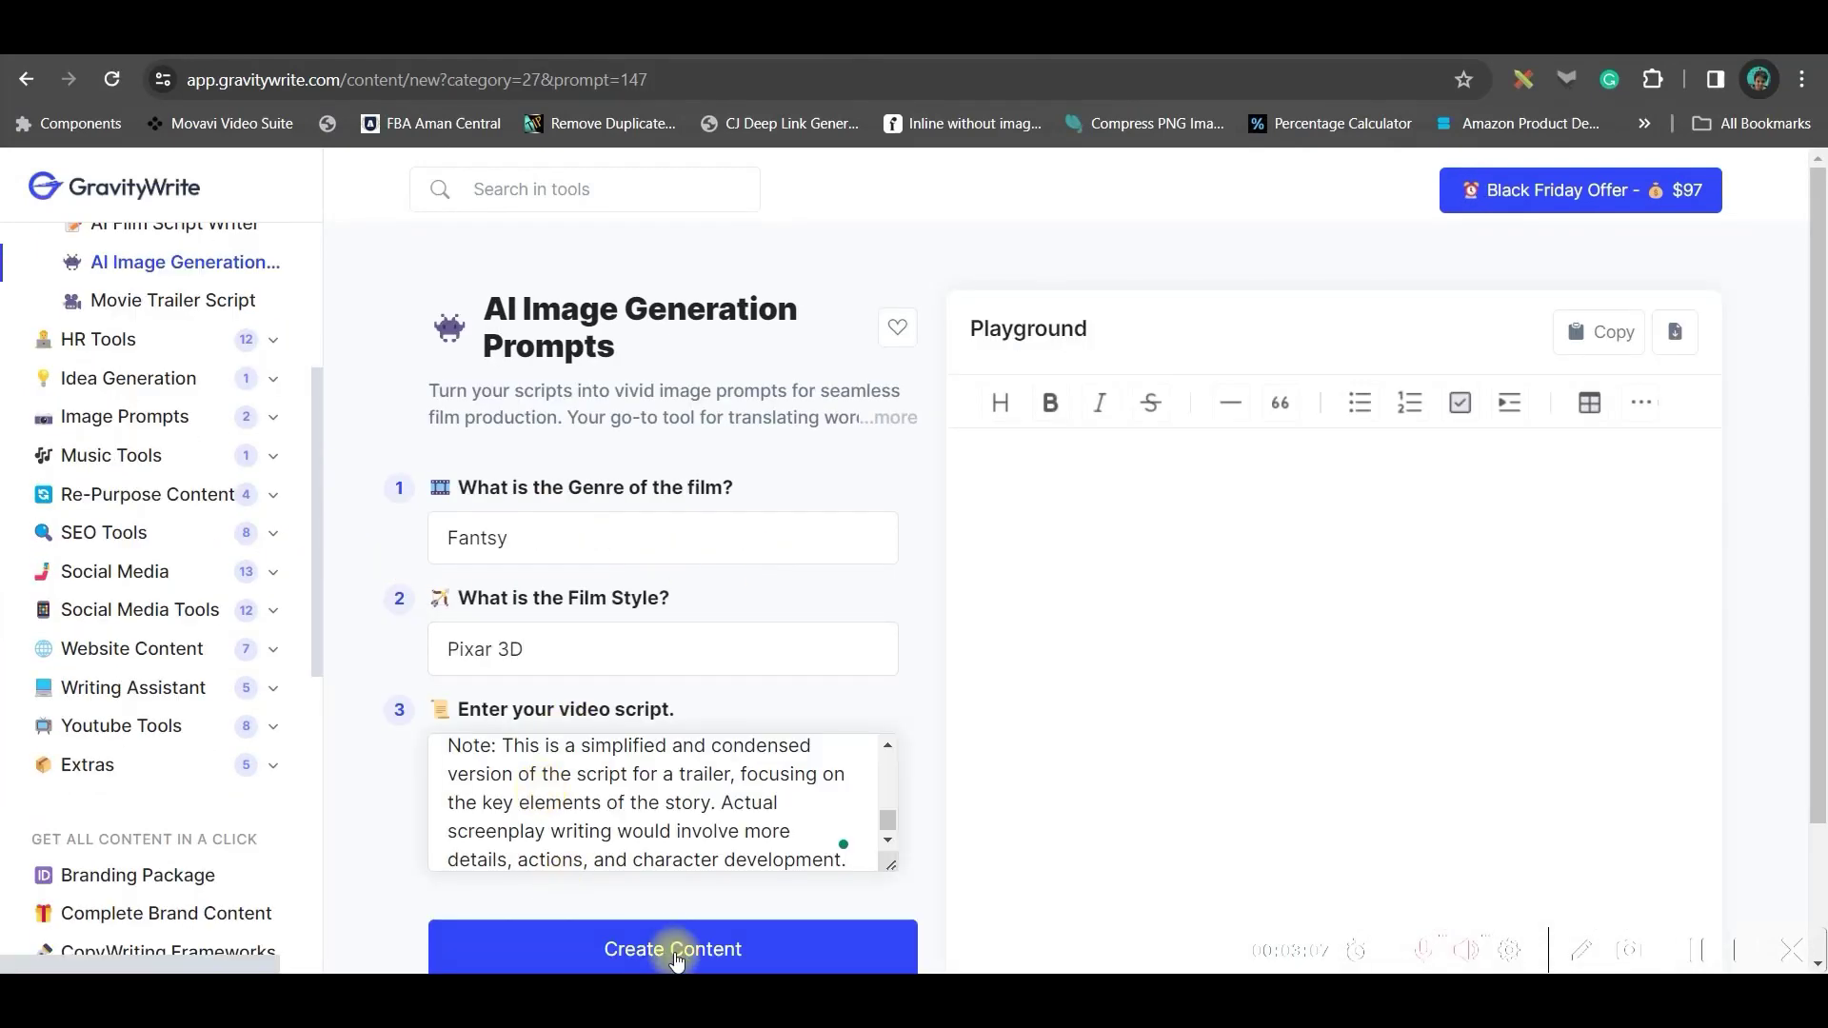
click(676, 952)
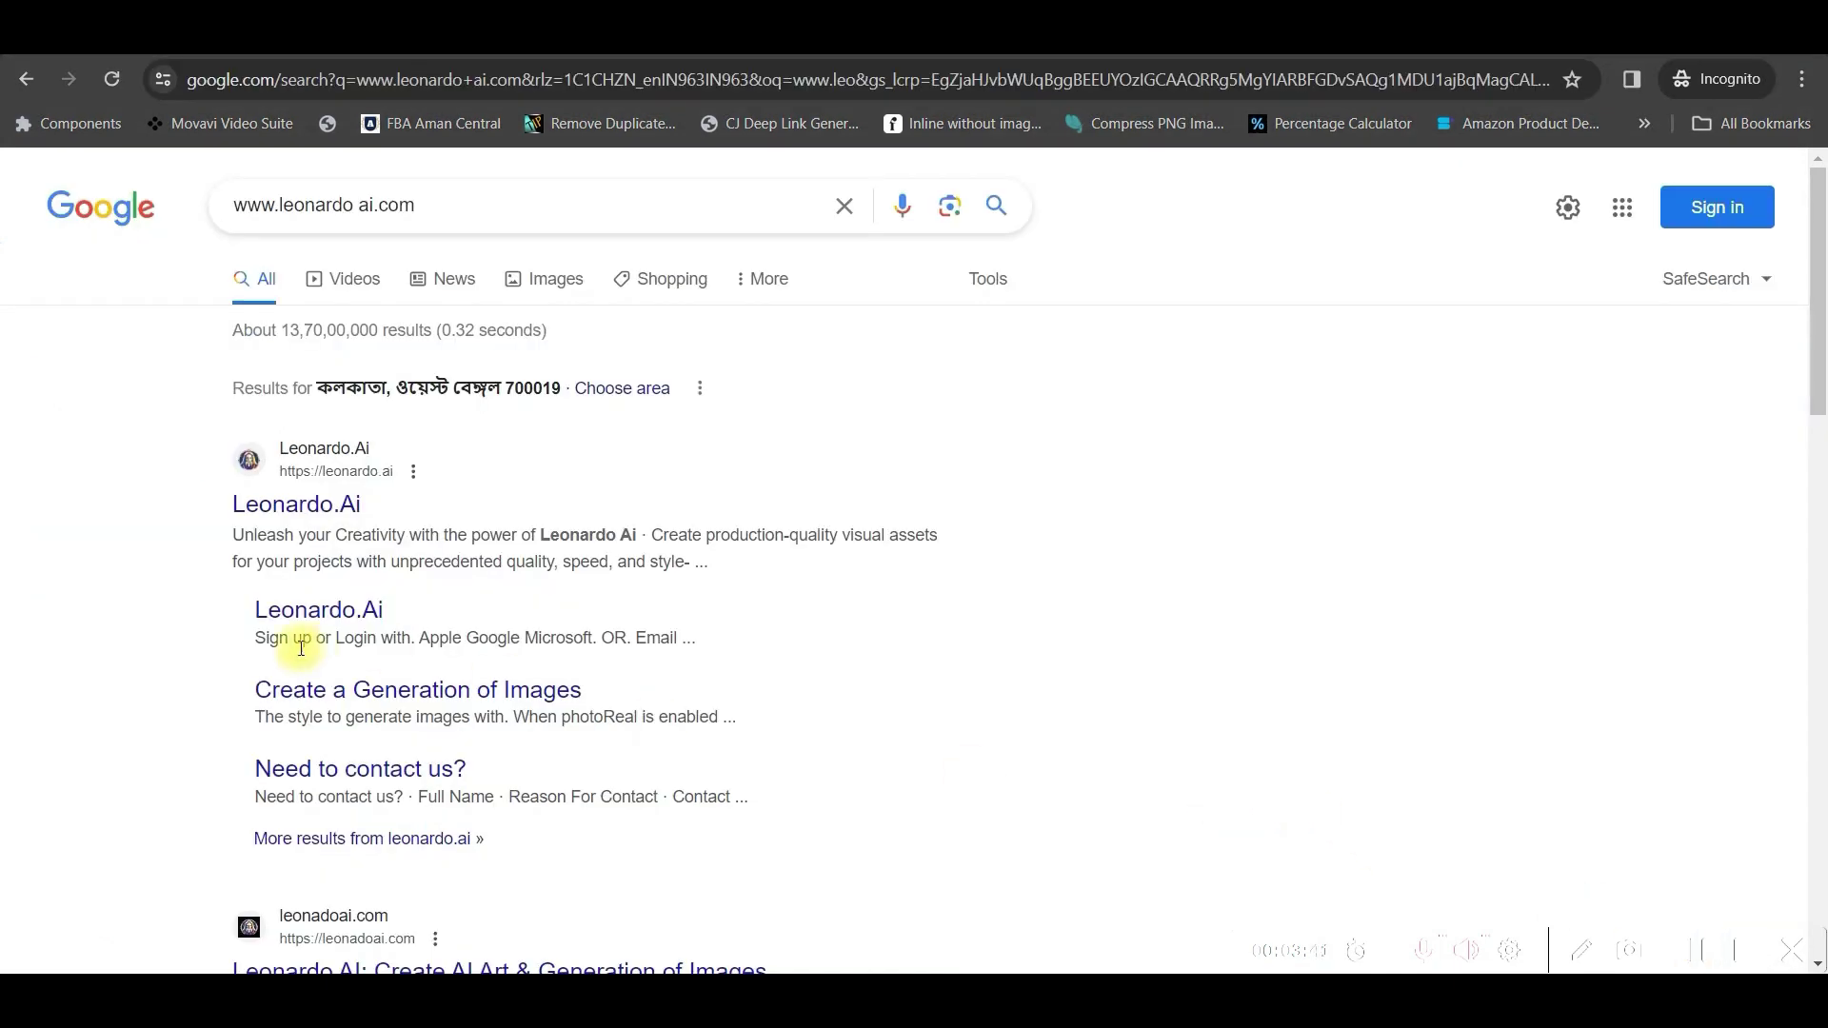
Step: Open Leonardo.Ai from the search results and browse the app.leonardo.ai Home feed
click(279, 507)
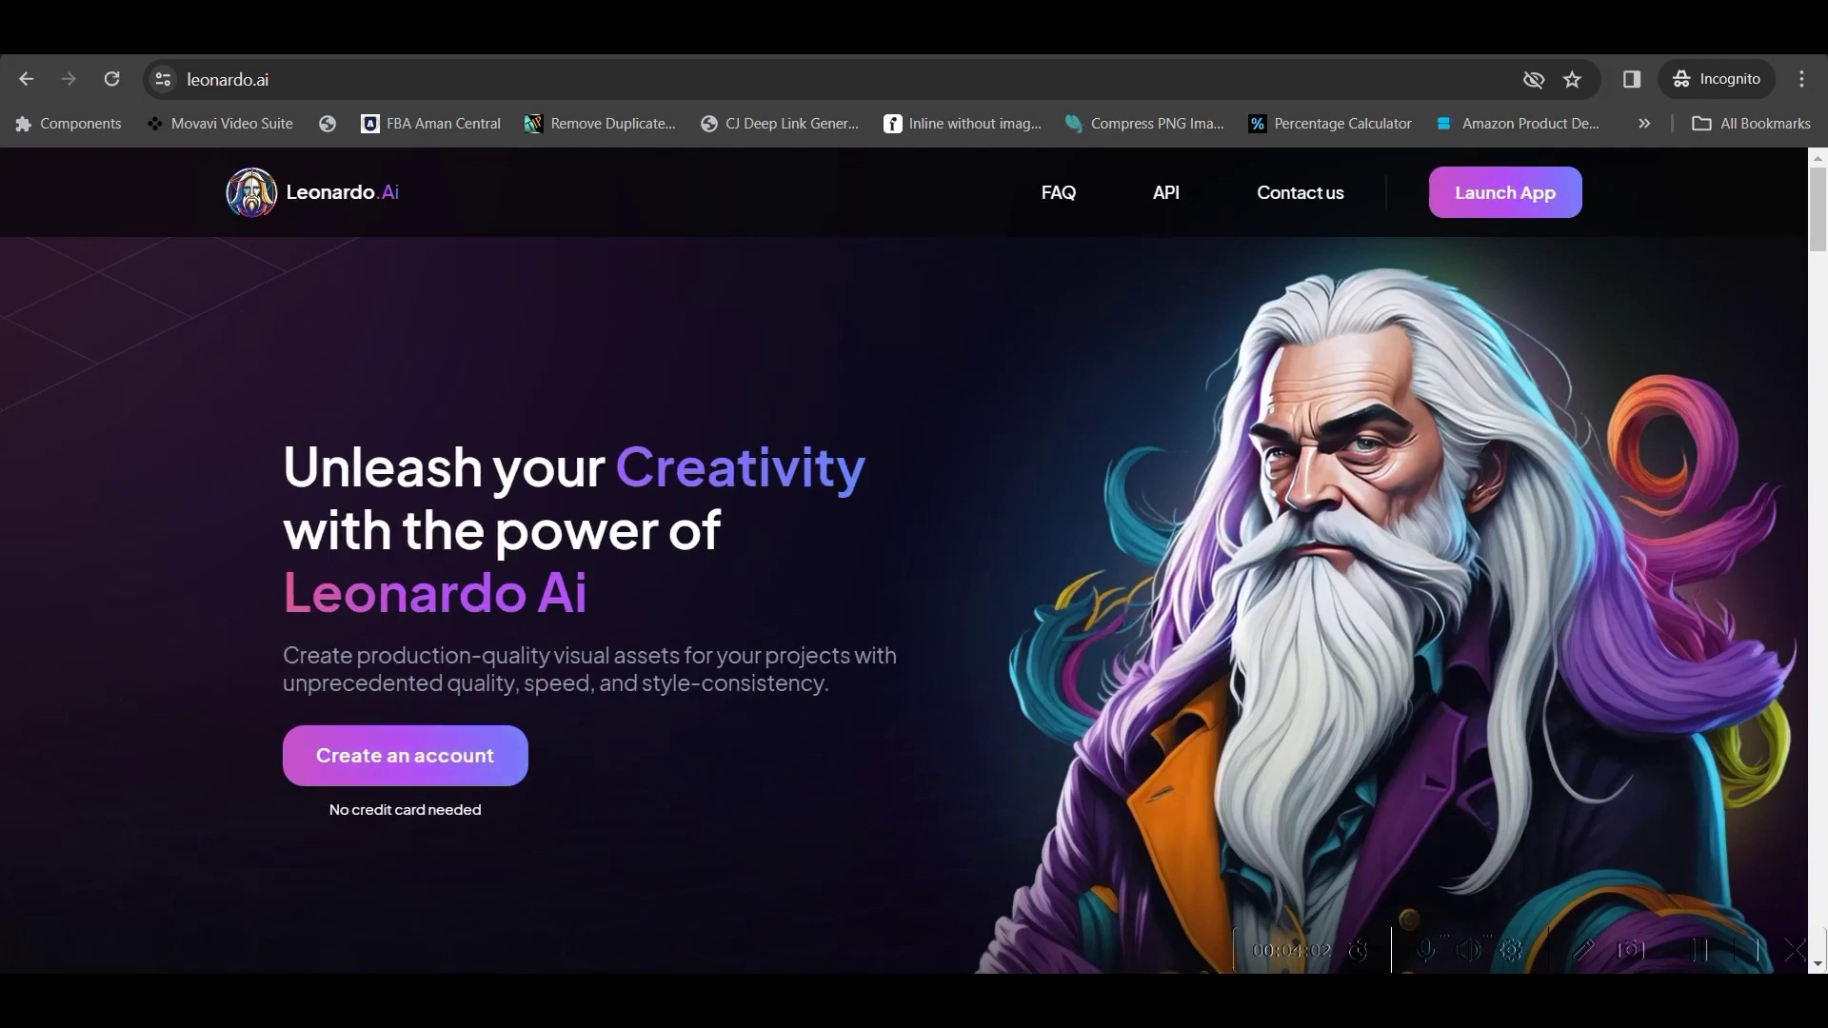
click(1066, 886)
scroll(1360, 747, down, 5)
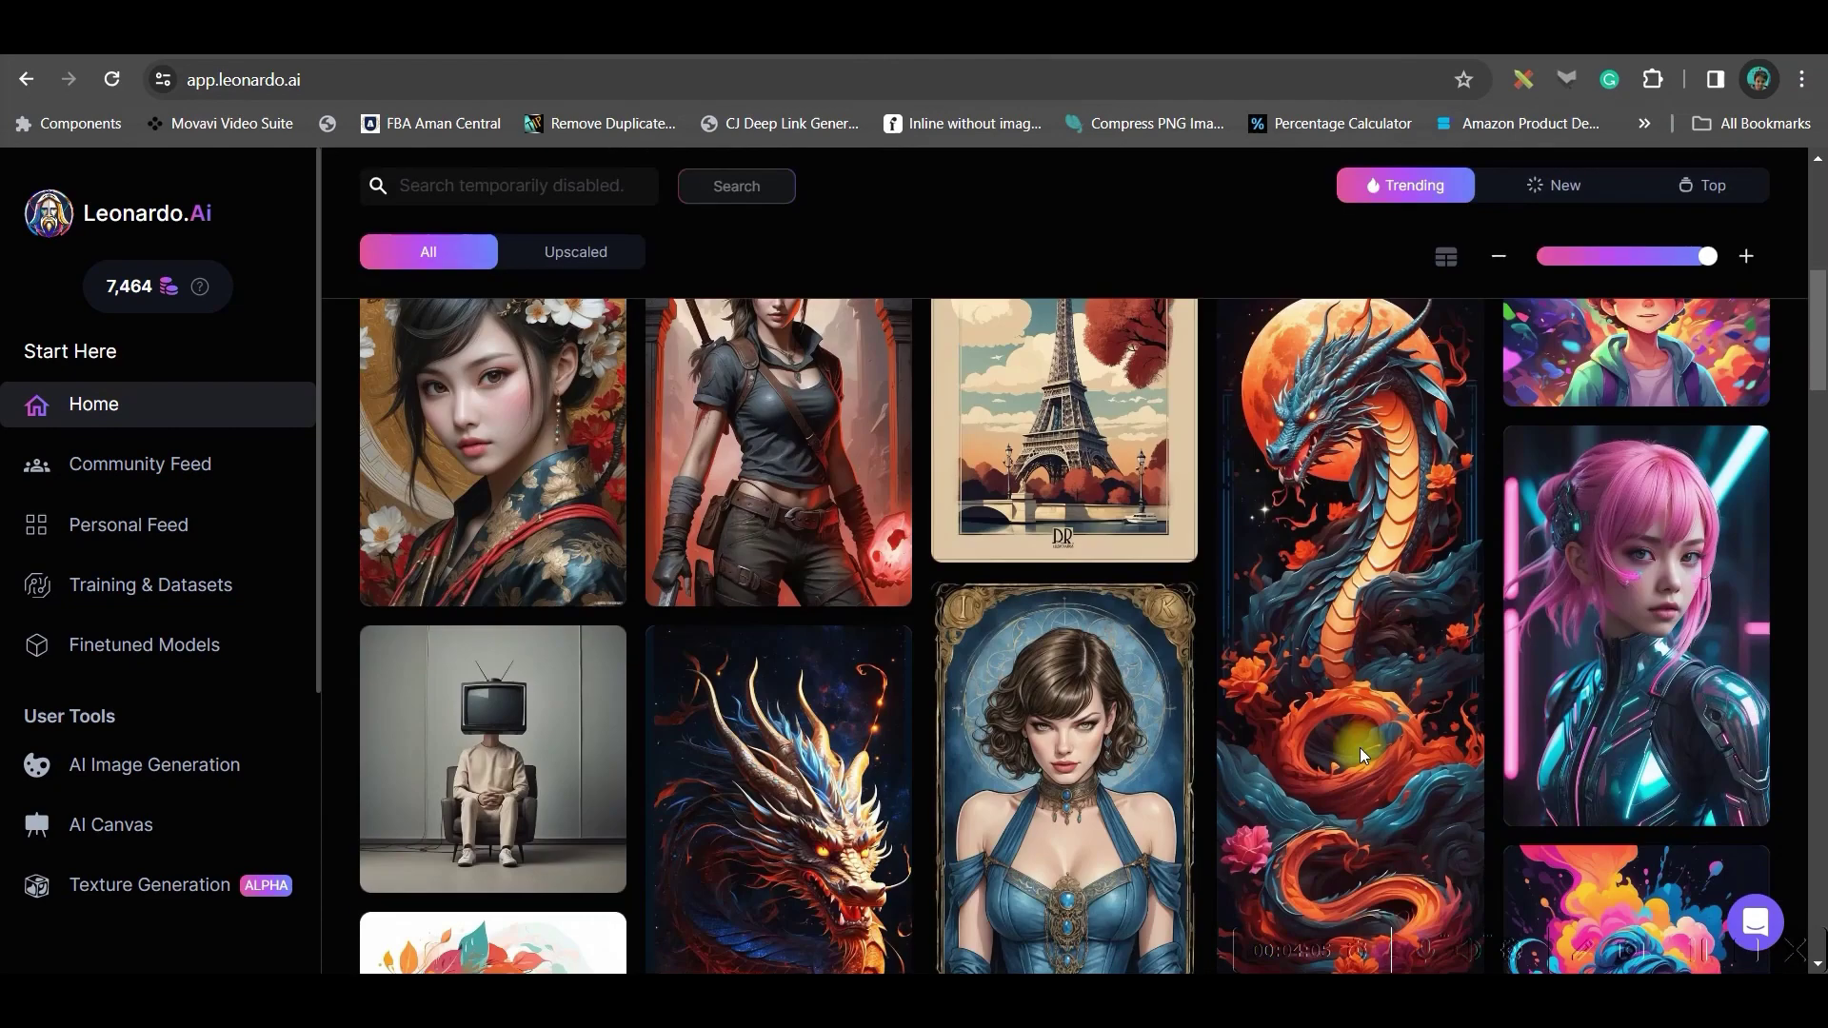
scroll(1360, 747, down, 10)
scroll(1249, 522, up, 15)
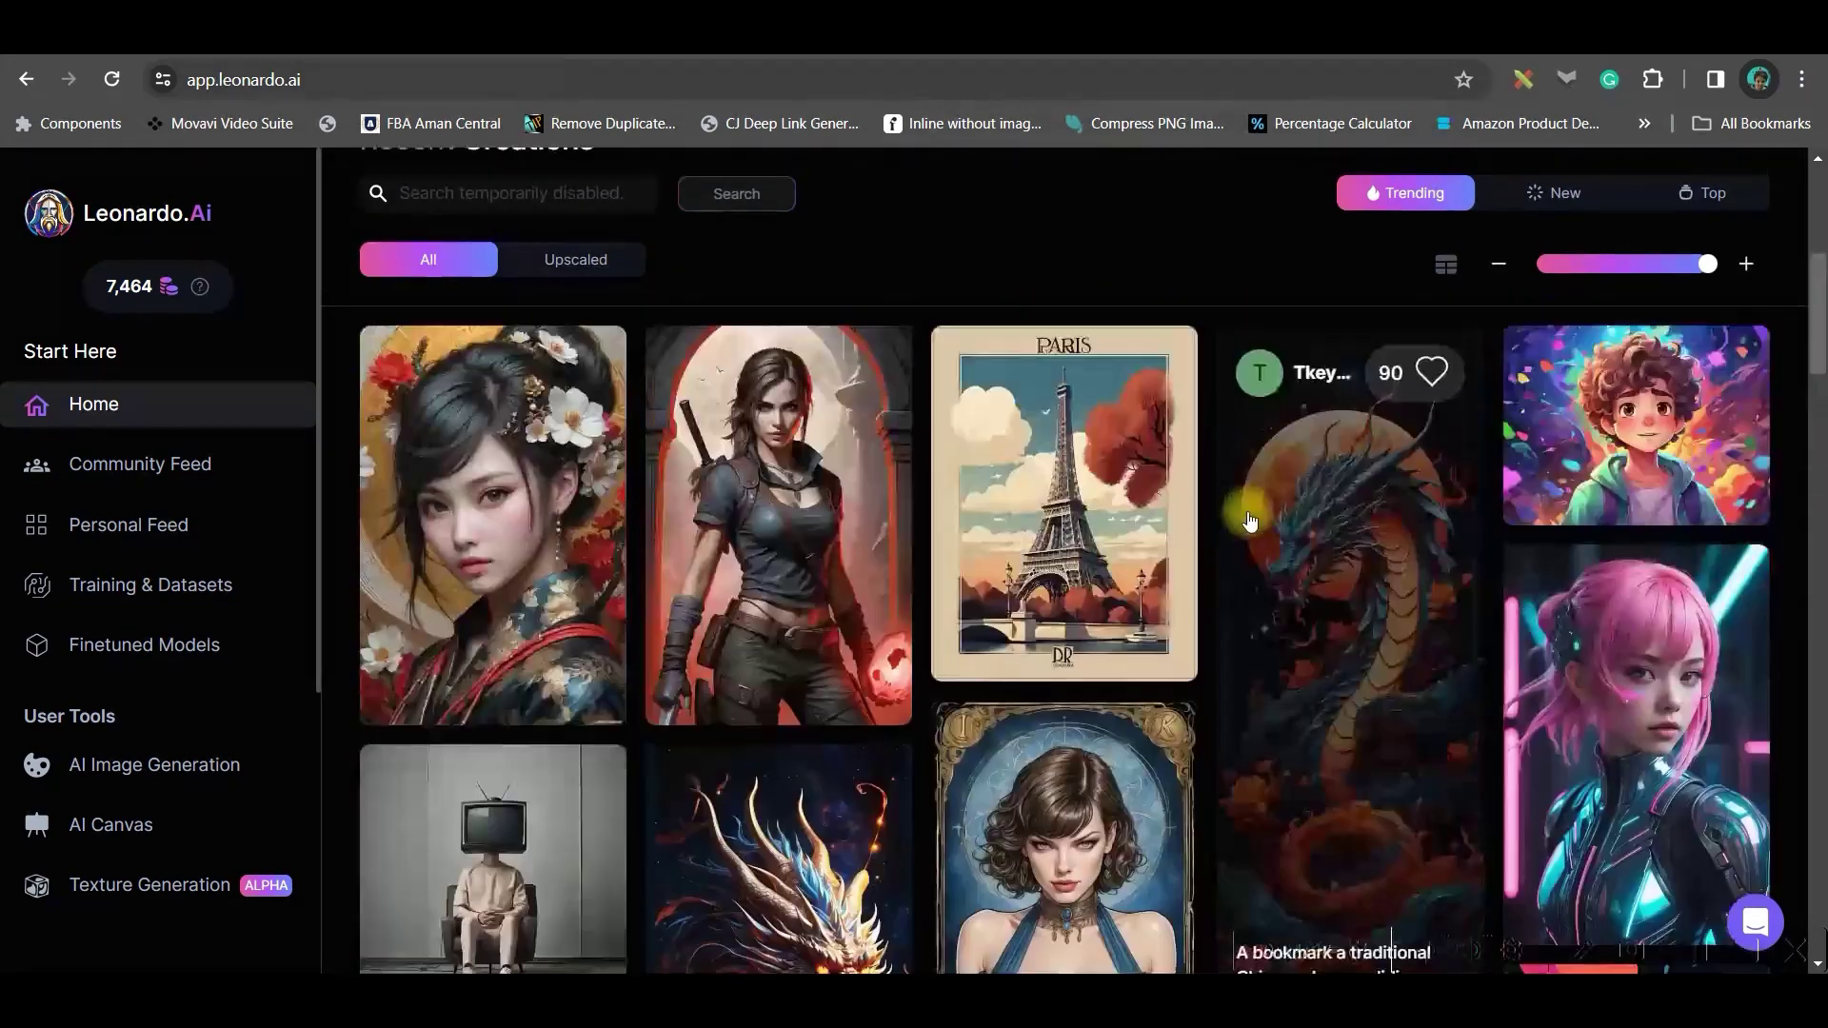
scroll(1705, 218, up, 6)
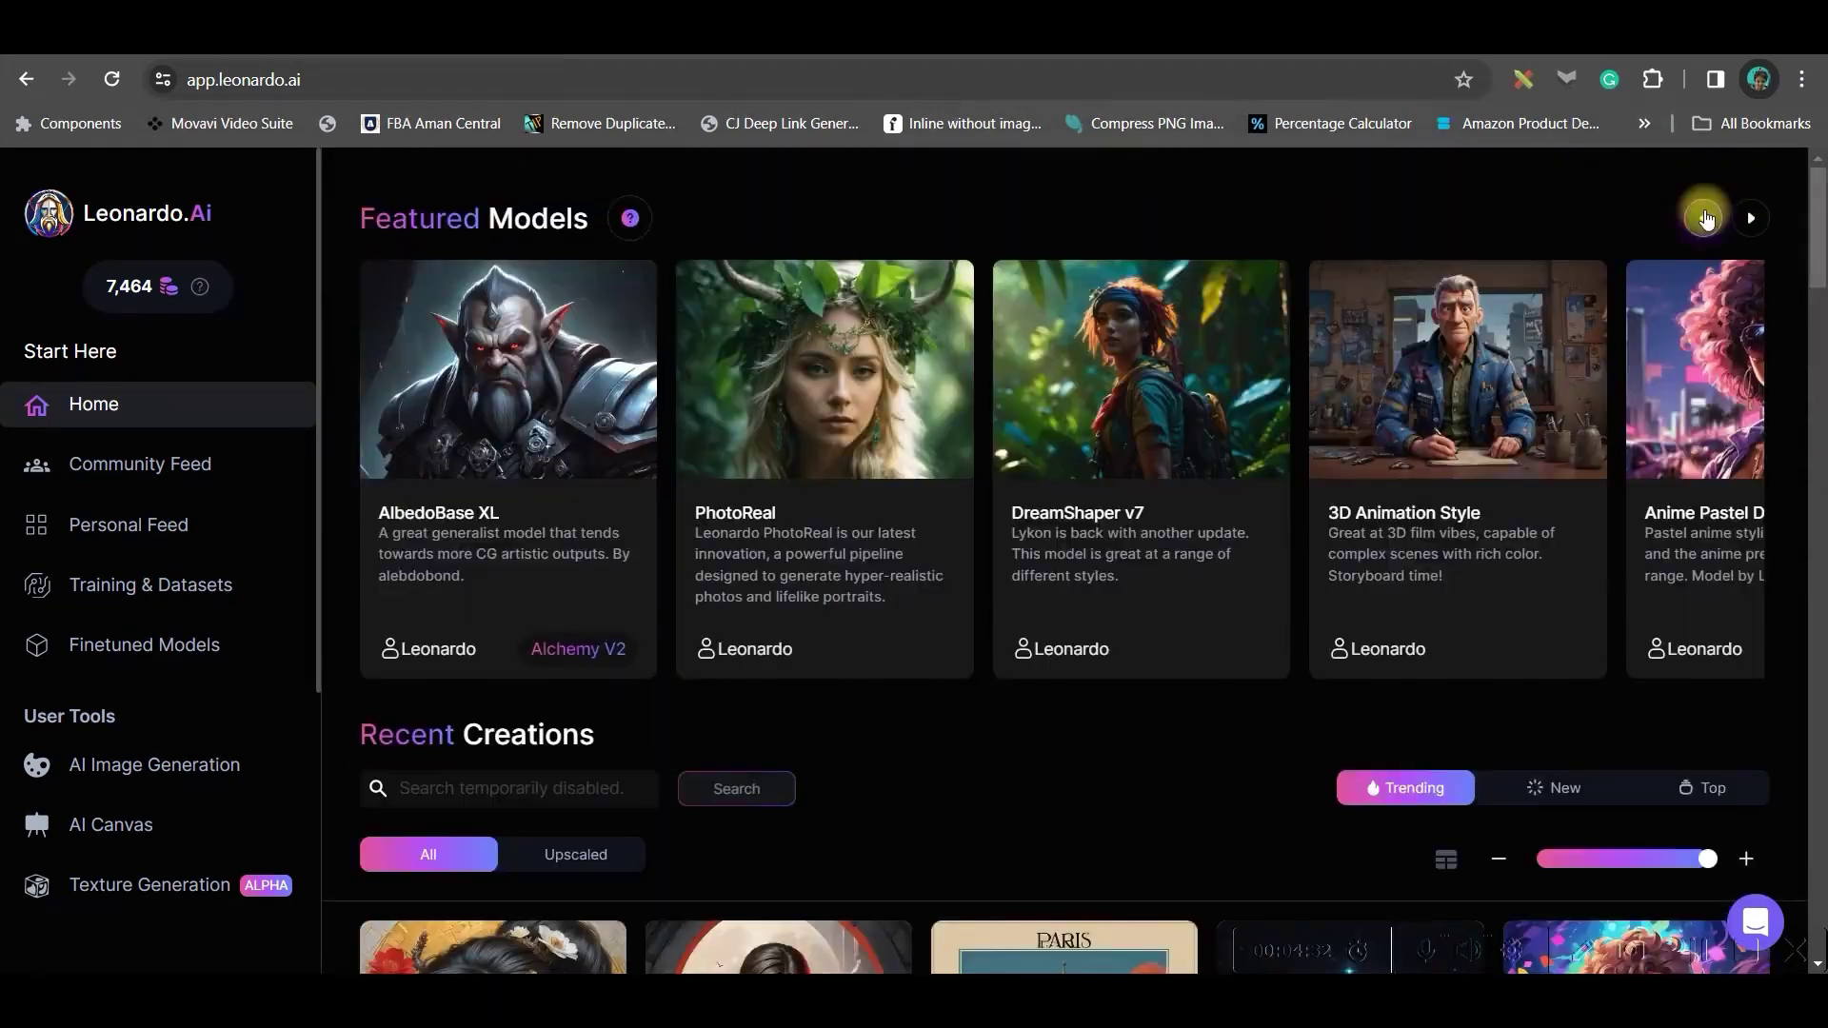
Step: Open AI Image Generation and replace the old prompt with the village-farm scene prompt
click(128, 767)
drag(461, 306, 1228, 347)
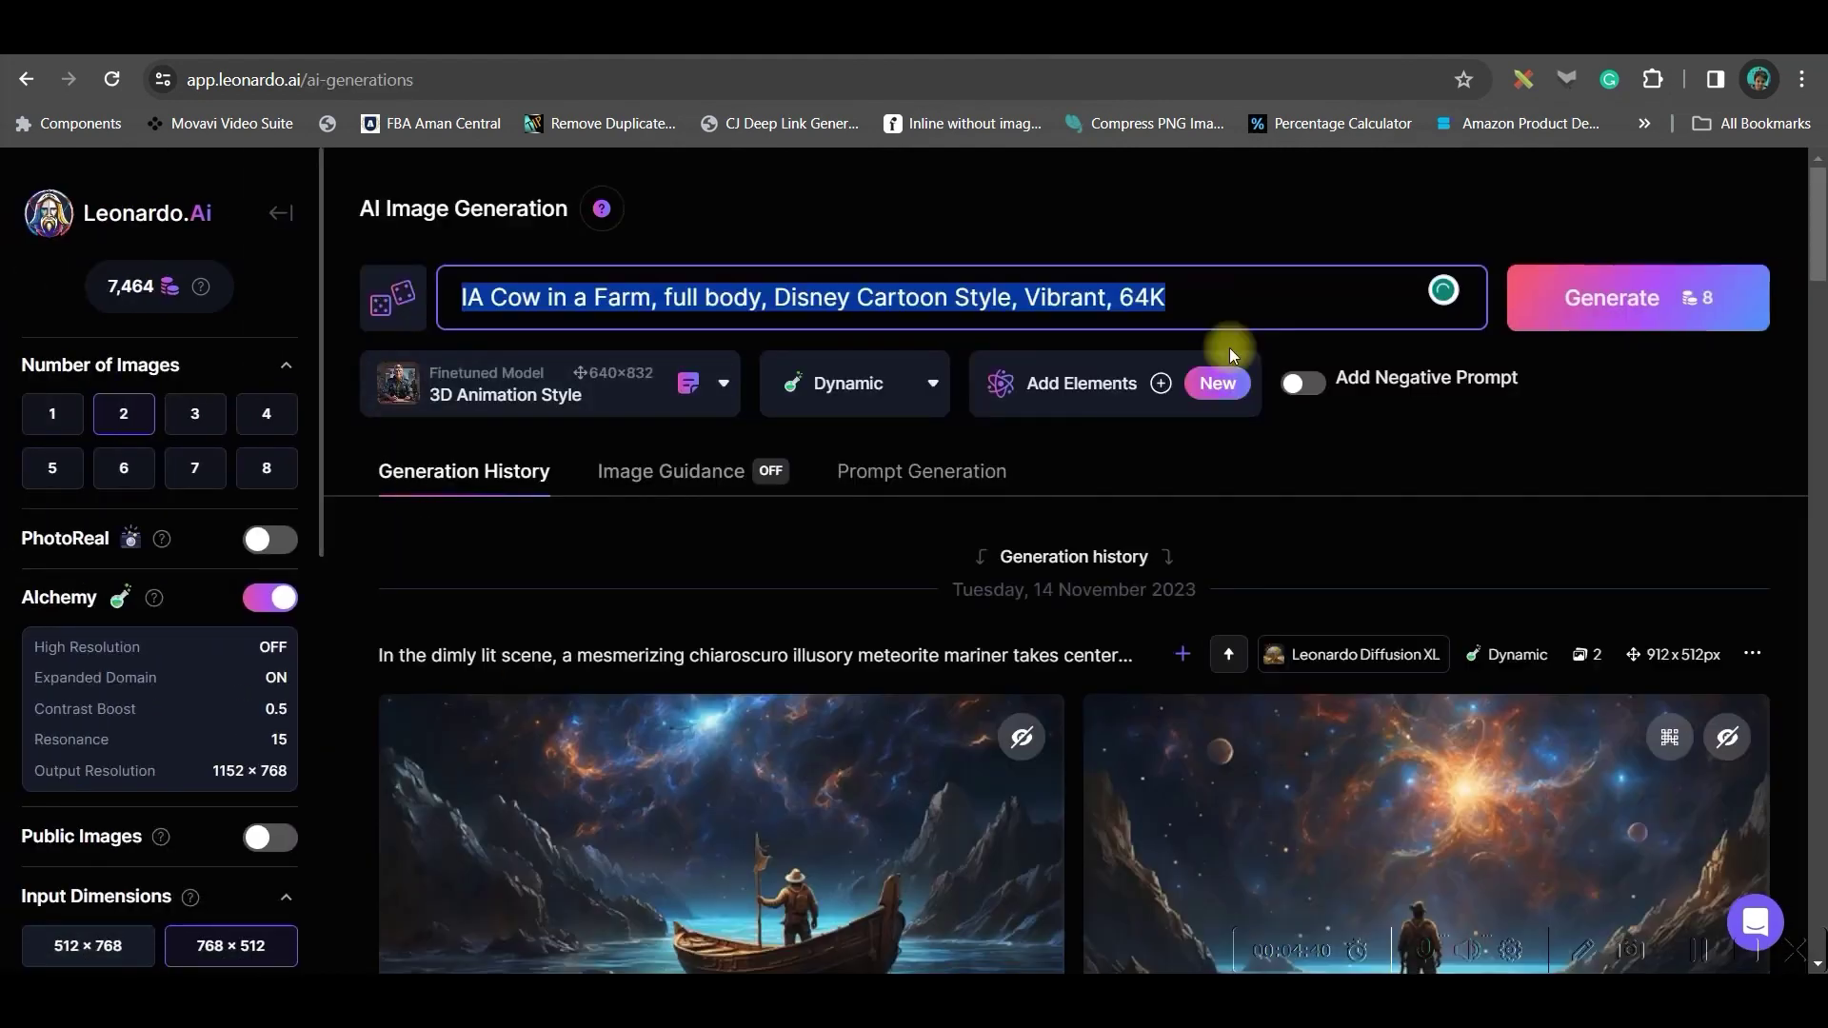
click(377, 55)
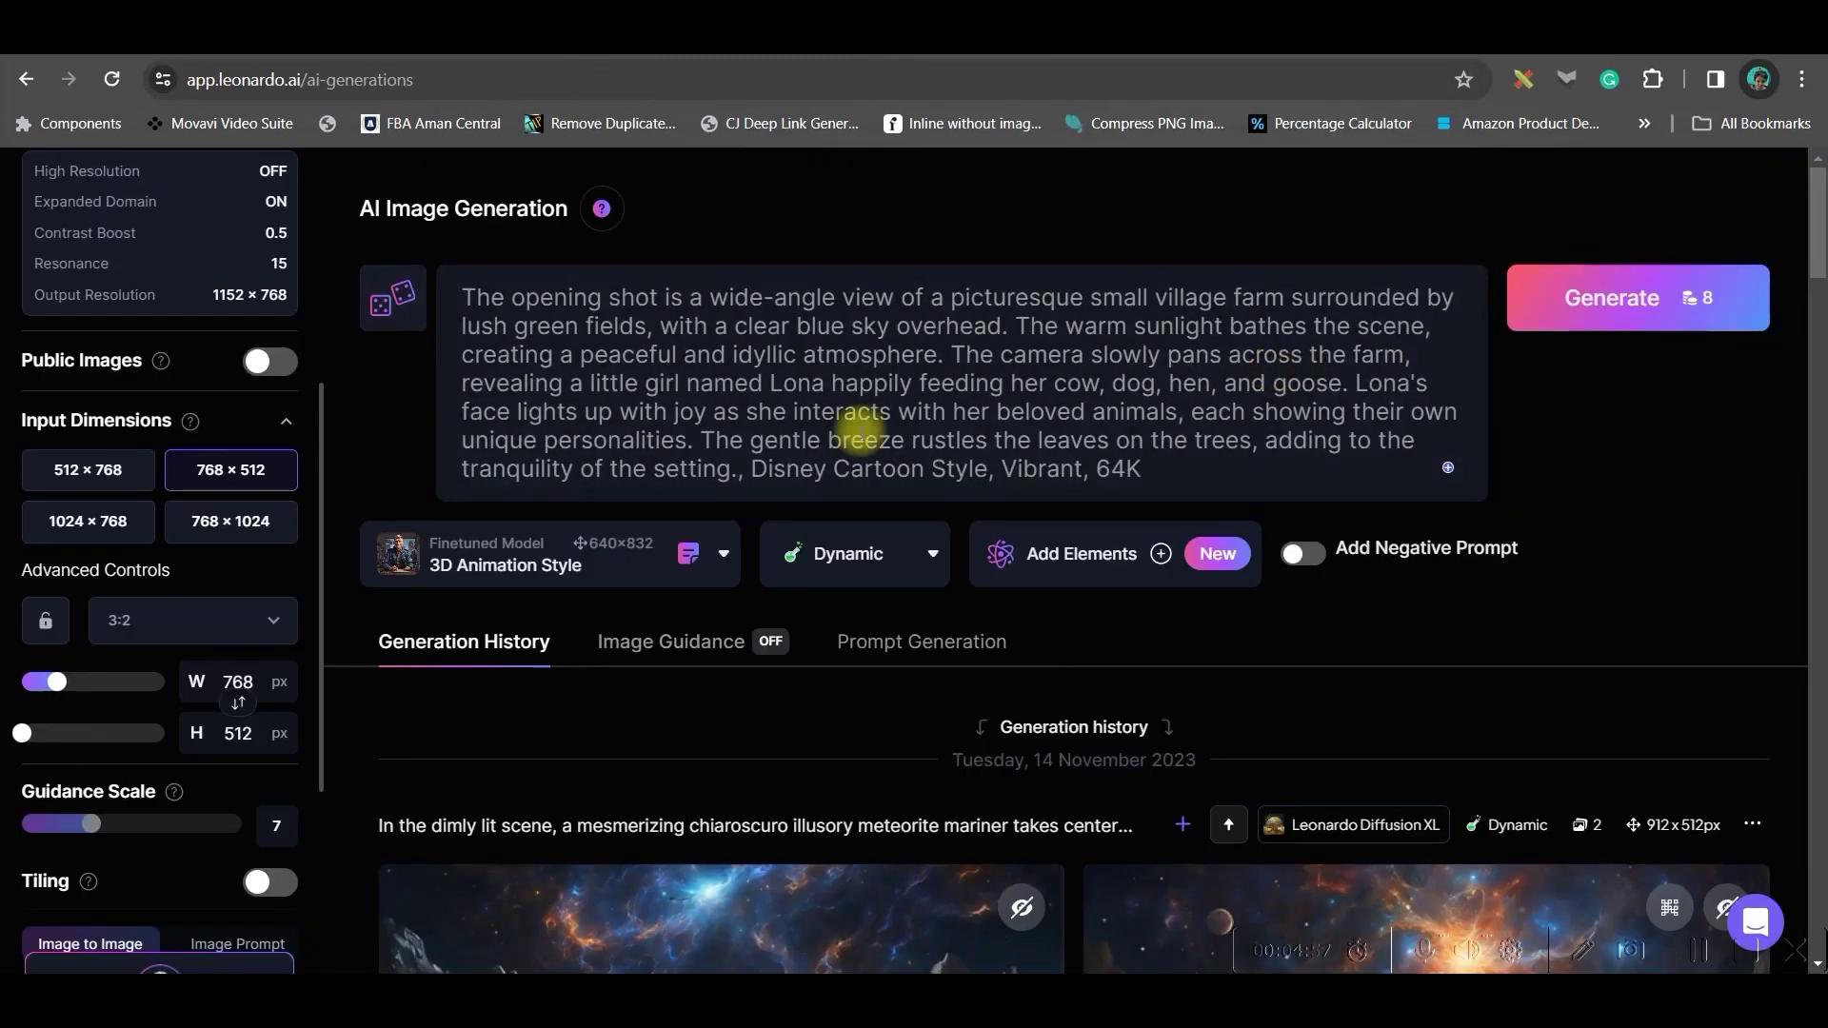
scroll(219, 476, up, 4)
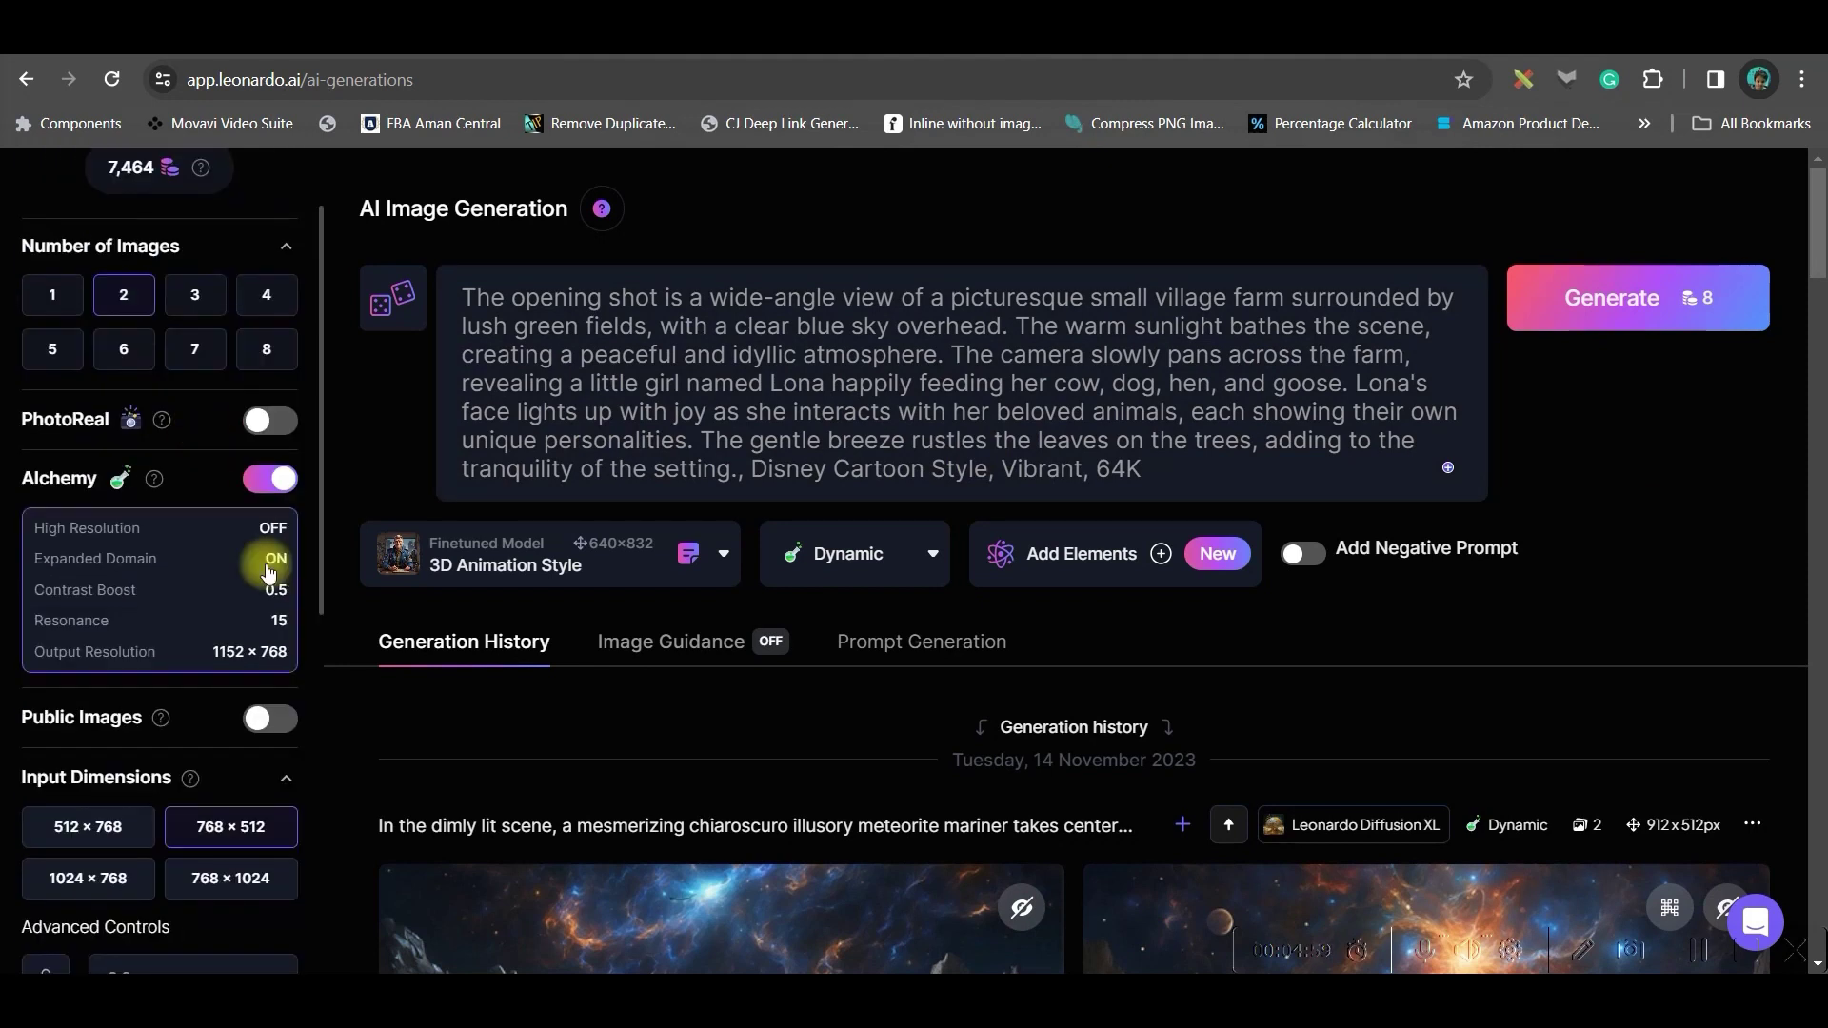
Step: Keep the 3D Animation Style model, set the aspect ratio to 16:9, and generate
click(657, 548)
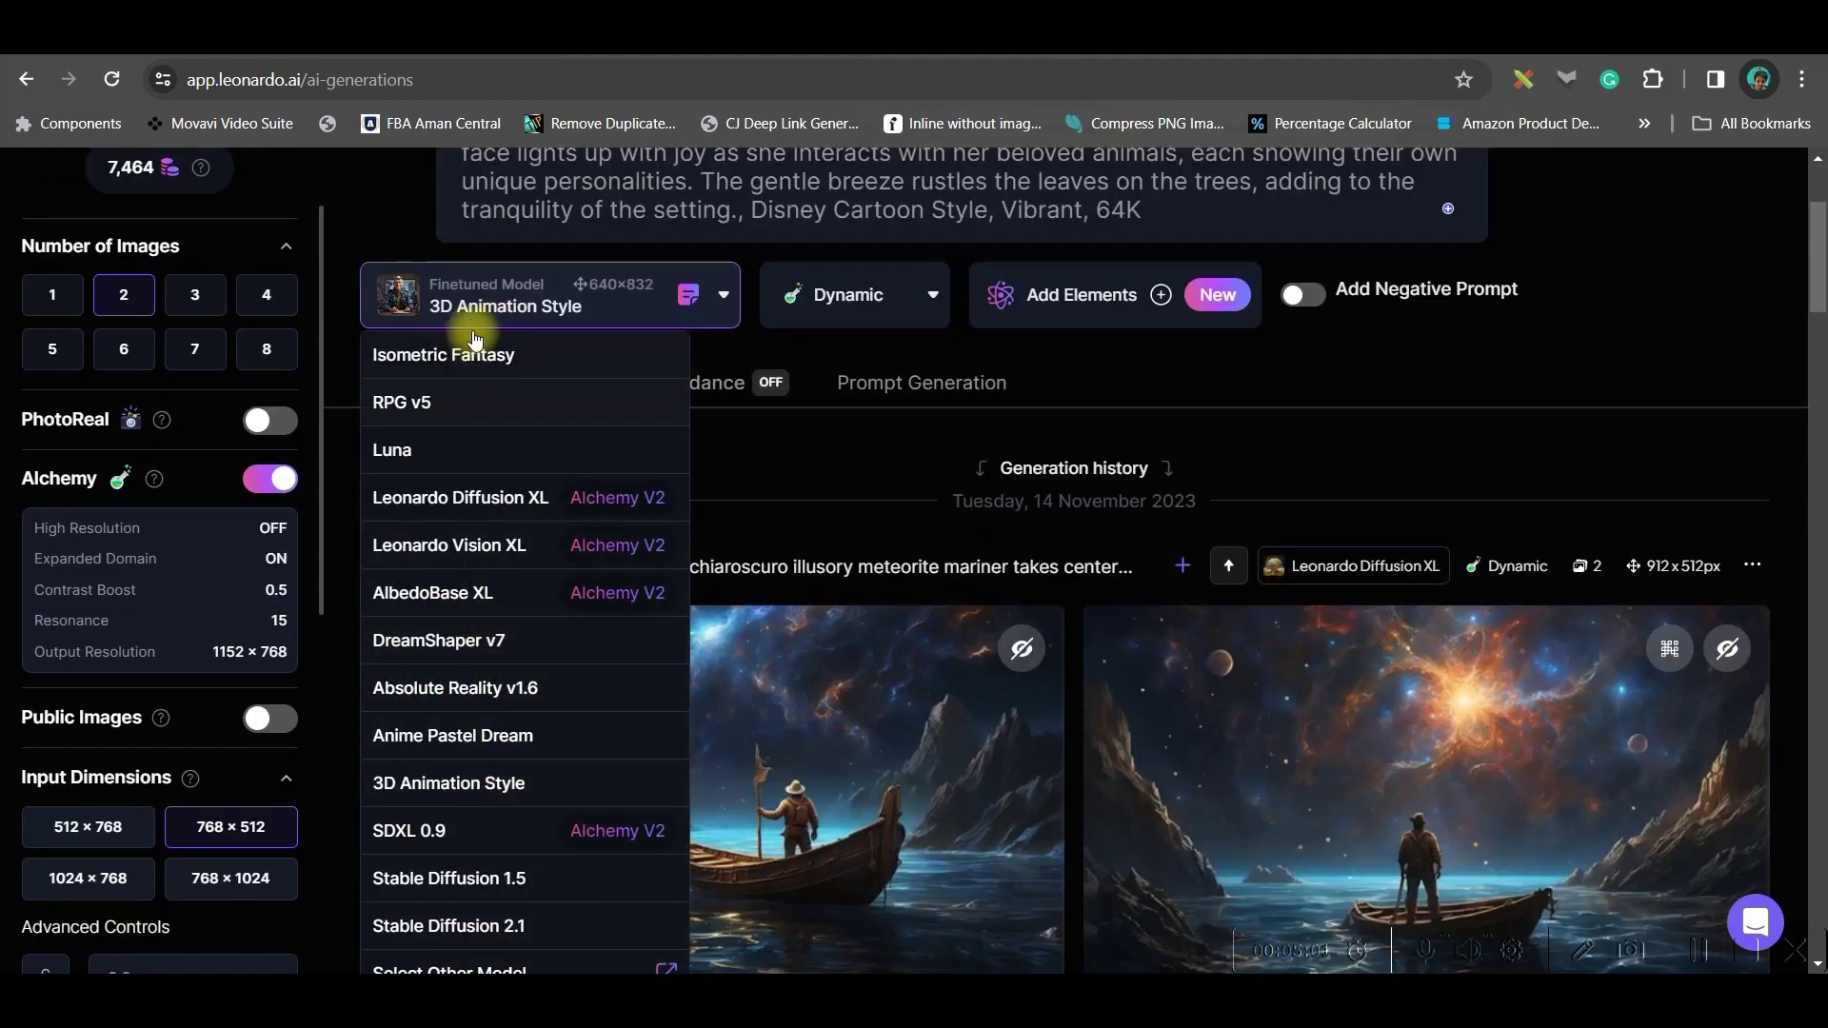
click(166, 481)
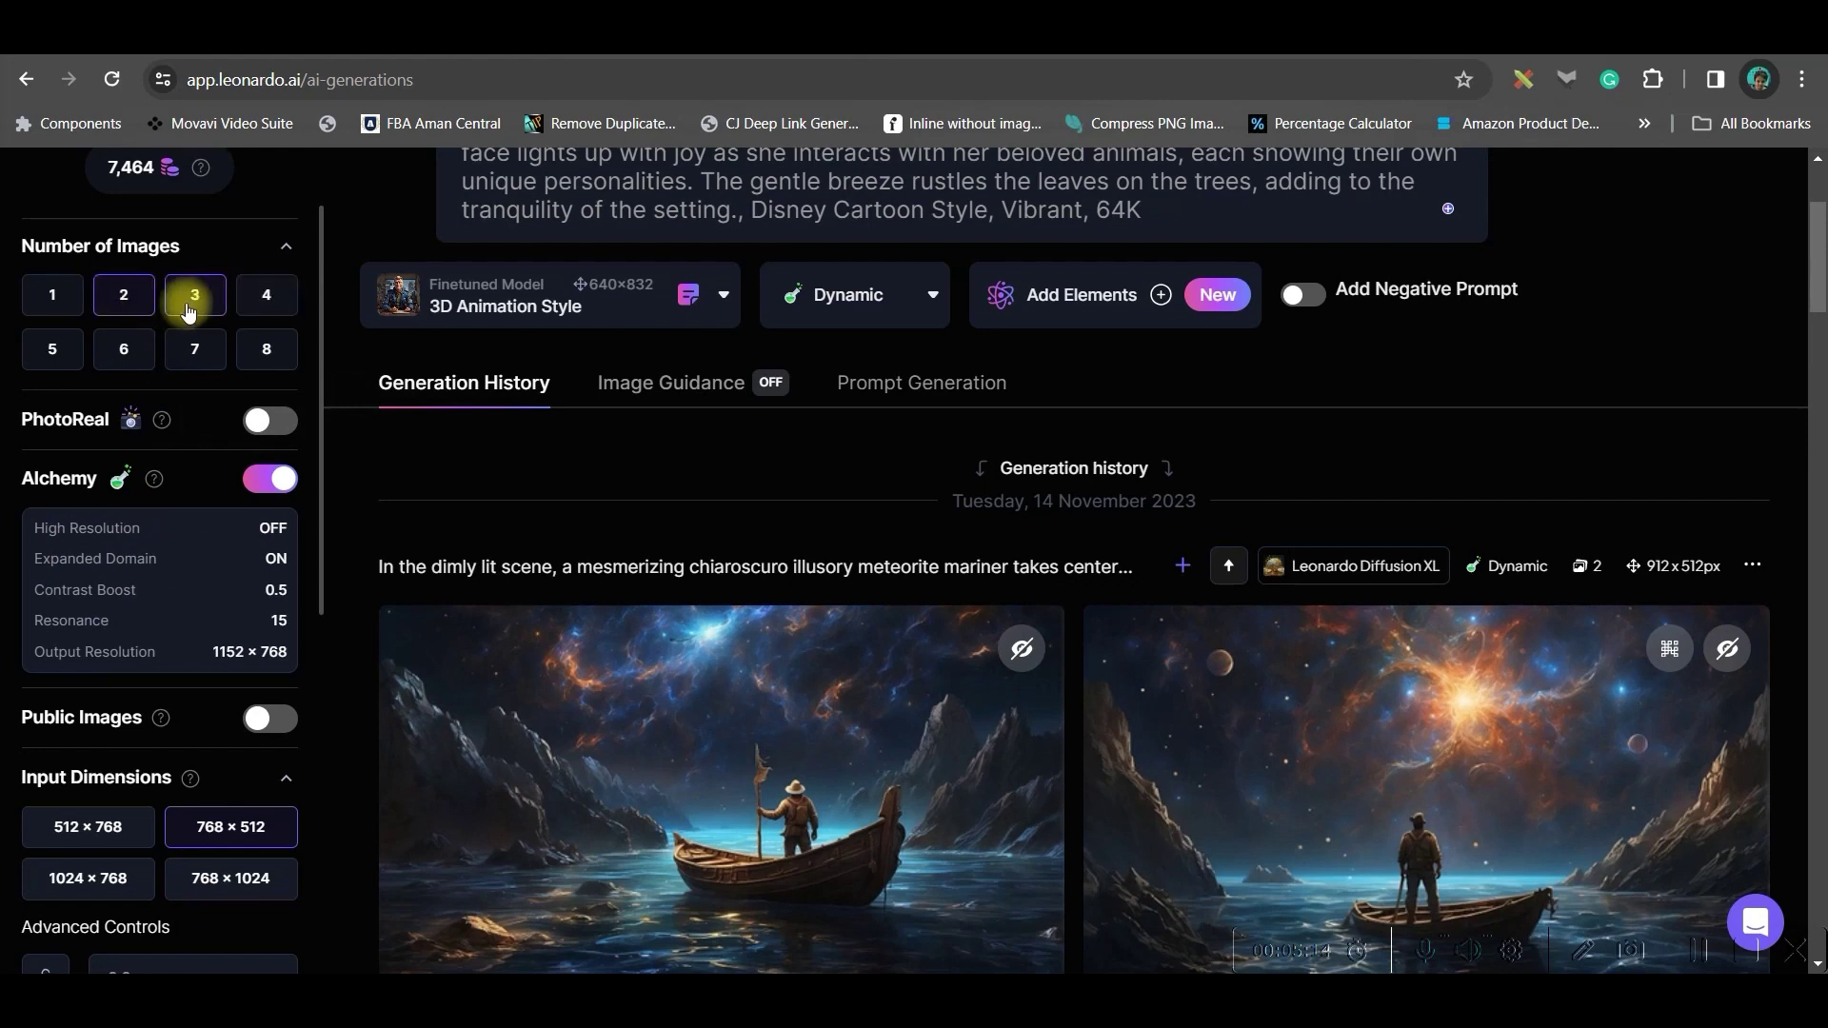
scroll(188, 611, down, 3)
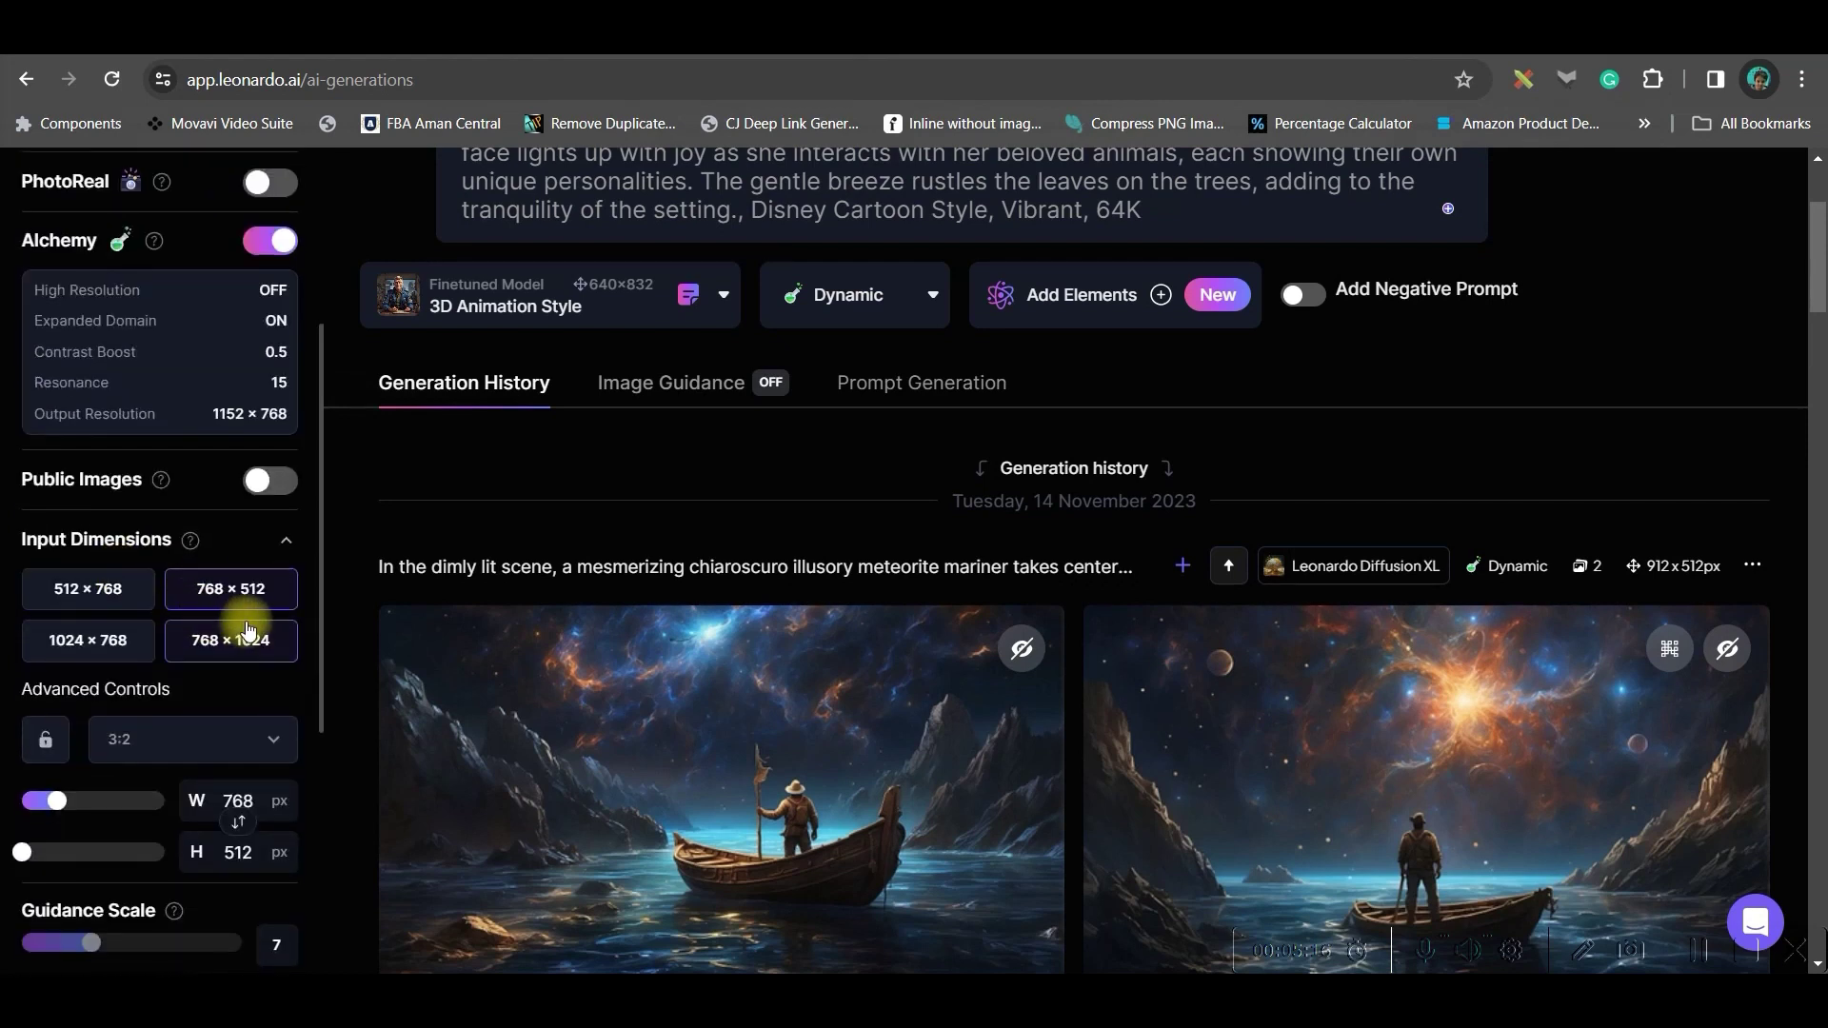
scroll(244, 600, down, 3)
click(232, 499)
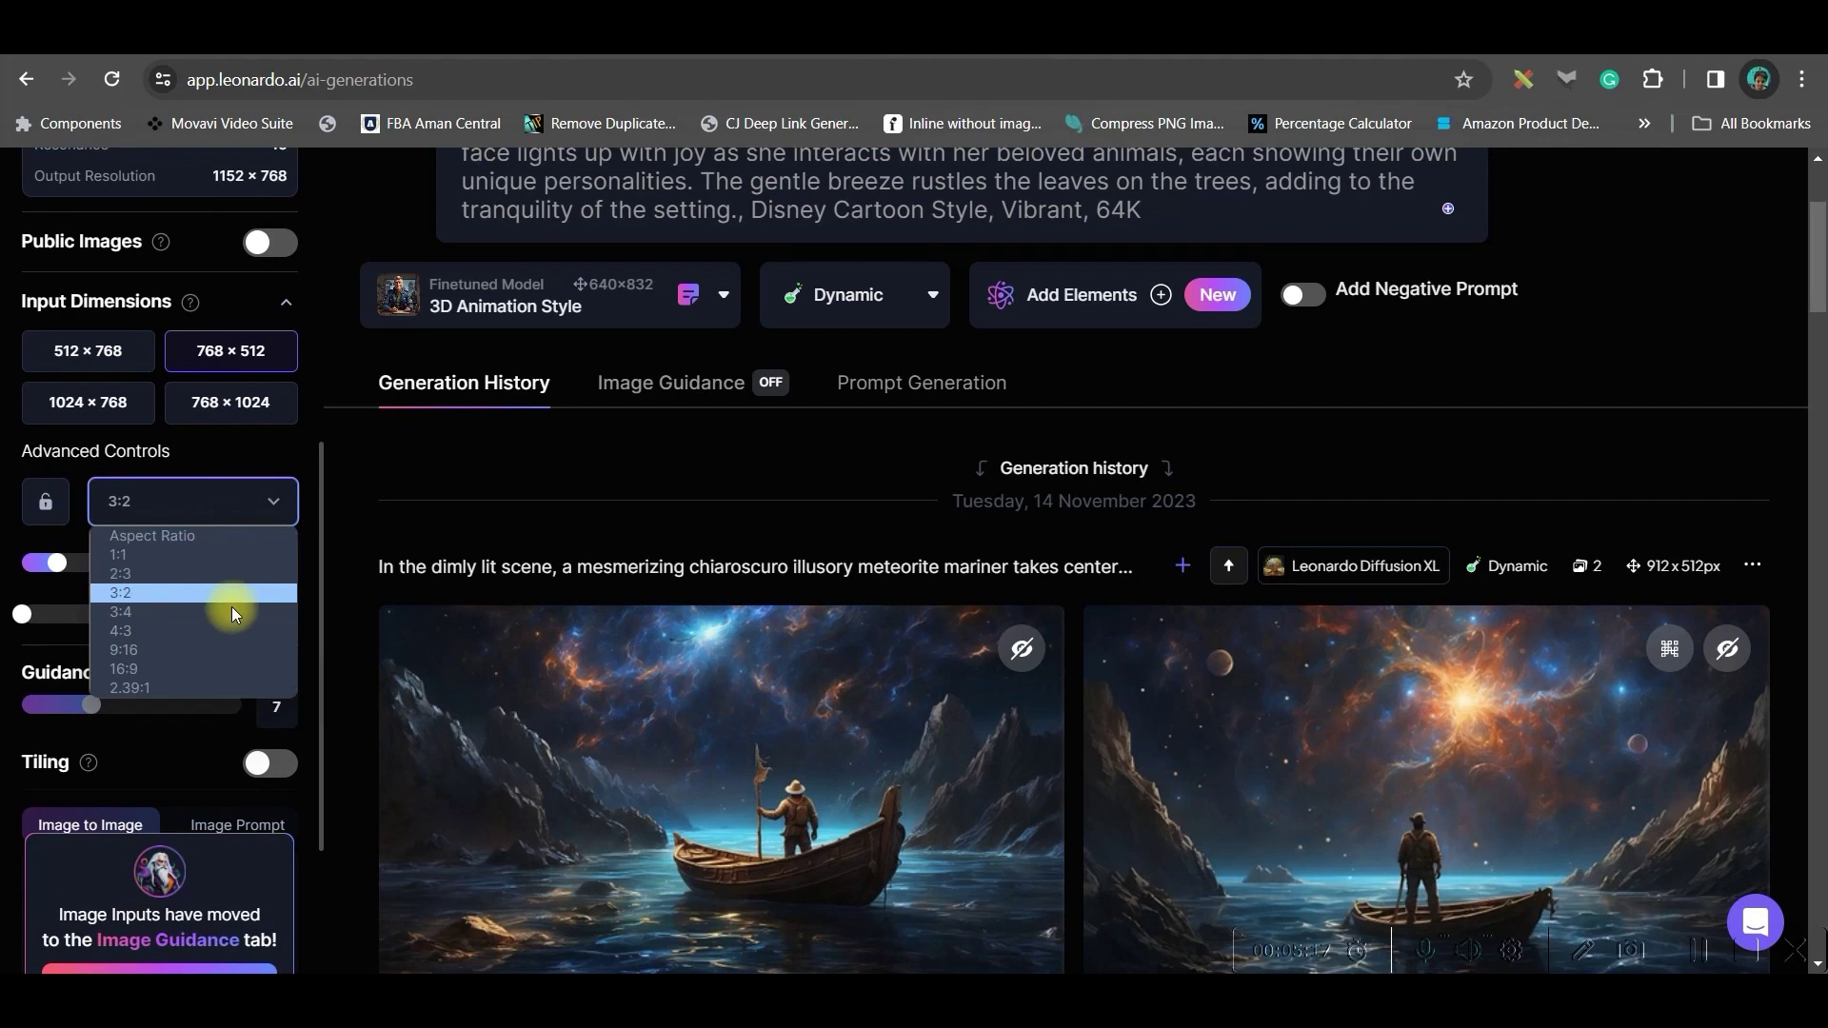
click(204, 668)
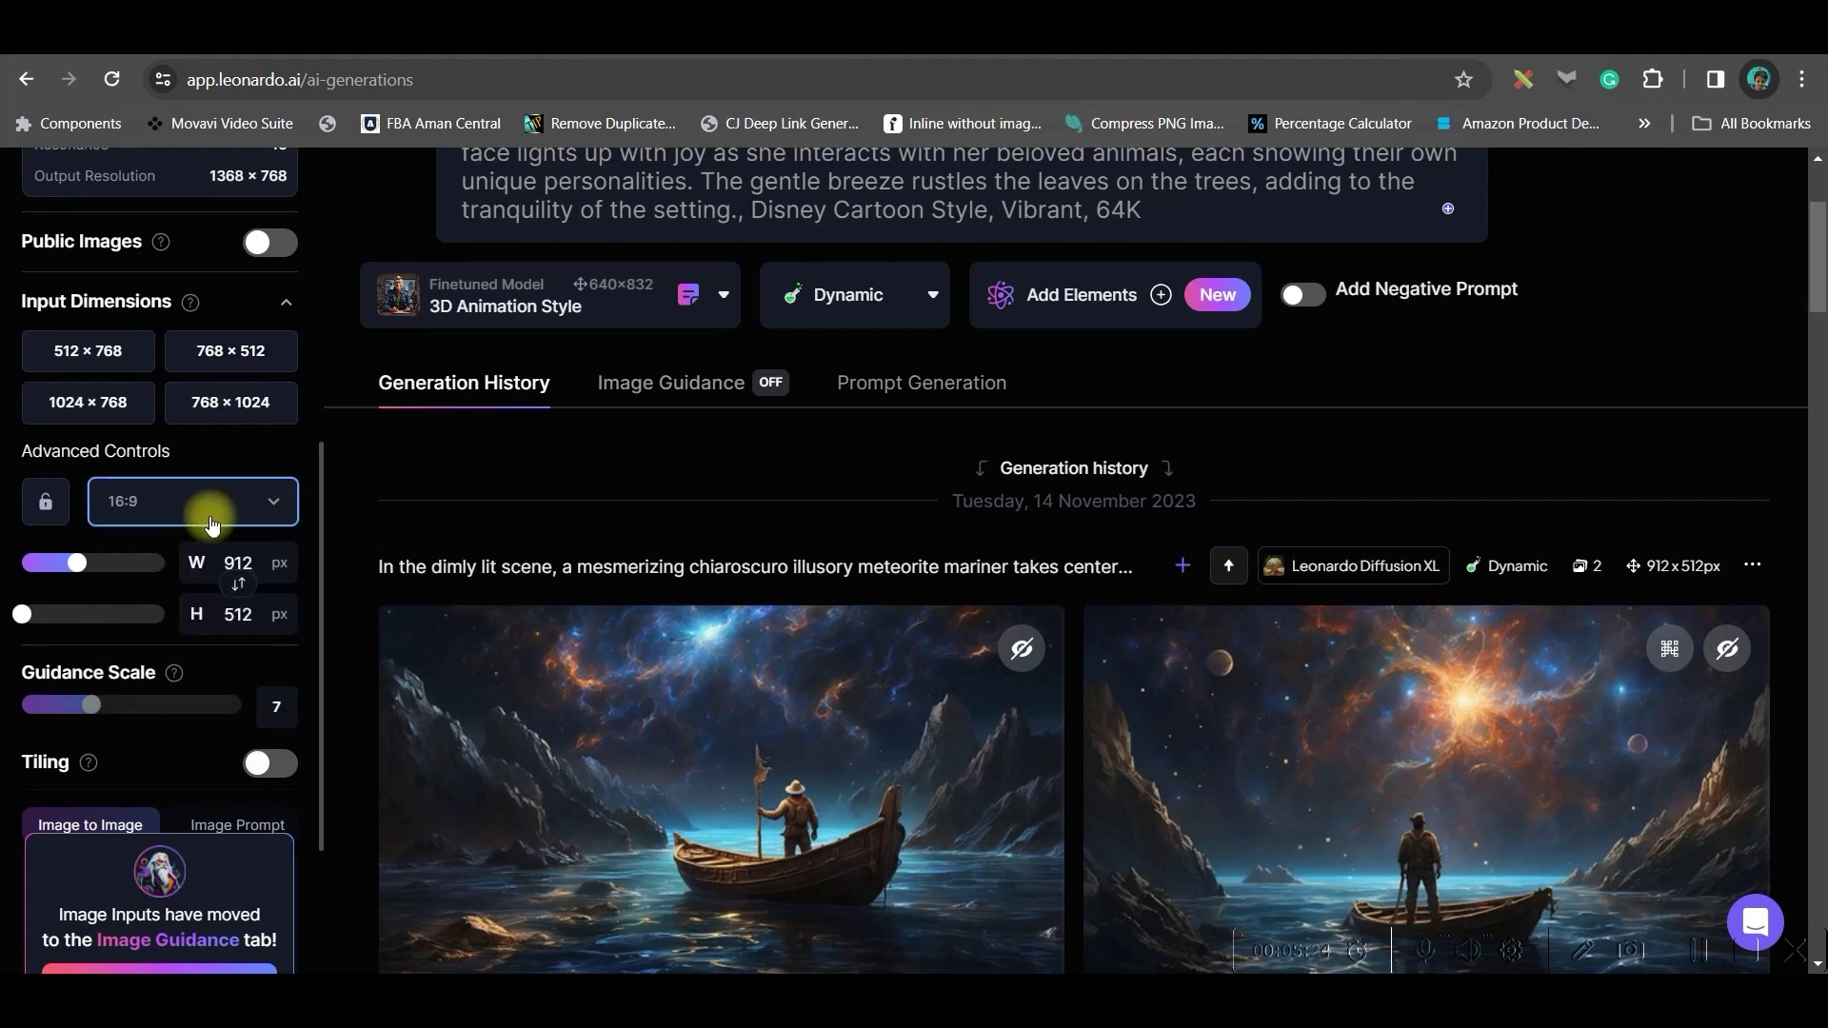
scroll(1603, 277, up, 3)
click(1603, 277)
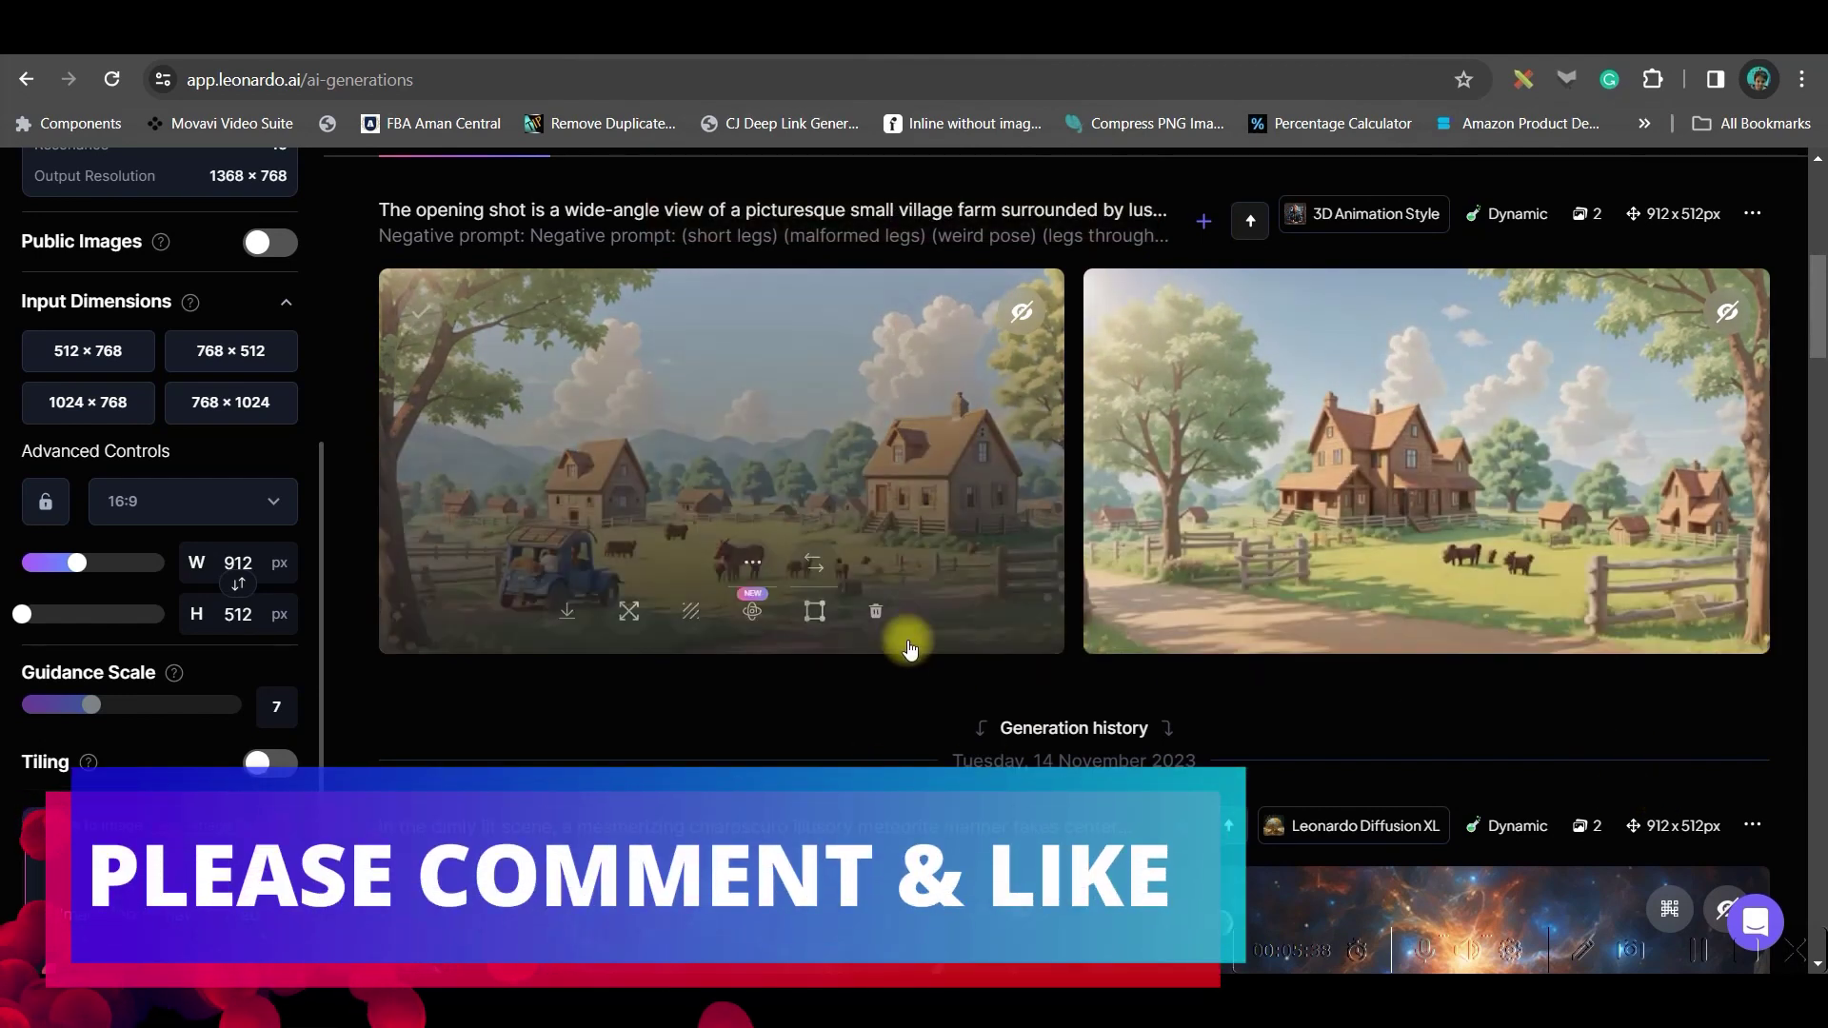
Step: Download the first village-farm image from the full-size viewer, then browse the generations list
click(837, 461)
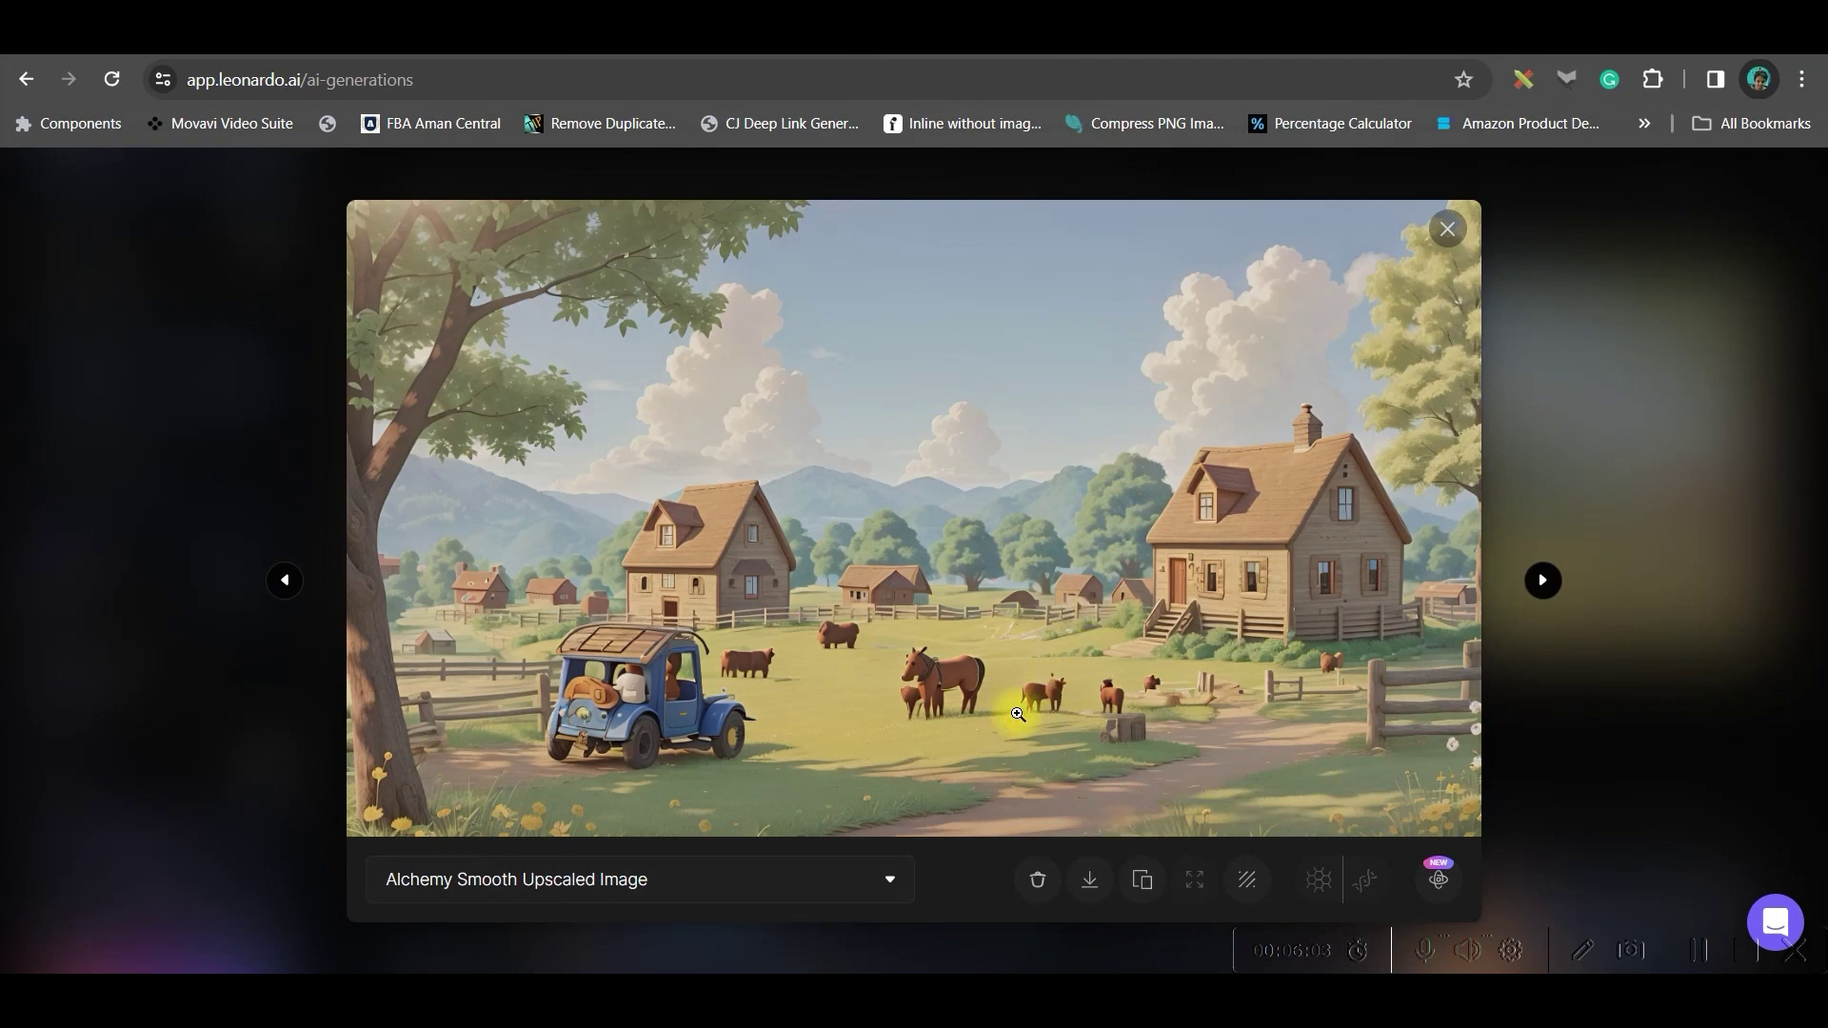
click(1095, 880)
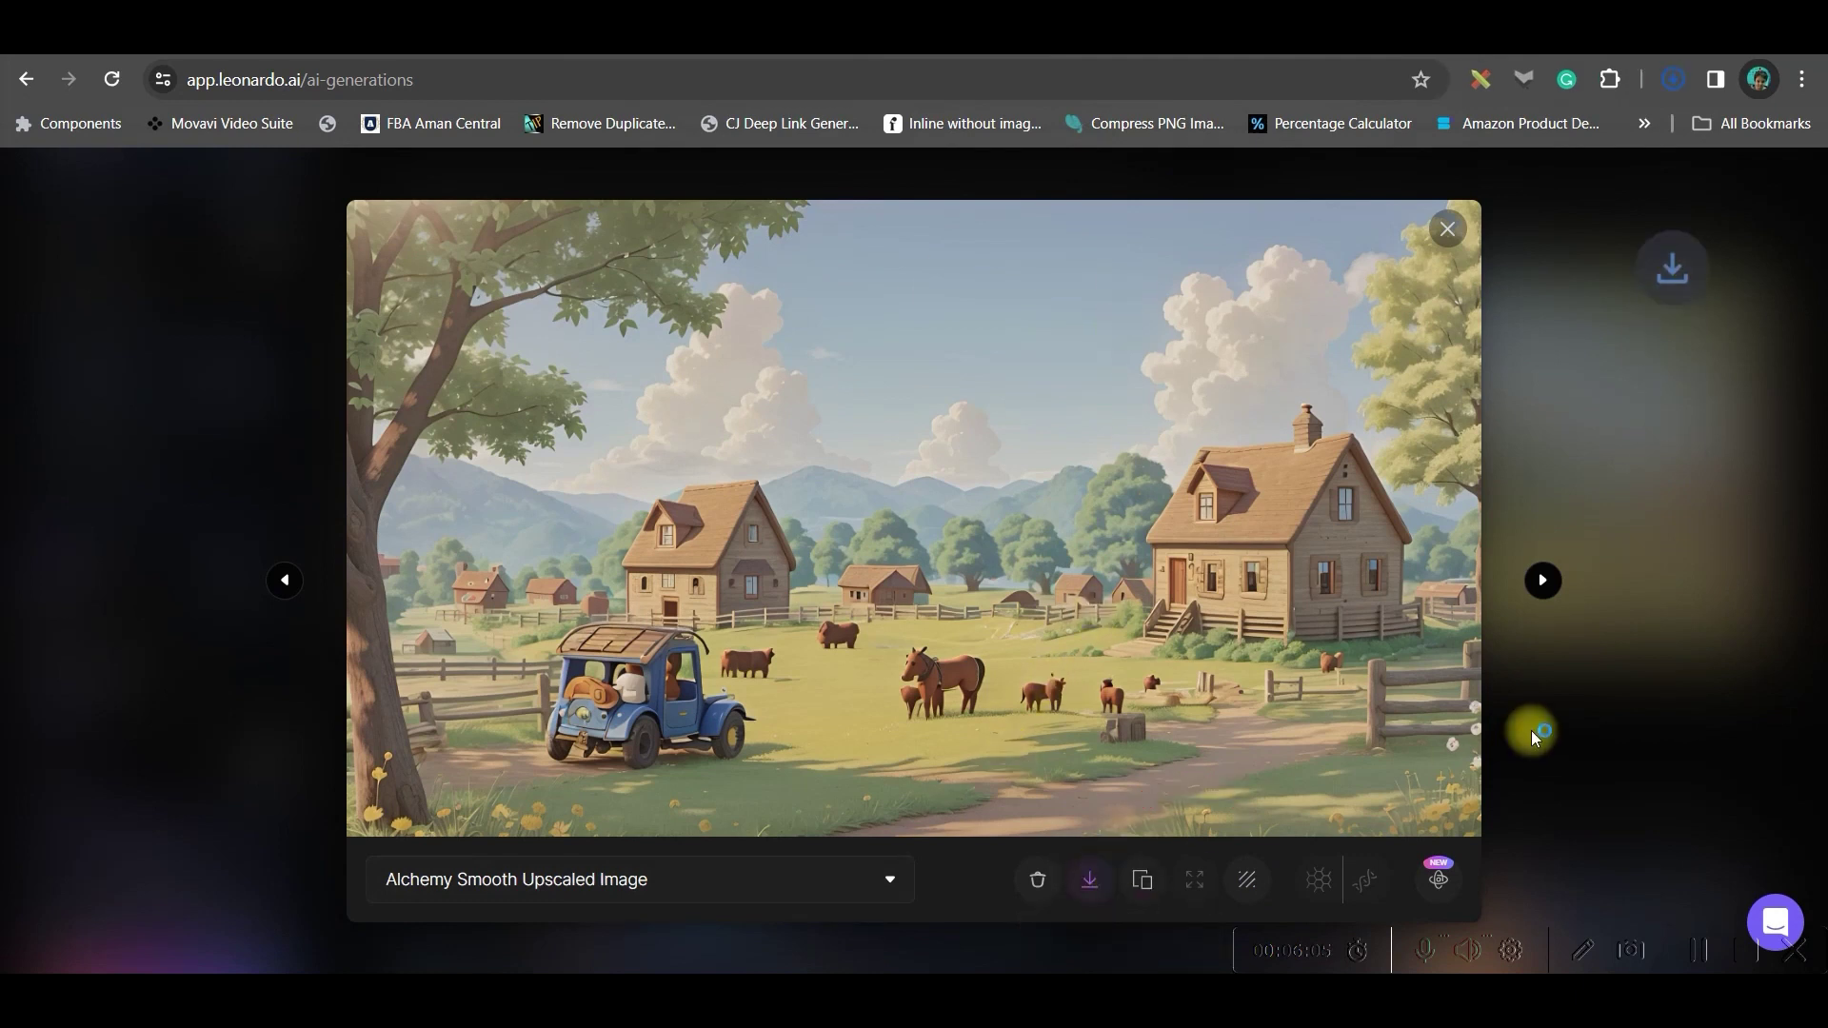
click(1446, 230)
scroll(990, 545, down, 20)
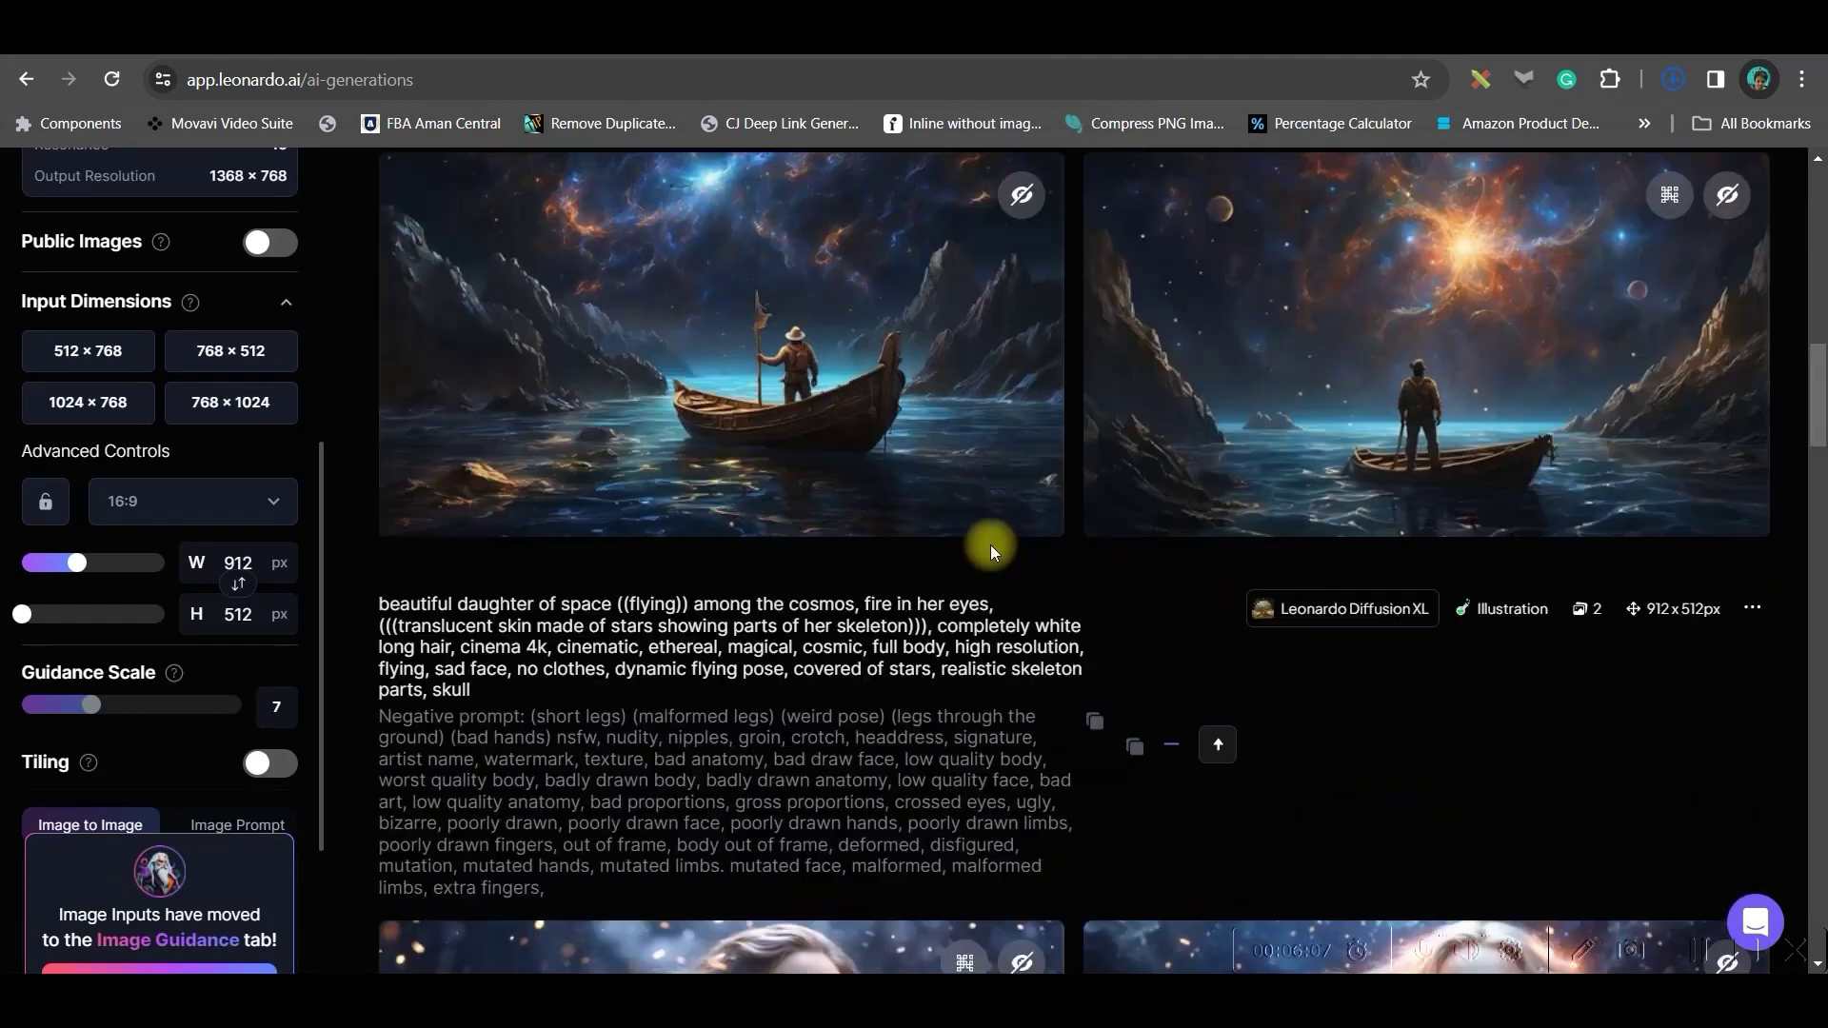
scroll(905, 557, up, 1)
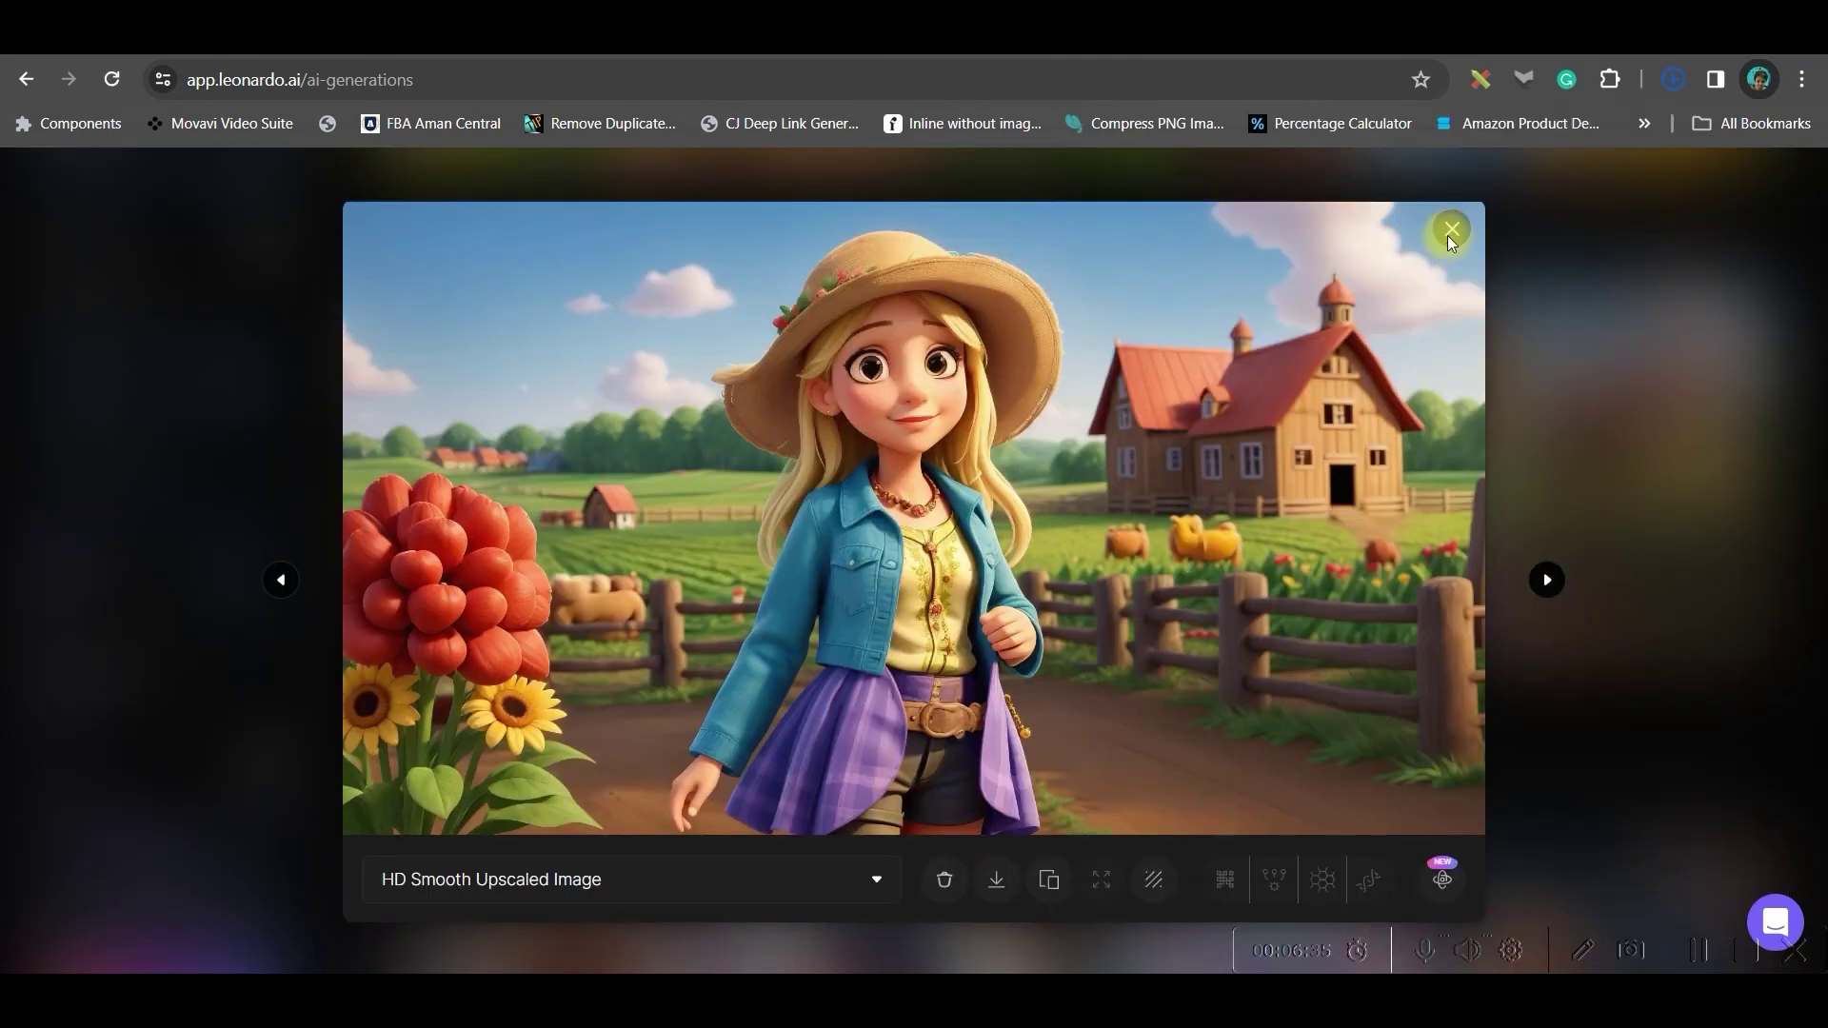
click(1447, 236)
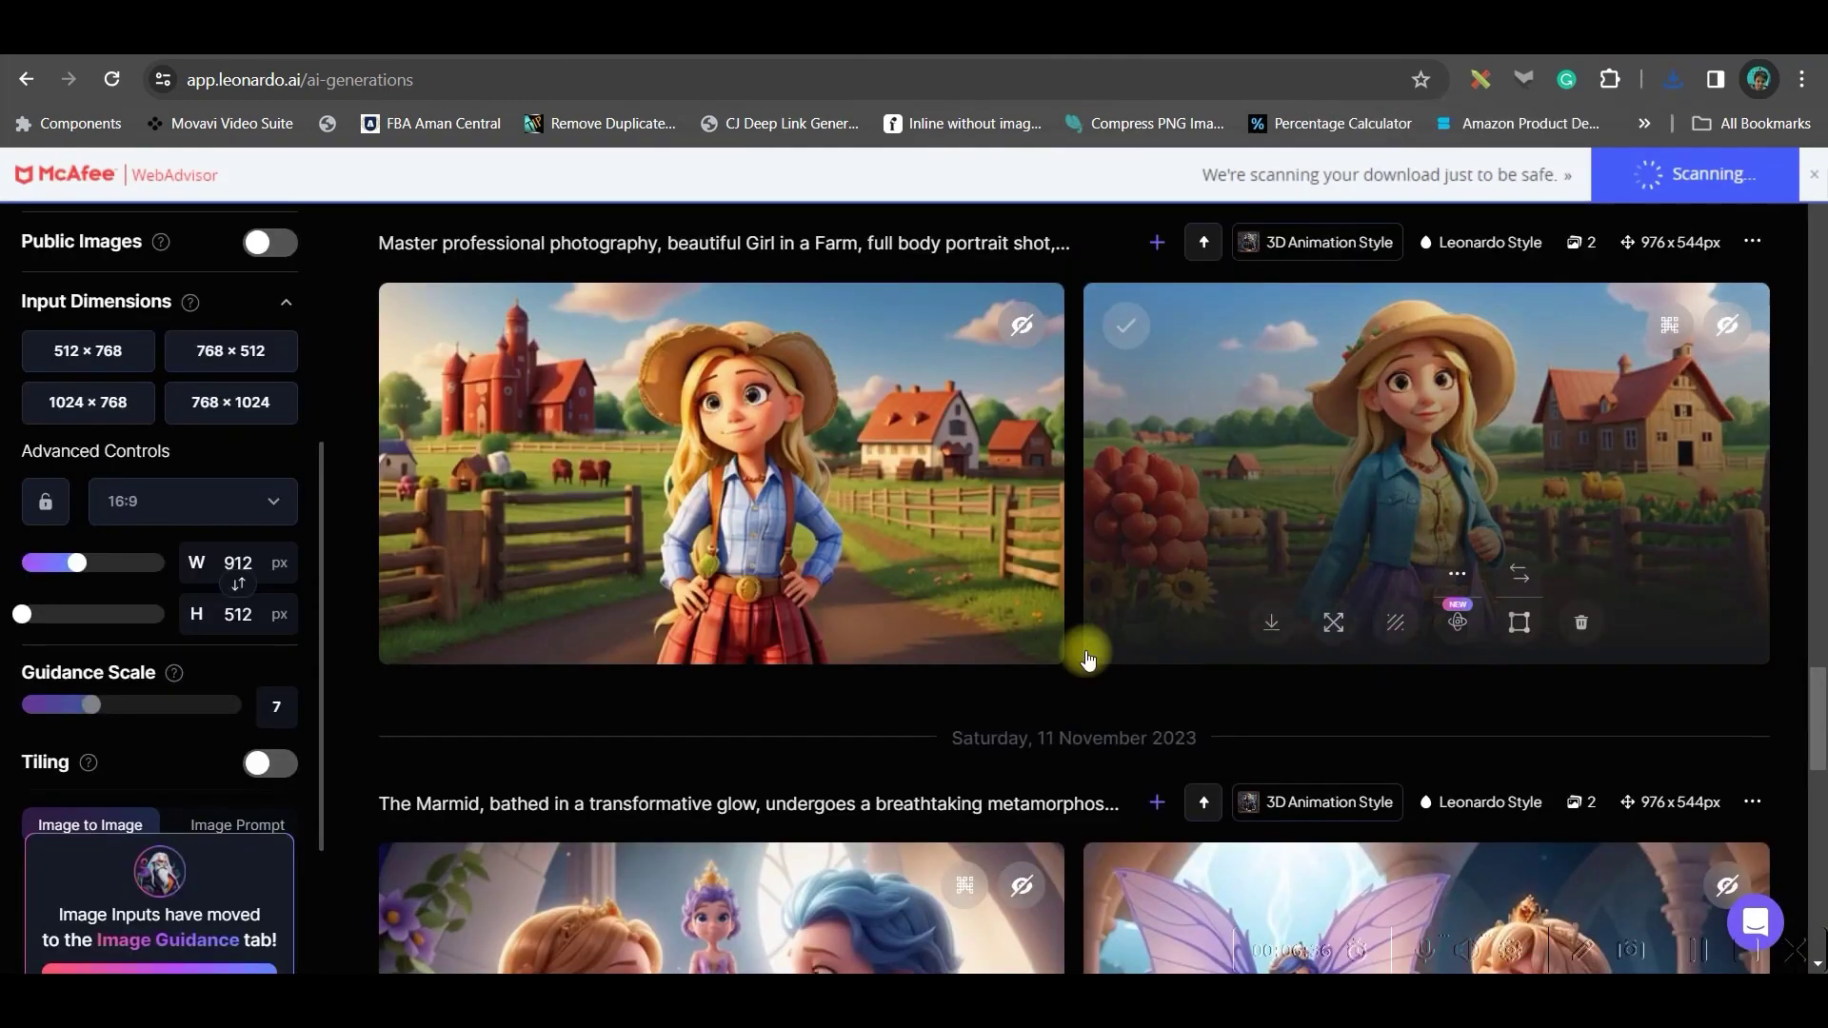
scroll(1519, 396, up, 2)
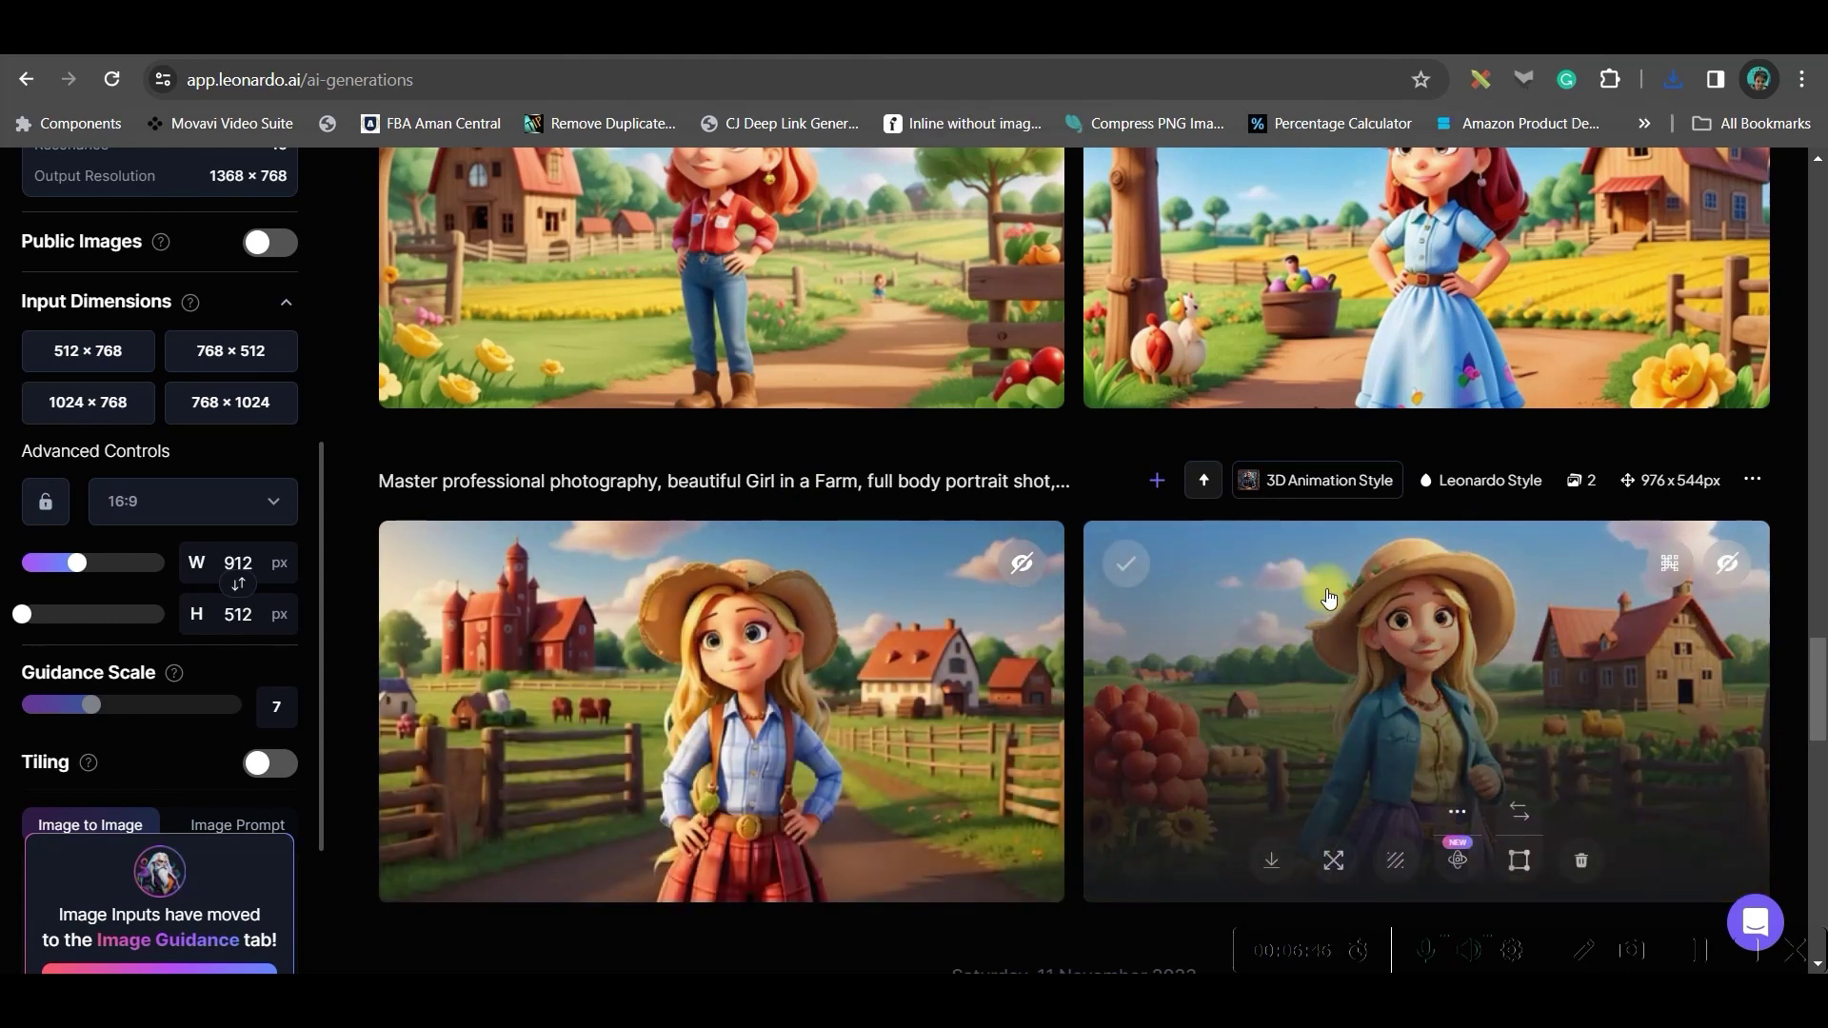
scroll(359, 567, up, 10)
scroll(90, 592, down, 3)
Step: Load the farm girl image as an Image Guidance input
click(159, 734)
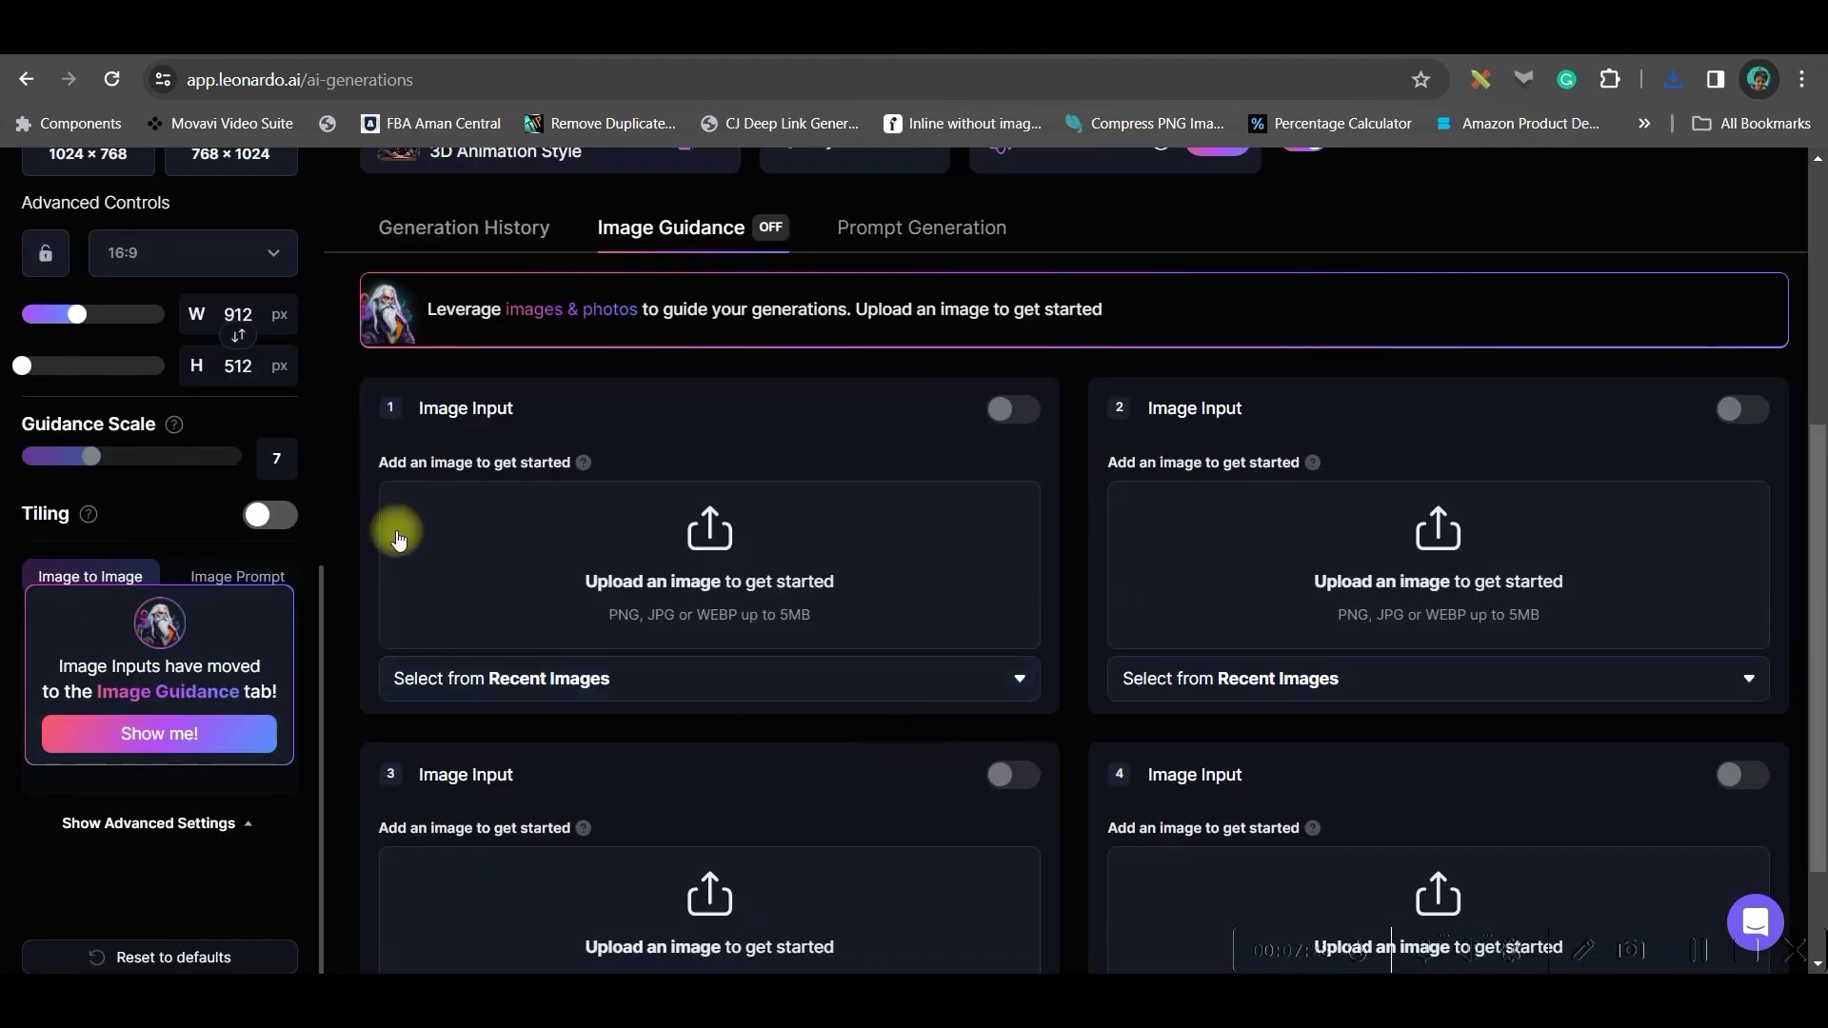
click(899, 562)
click(860, 348)
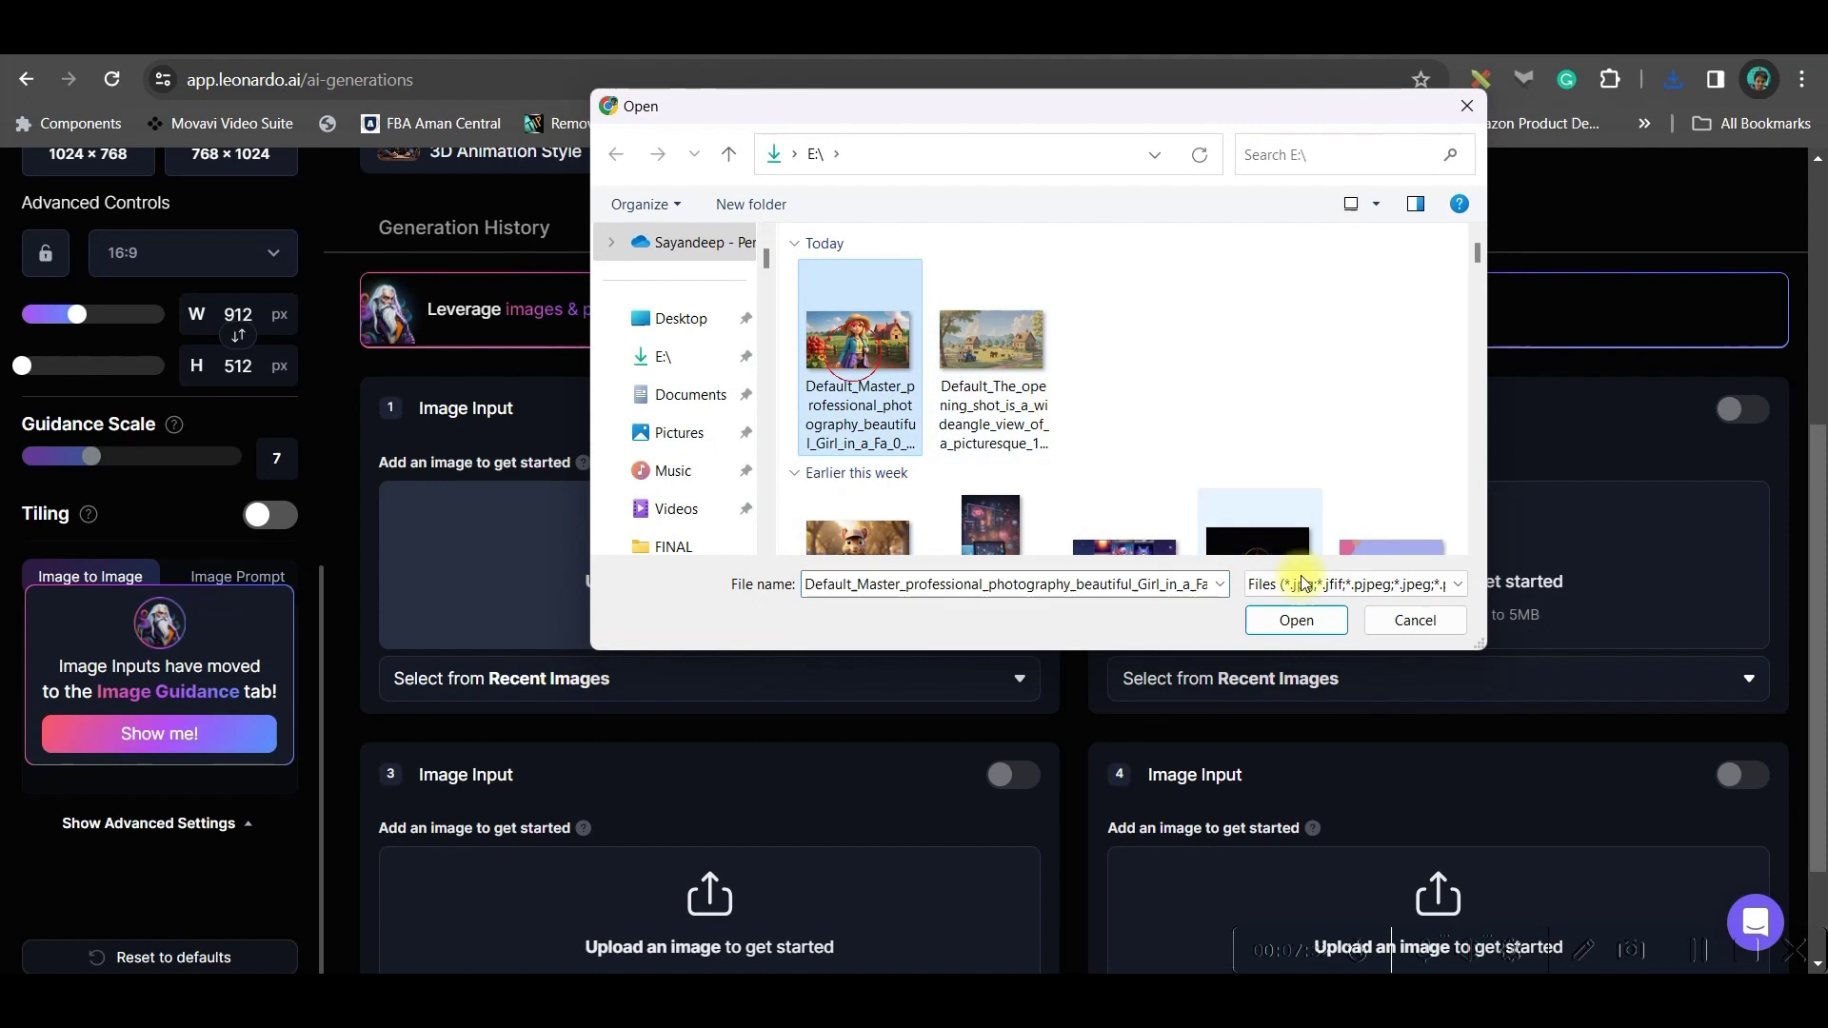
click(1310, 632)
Step: Edit the Lona prompt, raise guidance strength to 0.51, generate, and view the result full size
scroll(1203, 686, up, 6)
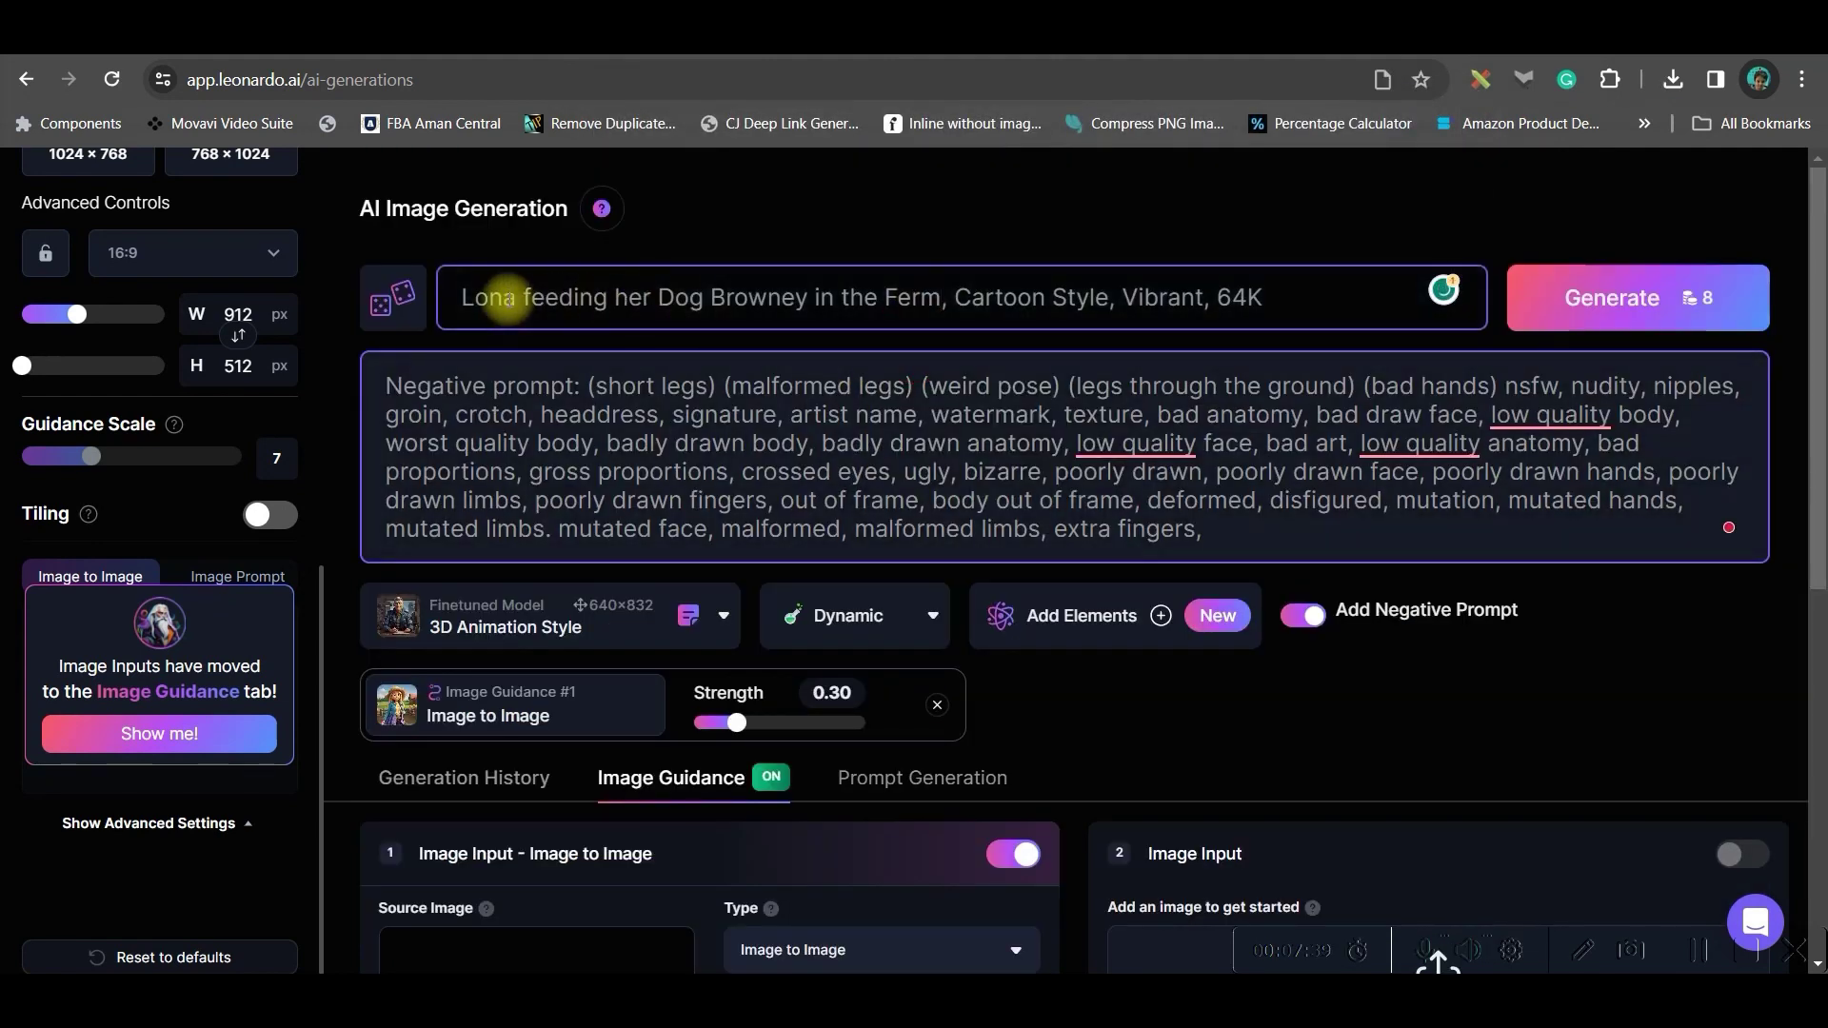
drag(515, 298, 441, 298)
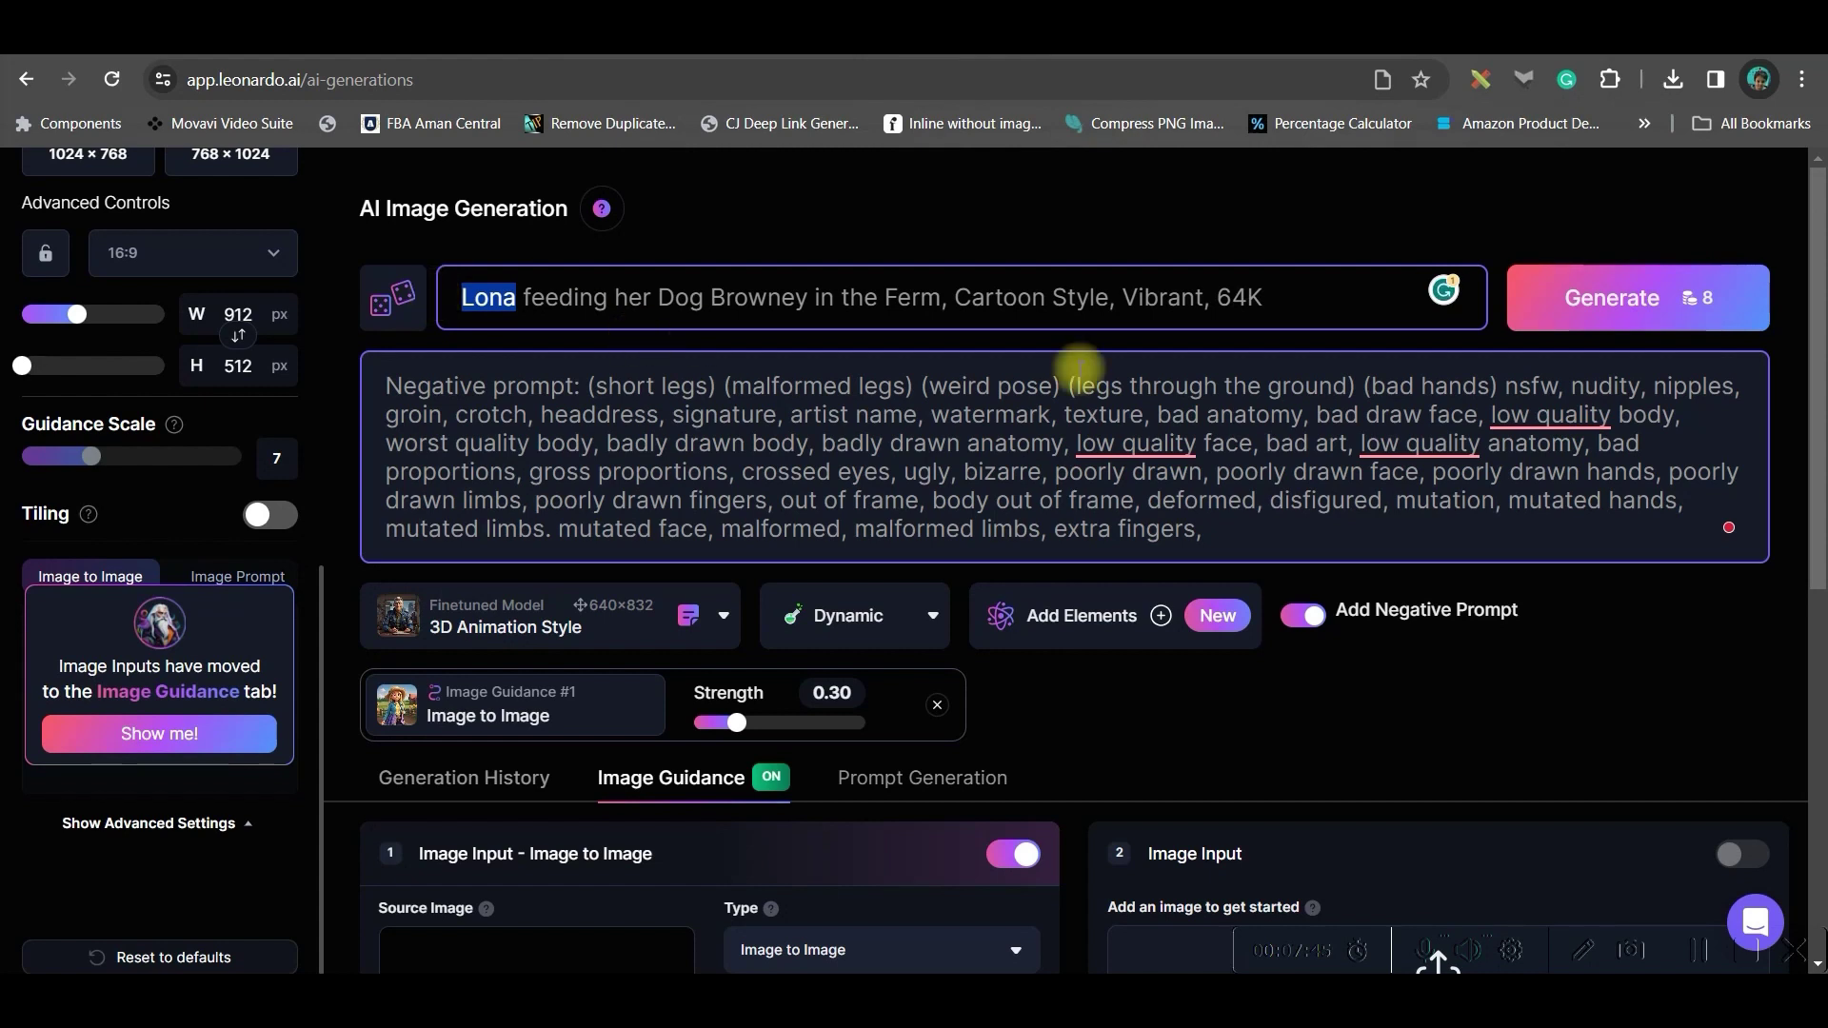
scroll(1164, 417, down, 5)
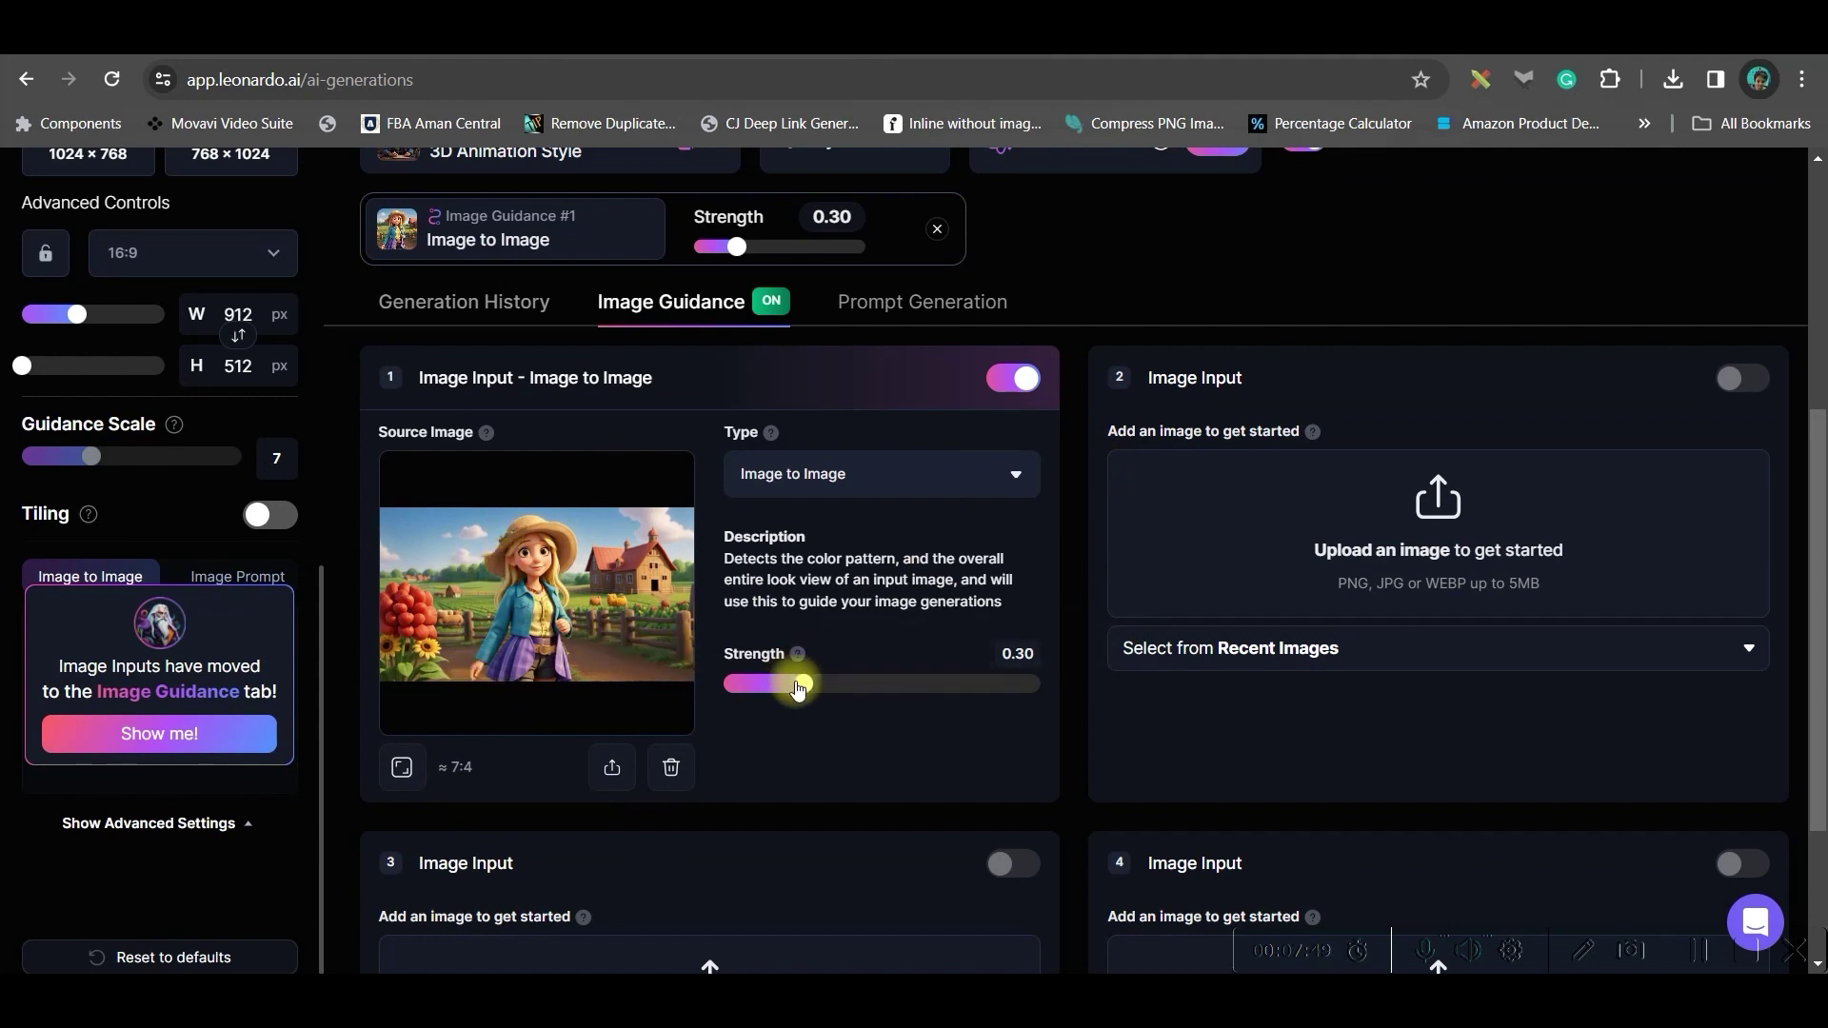
drag(799, 689, 887, 695)
scroll(1019, 523, up, 5)
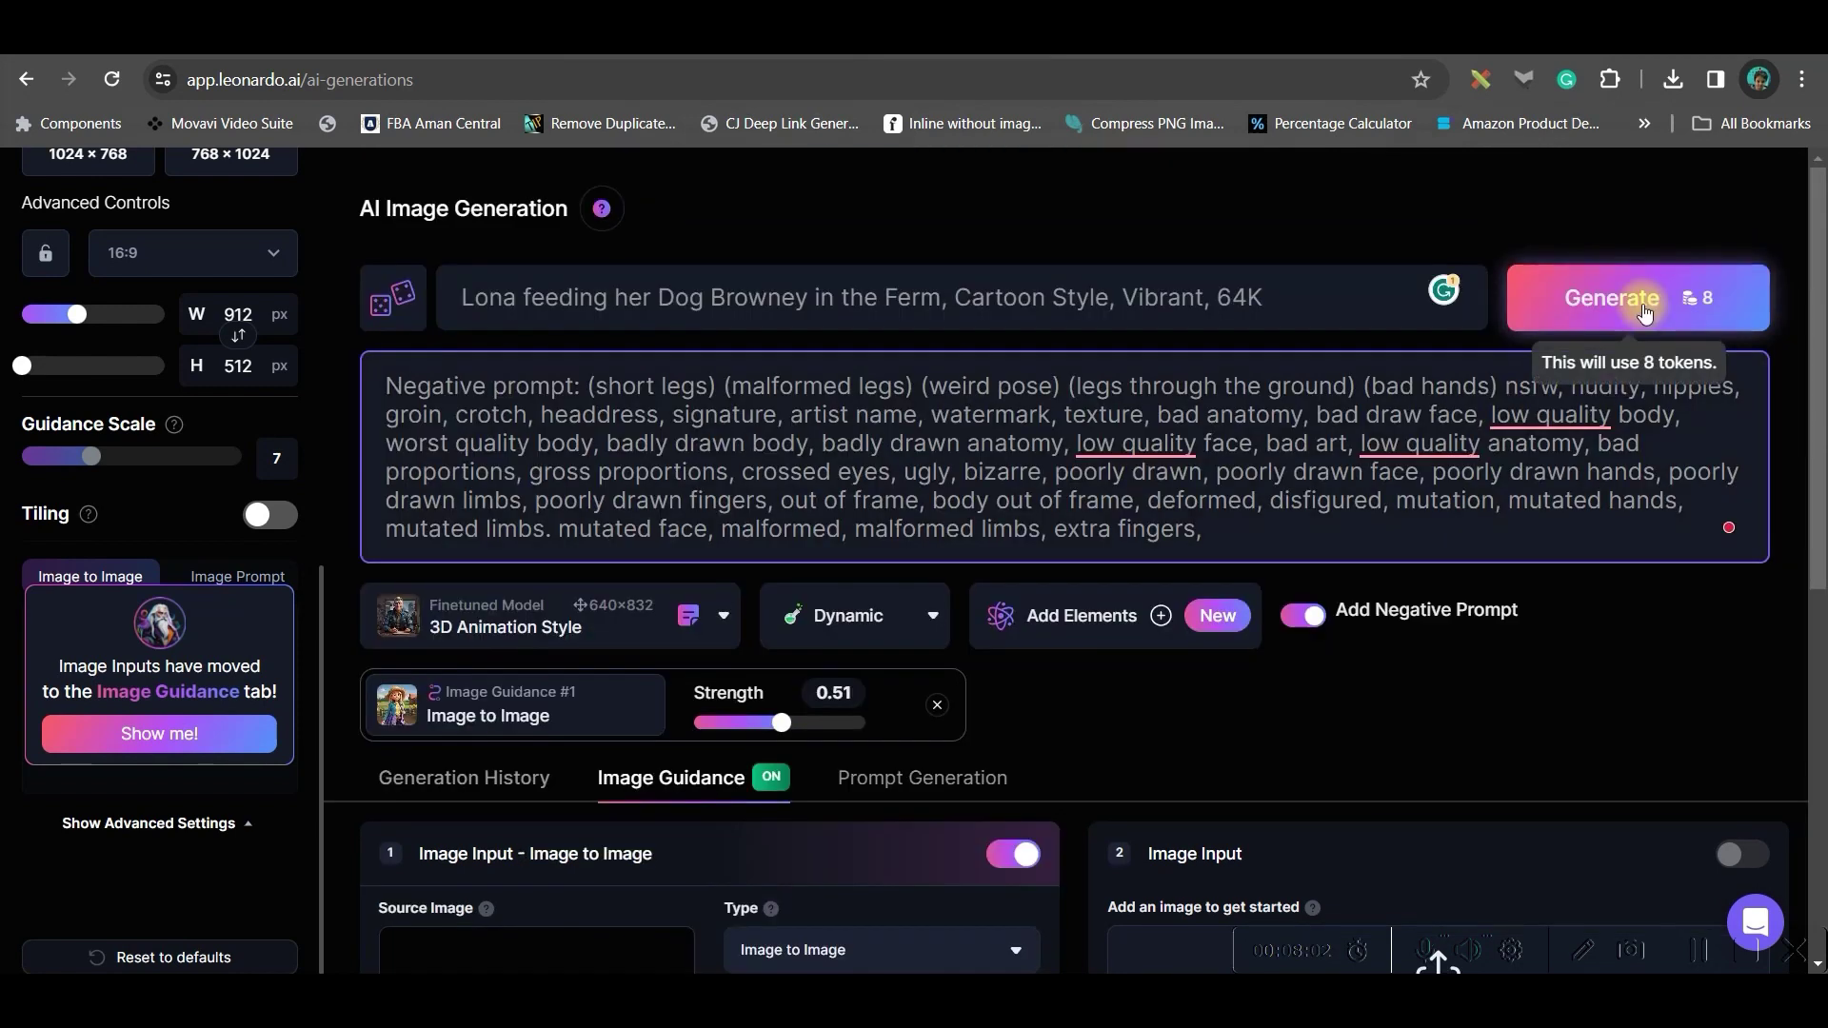
click(1638, 297)
click(543, 781)
click(1436, 575)
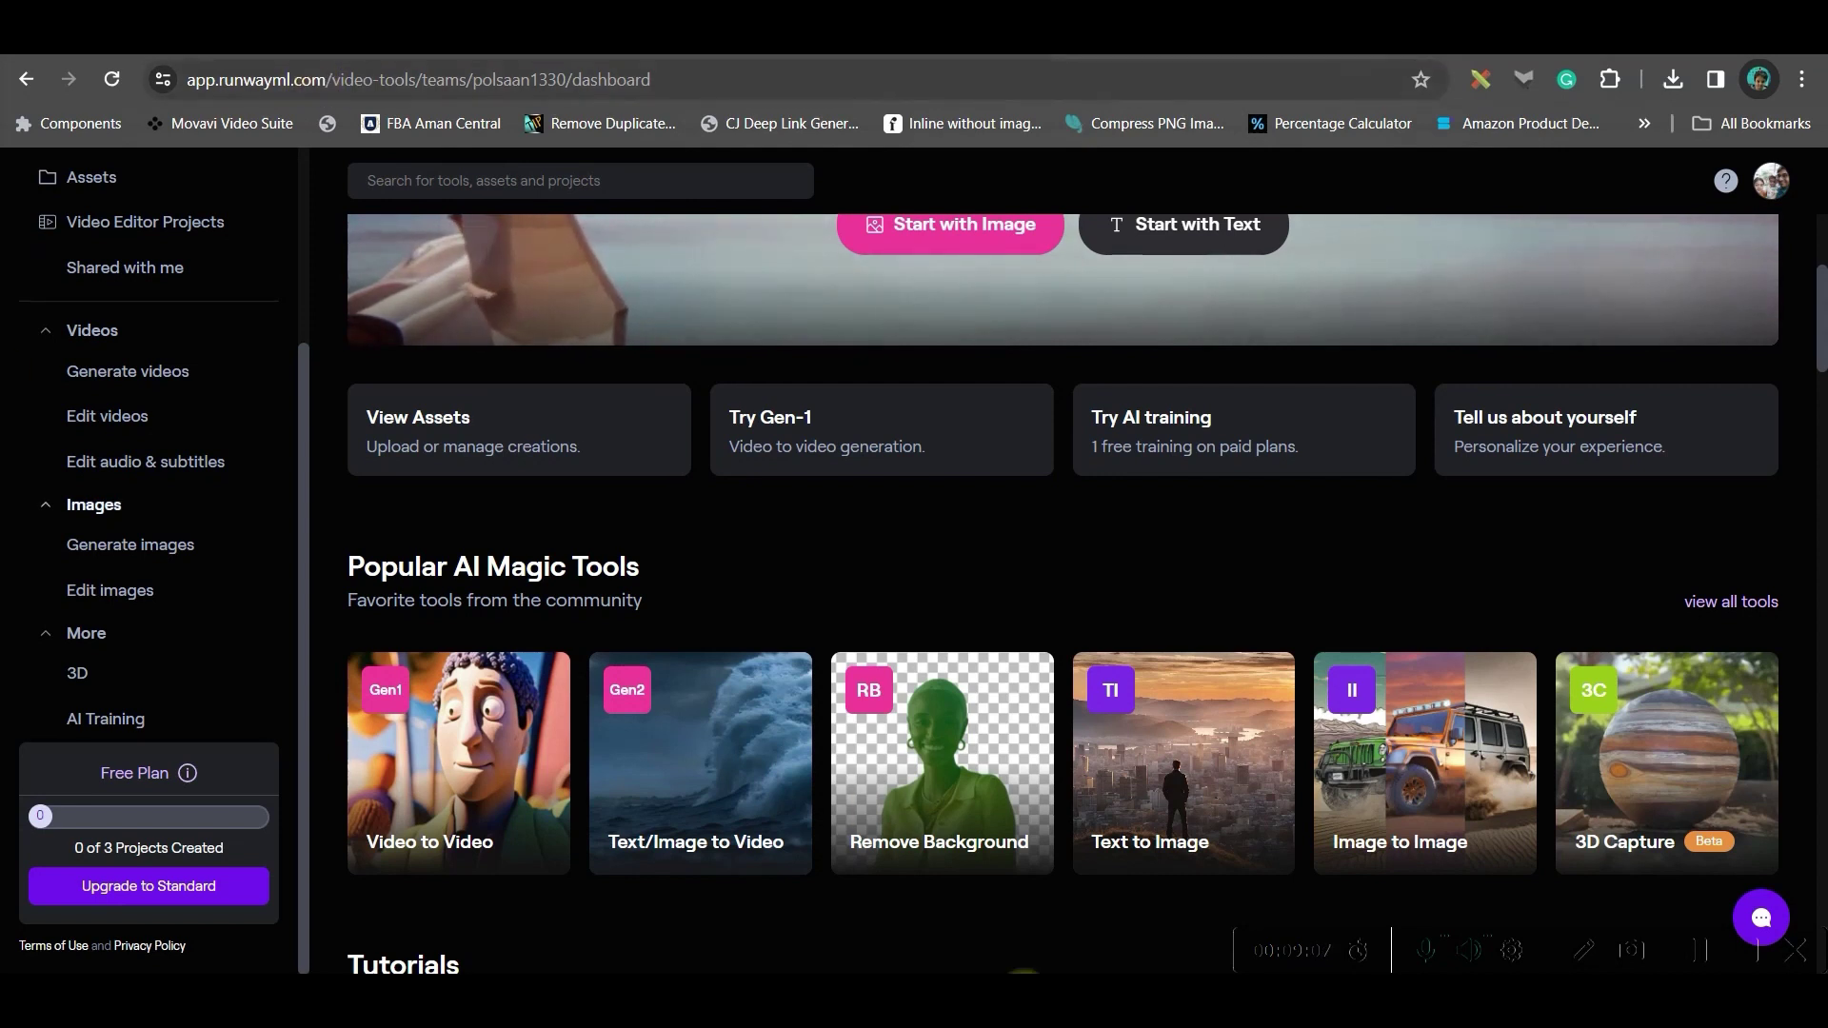
Step: Upload the Lona feeding her dog image to Gen-2 and lower General Motion from 6 to 5
click(717, 757)
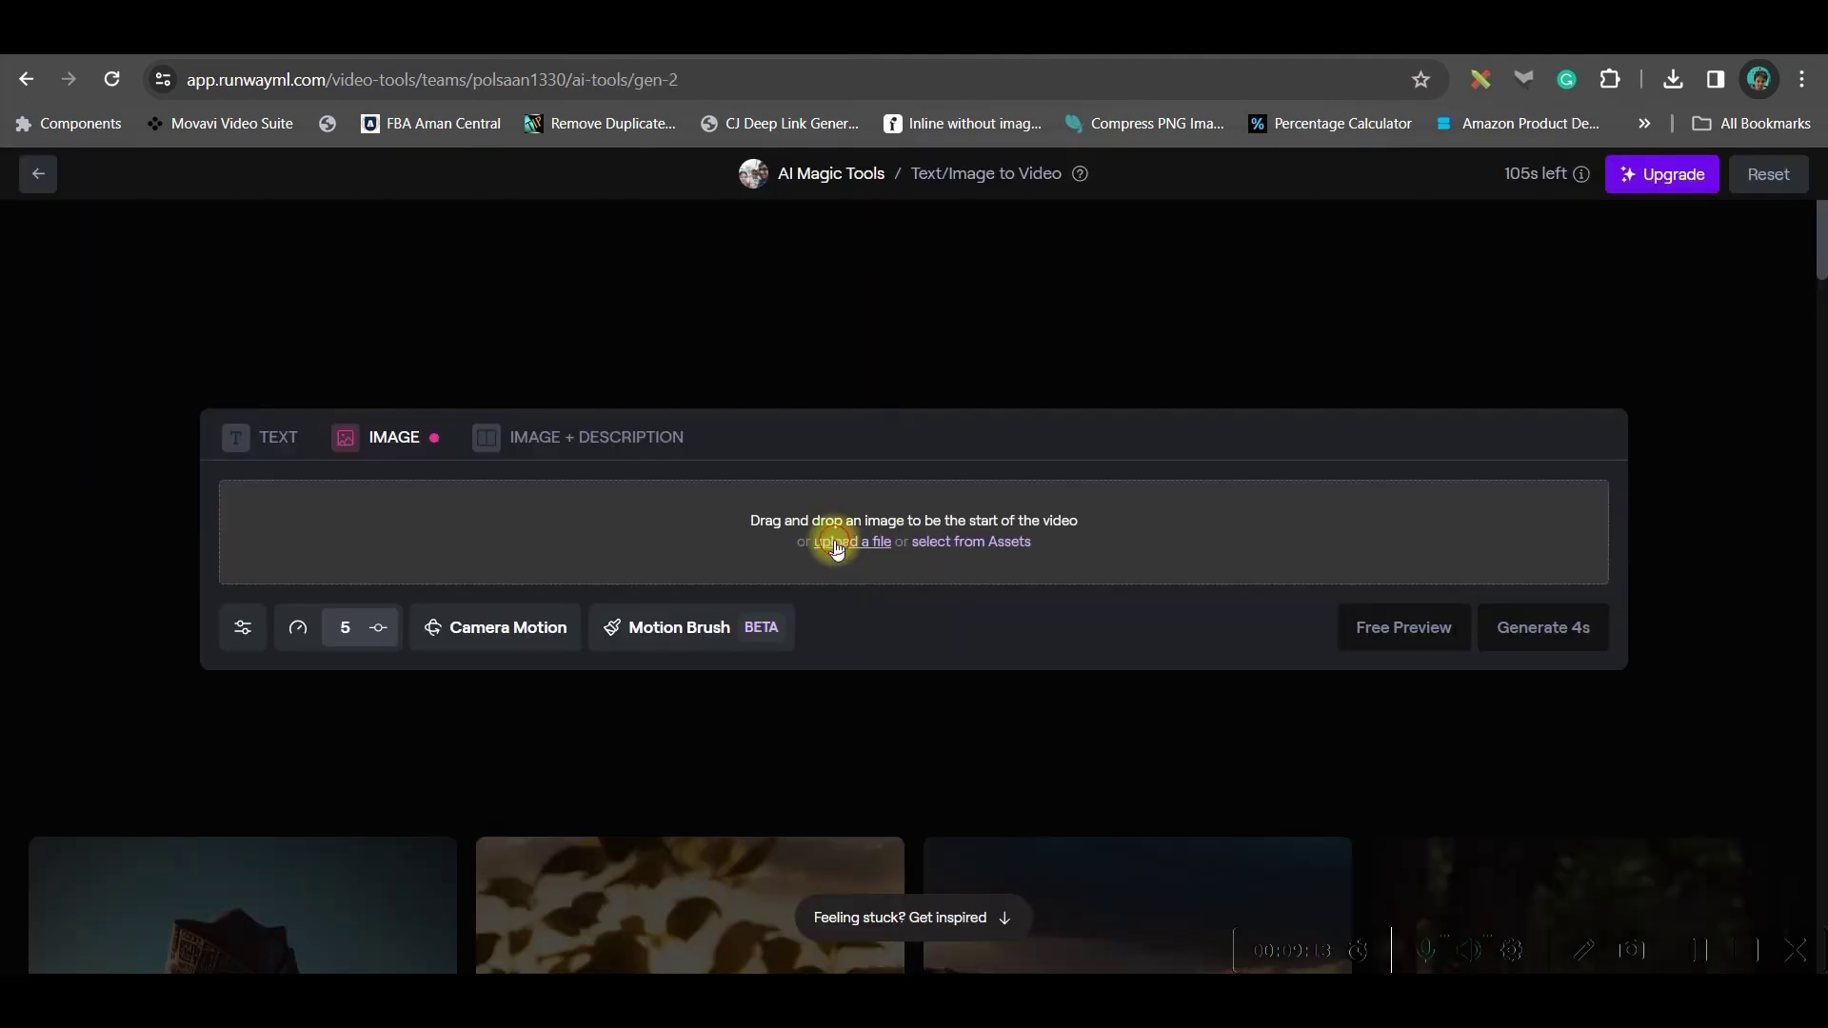
click(836, 545)
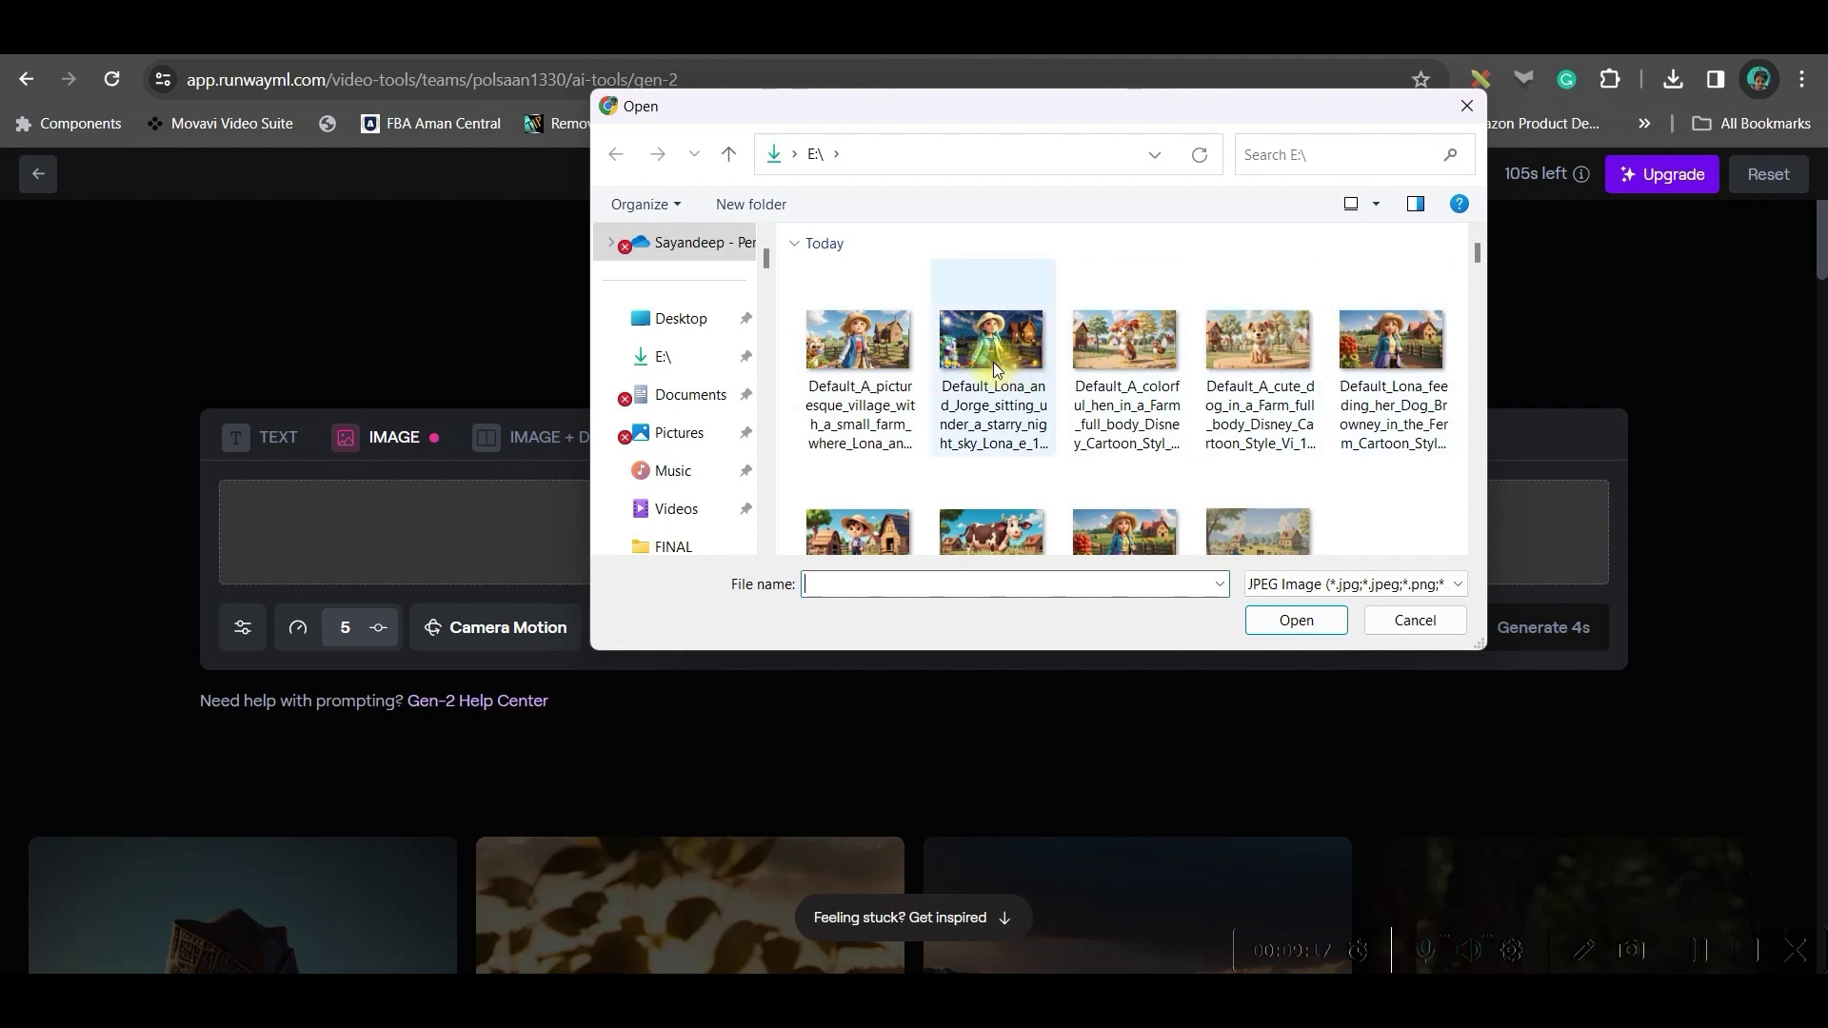
double_click(1390, 341)
click(331, 621)
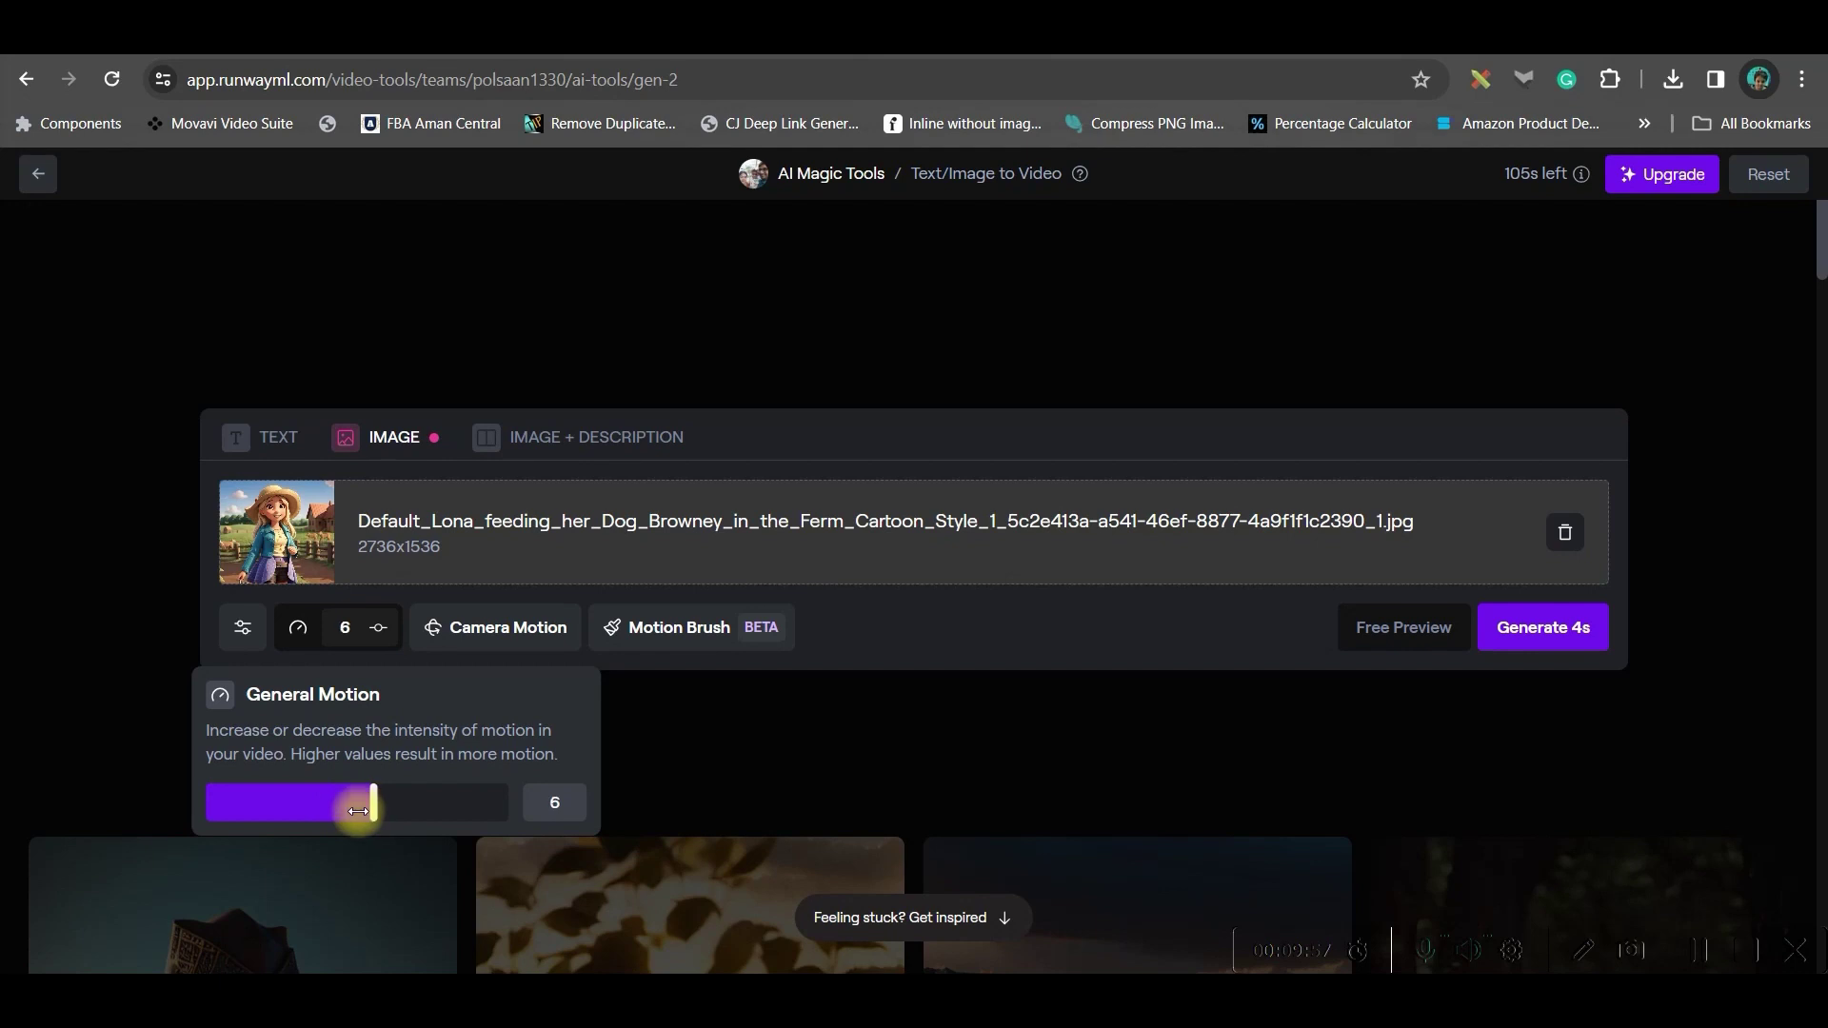
drag(358, 810, 344, 810)
click(504, 627)
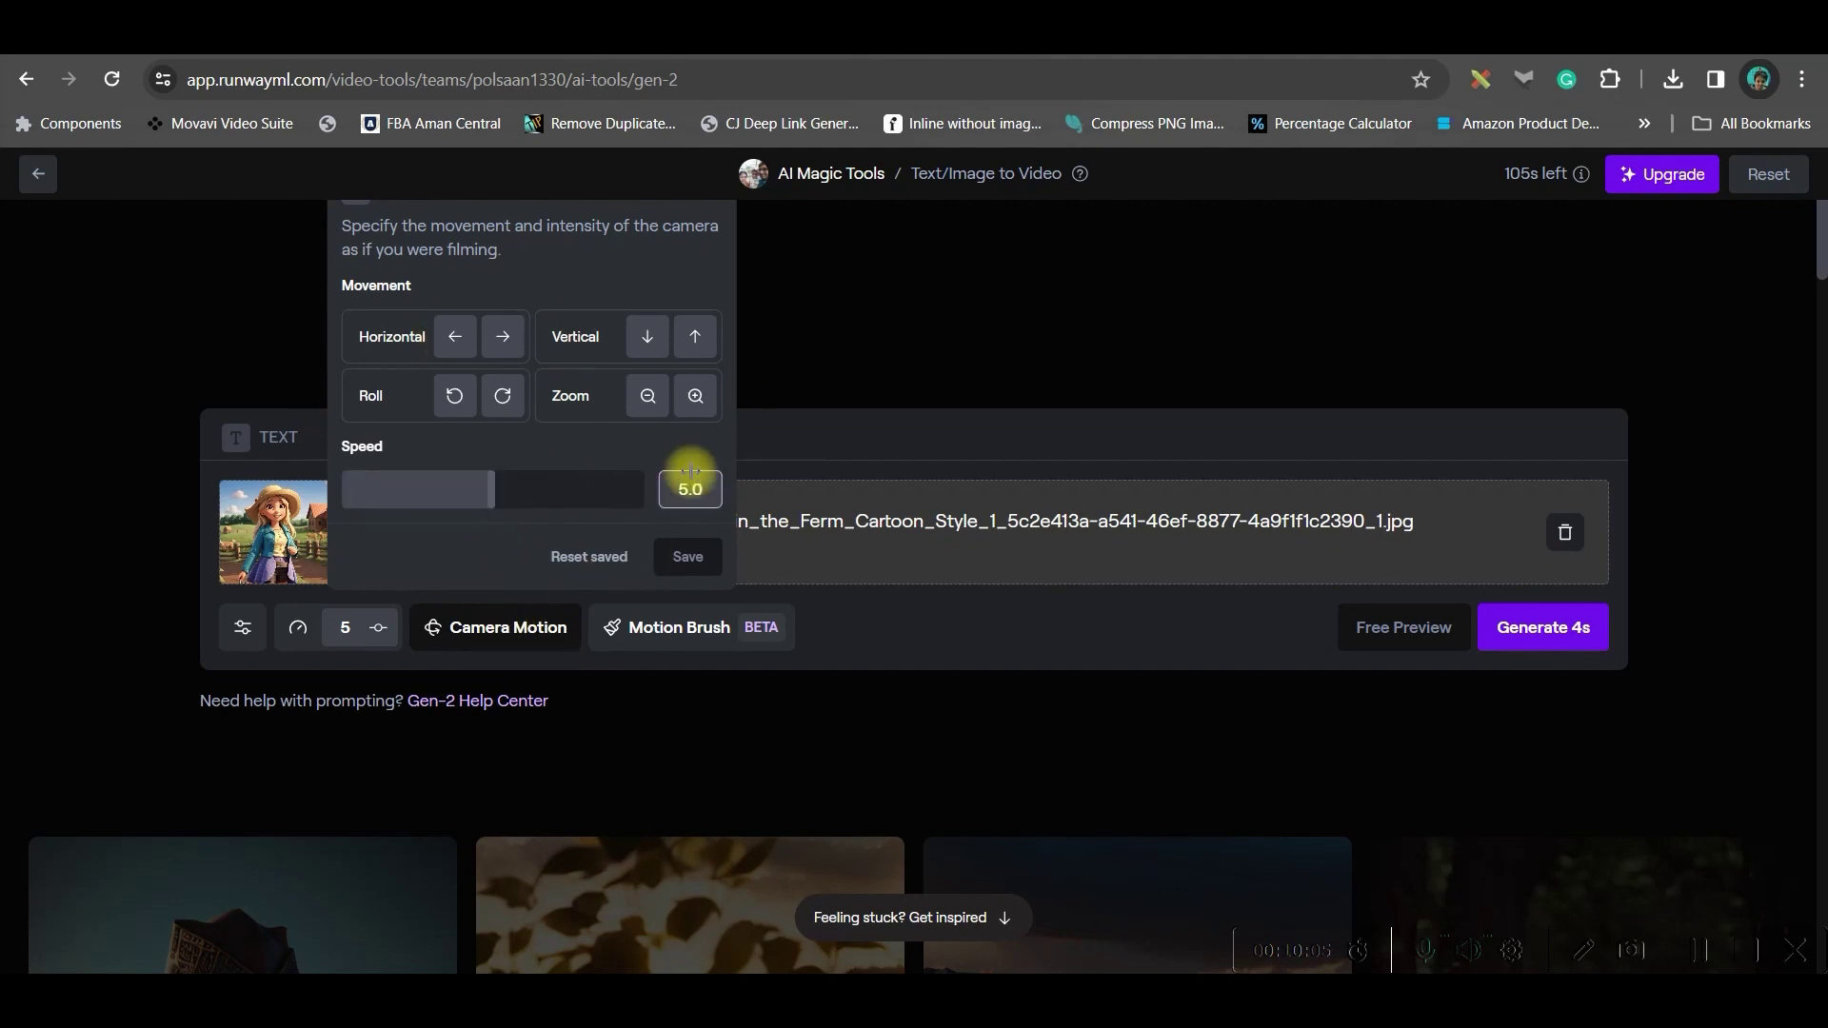
Step: Paint the Motion Brush over the whole girl, from her hat down through her hair
click(679, 627)
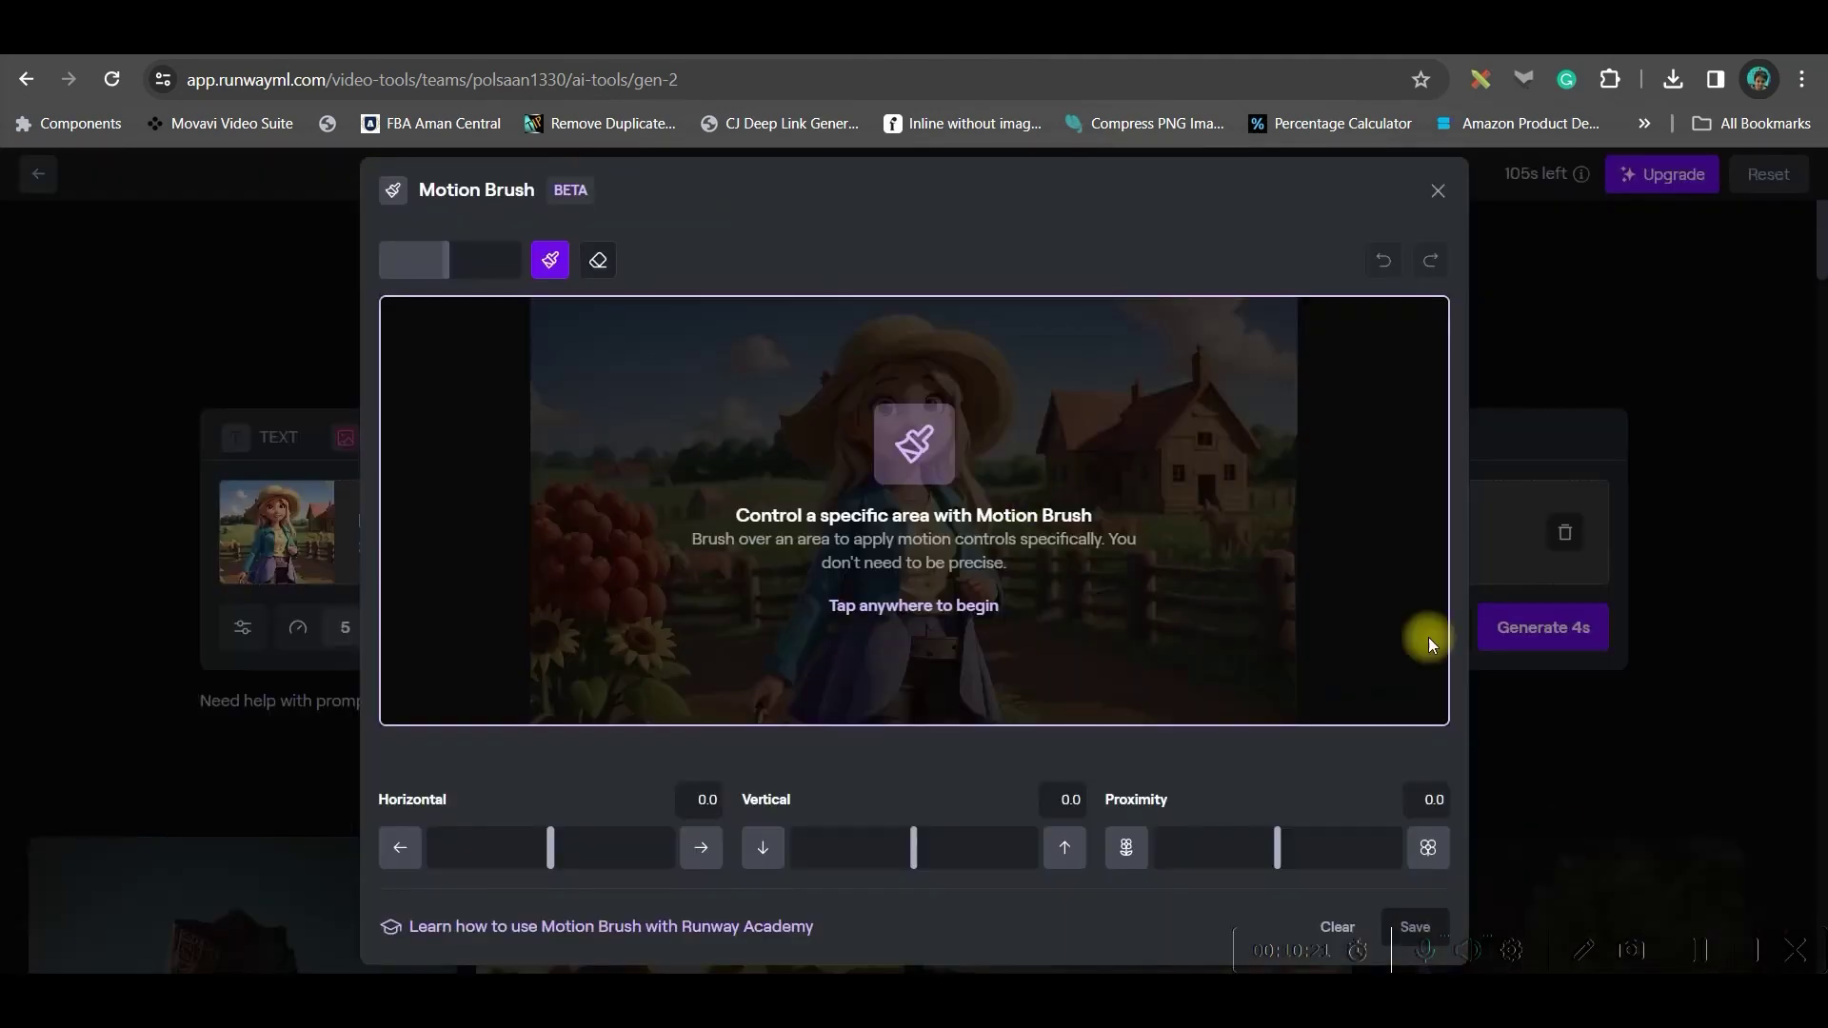
click(921, 447)
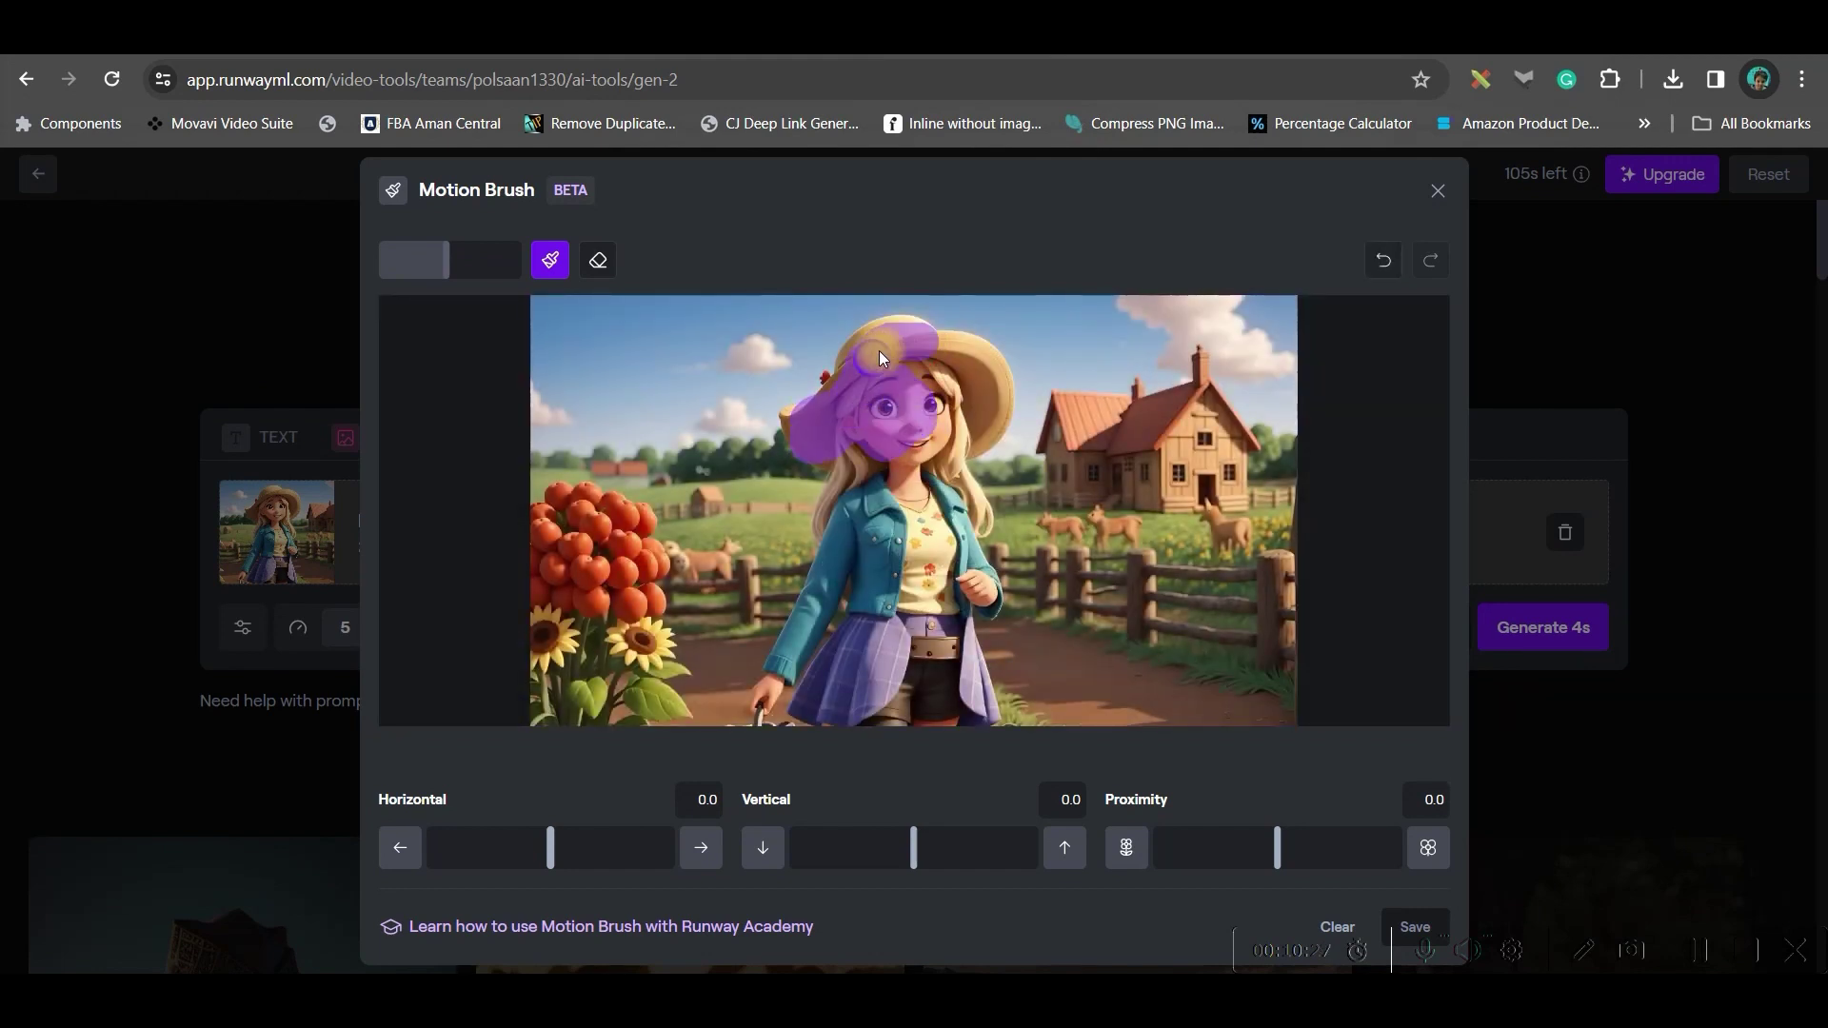
mouse_move(942, 374)
mouse_down()
mouse_move(962, 568)
mouse_move(855, 602)
mouse_up()
drag(838, 381, 990, 533)
Step: Set brush motion to Horizontal -0.2, Vertical 1.8, Proximity 1.9 and save
drag(1277, 848, 1295, 848)
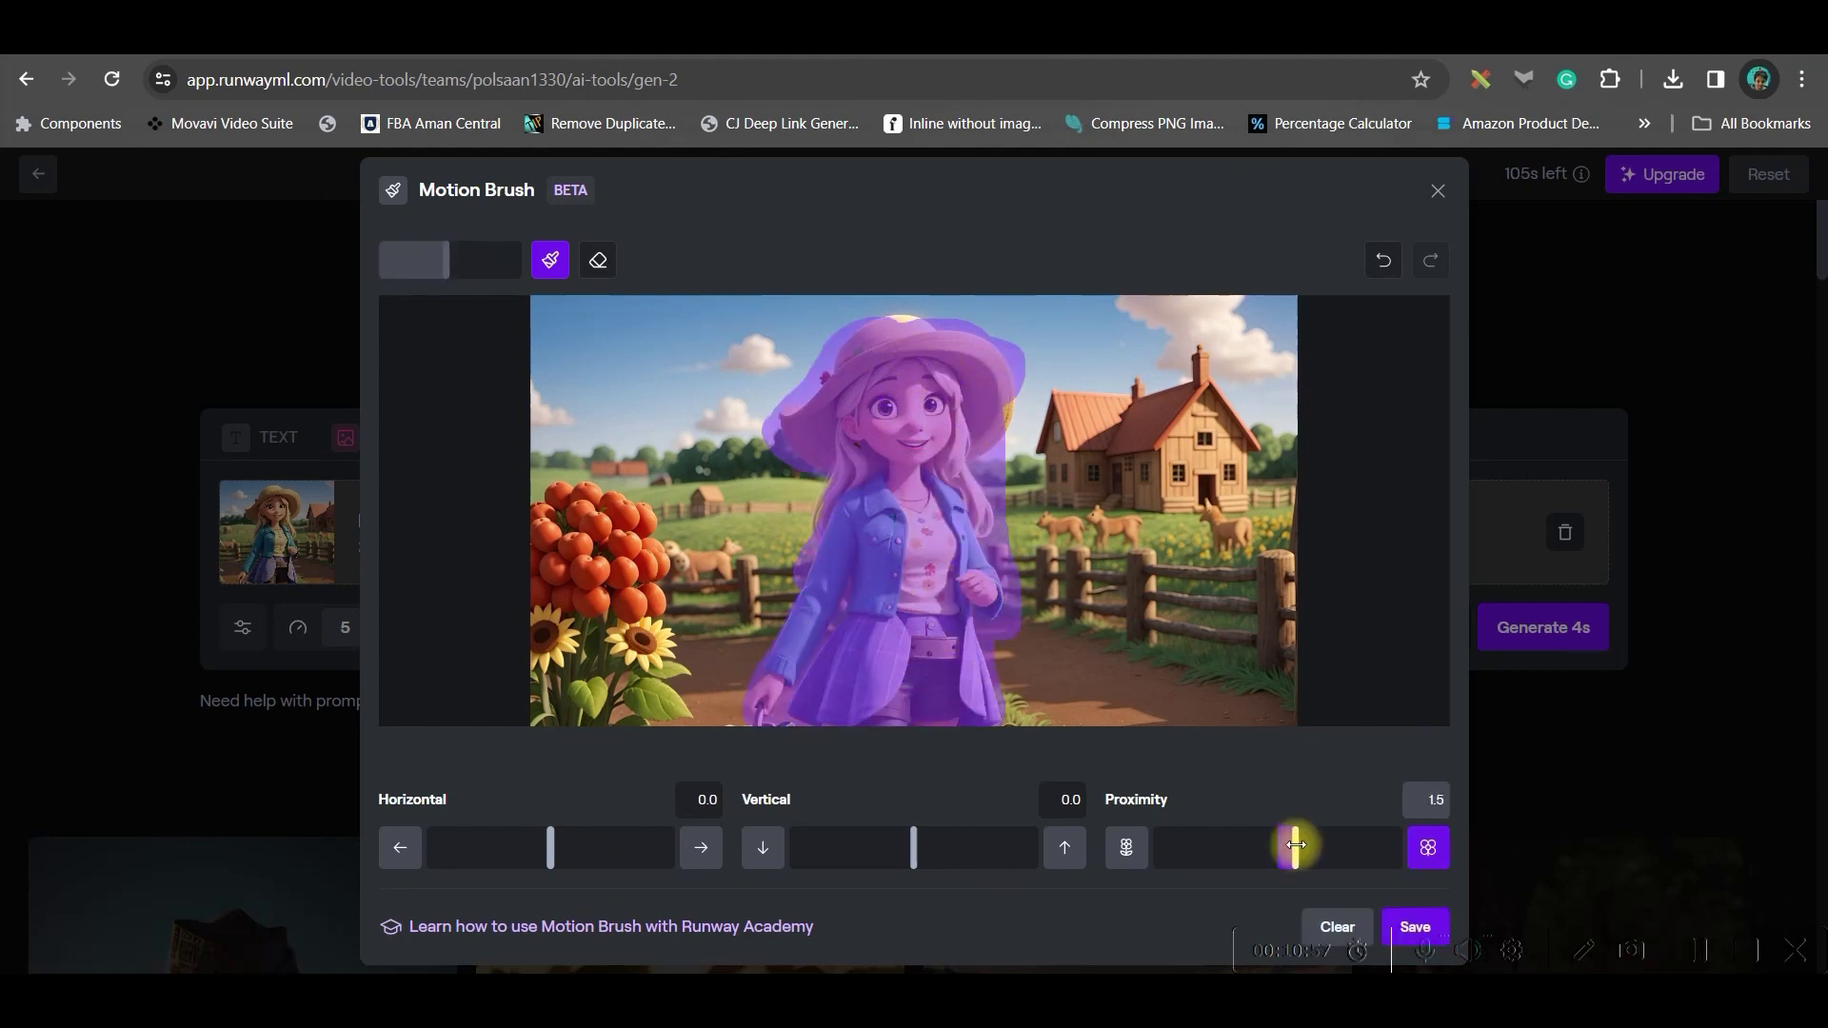
drag(549, 847, 548, 847)
drag(913, 848, 933, 847)
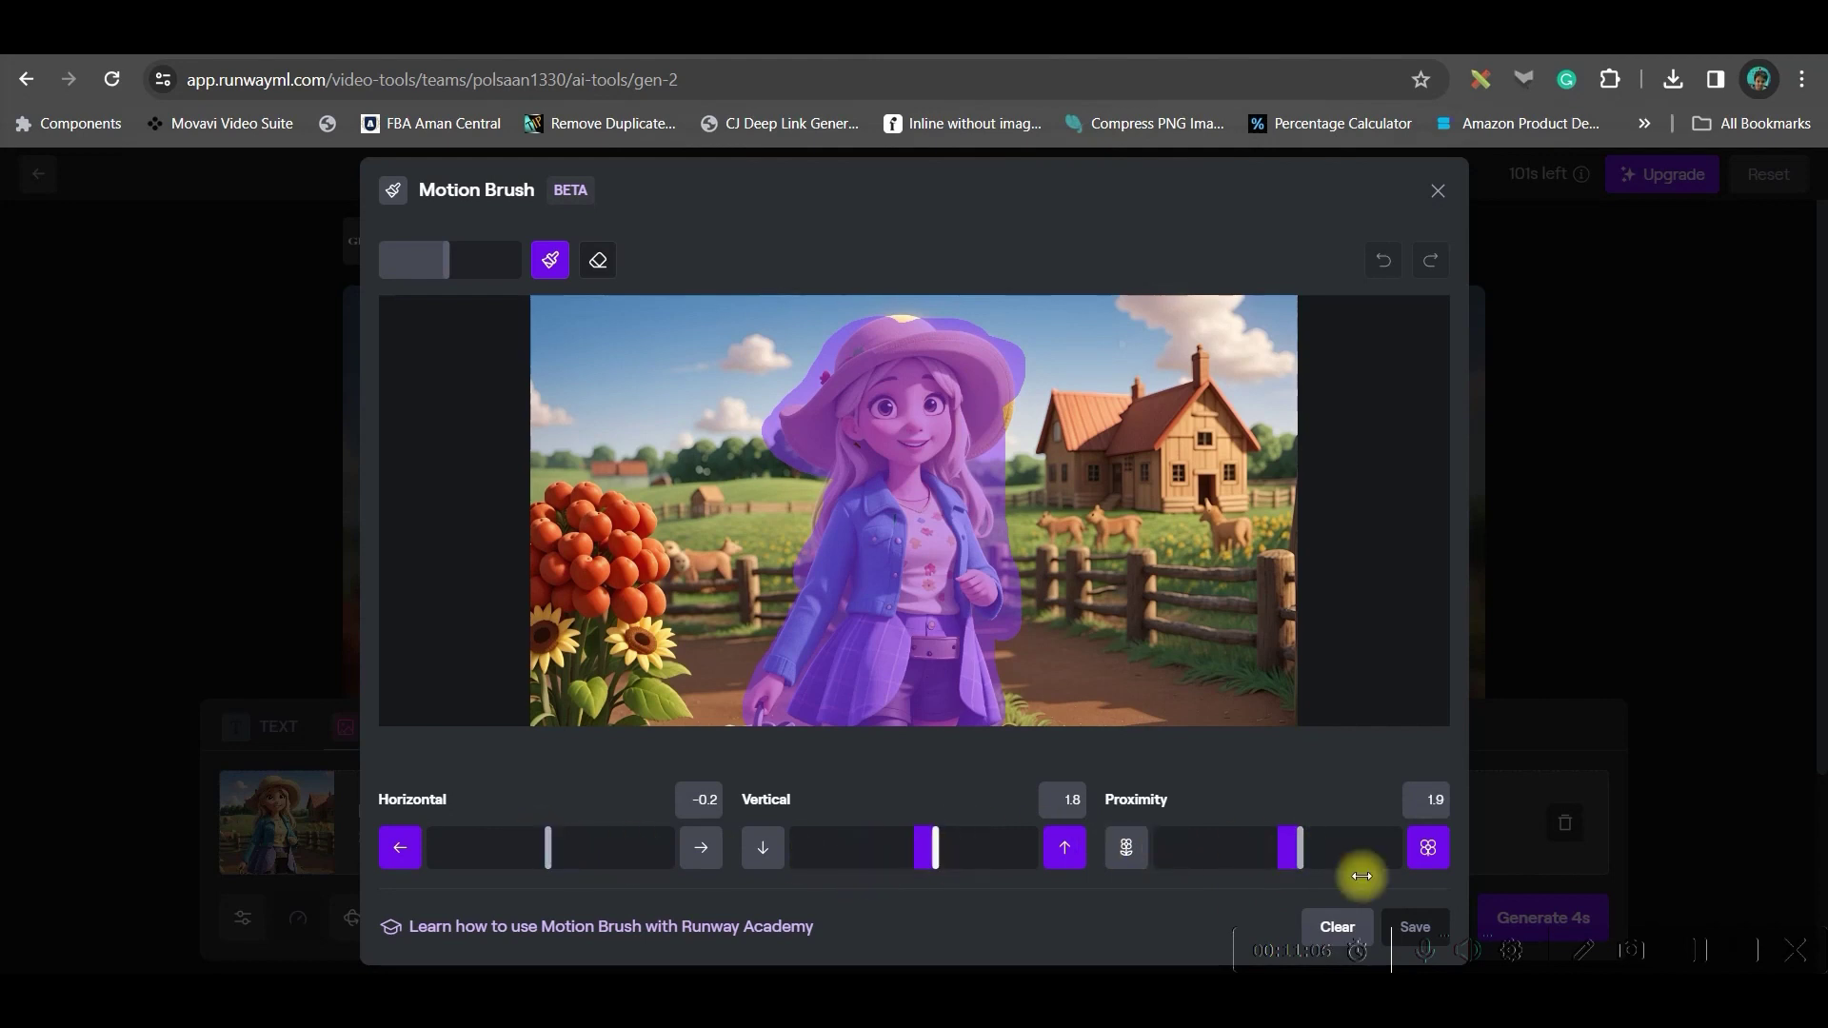
click(1418, 926)
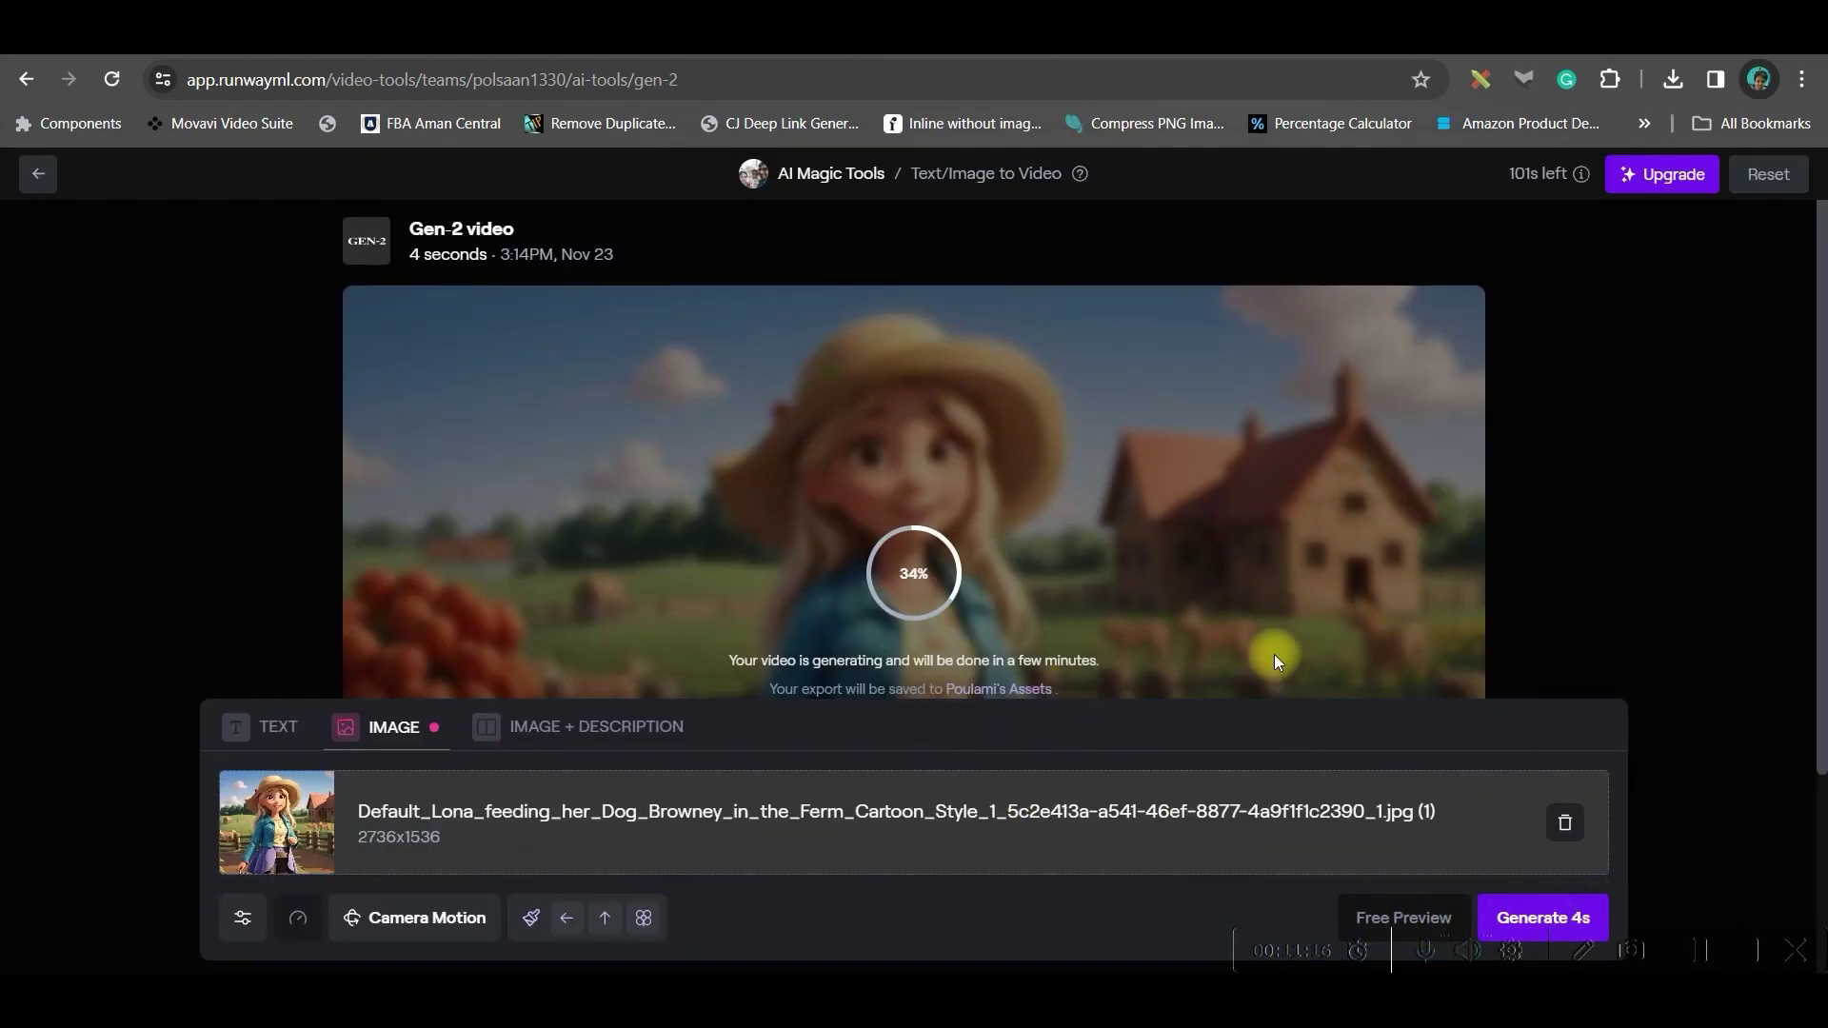
Step: Download the finished 4-second Gen-2 video of Lona
scroll(1728, 769, down, 3)
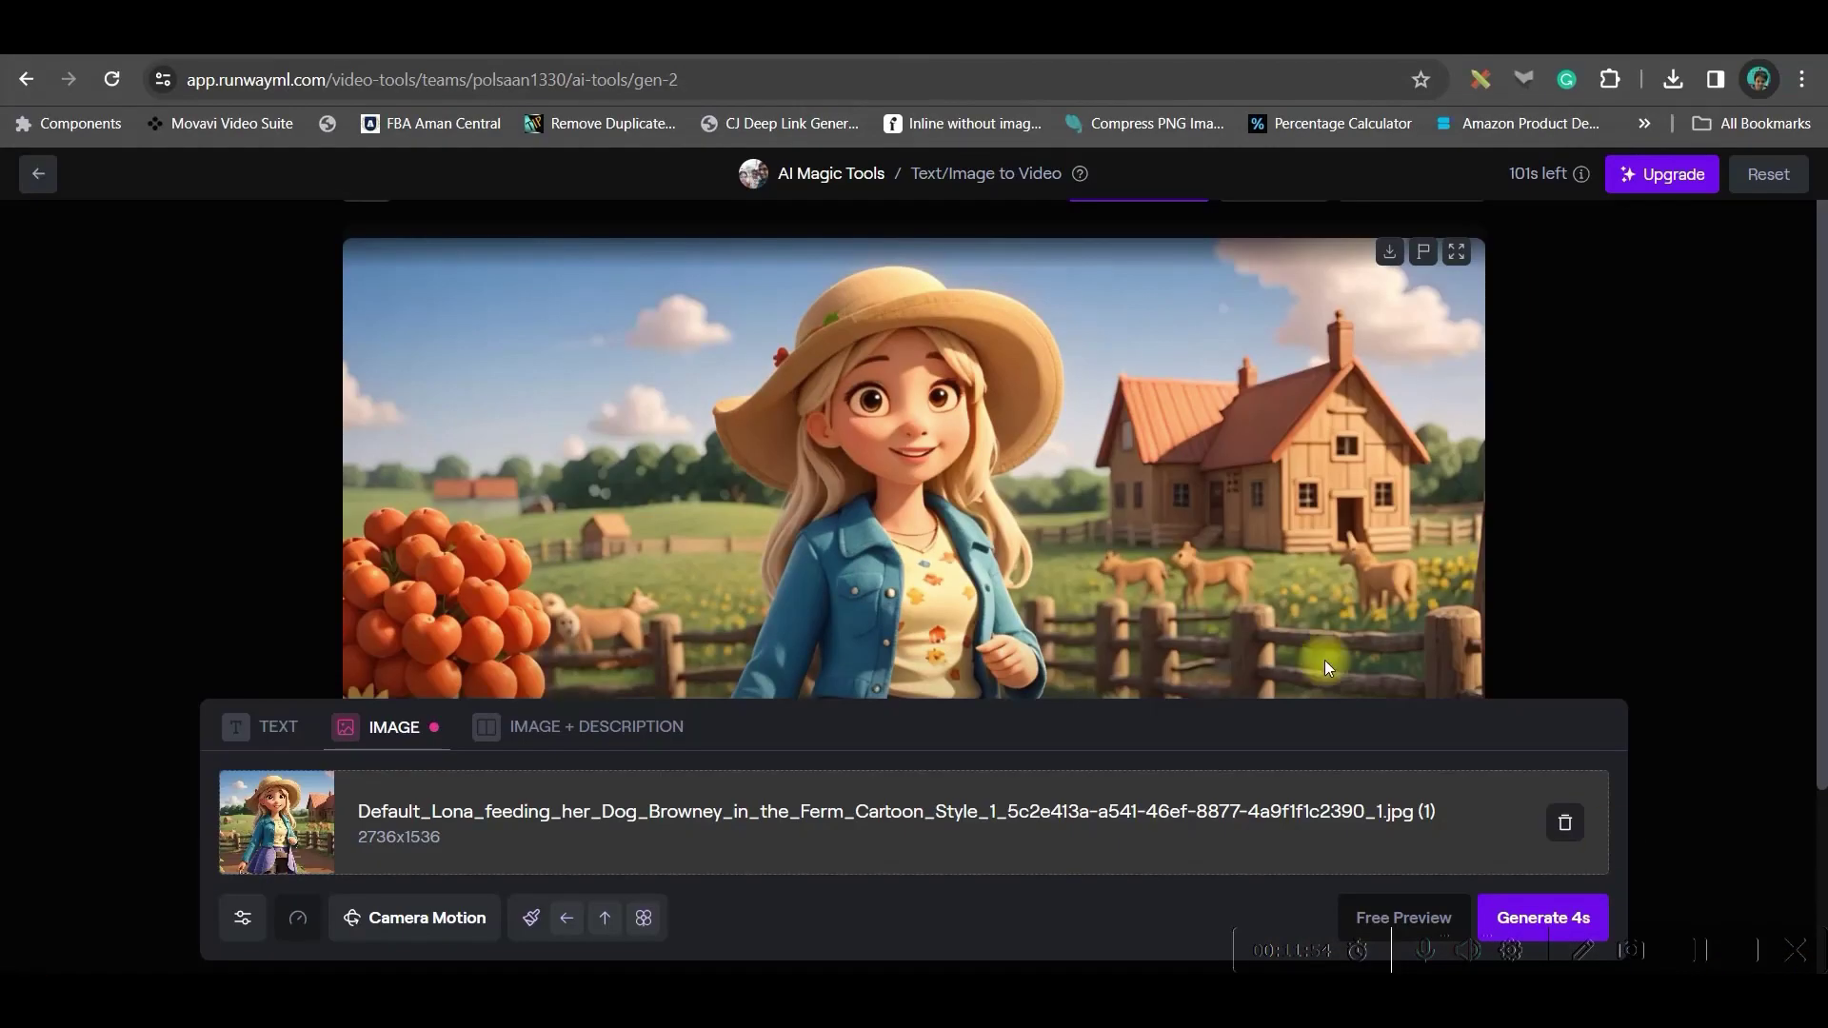
click(1387, 255)
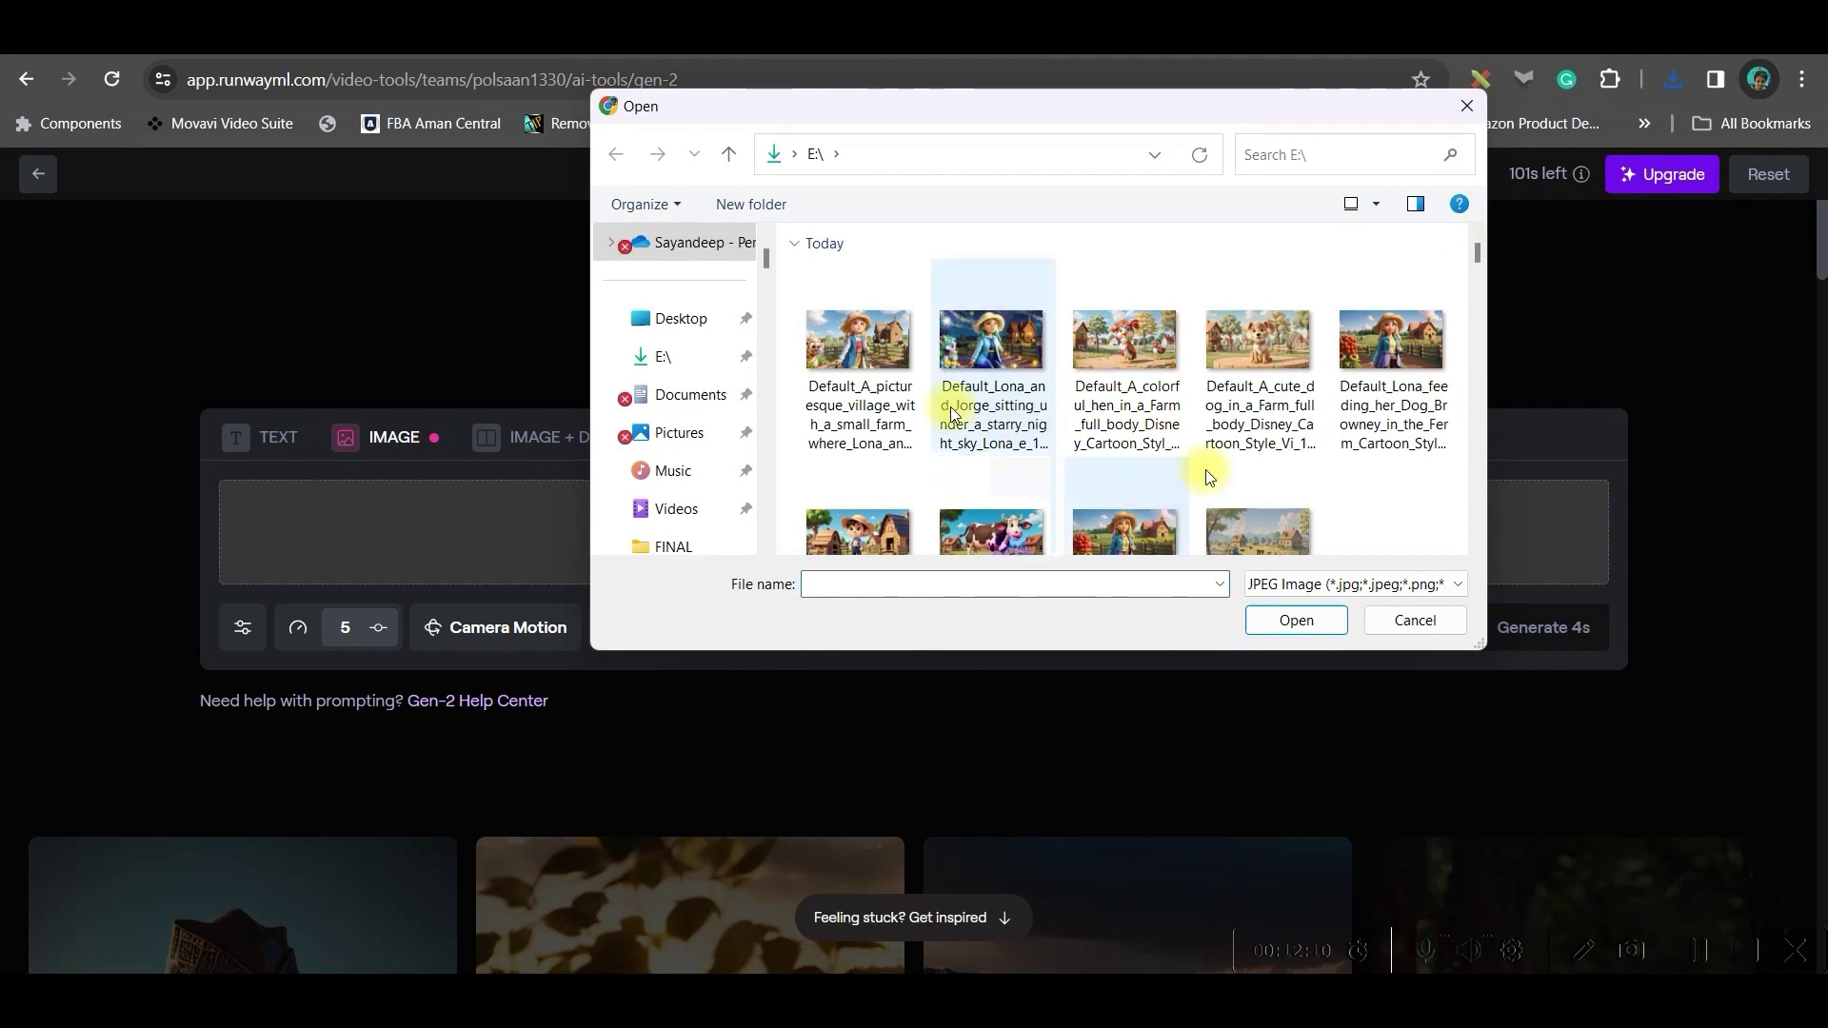
Step: Generate a 4-second Gen-2 clip from the 3D little boy farm image
double_click(857, 531)
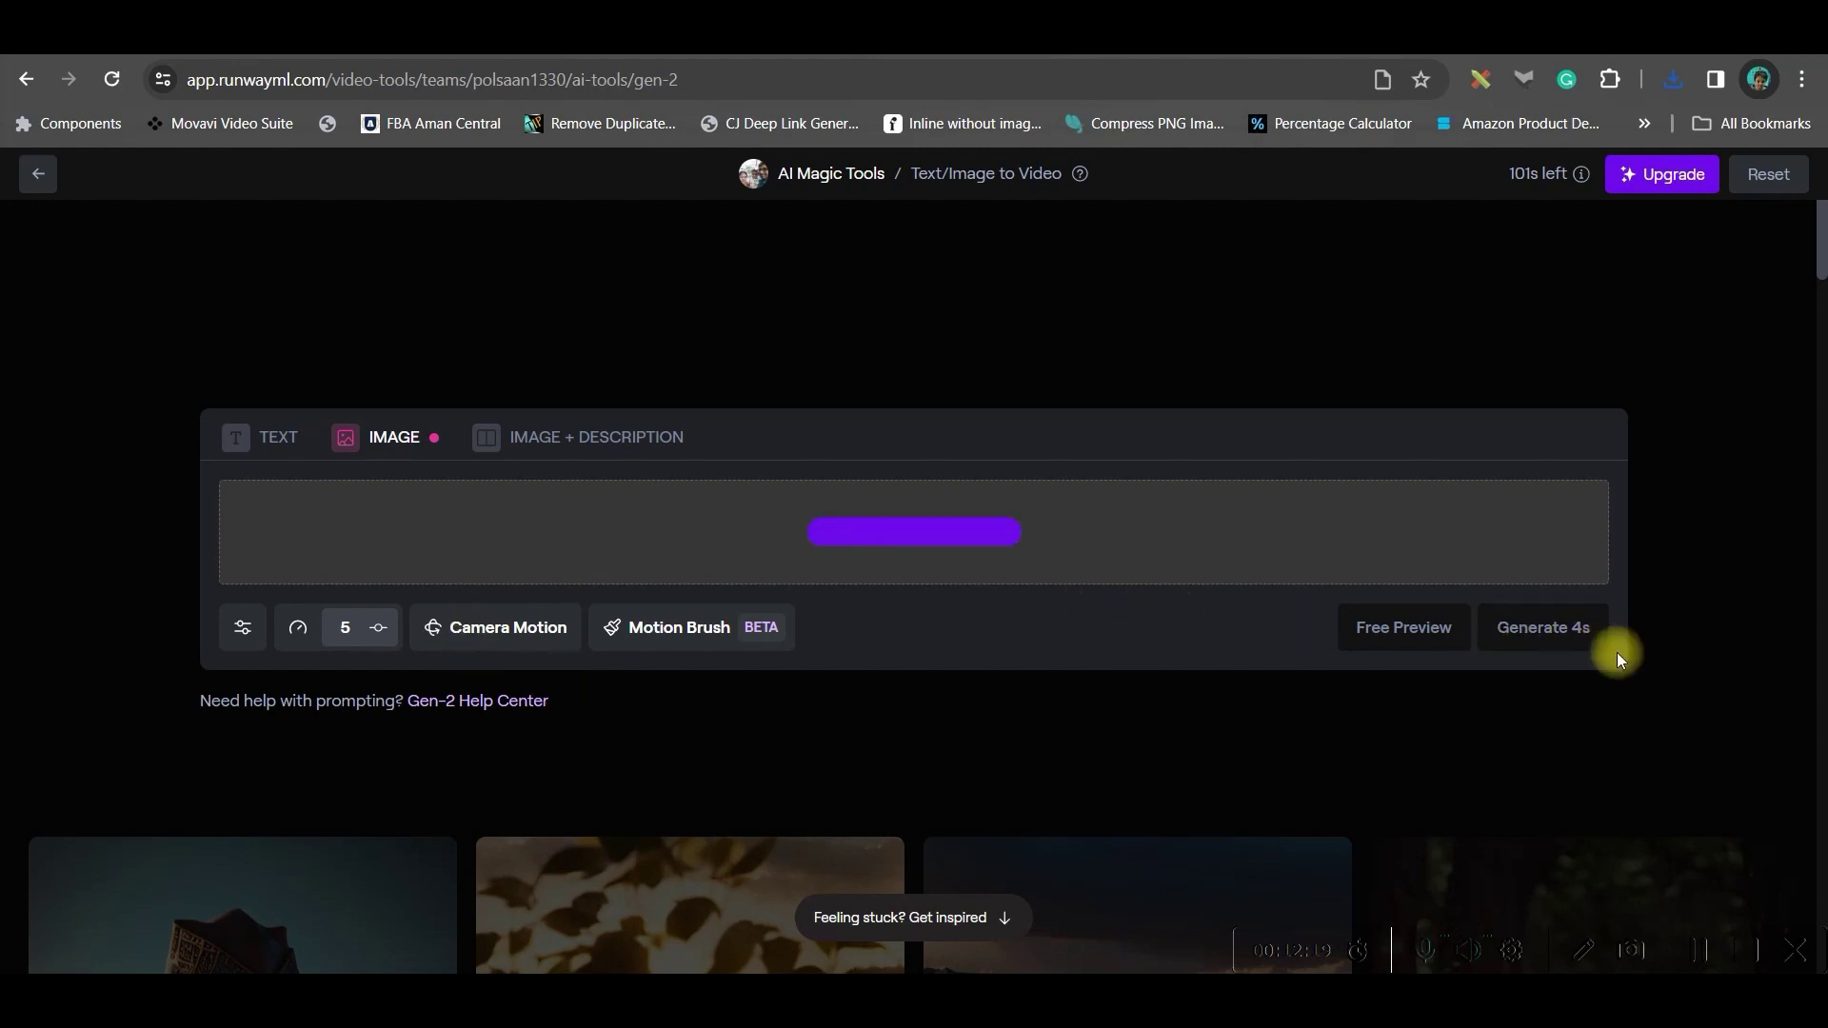
click(1533, 645)
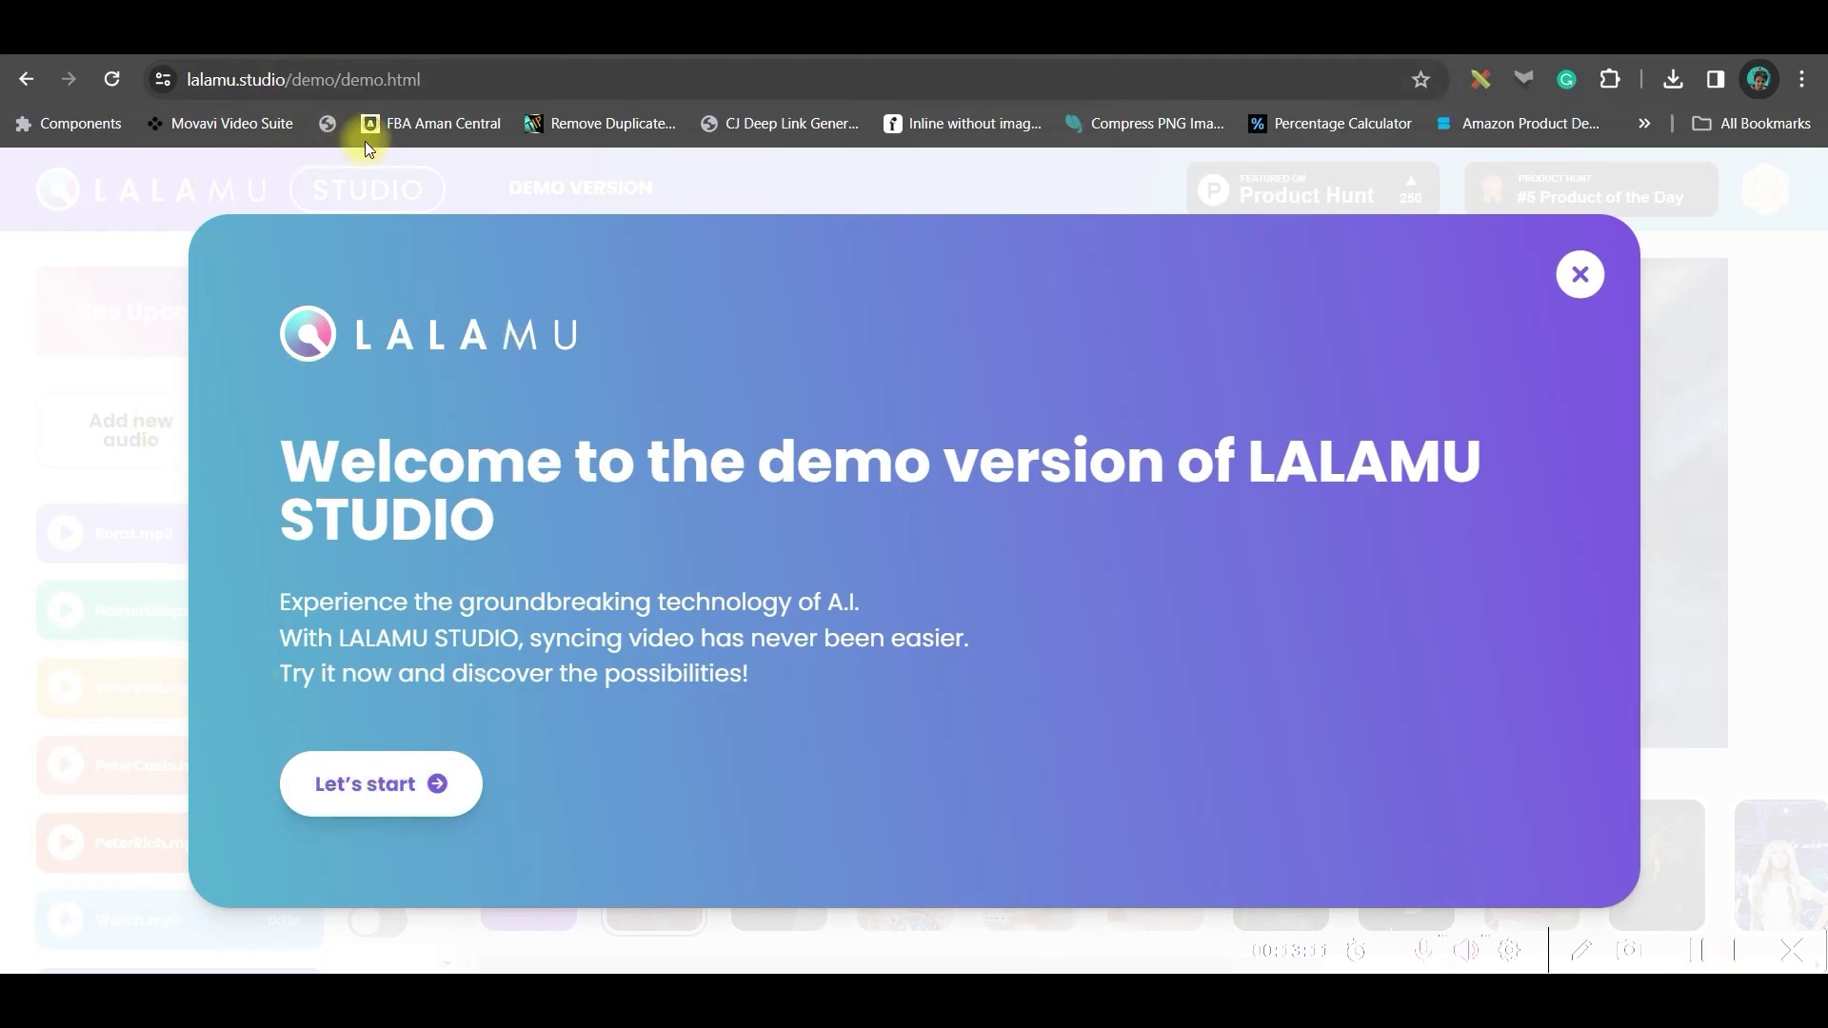
Step: Load the Gen-2 Lona farm-girl video into Lalamu Studio as the clip to lip-sync
click(359, 796)
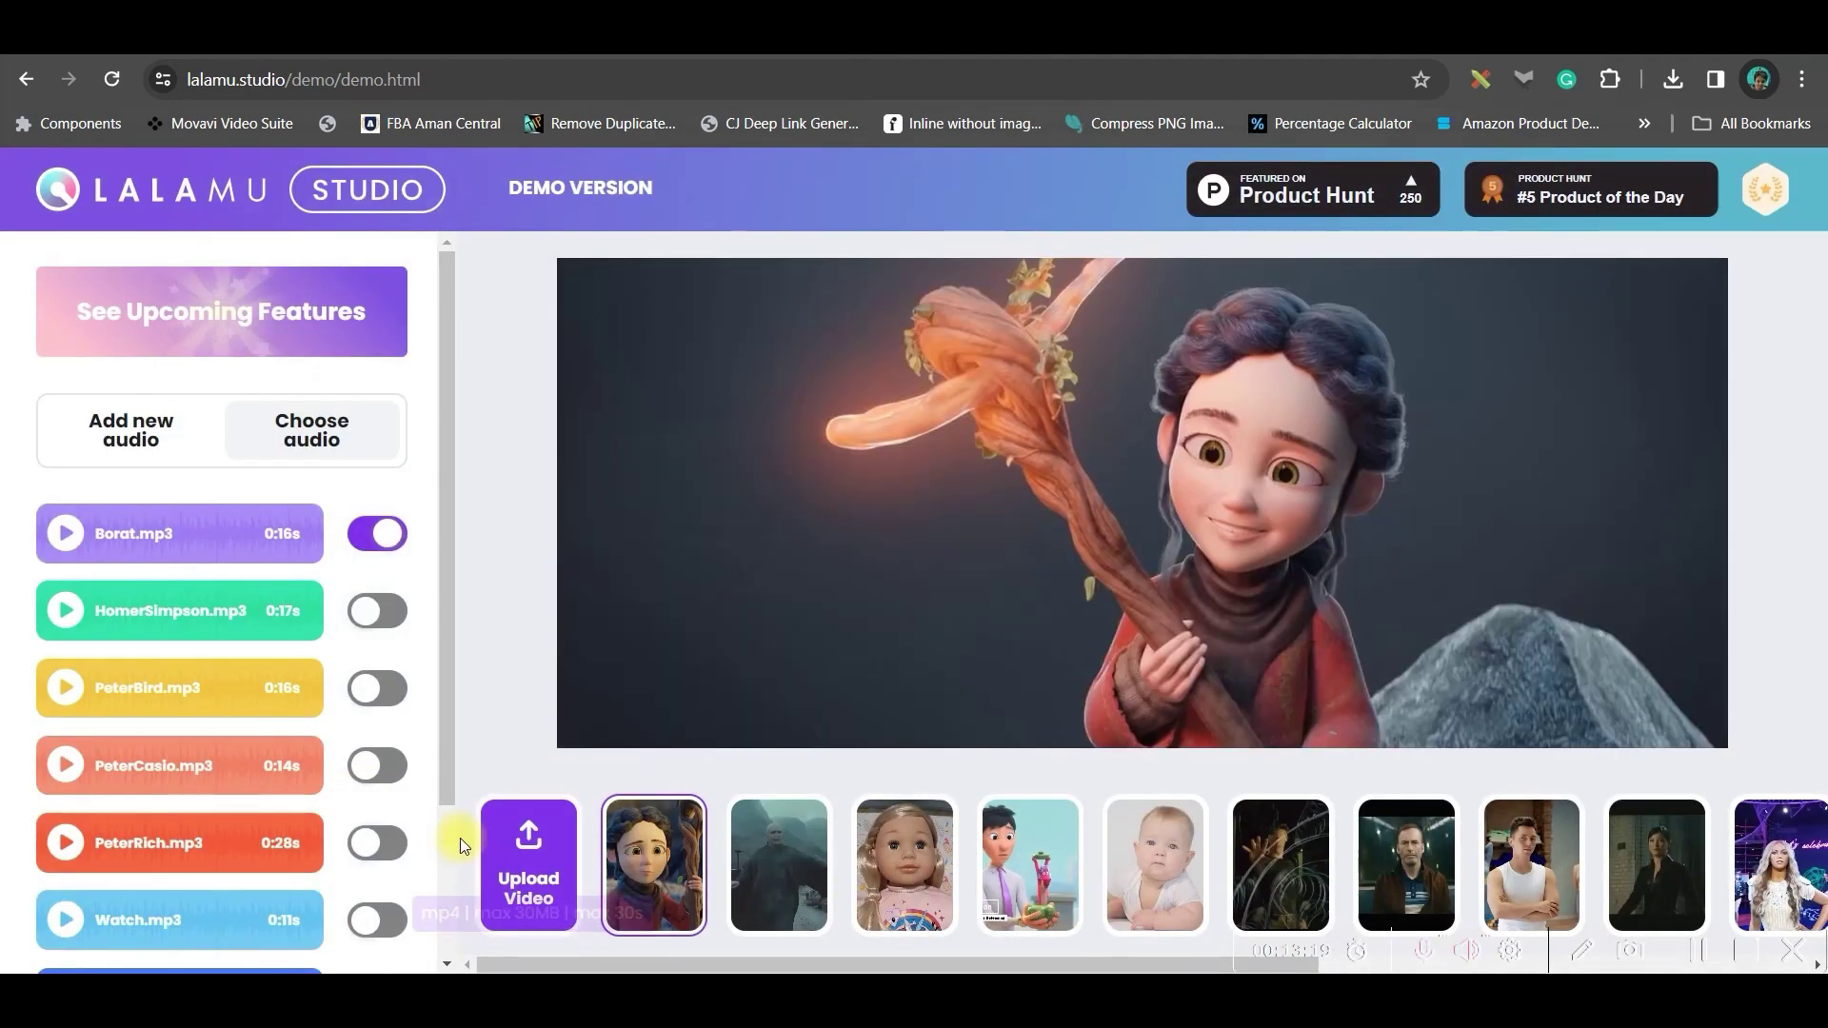
click(533, 846)
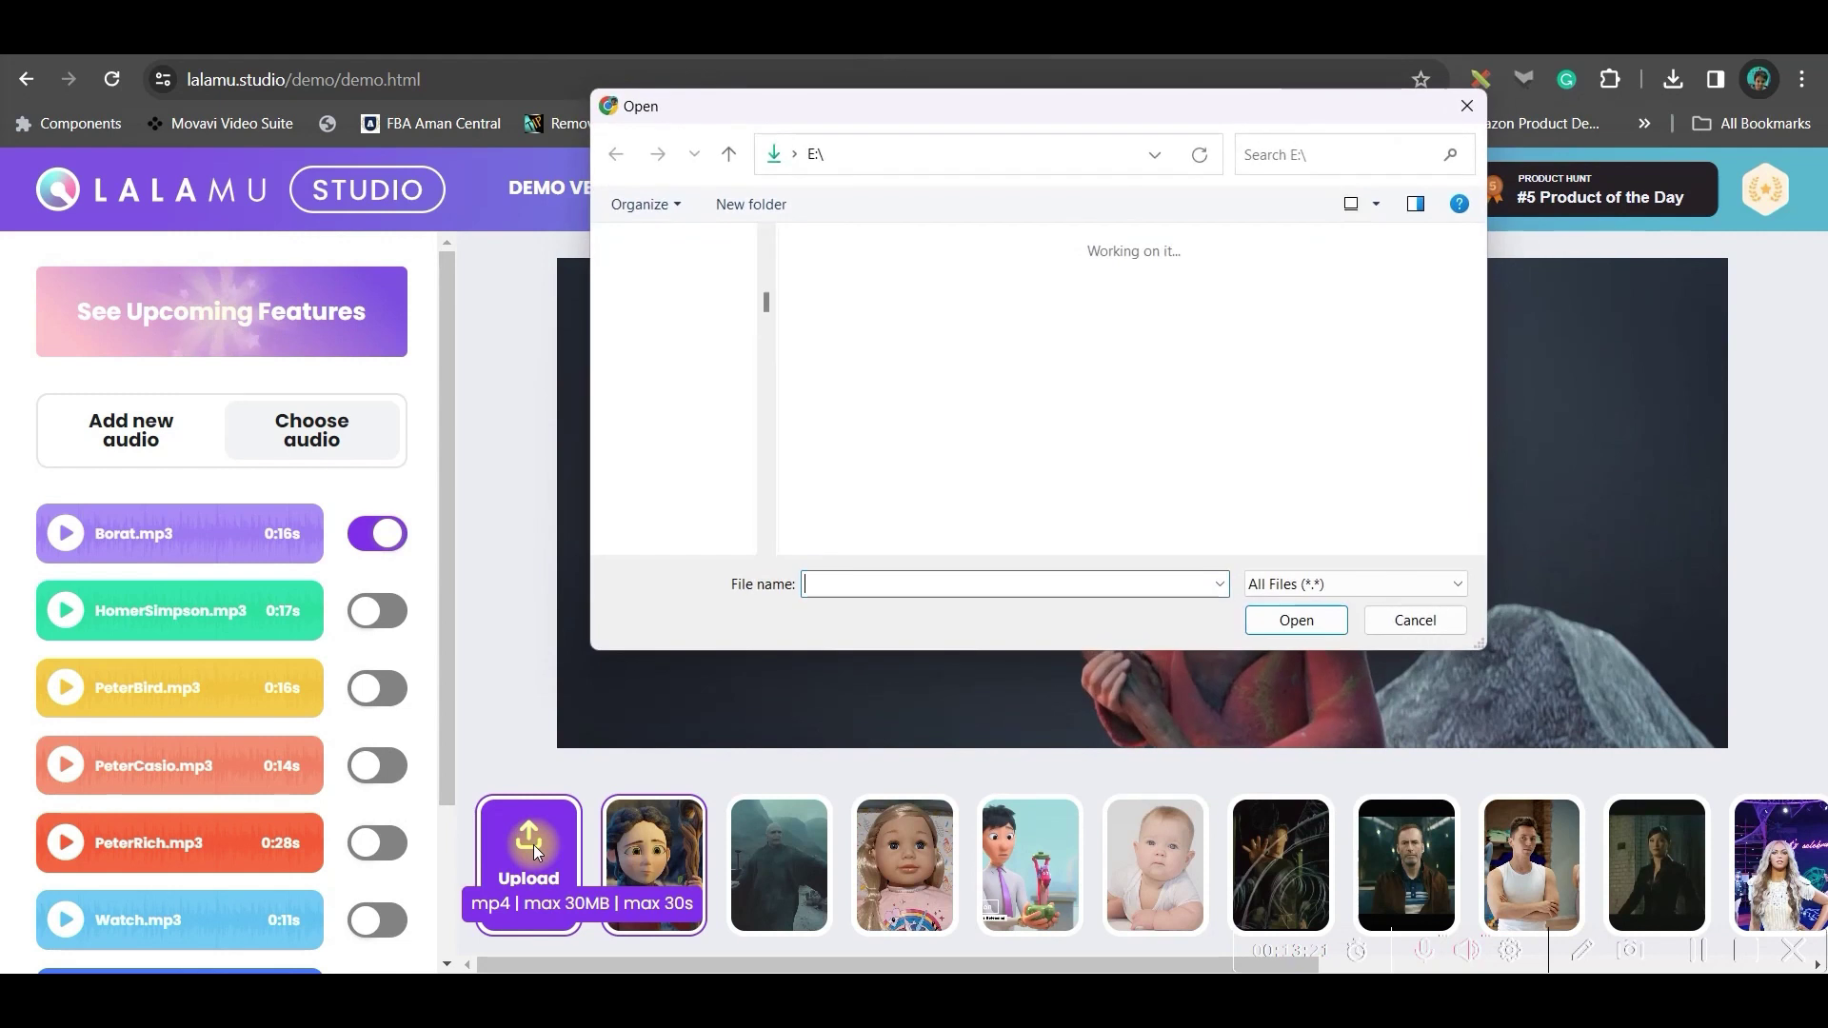
click(1260, 343)
click(1298, 621)
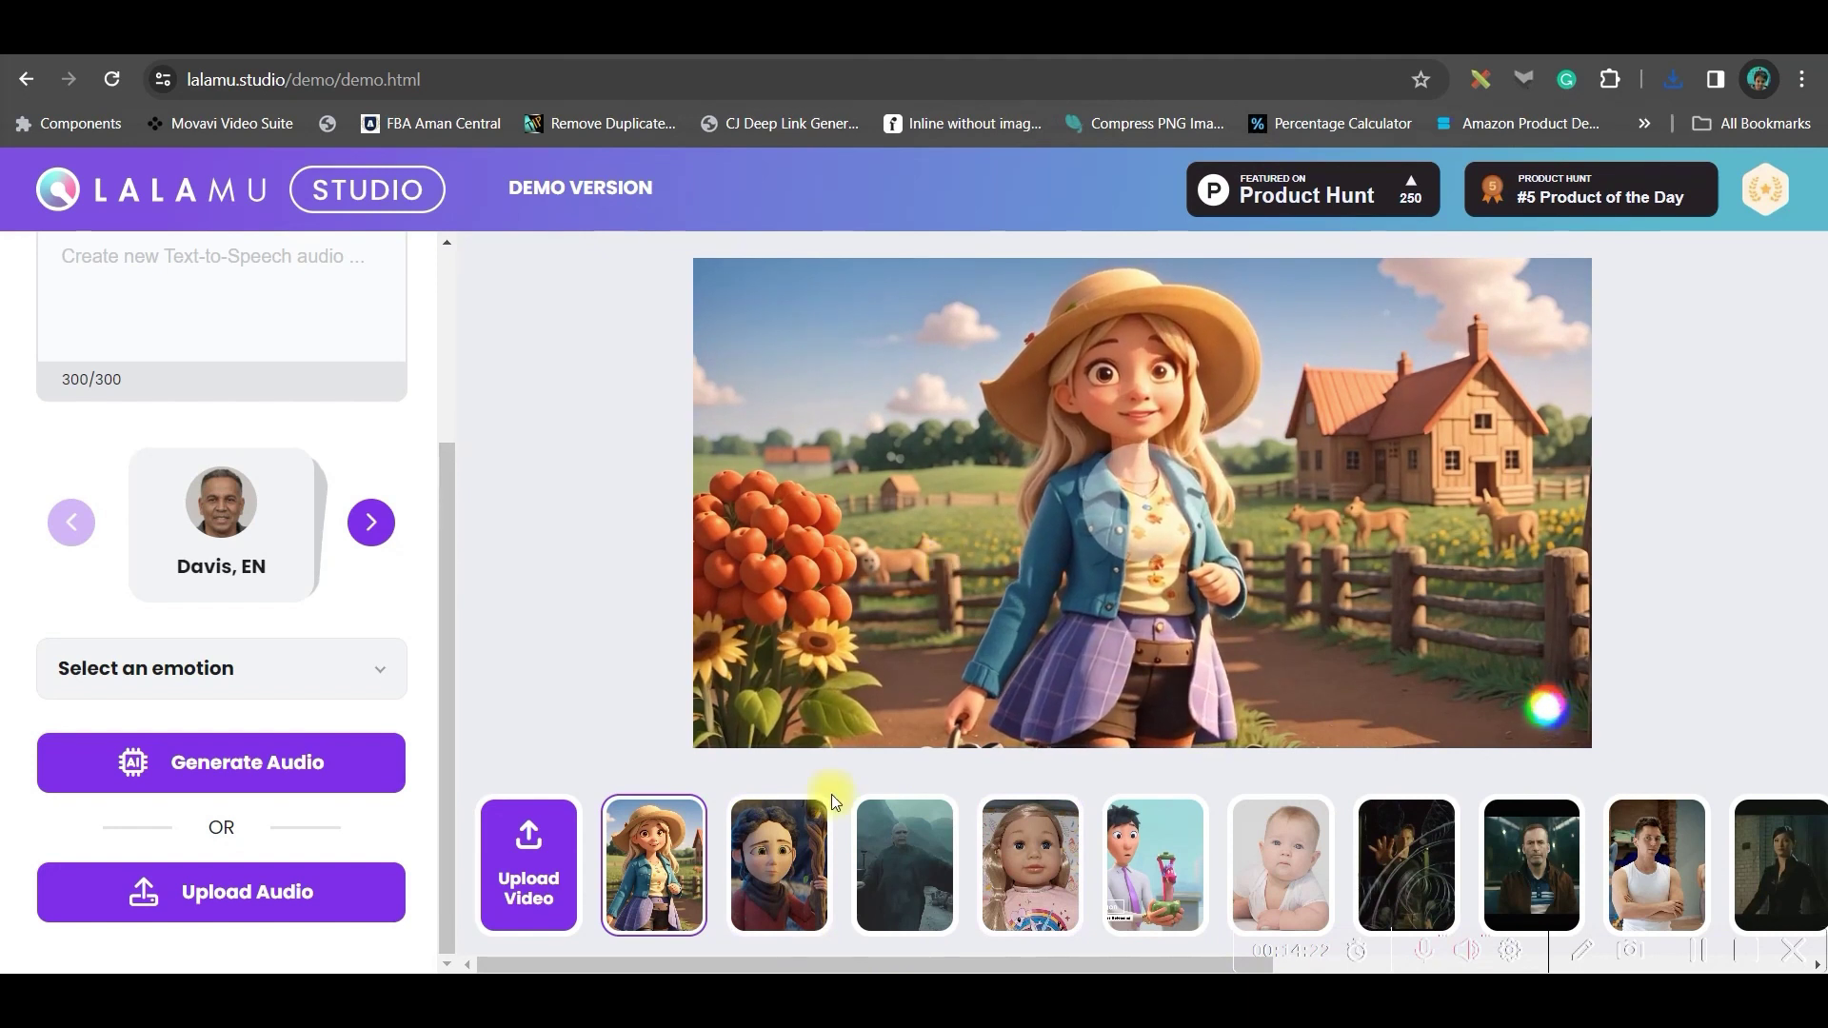
Step: Paste the dialogue into the TTS box and try voices up to Jenny, Multi and its emotions
scroll(273, 419, up, 1)
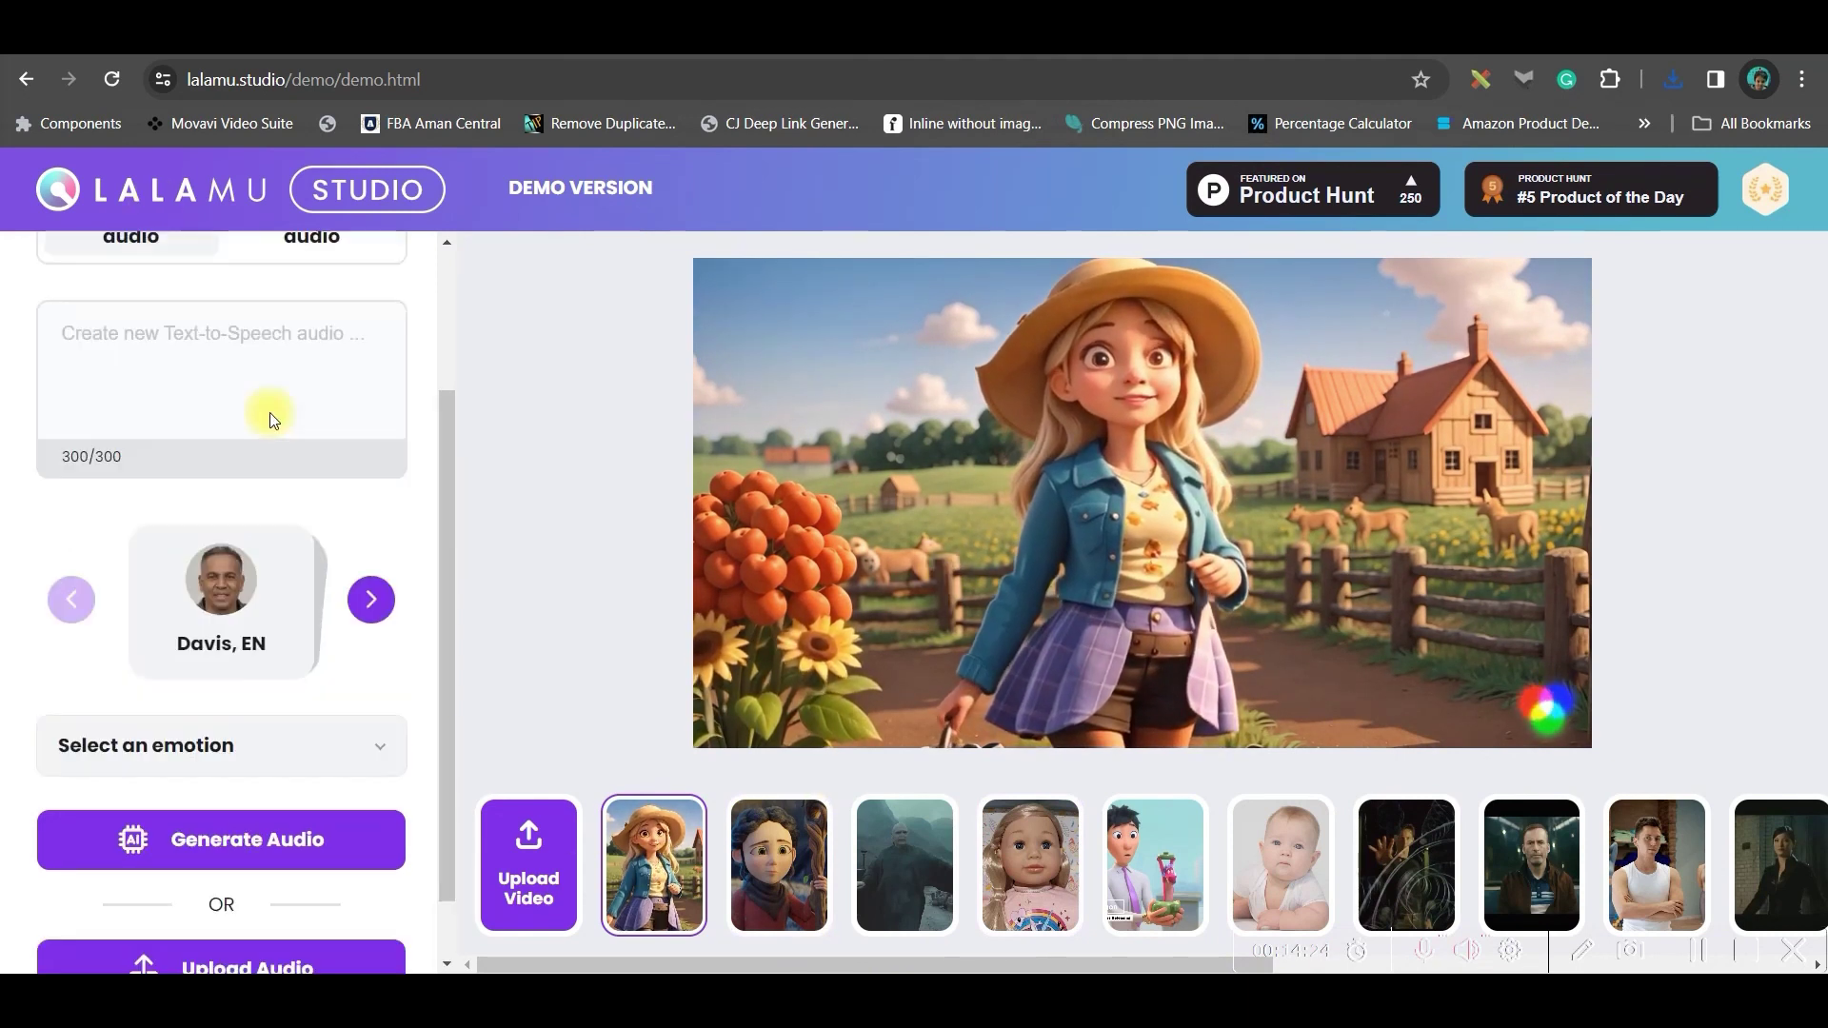
scroll(273, 418, up, 3)
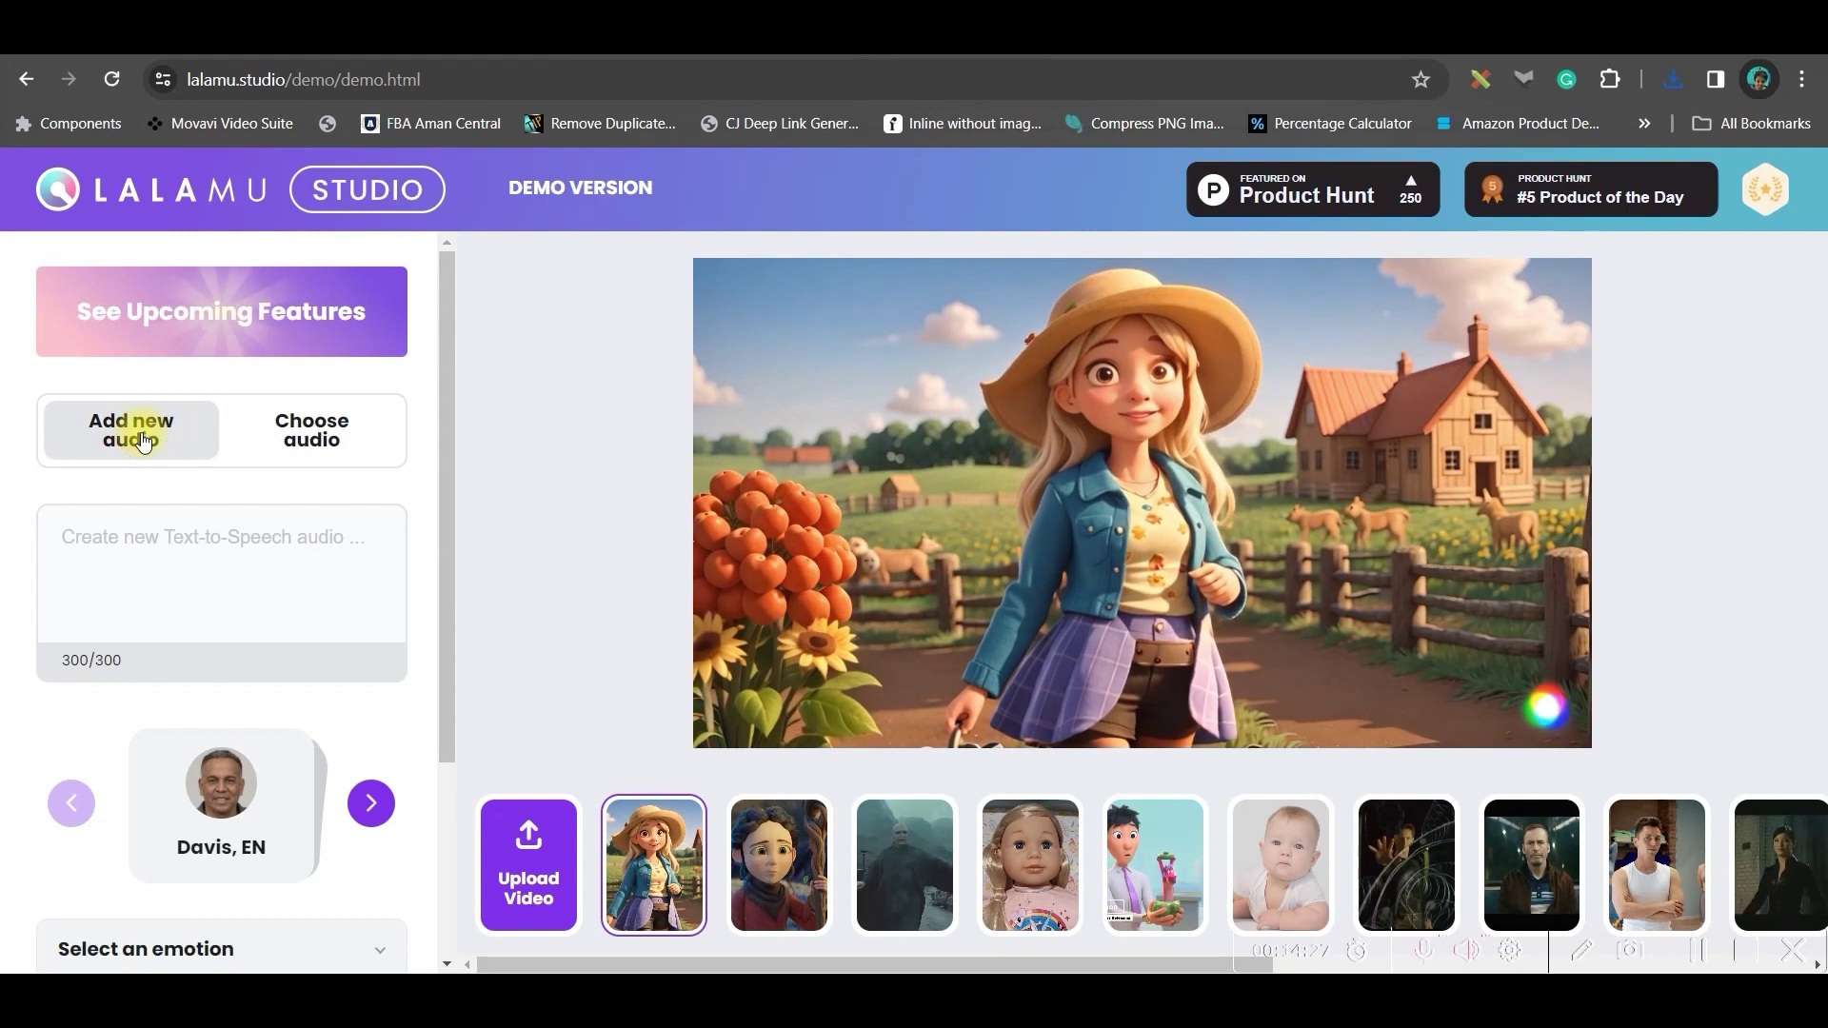
click(196, 524)
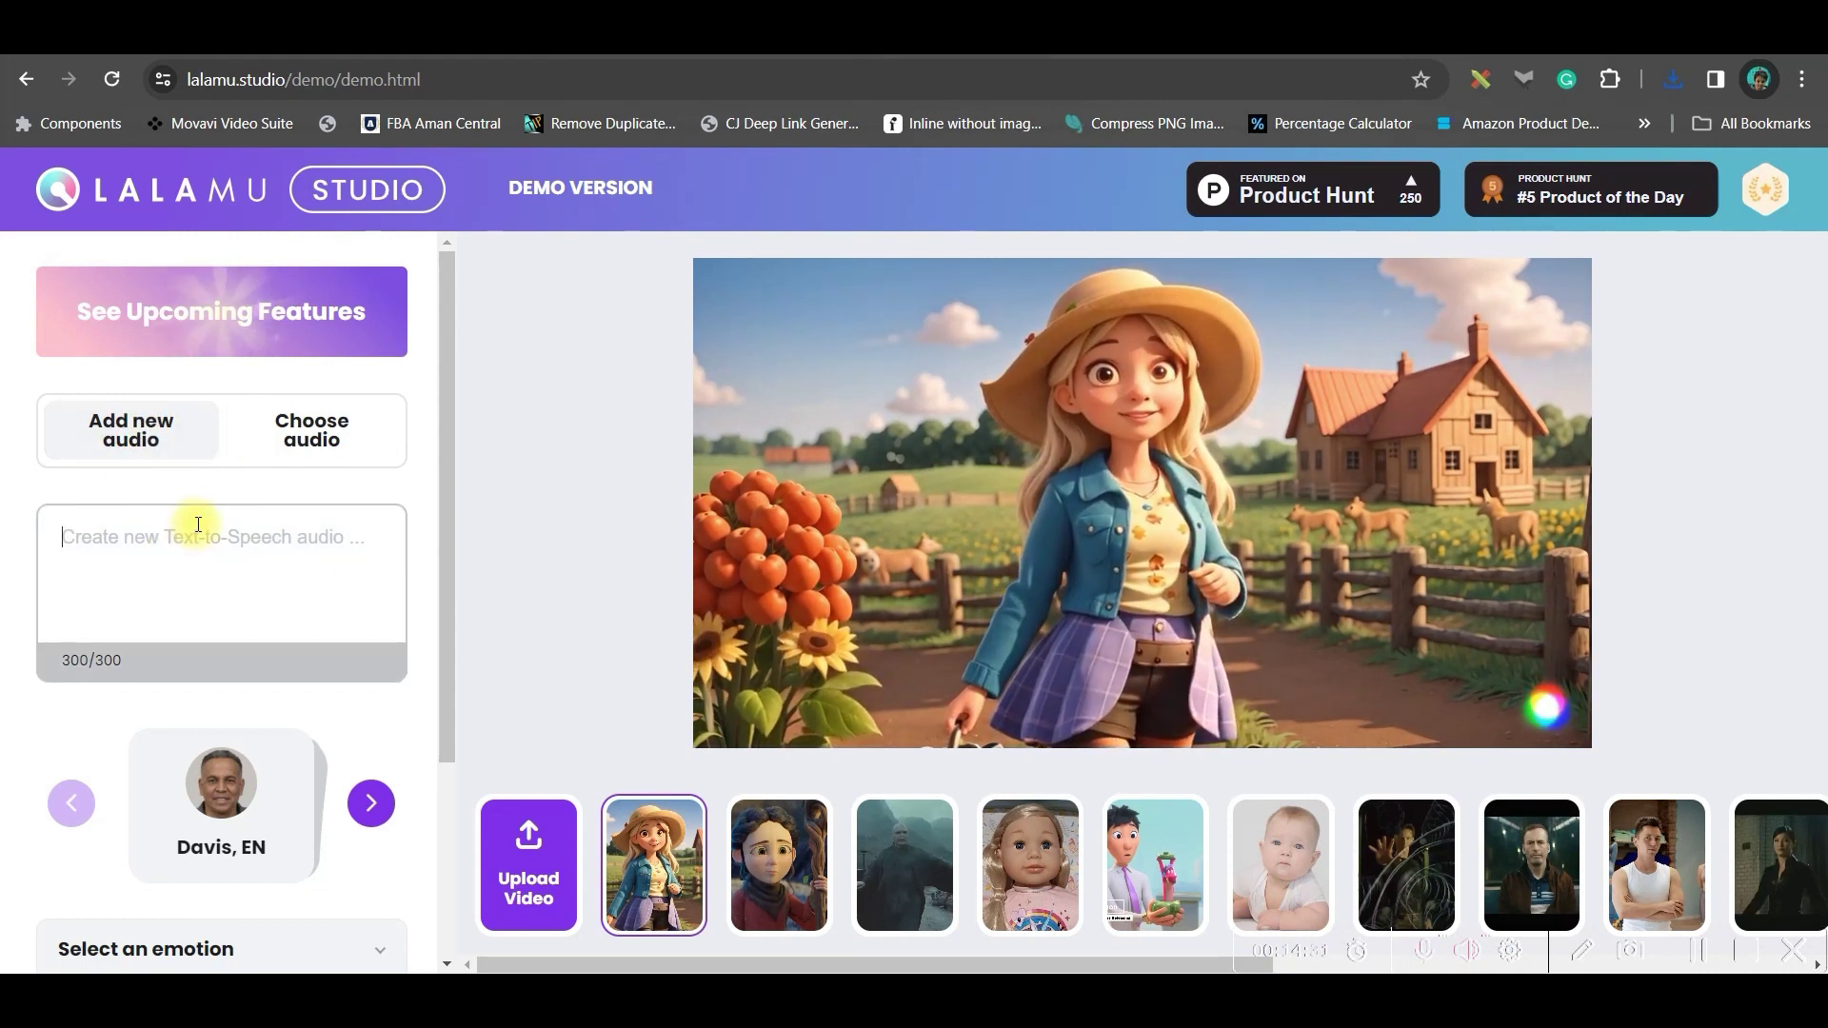
key(ctrl+v)
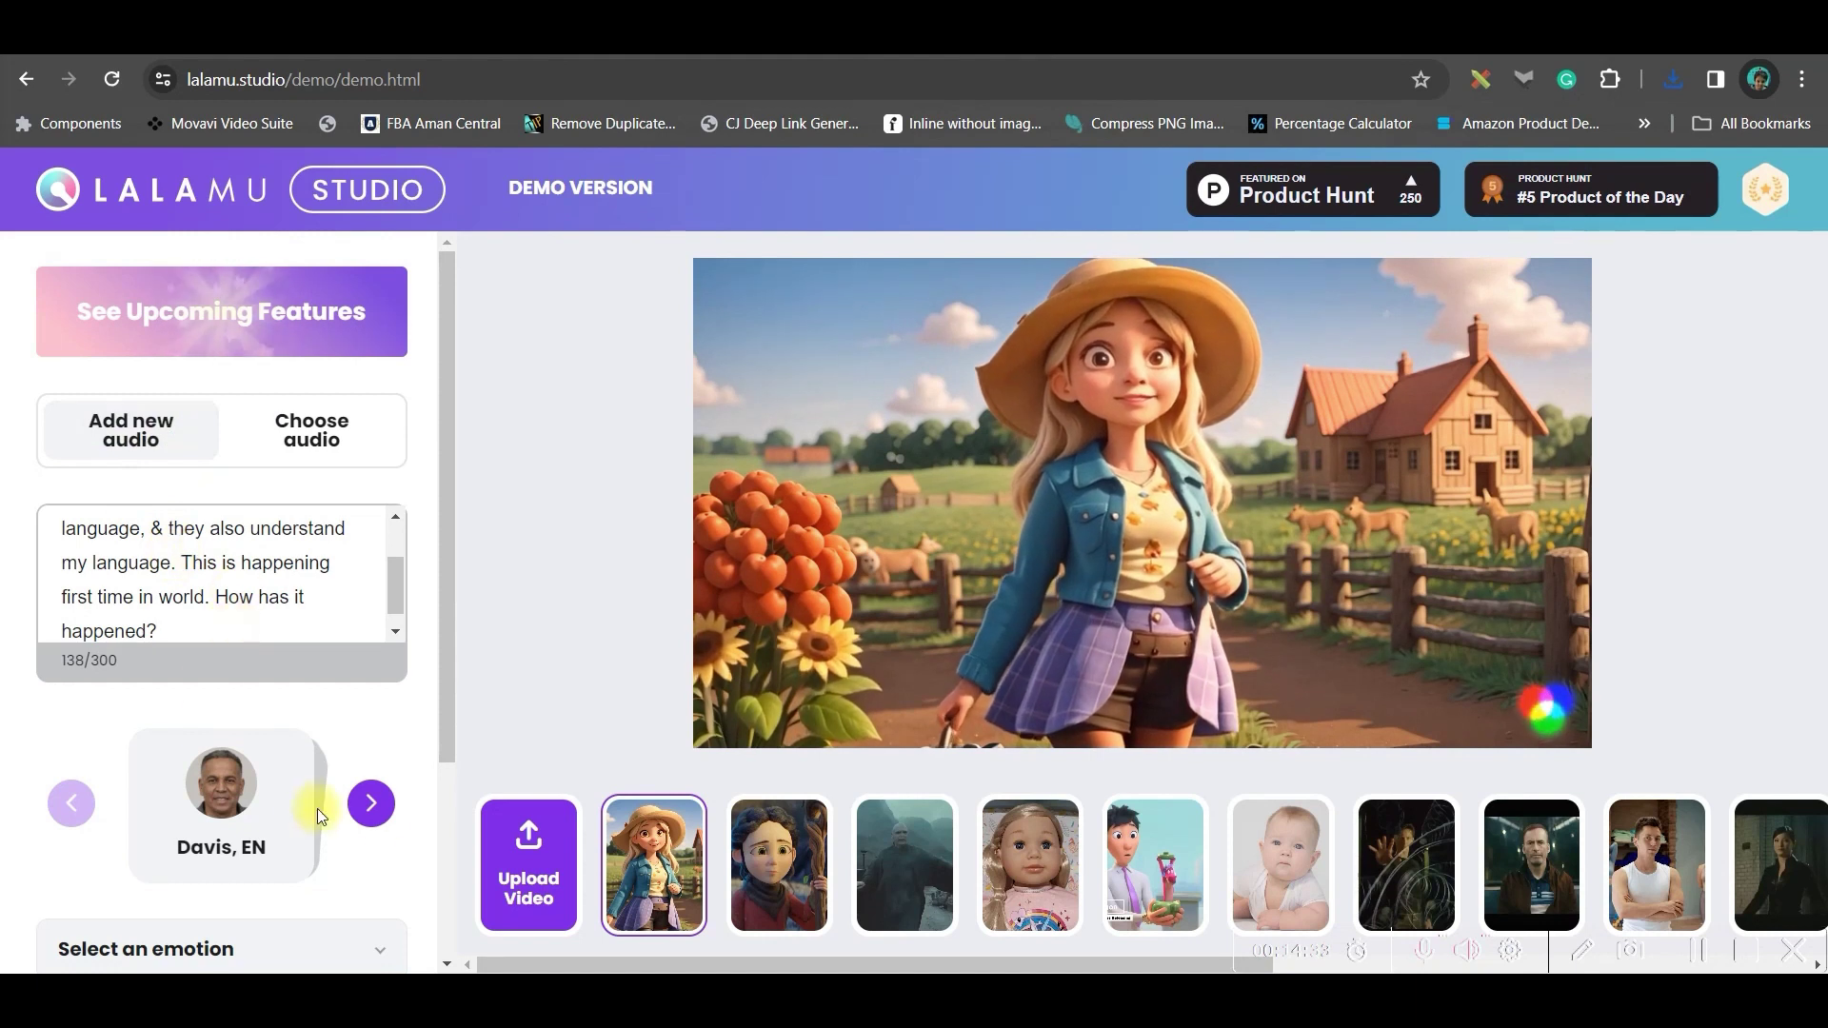
click(370, 803)
click(370, 802)
click(370, 803)
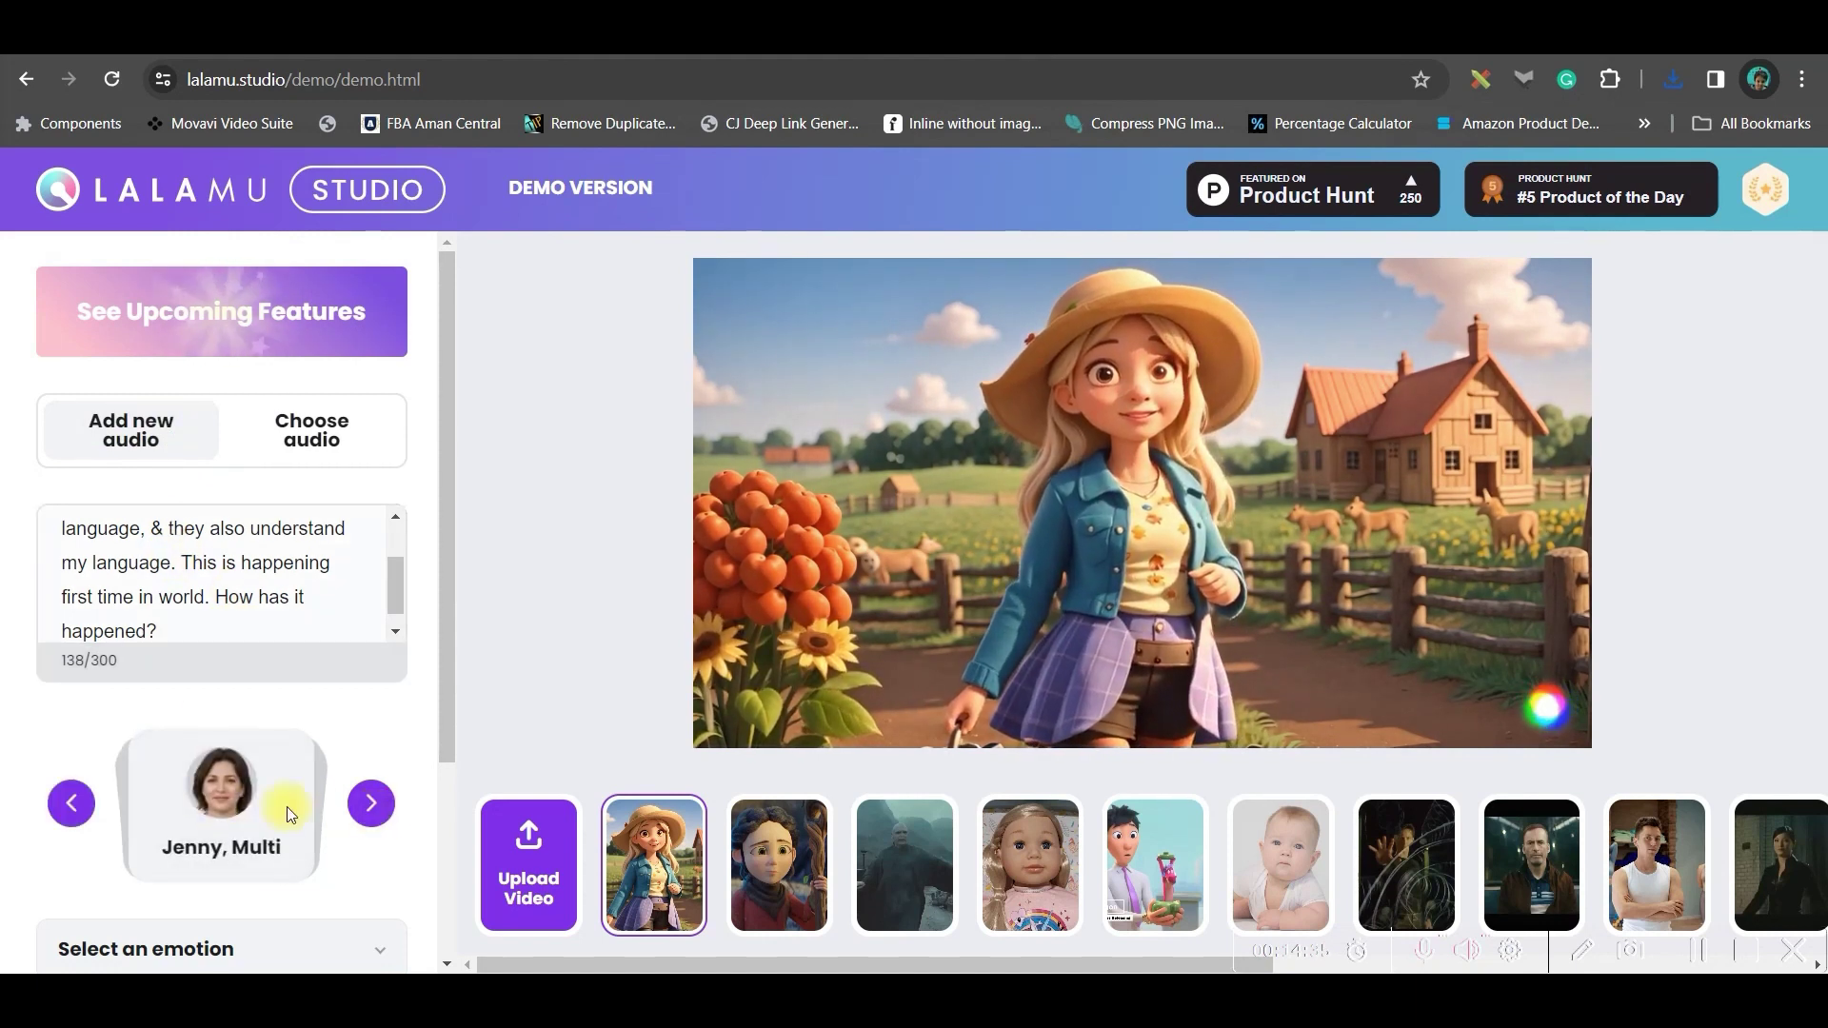
scroll(290, 814, down, 3)
click(237, 670)
scroll(181, 819, down, 2)
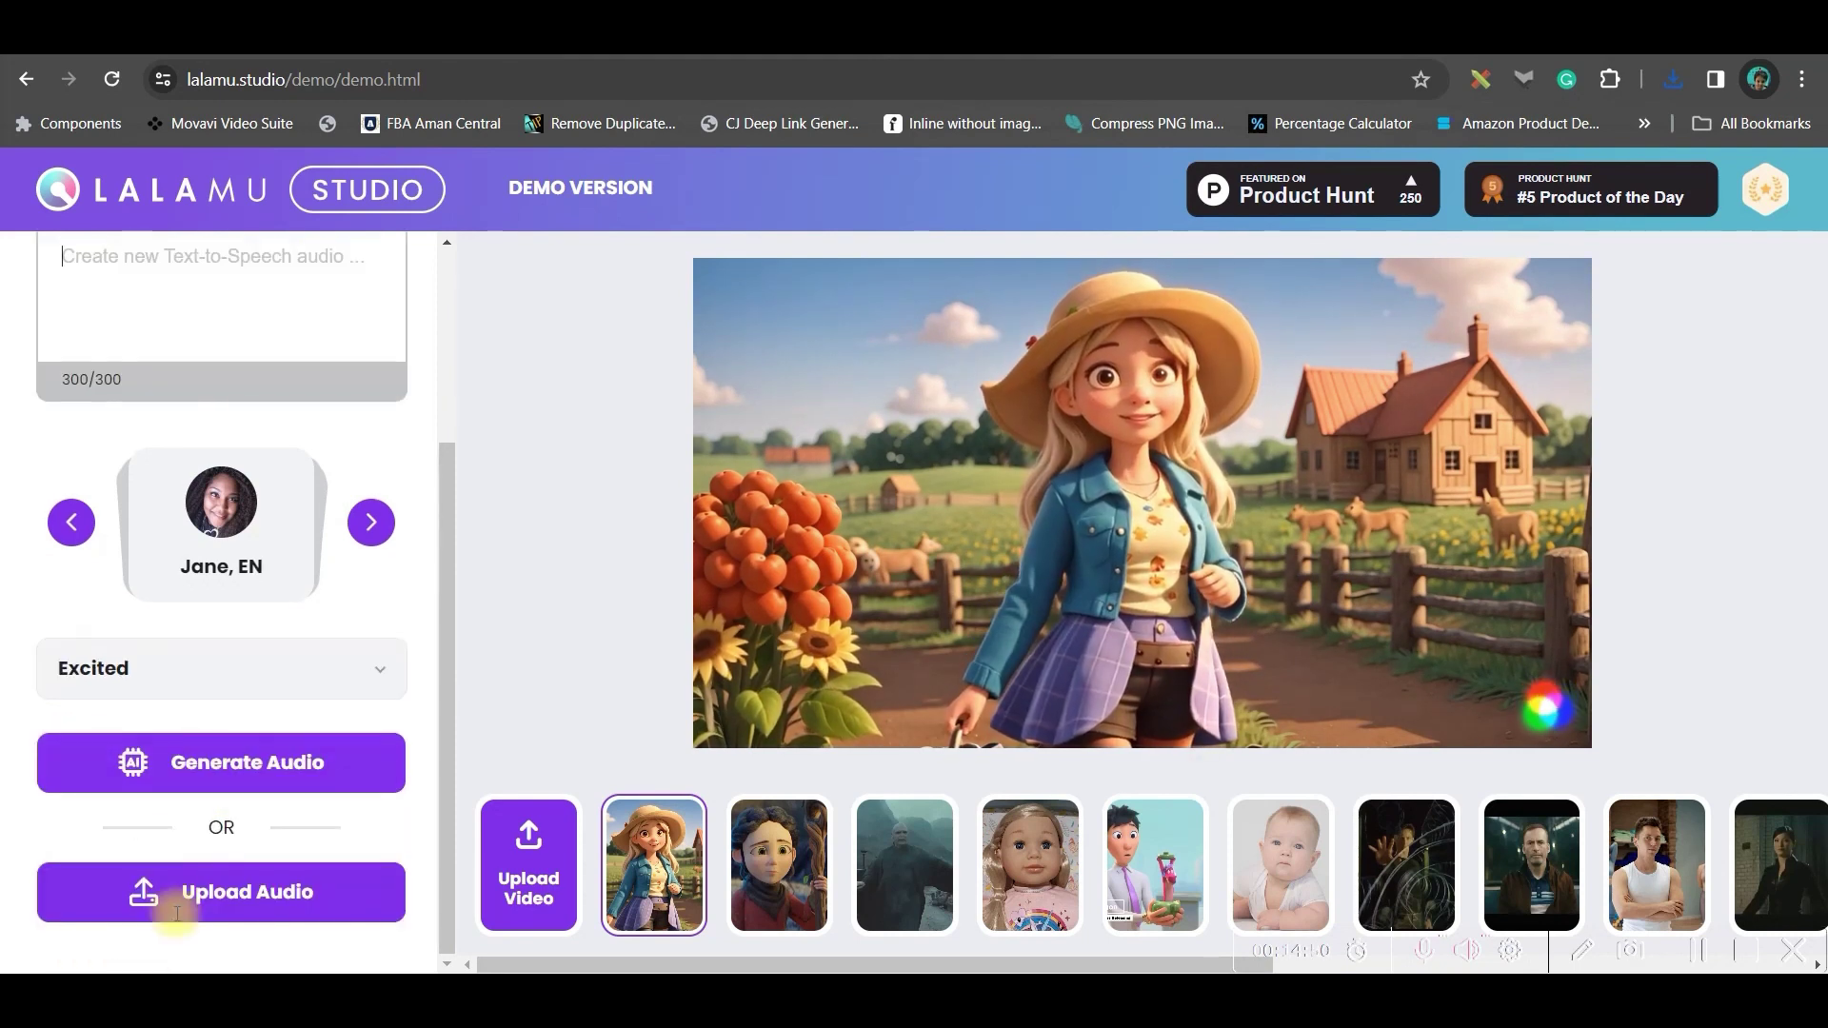
Step: Use the uploaded ElevenLabs audio file instead and start generating the lip-sync video
click(185, 894)
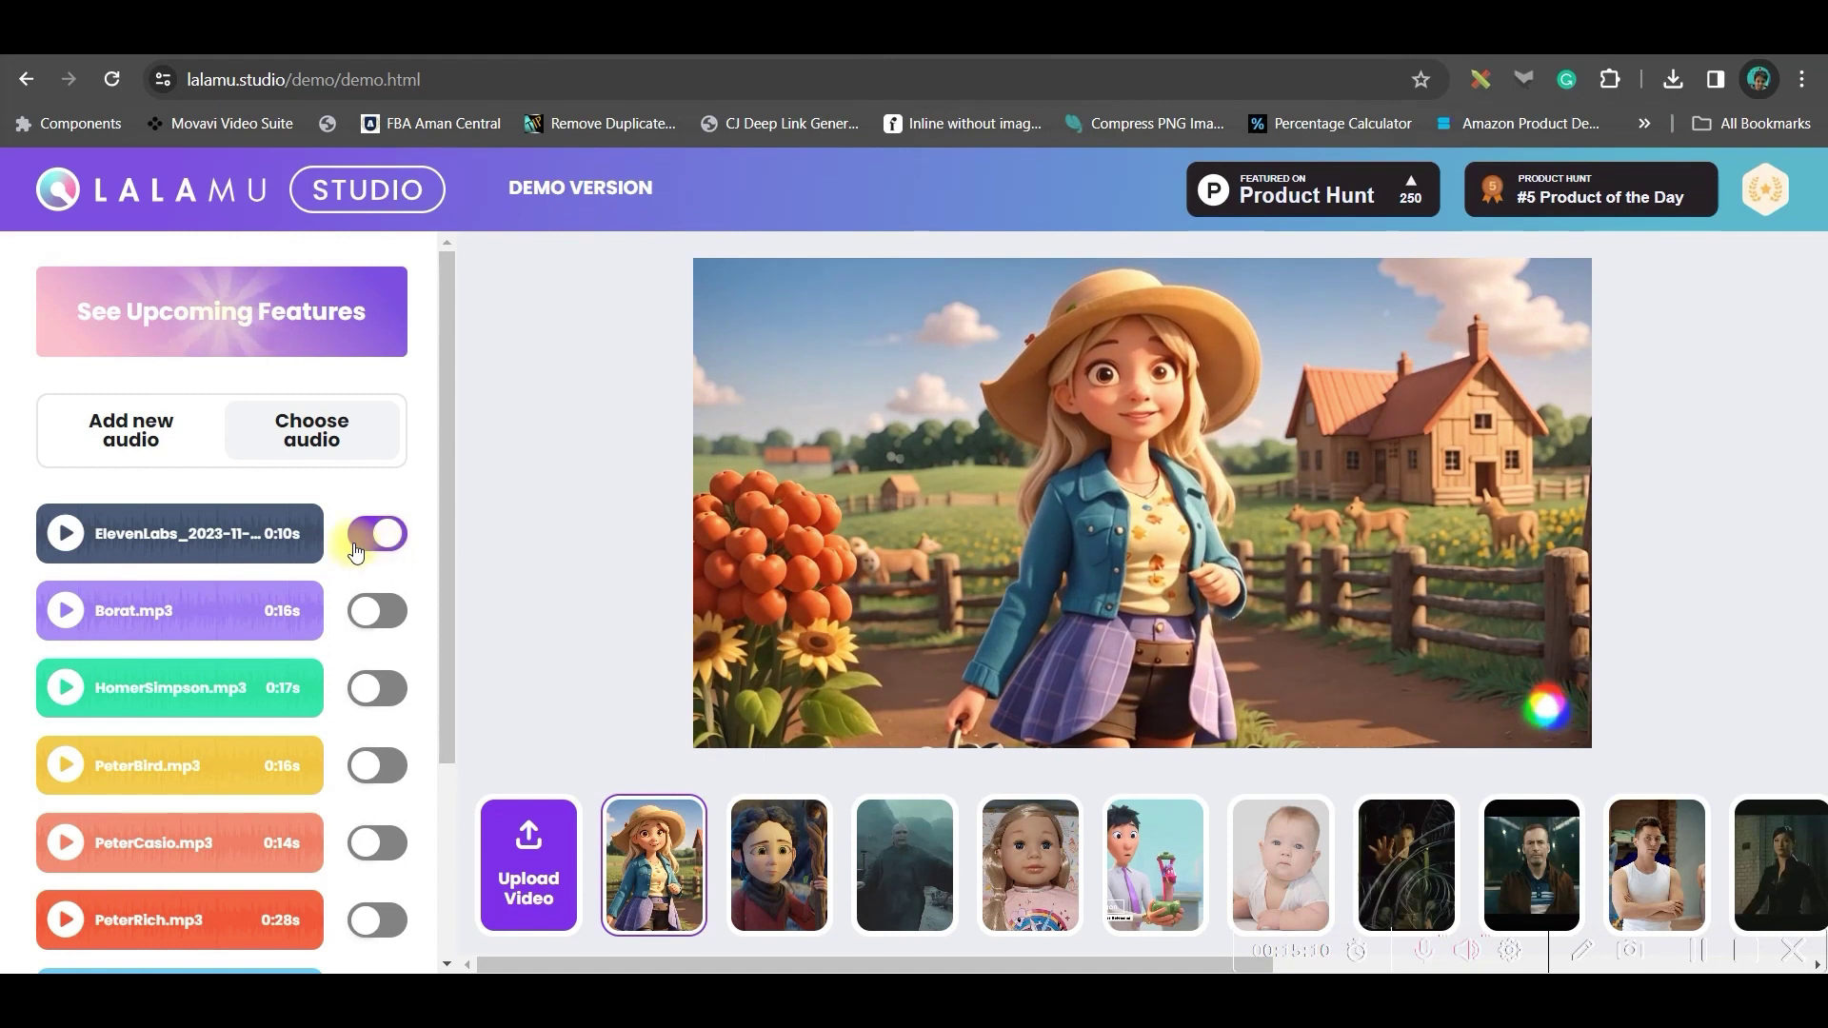
scroll(236, 523, down, 3)
click(192, 889)
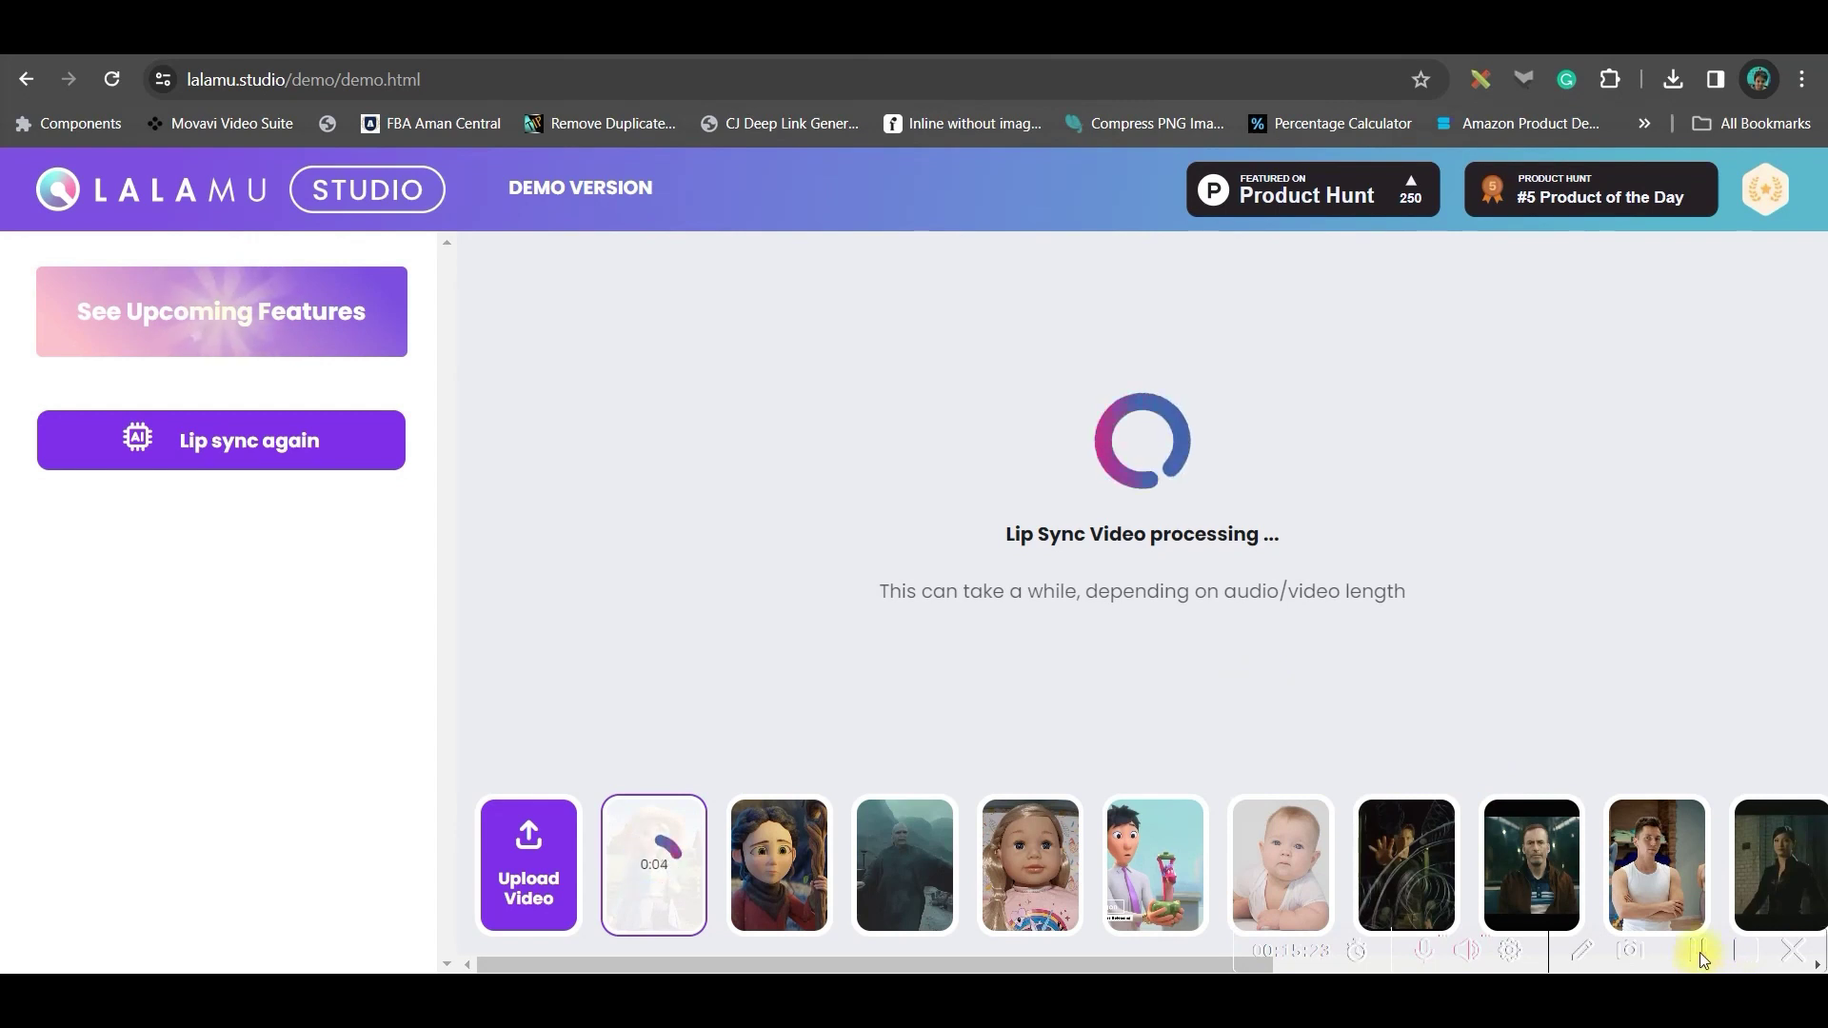
Step: Save the finished lip-synced Lona video to disk with Save video as
right_click(1360, 441)
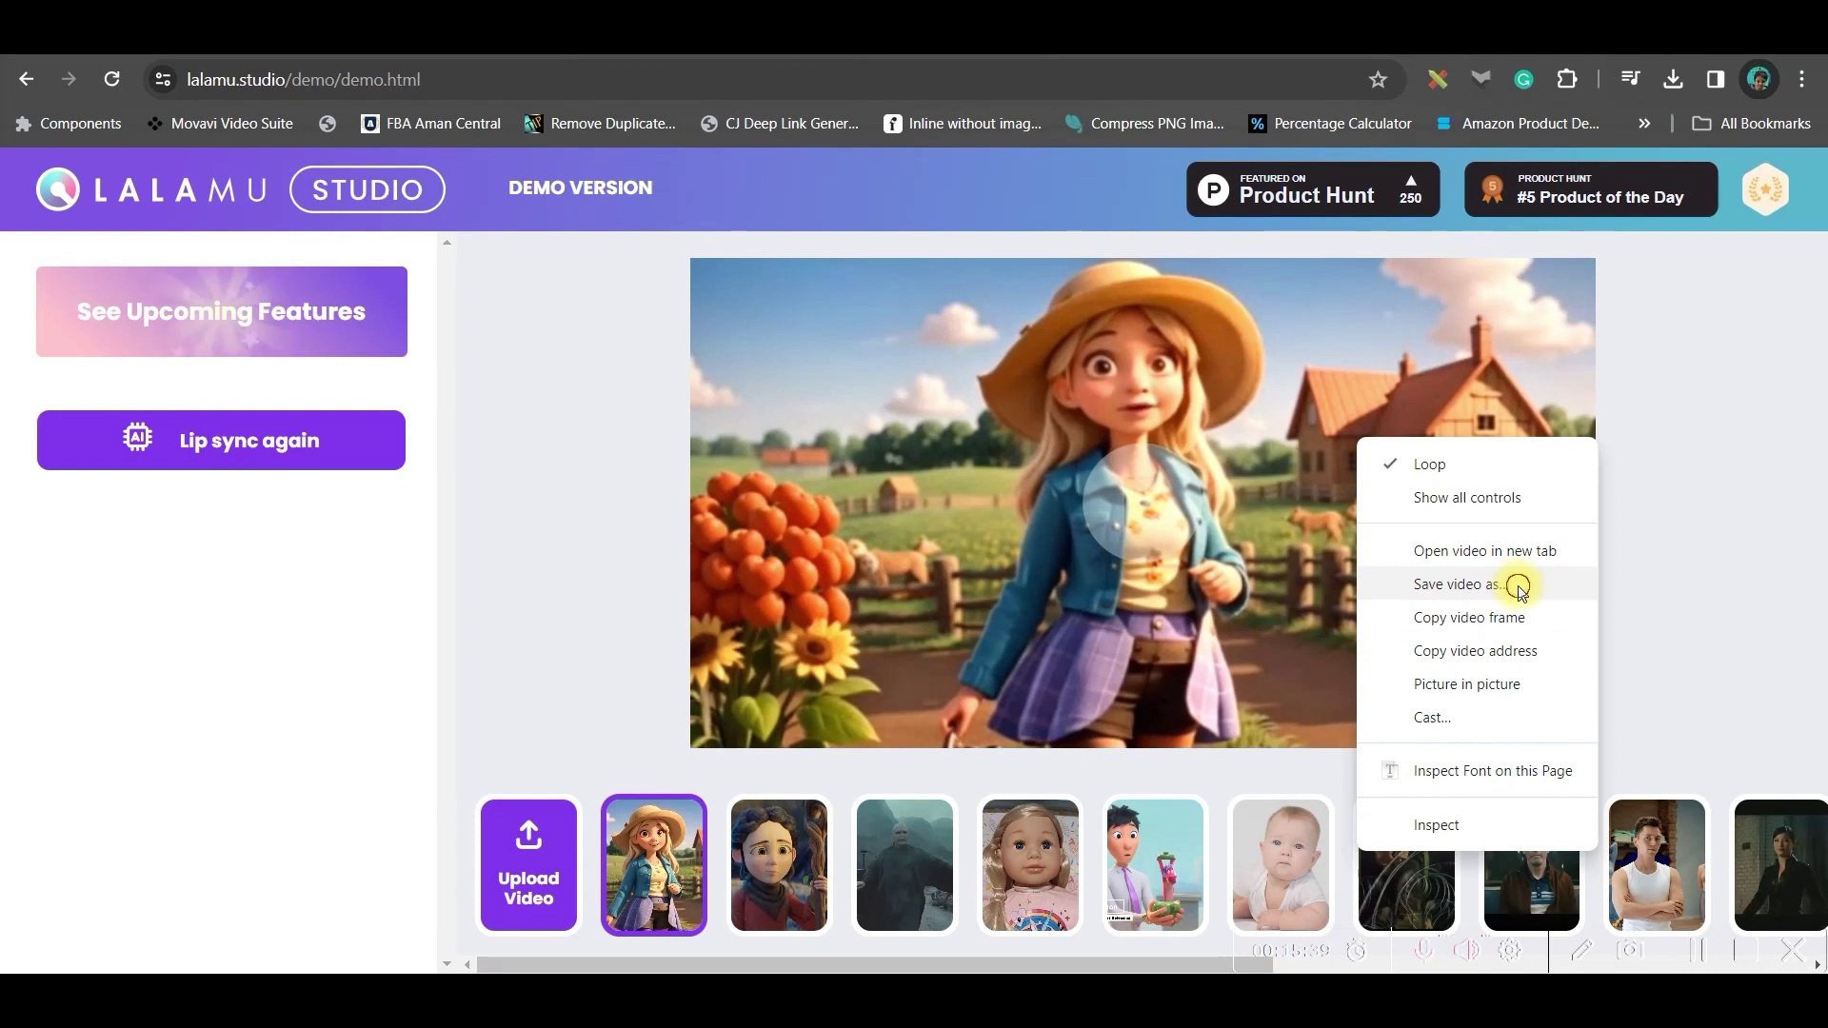
click(1518, 585)
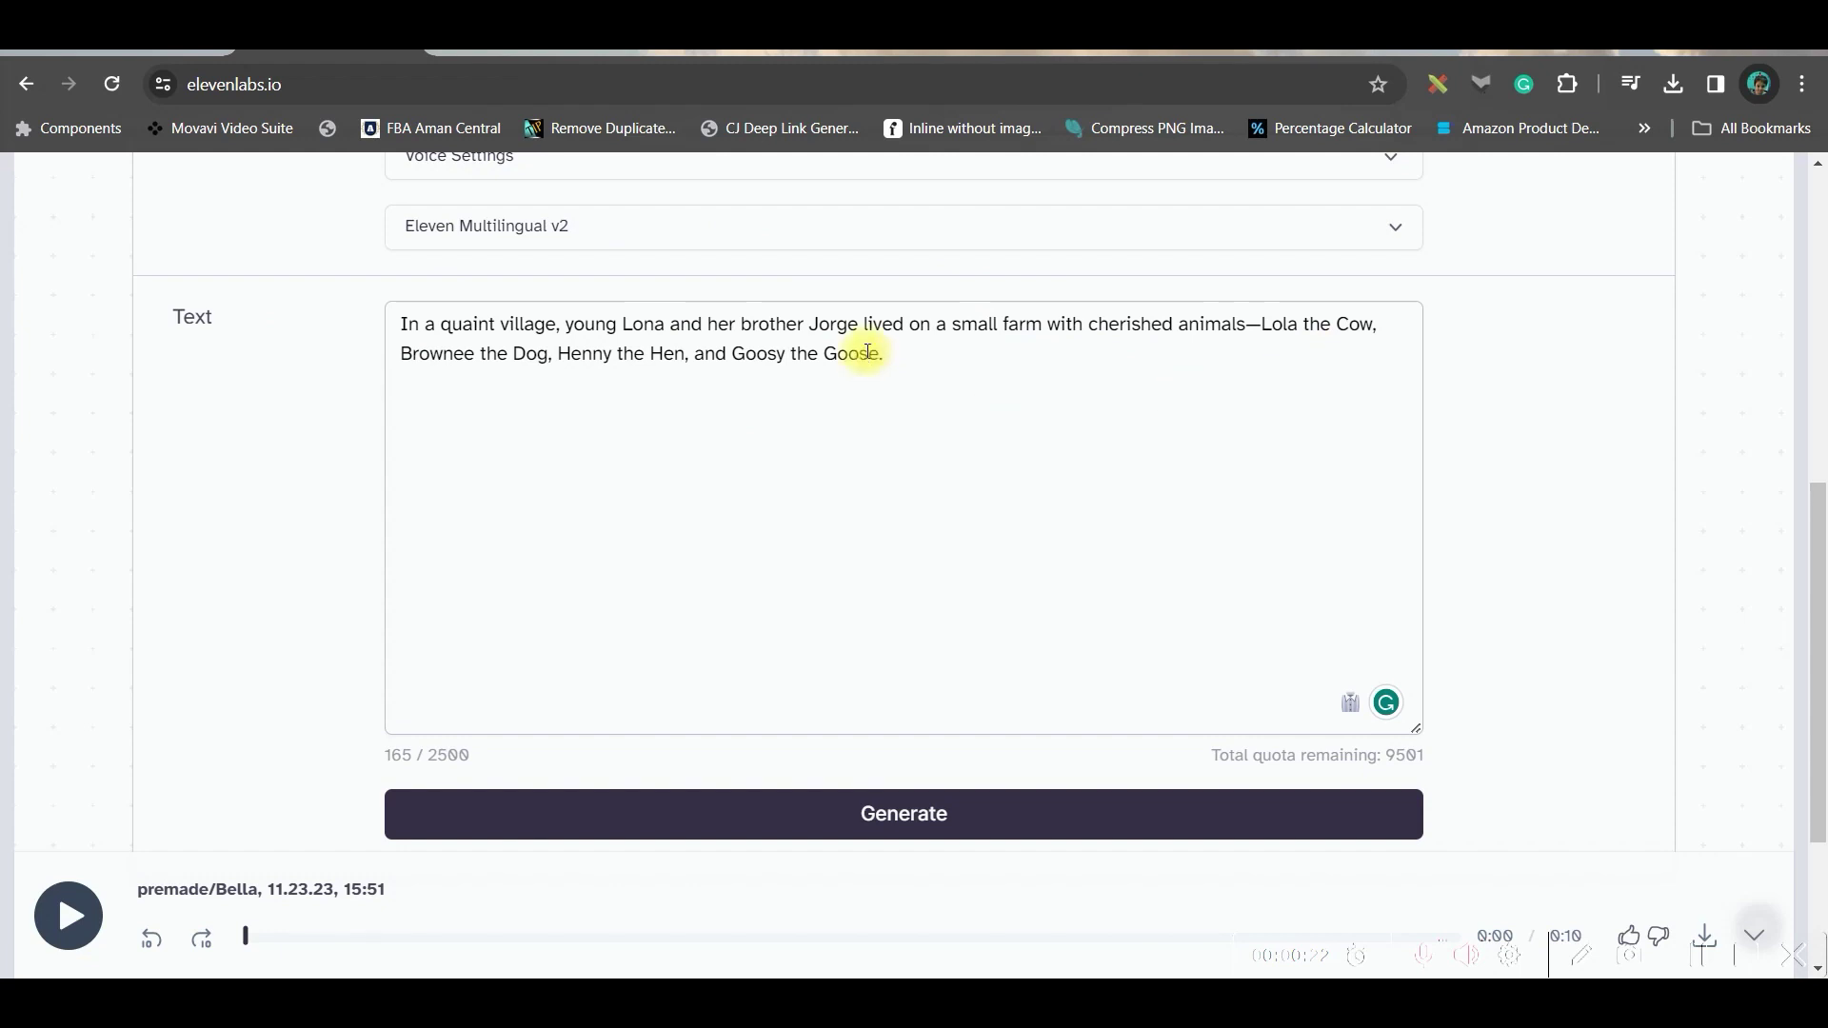
Step: Keep Bella as the ElevenLabs voice and generate the 12-second farm story narration
scroll(867, 352, up, 3)
click(775, 320)
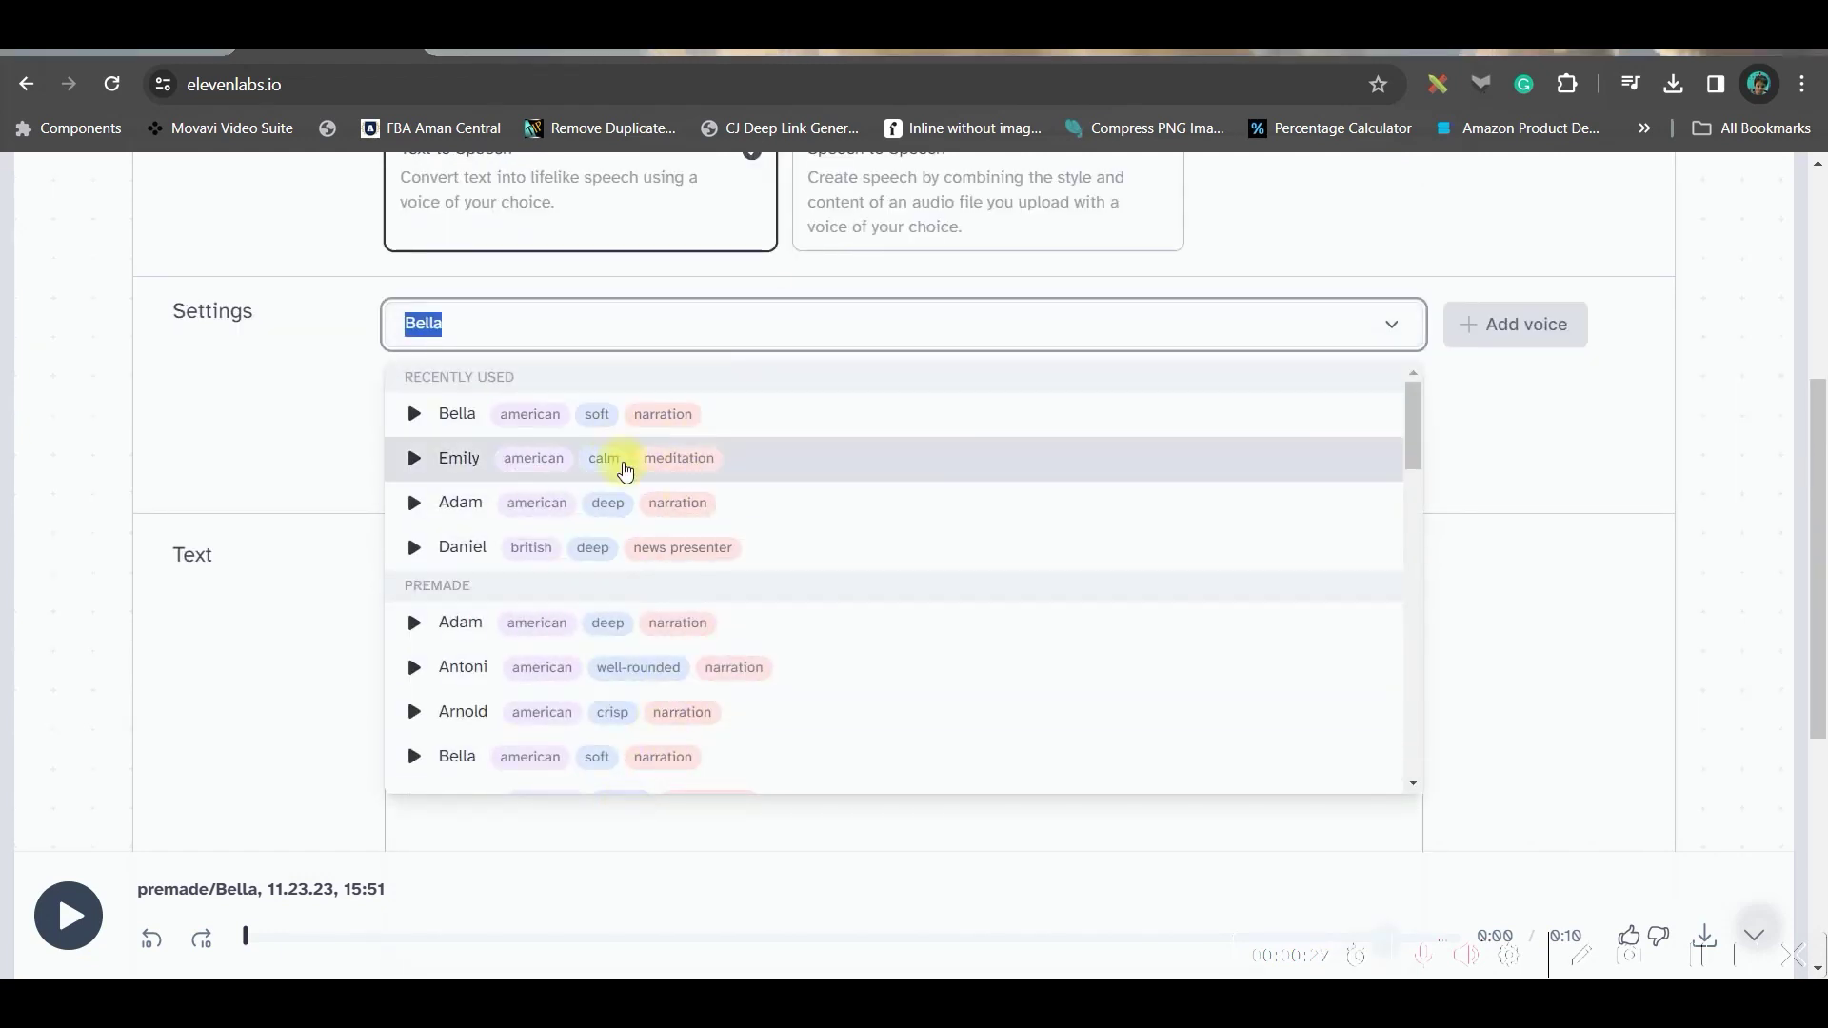
click(464, 425)
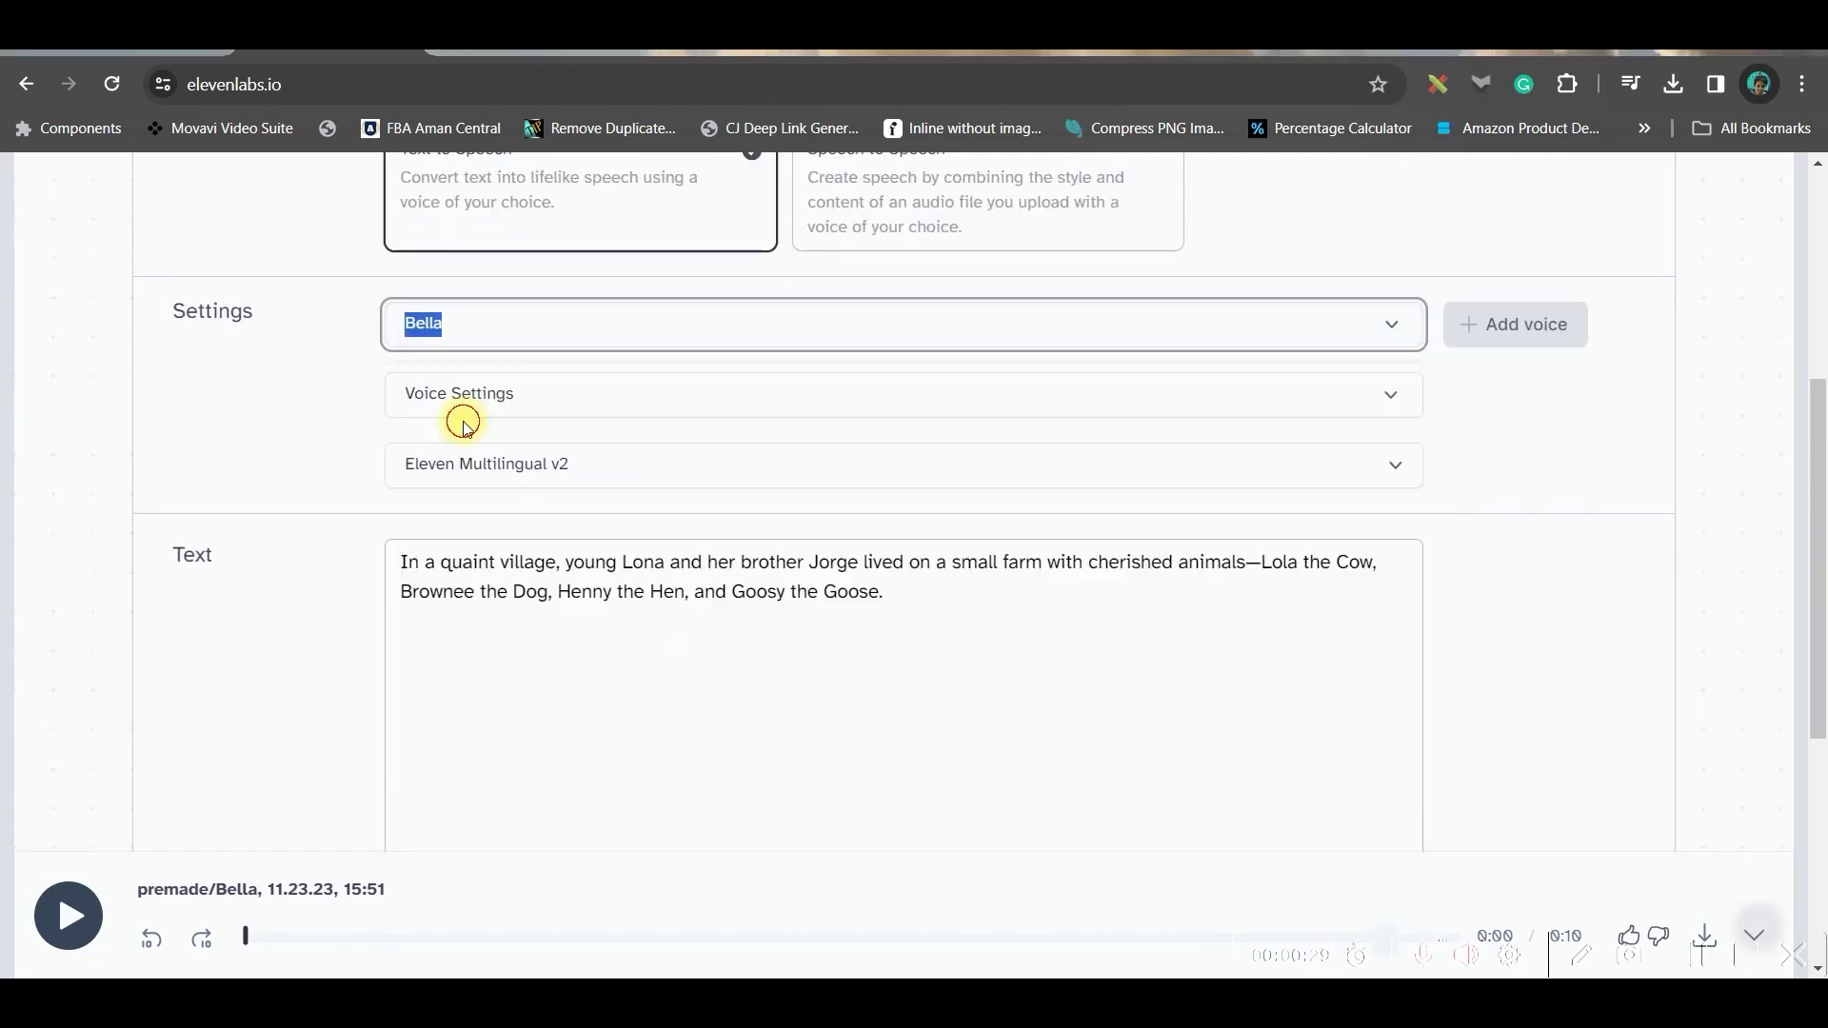
click(721, 407)
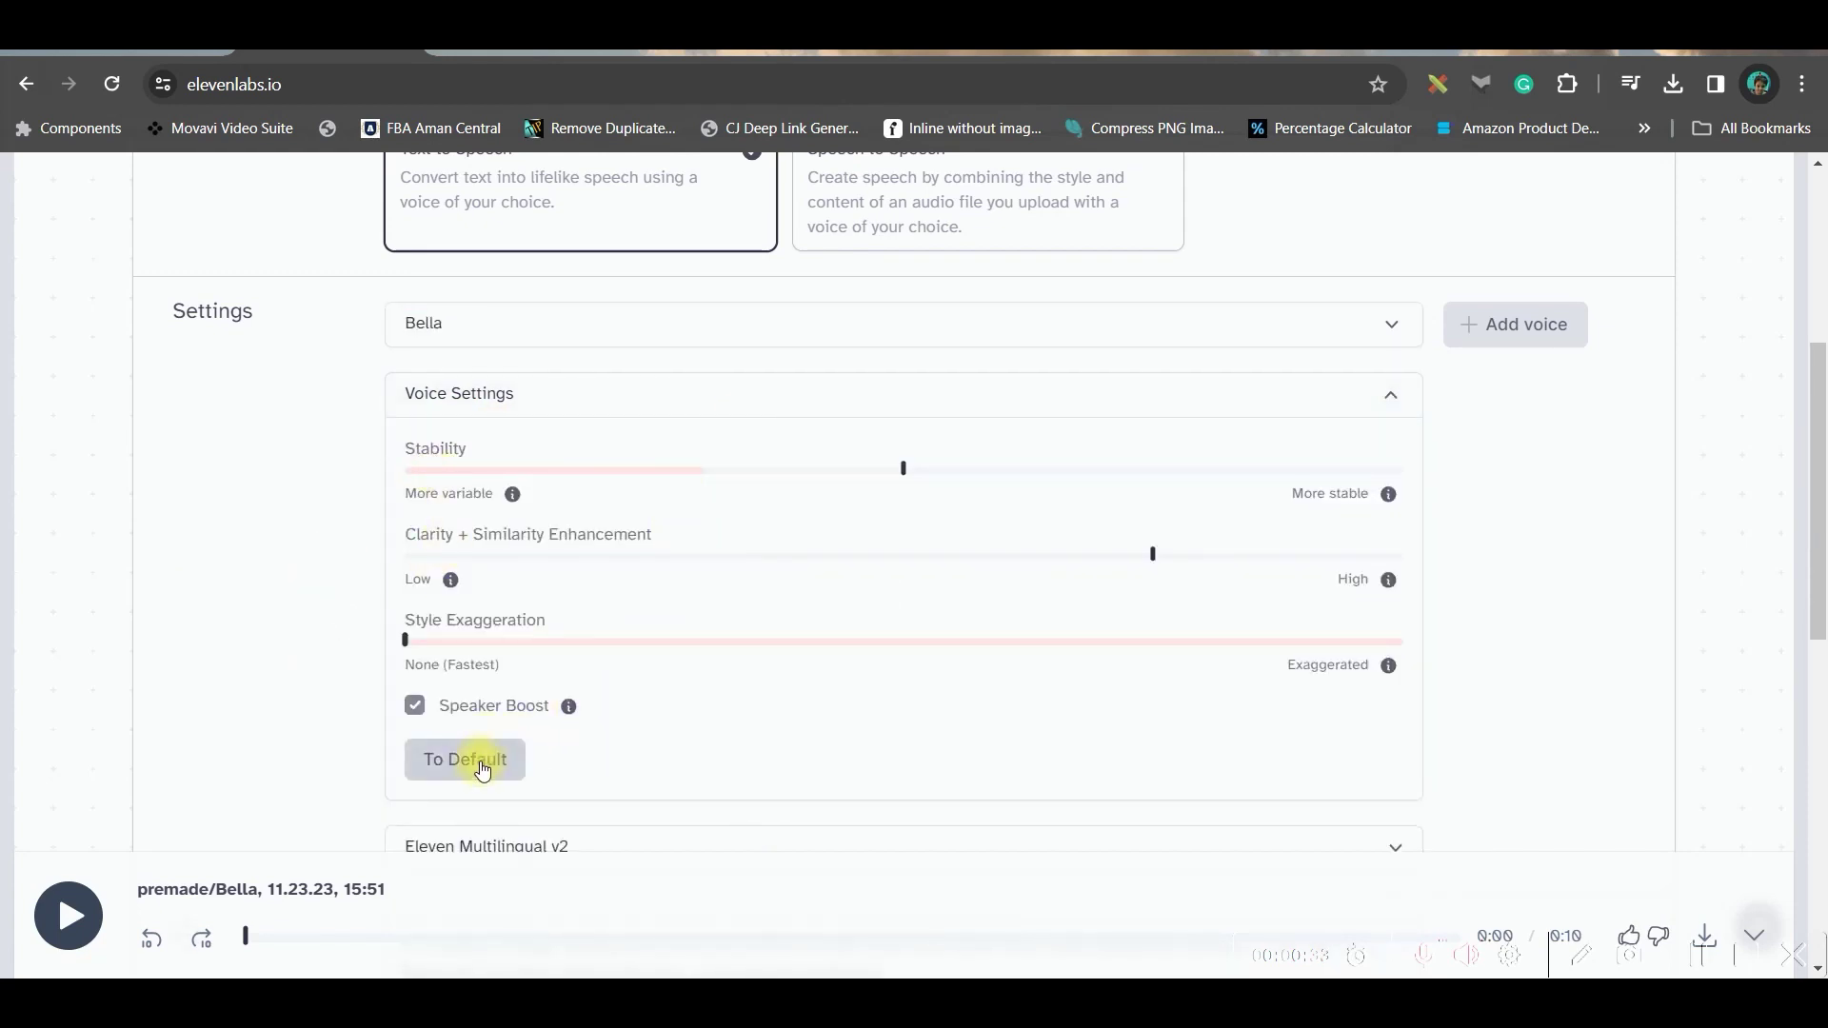
click(1395, 397)
scroll(1215, 682, down, 4)
click(1034, 701)
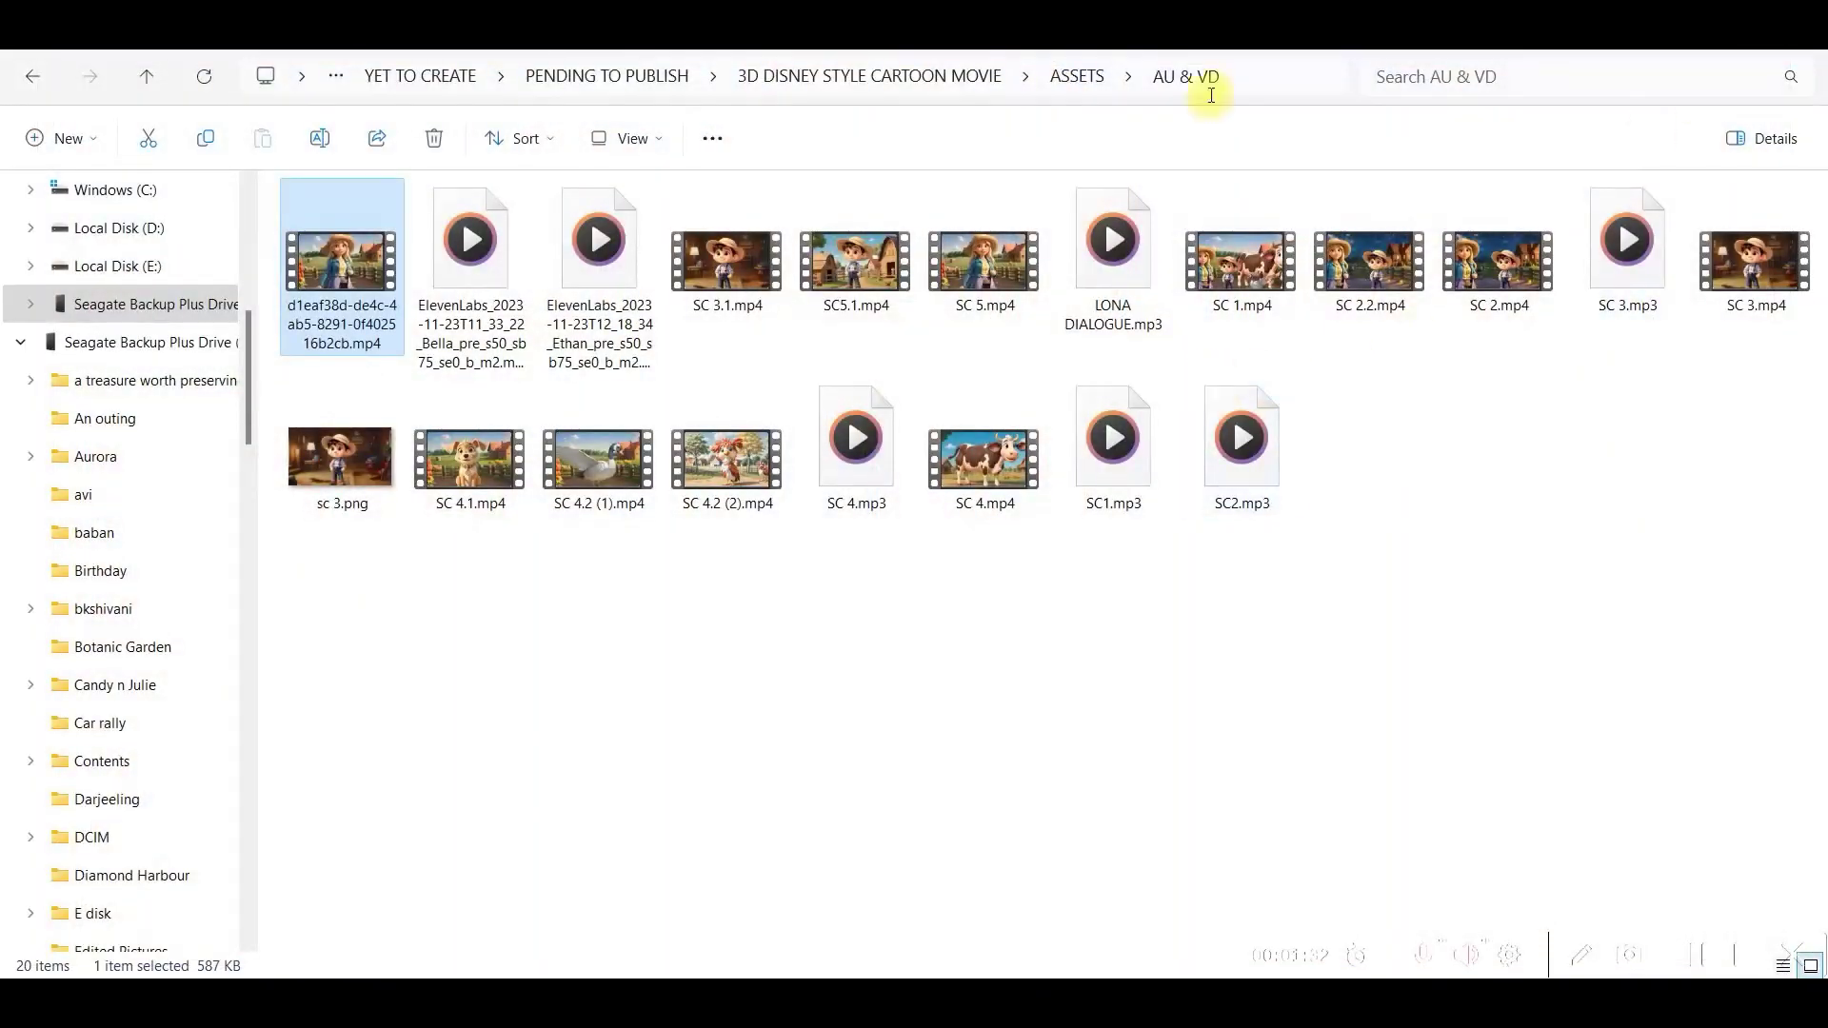
Step: Restore the AU & VD Explorer window to a smaller size and return to the vmake.ai page
key(super+Down)
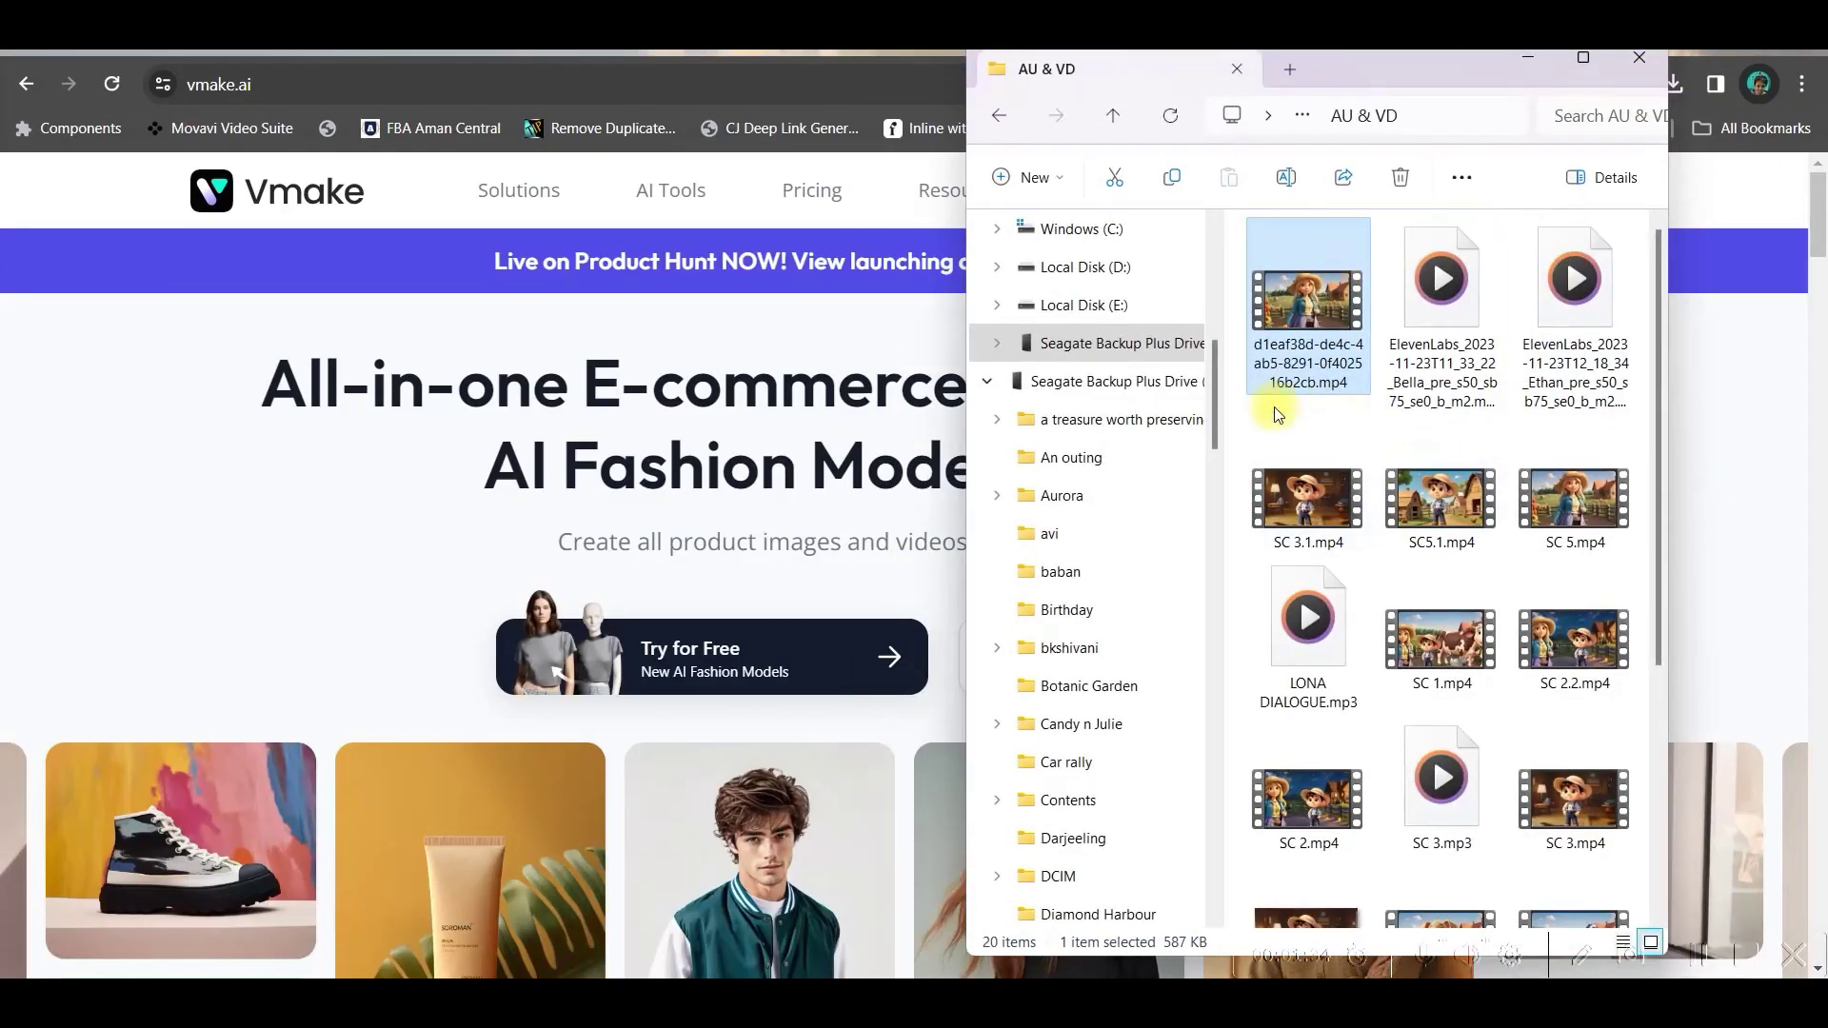
click(333, 566)
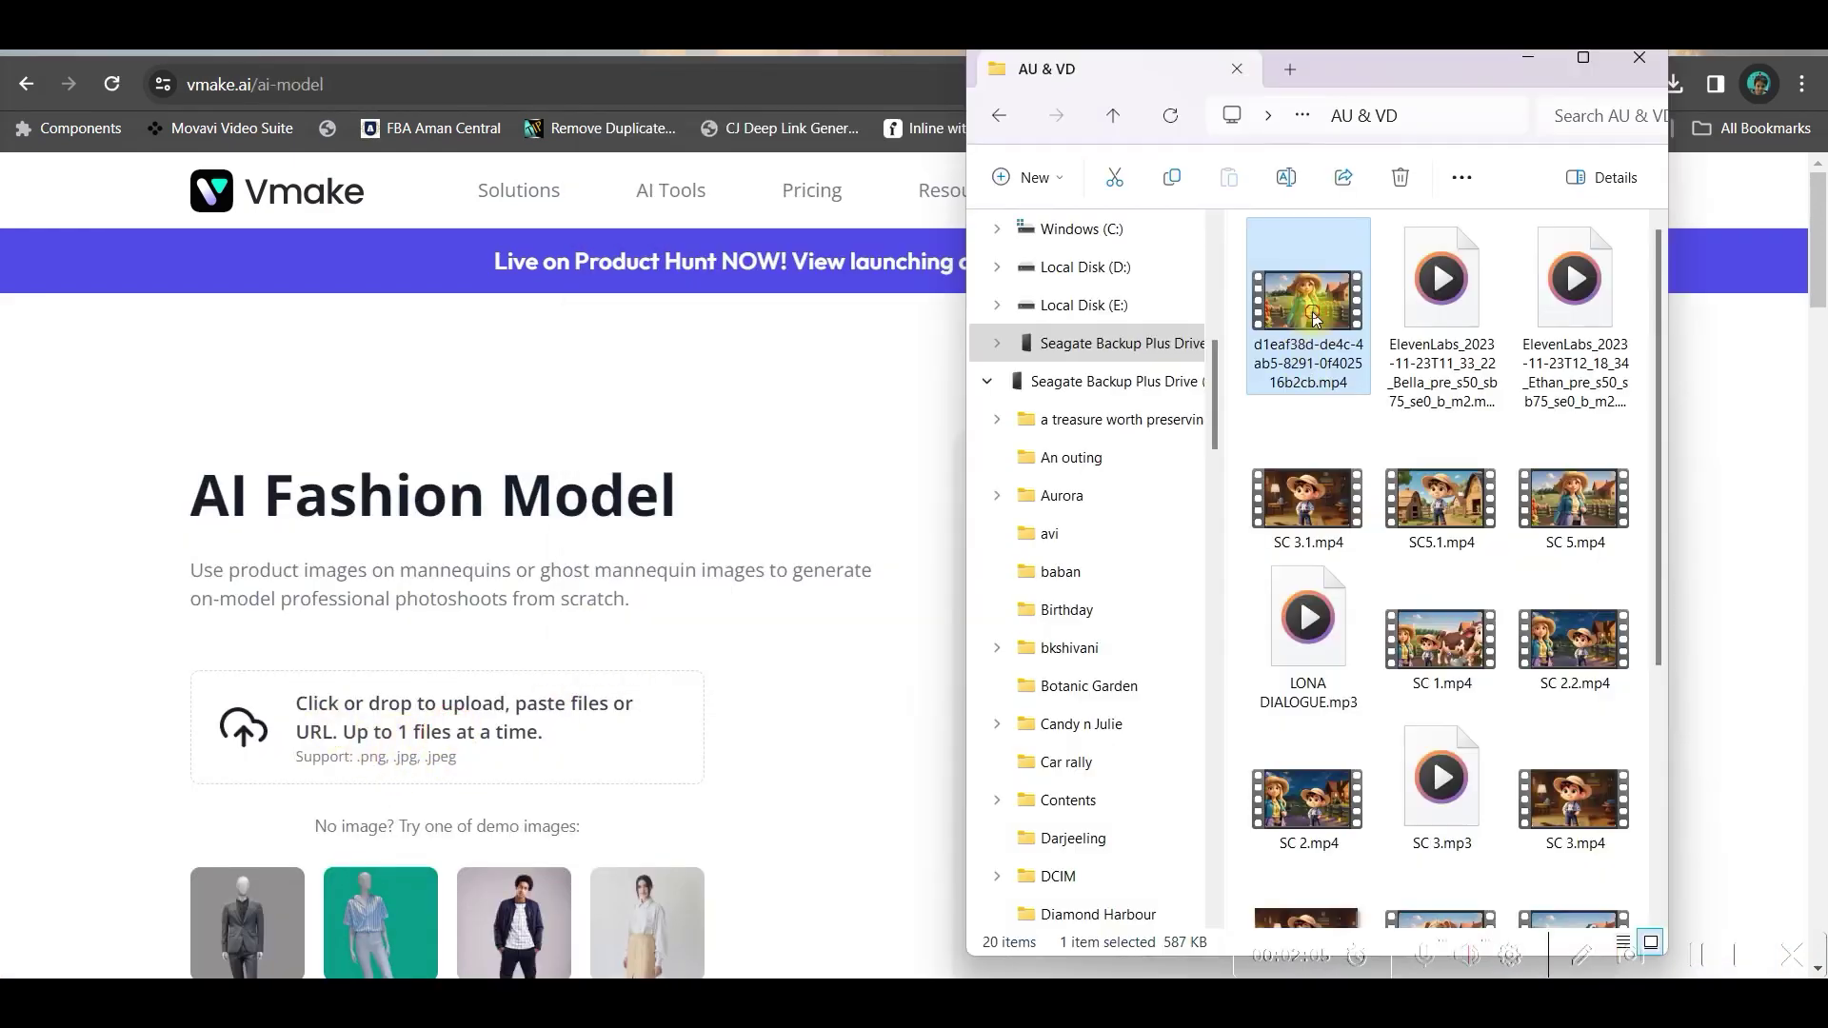
Step: Upload the scene to Vmake's Video Enhancer, compare both previews, and sign in with Google to download full HD
drag(1313, 291, 421, 773)
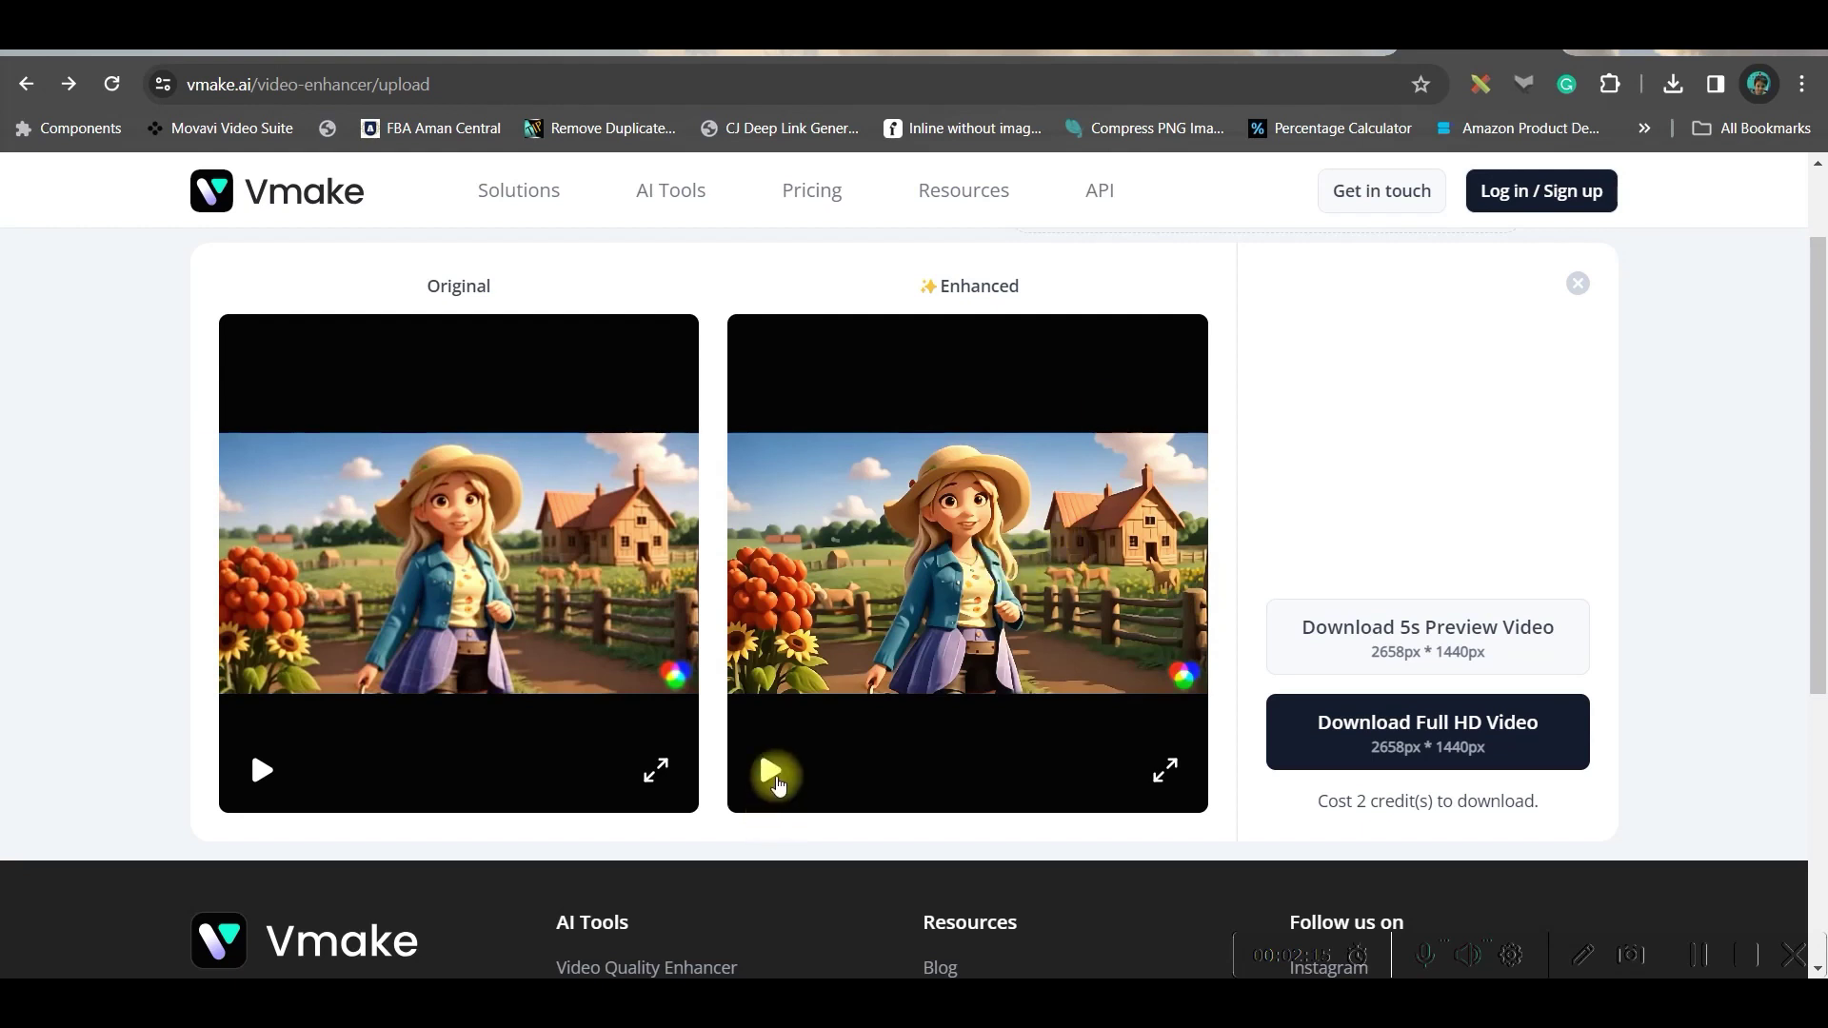
click(771, 773)
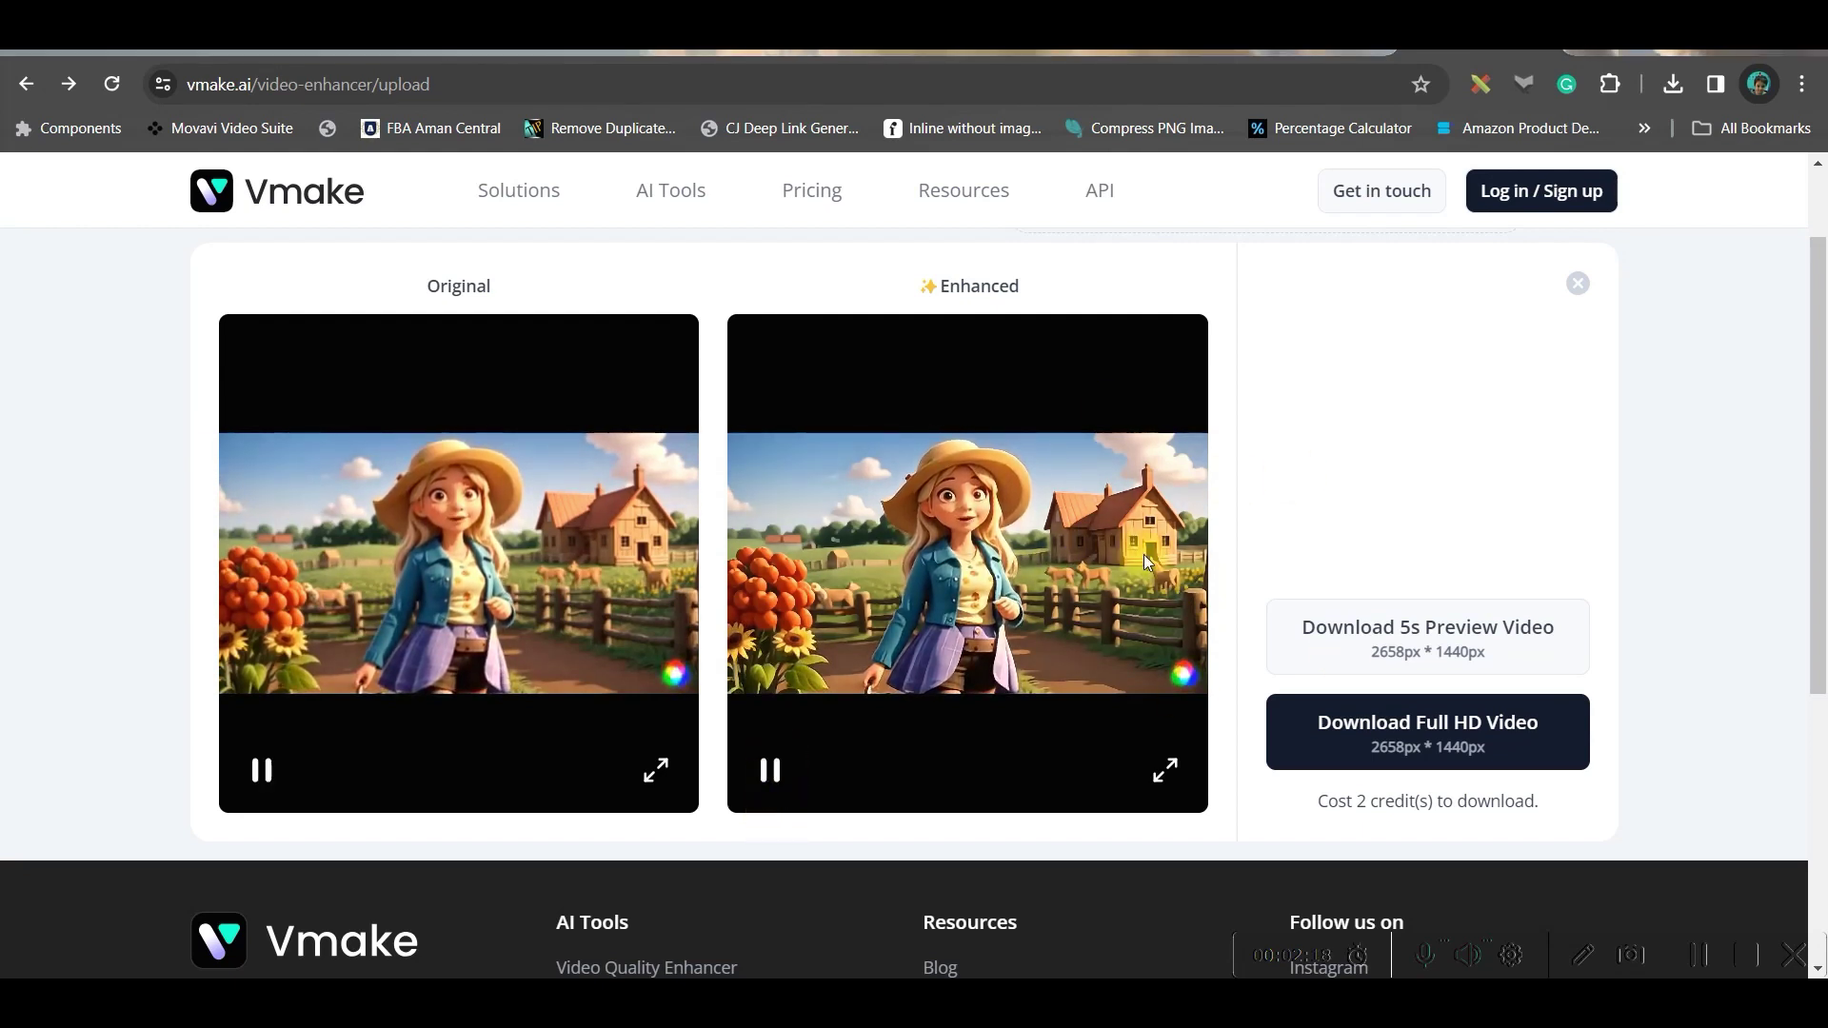
click(1407, 728)
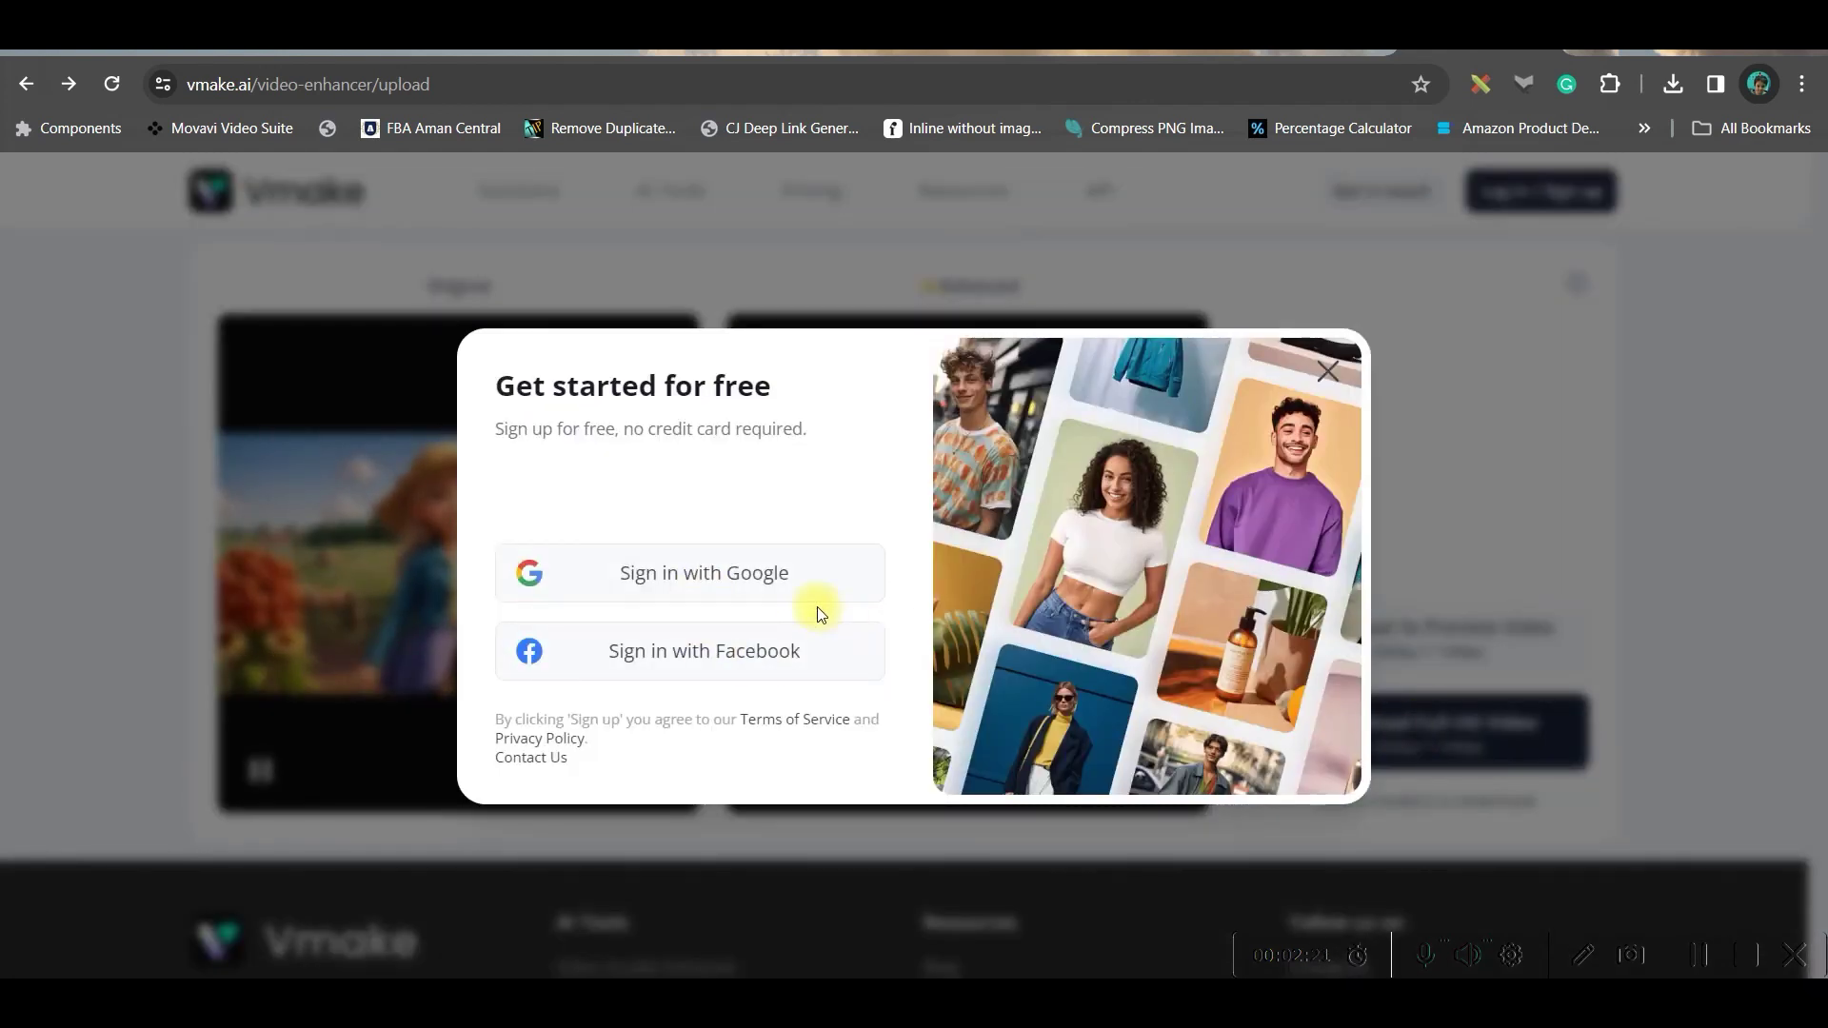
click(818, 608)
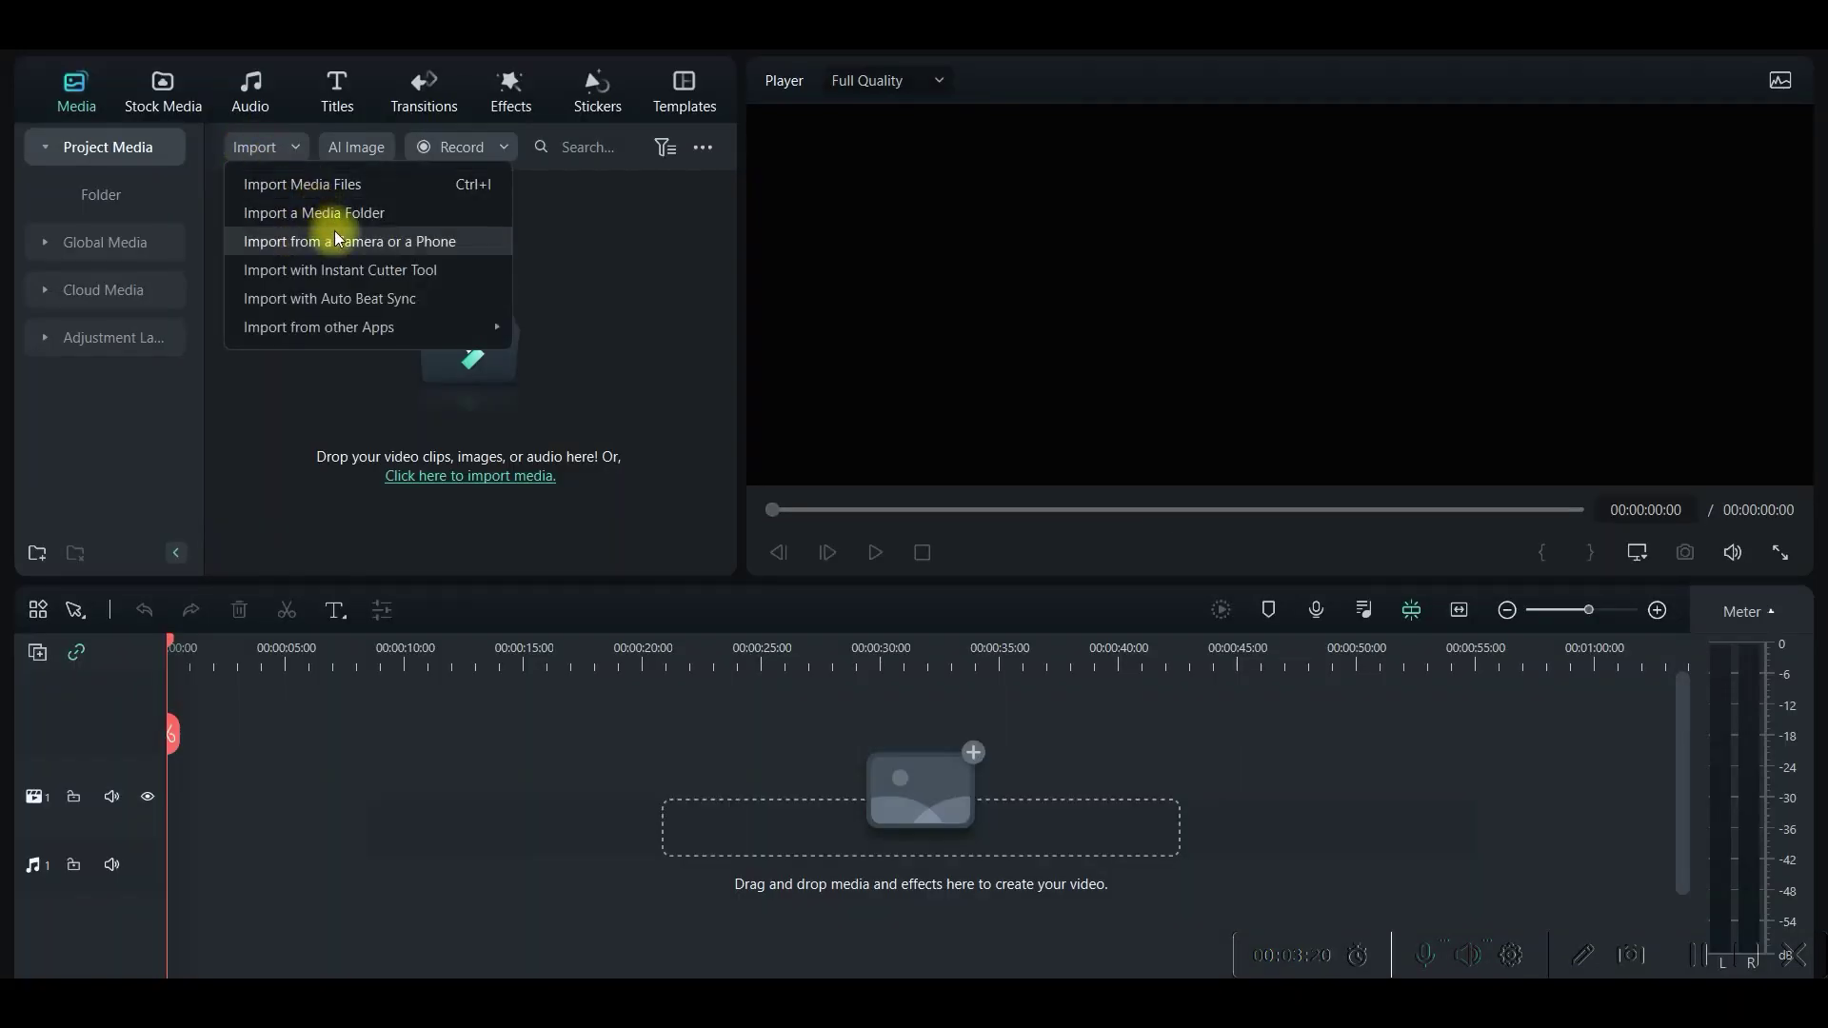
Step: Import the AU & VD media folder into Filmora and drop SC 1 at the timeline start
click(341, 214)
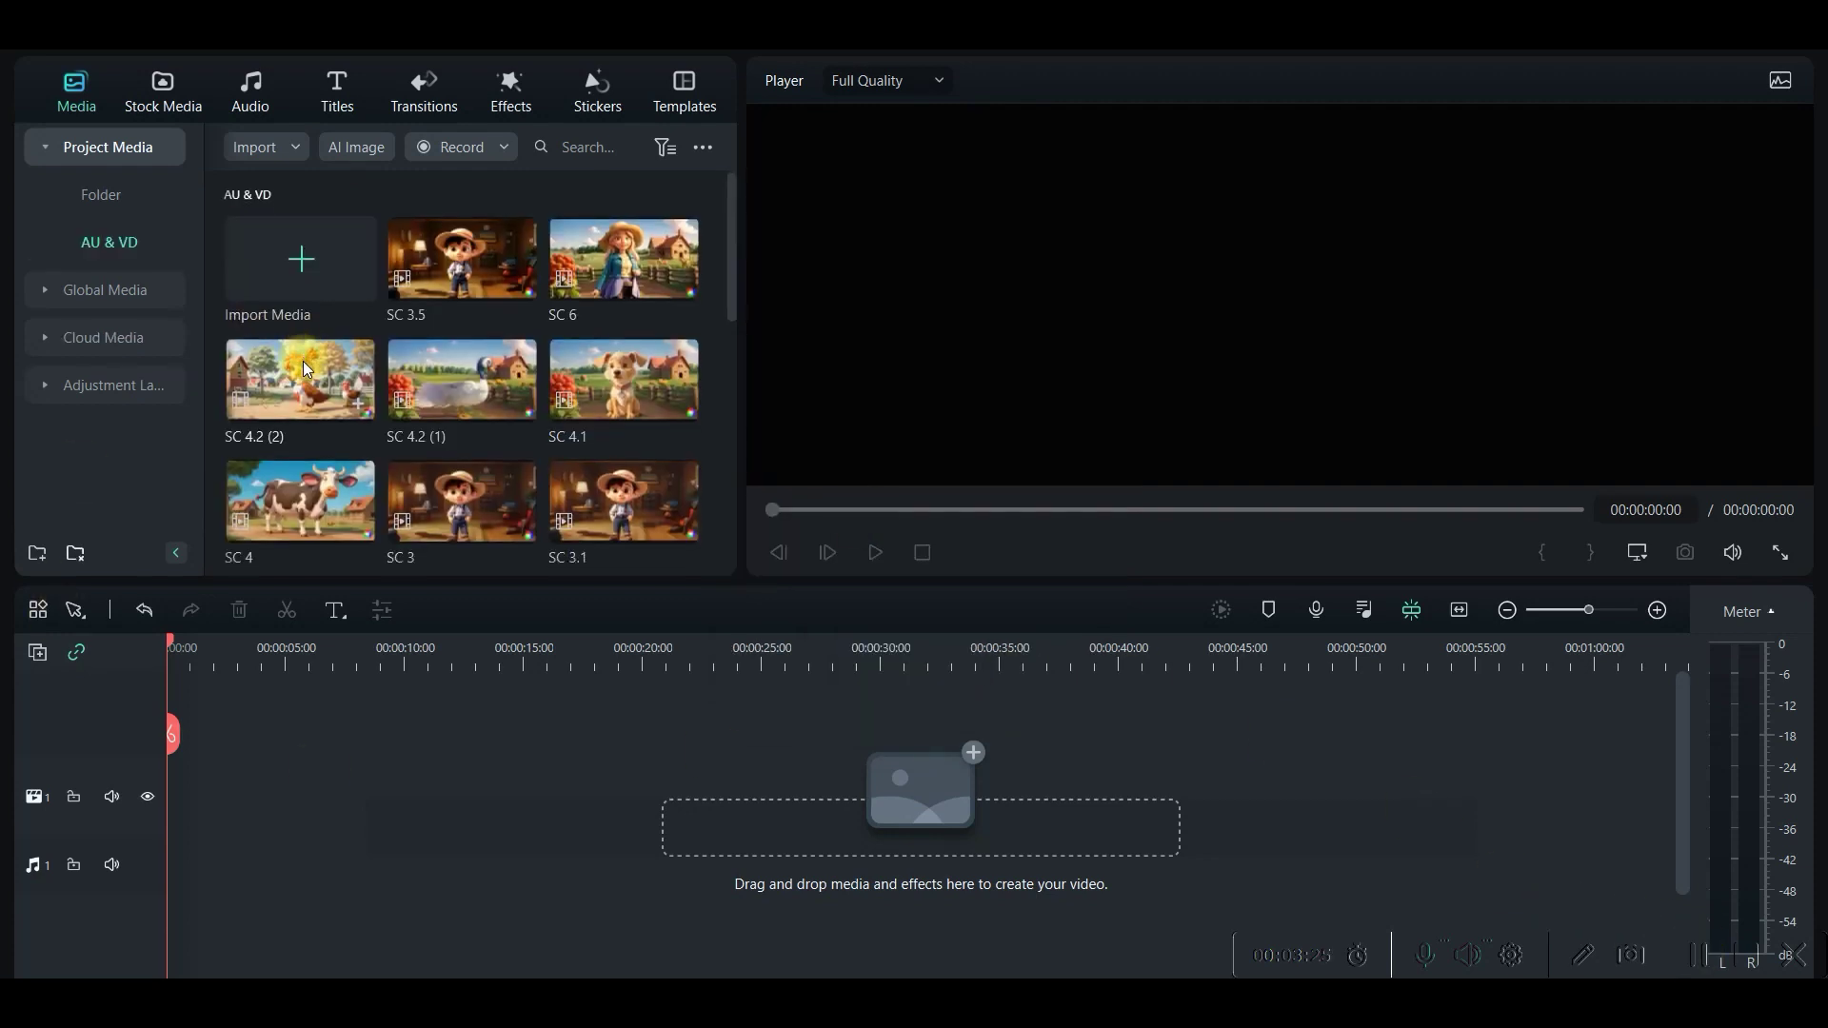
scroll(302, 361, down, 2)
scroll(455, 430, up, 2)
scroll(463, 427, down, 4)
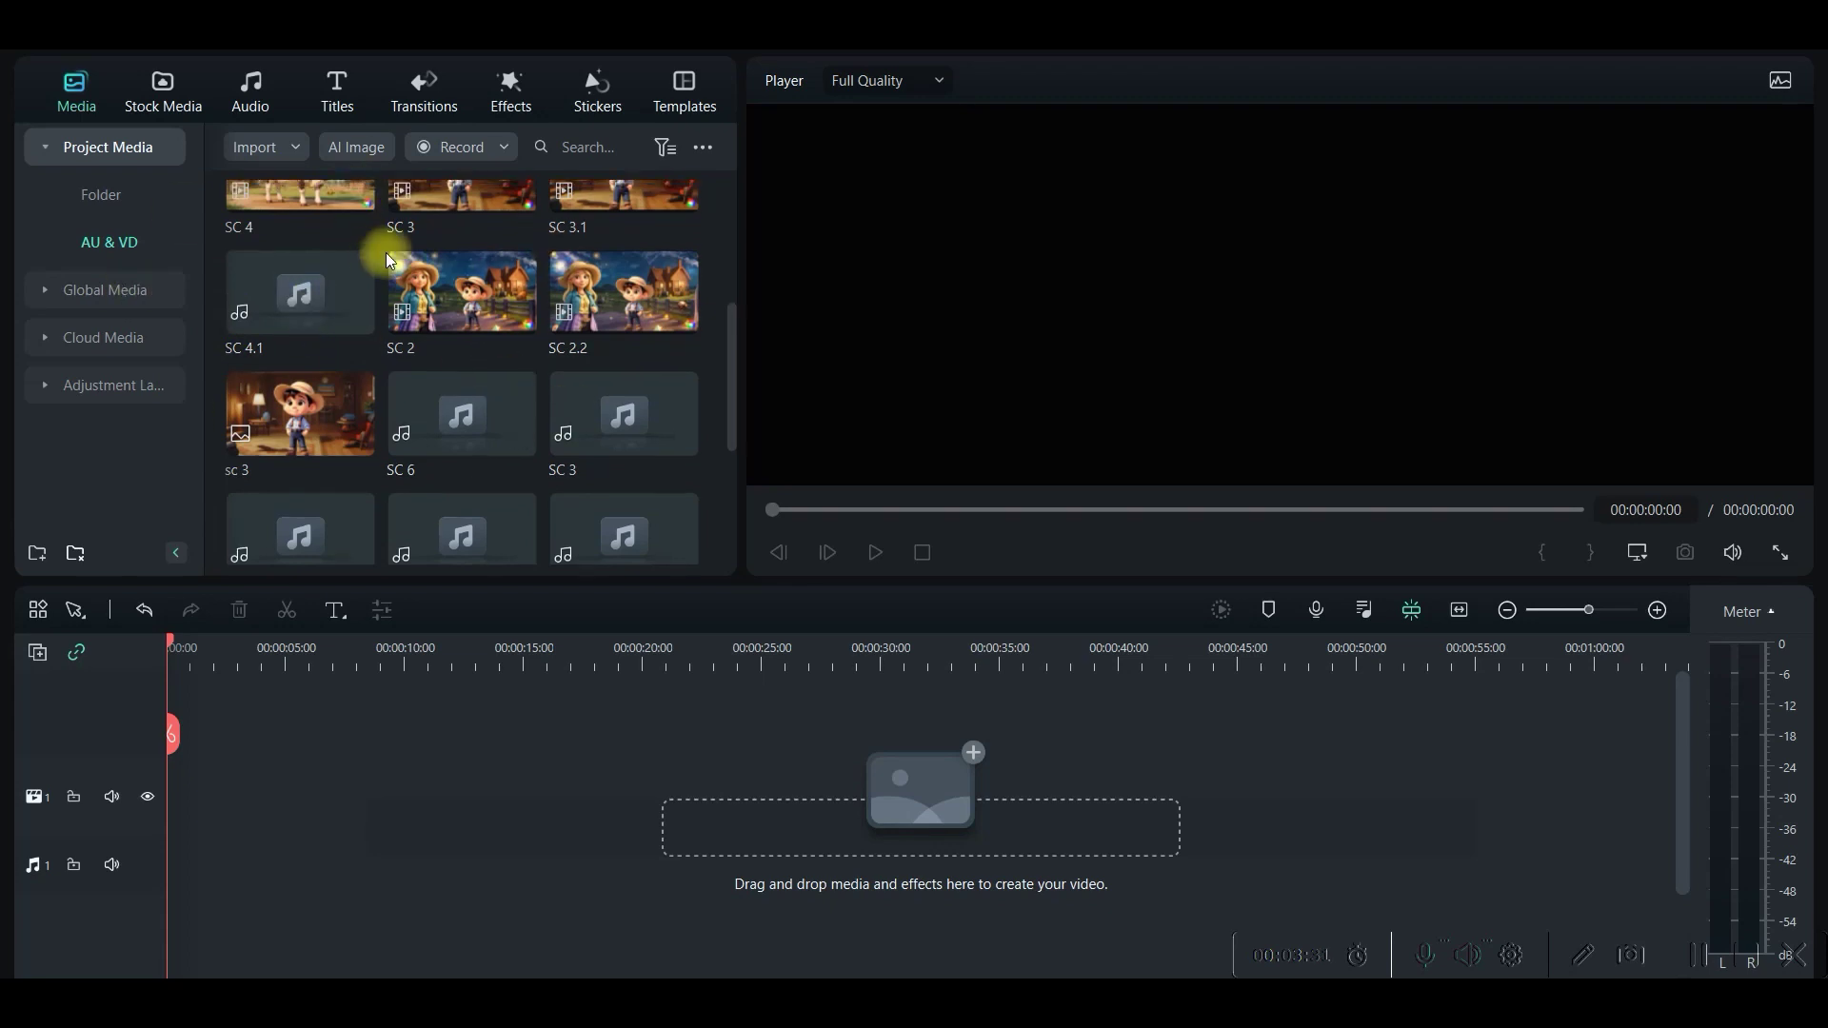
scroll(533, 362, up, 3)
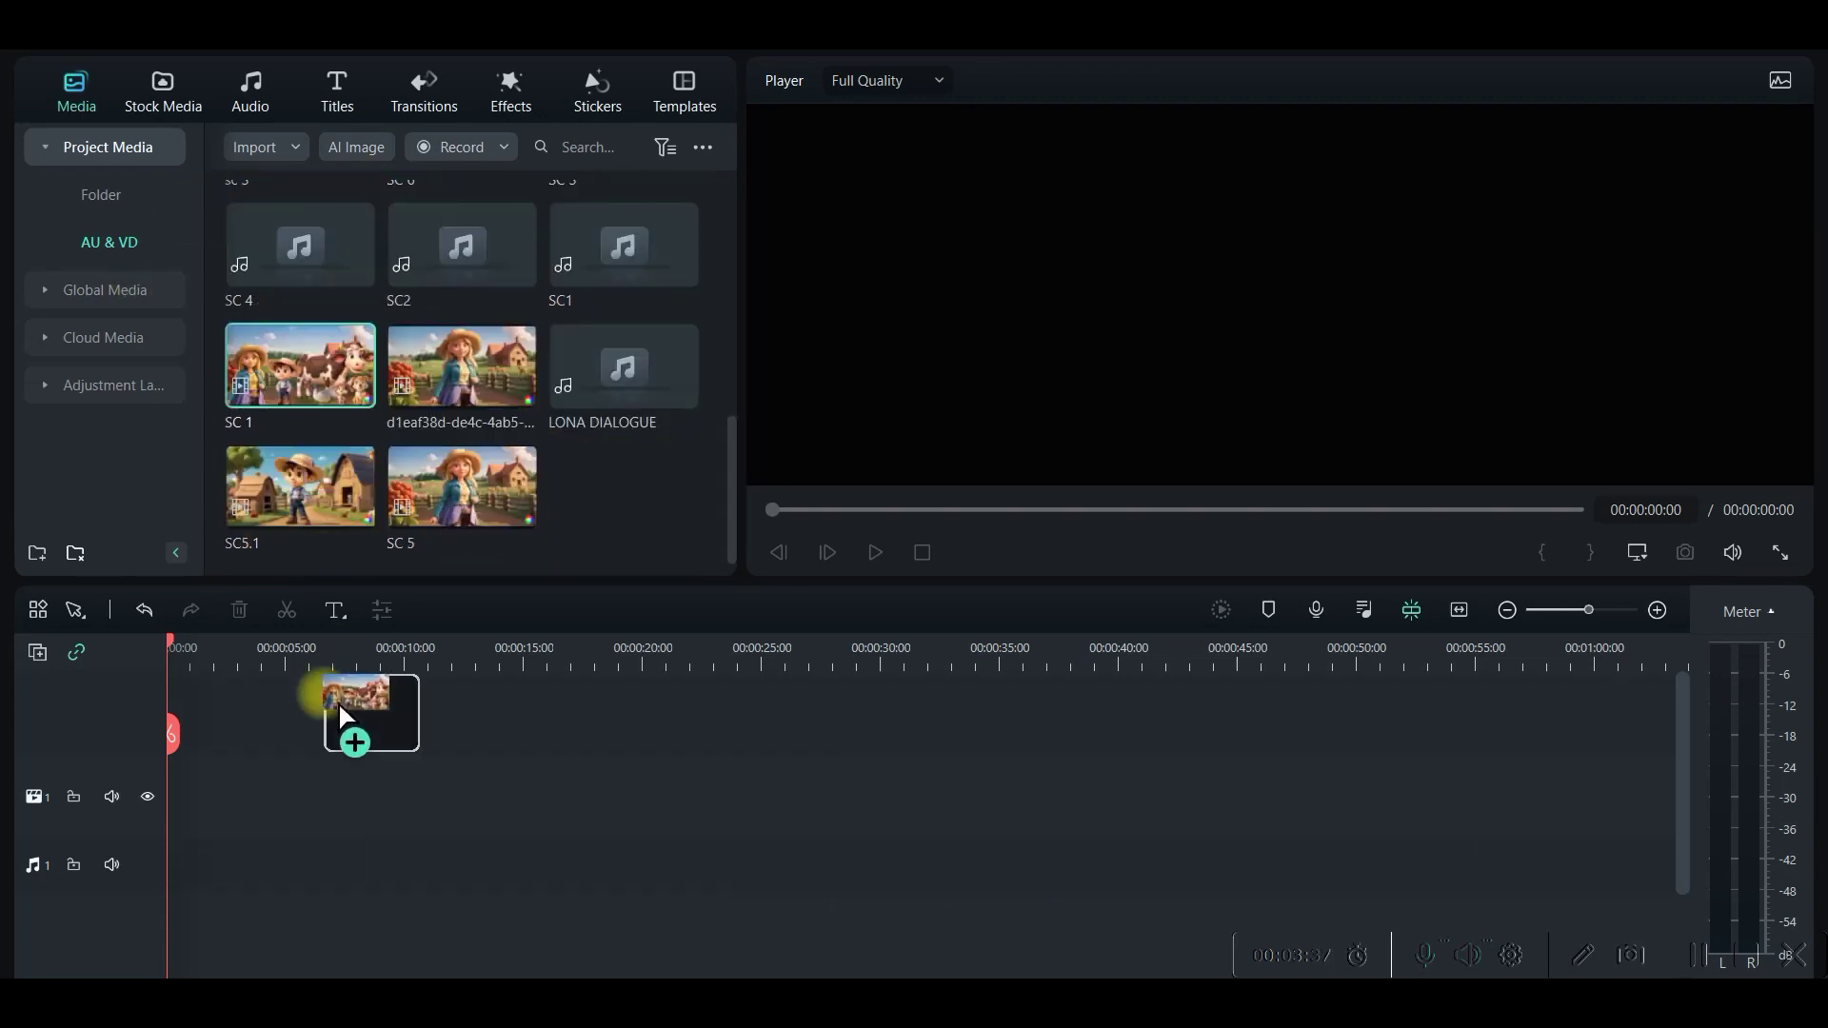
drag(339, 701, 179, 773)
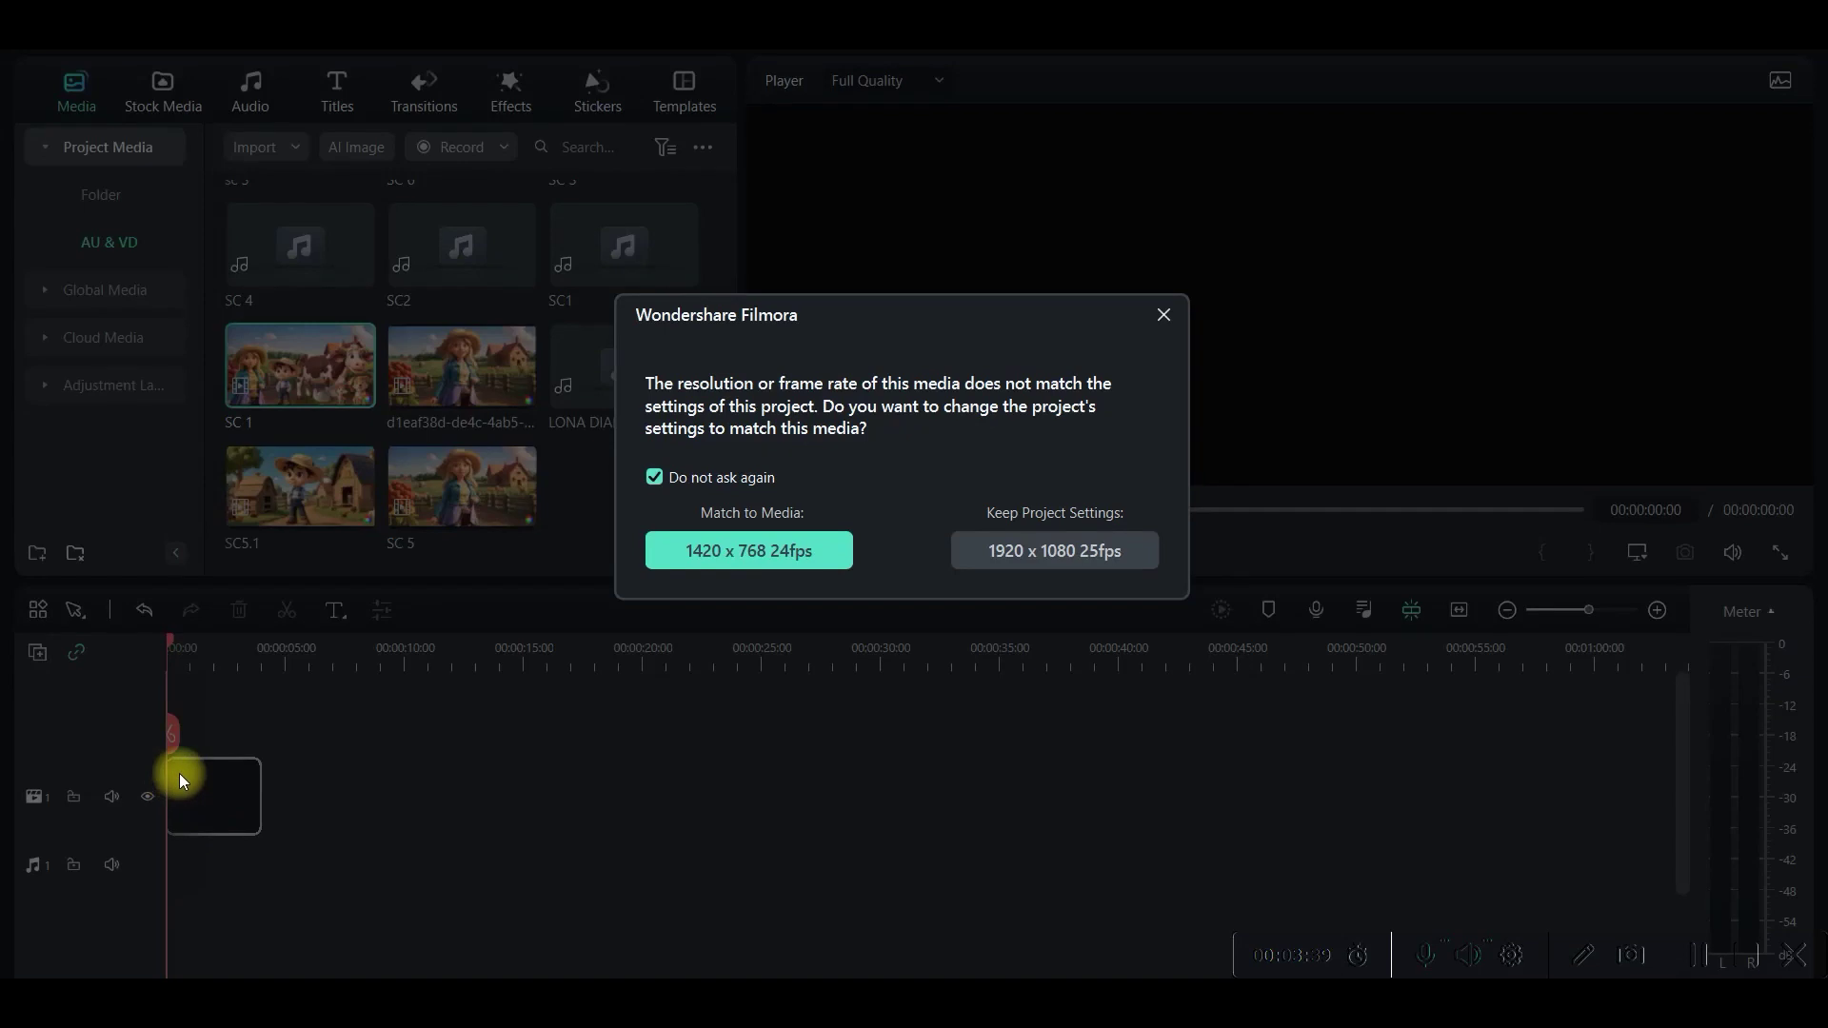
Step: Keep the clip's resolution and place the SC1 narration on audio track 1
click(1164, 318)
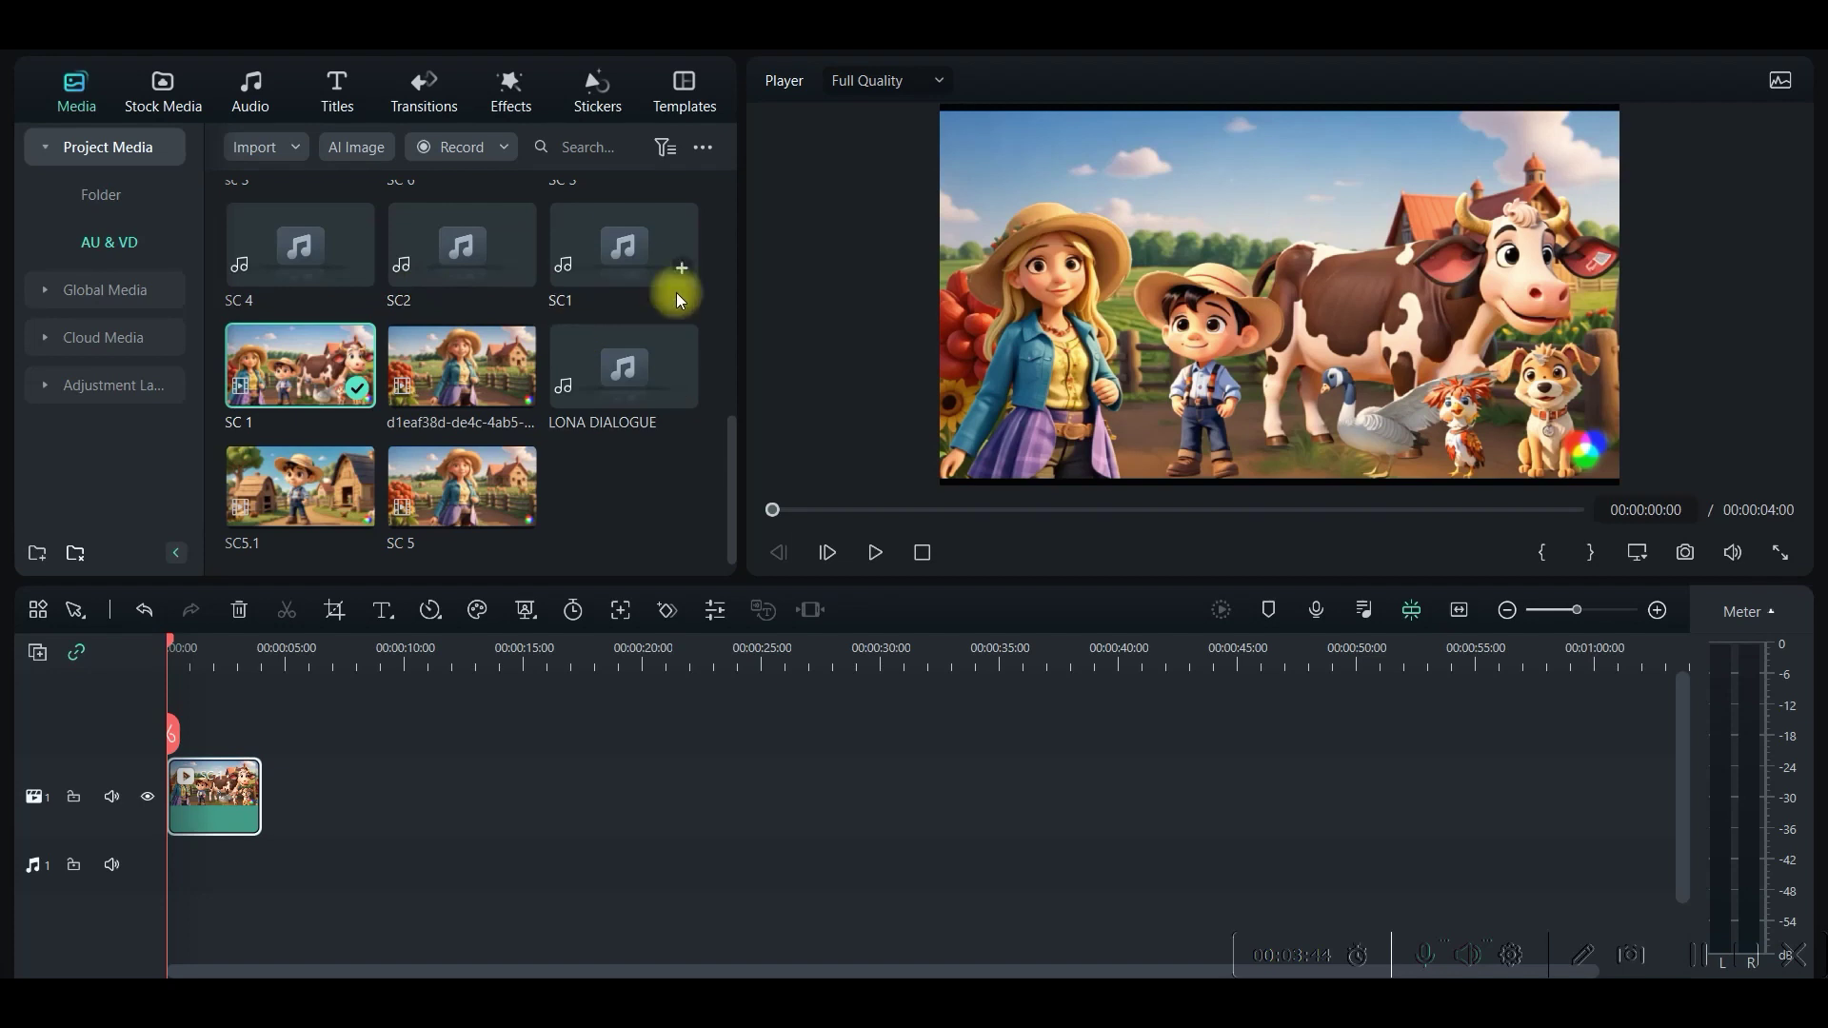
drag(621, 244, 224, 876)
click(236, 656)
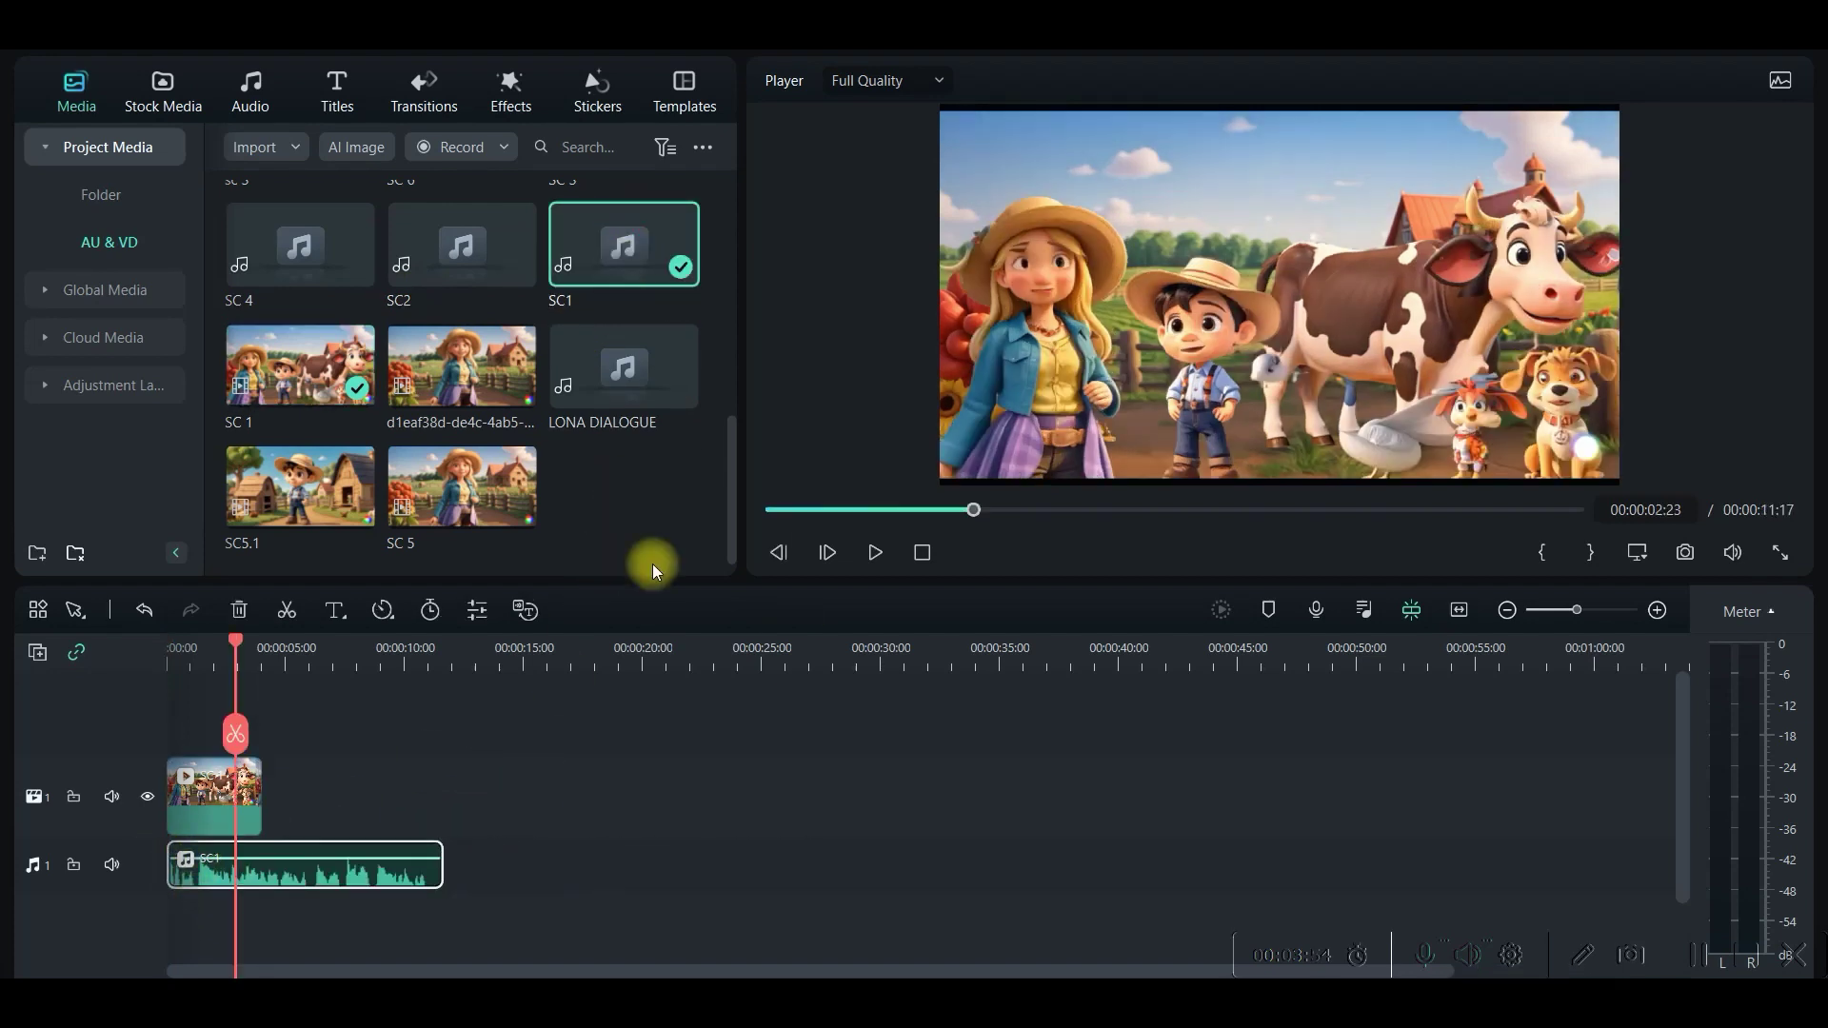
Step: Copy the SC 1 video clip and park the playhead at its end, 00:00:04:00
right_click(208, 797)
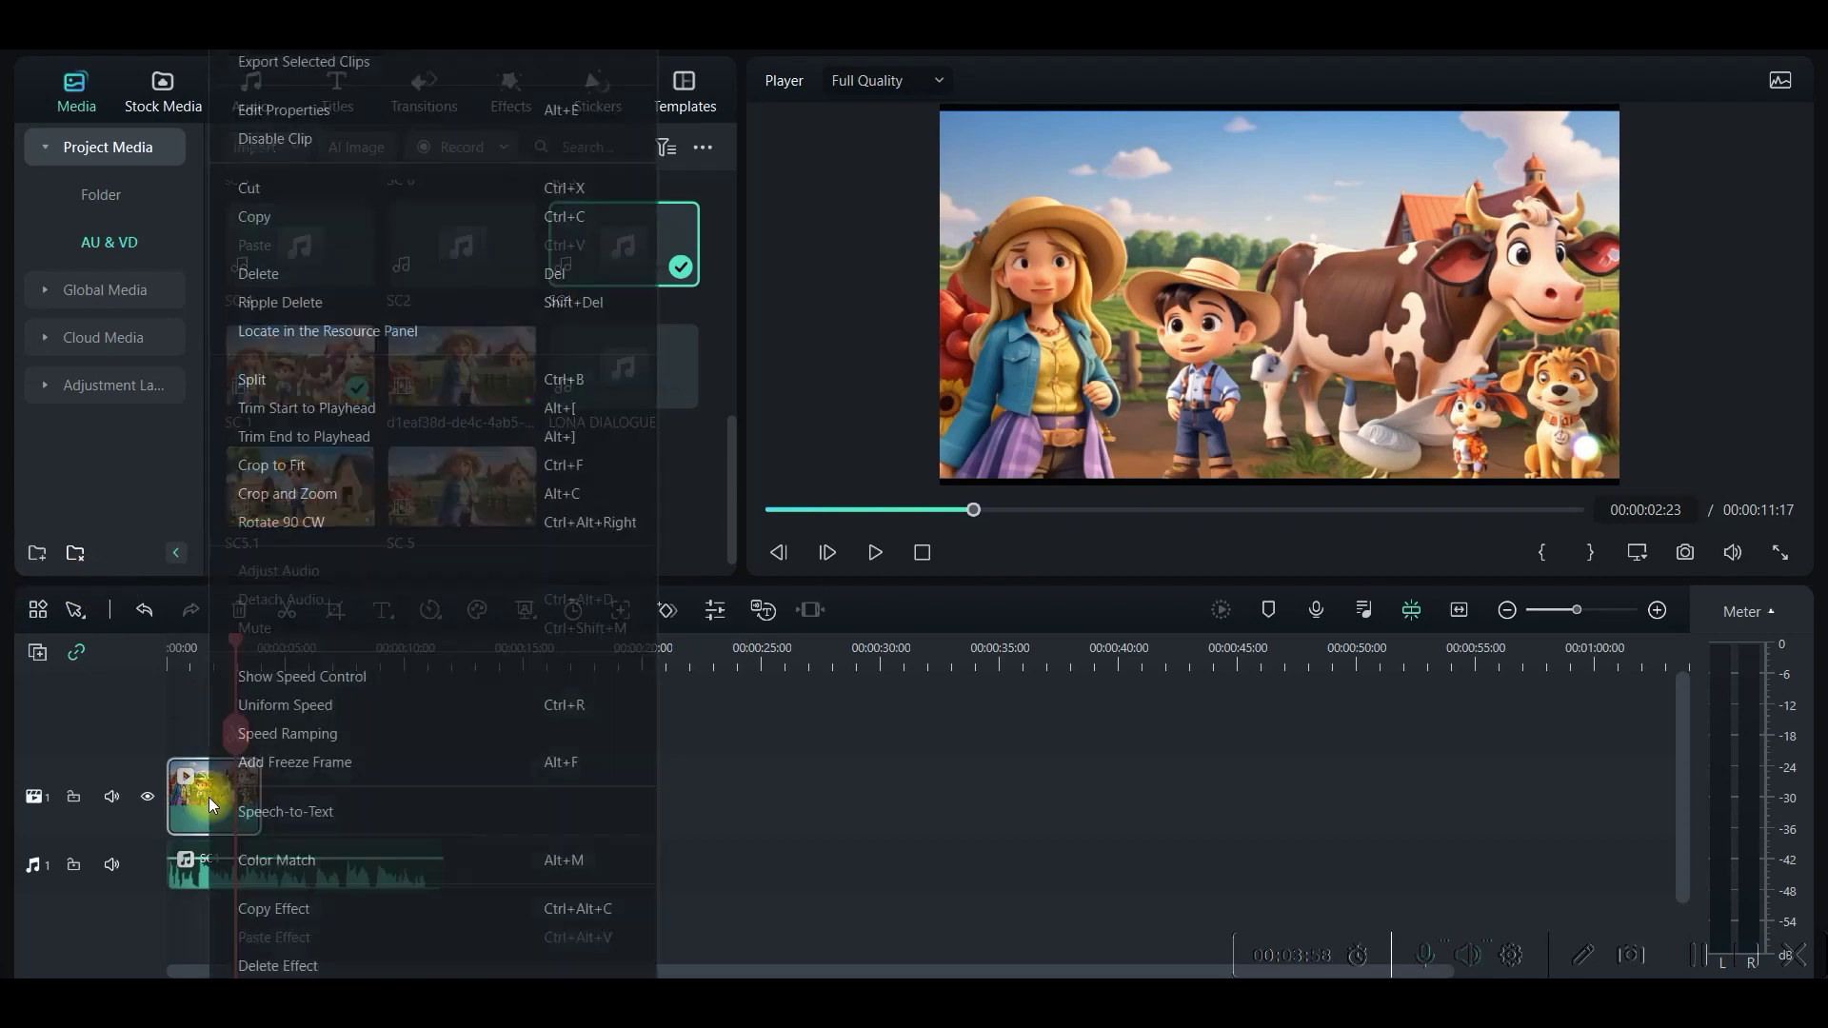
click(308, 201)
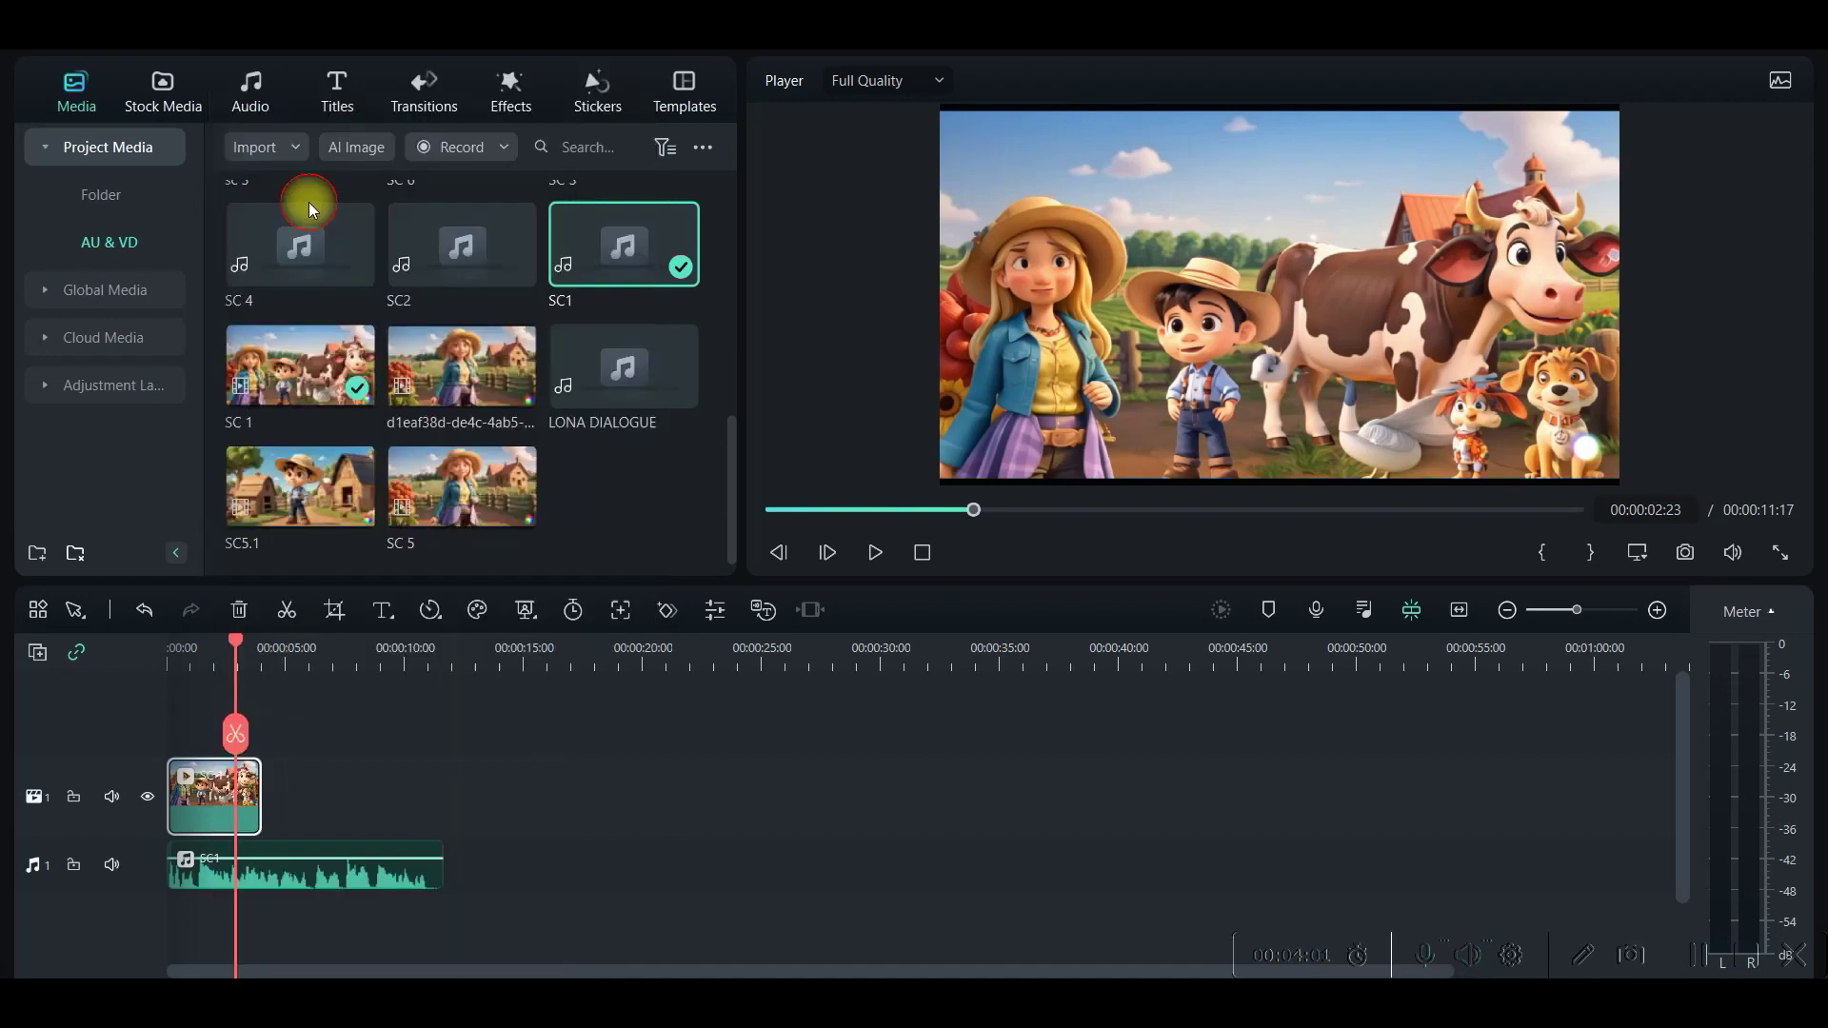
click(247, 649)
drag(247, 649, 265, 653)
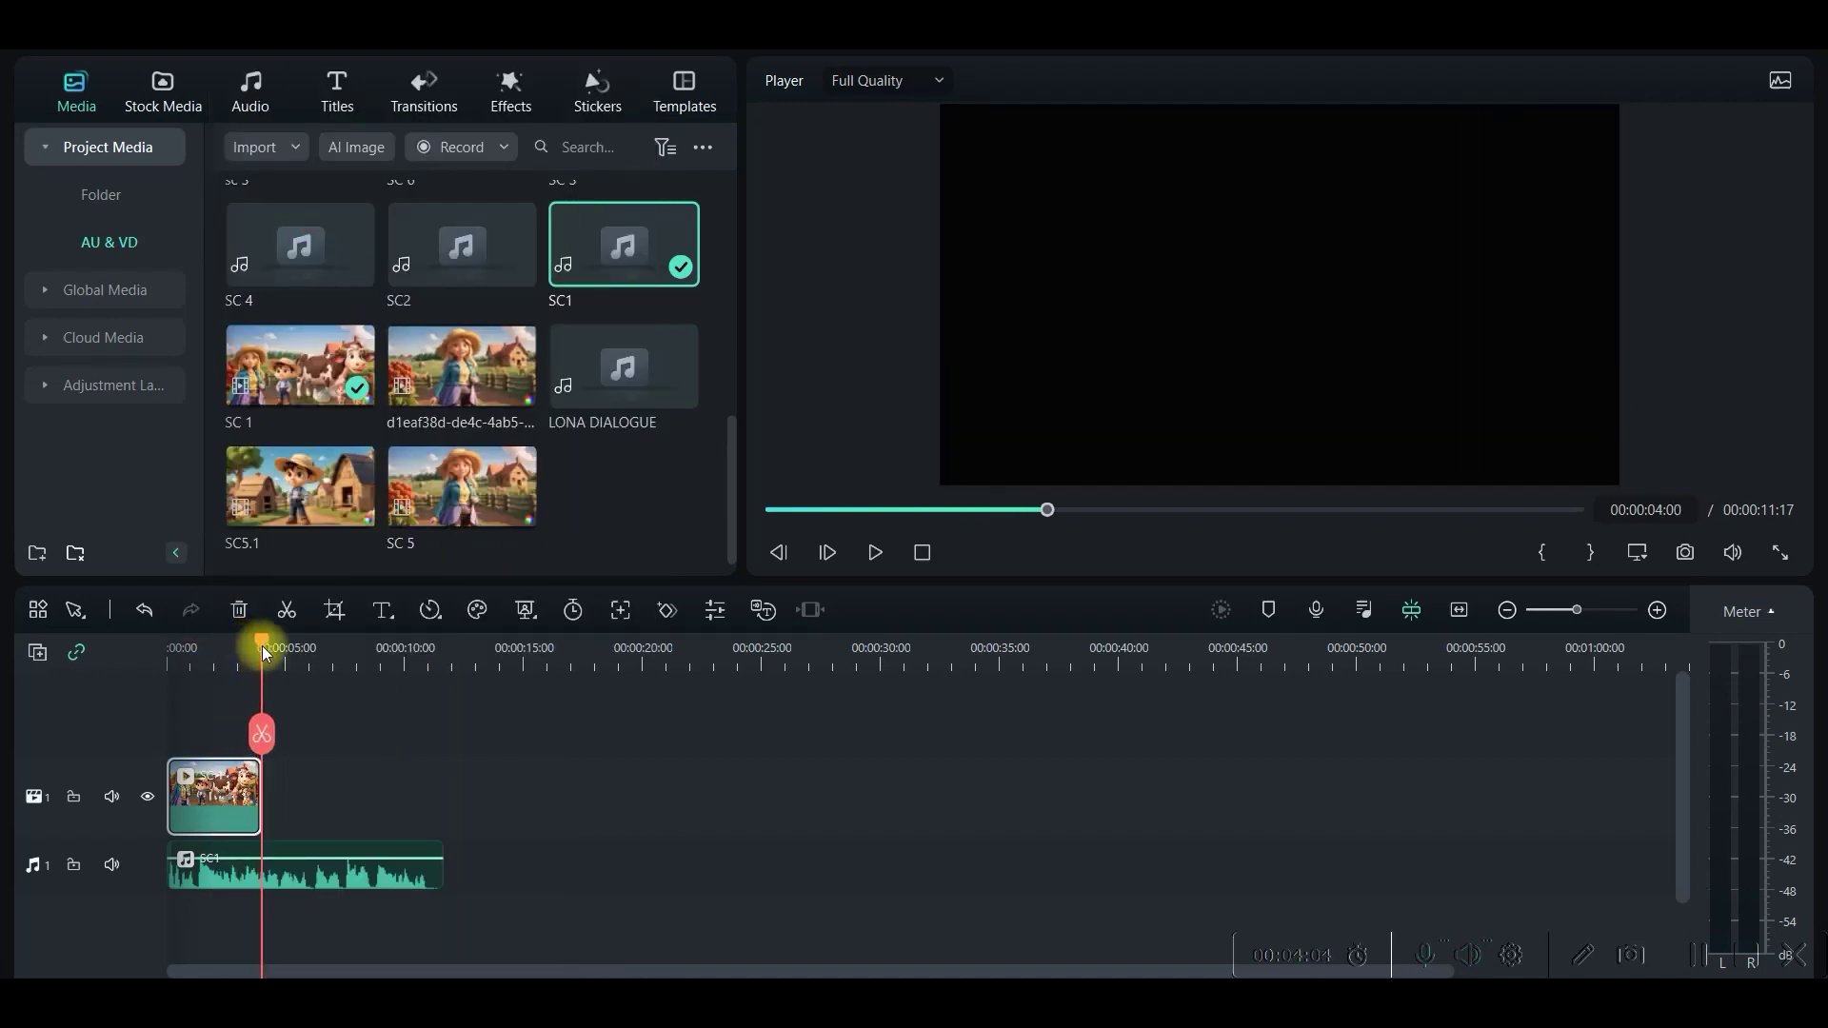
Step: Paste a second SC 1 copy after the first and turn on Reverse Speed for it
right_click(335, 783)
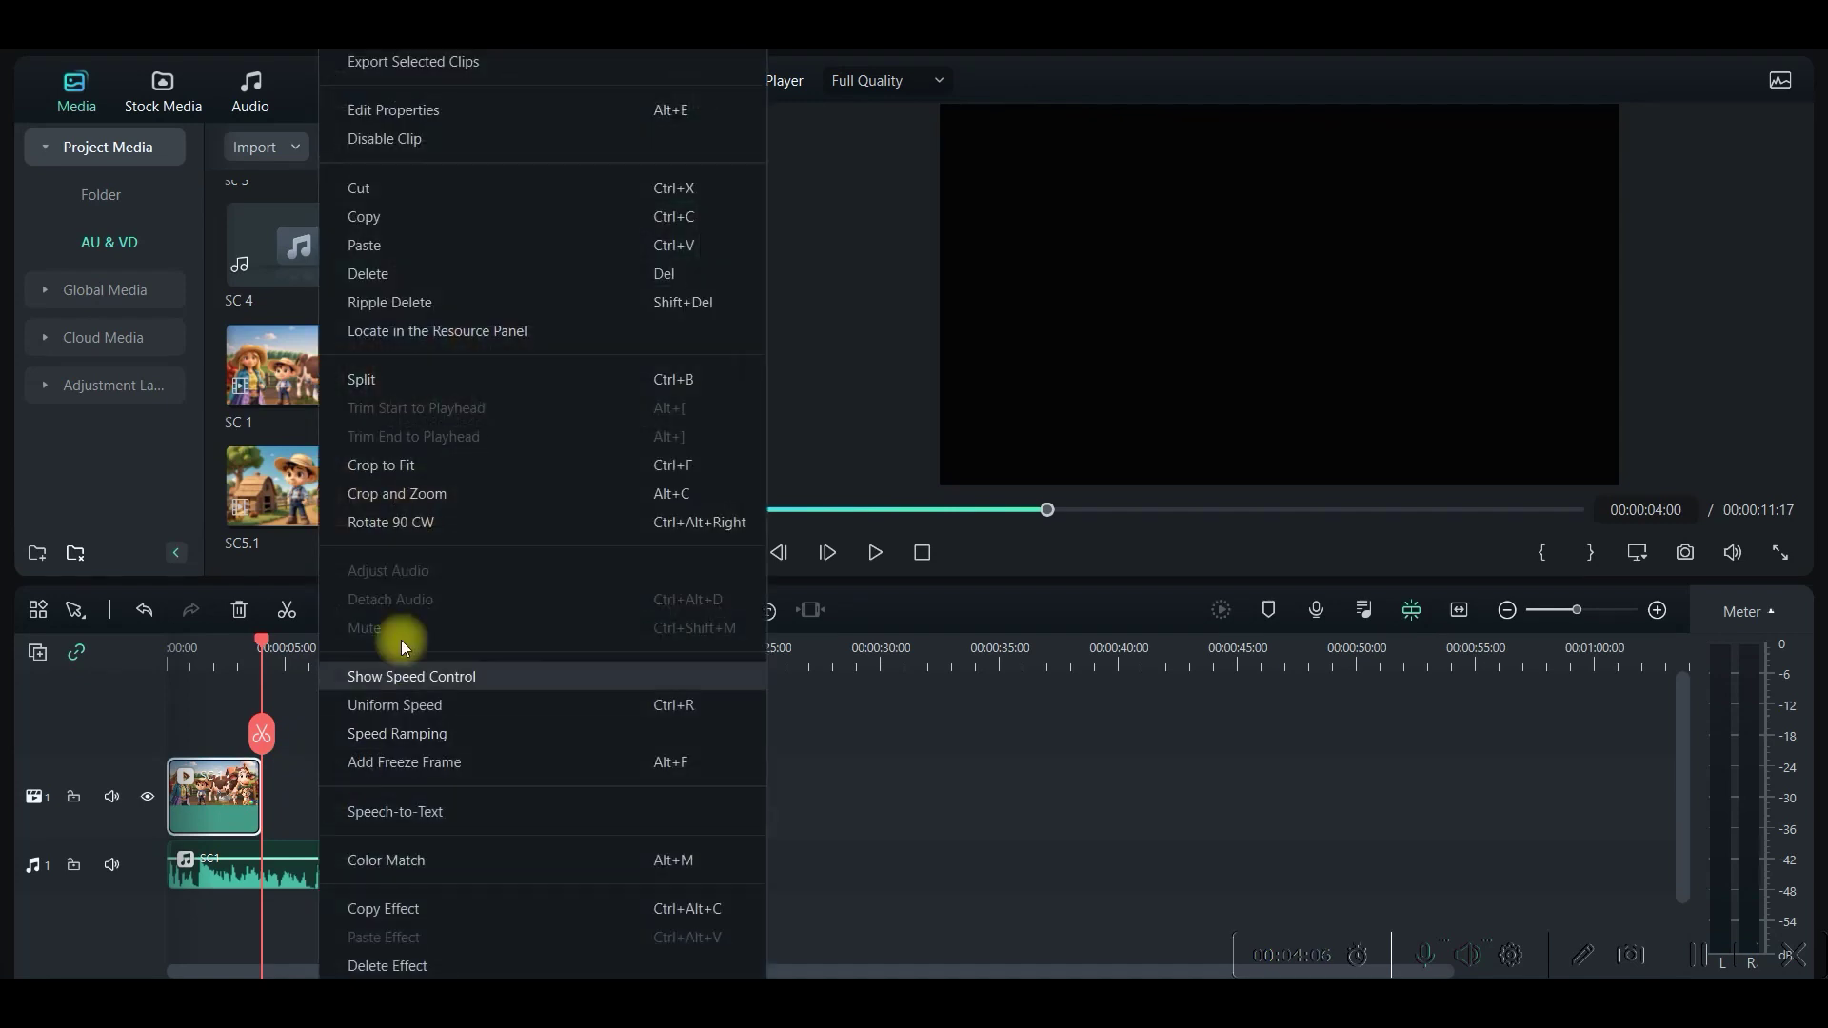
click(428, 263)
double_click(310, 795)
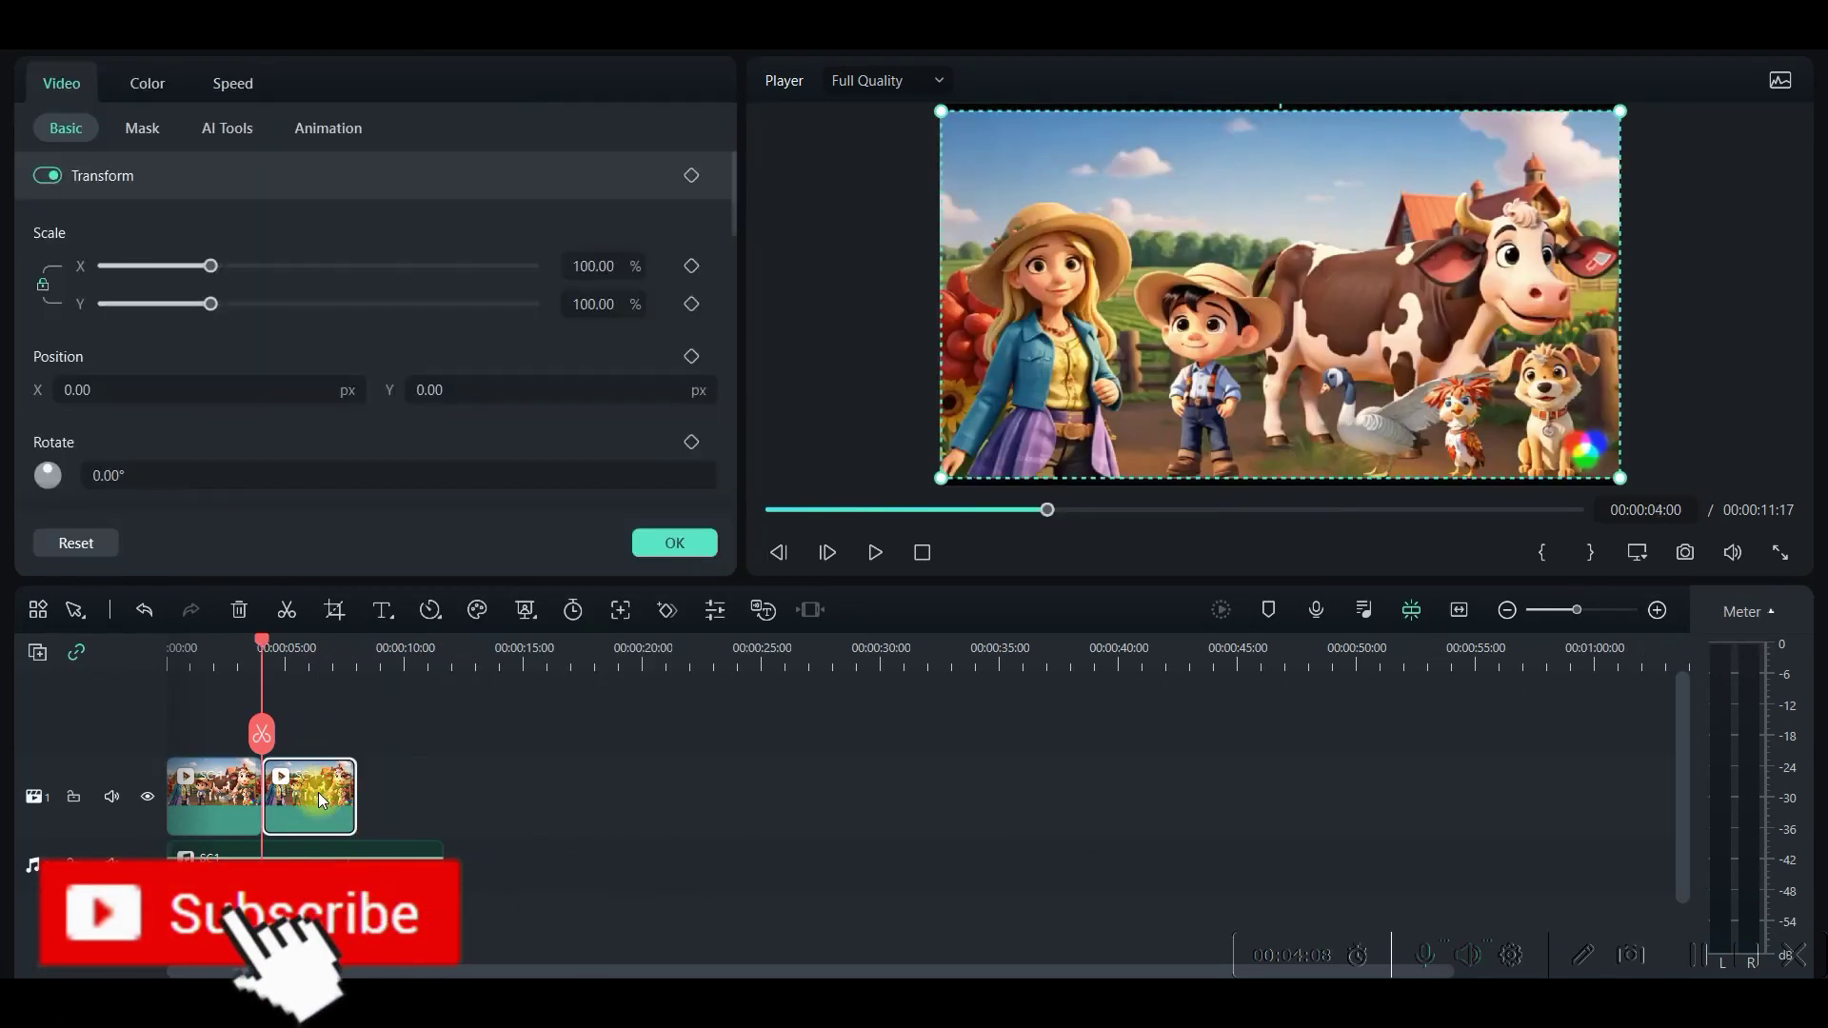
click(233, 83)
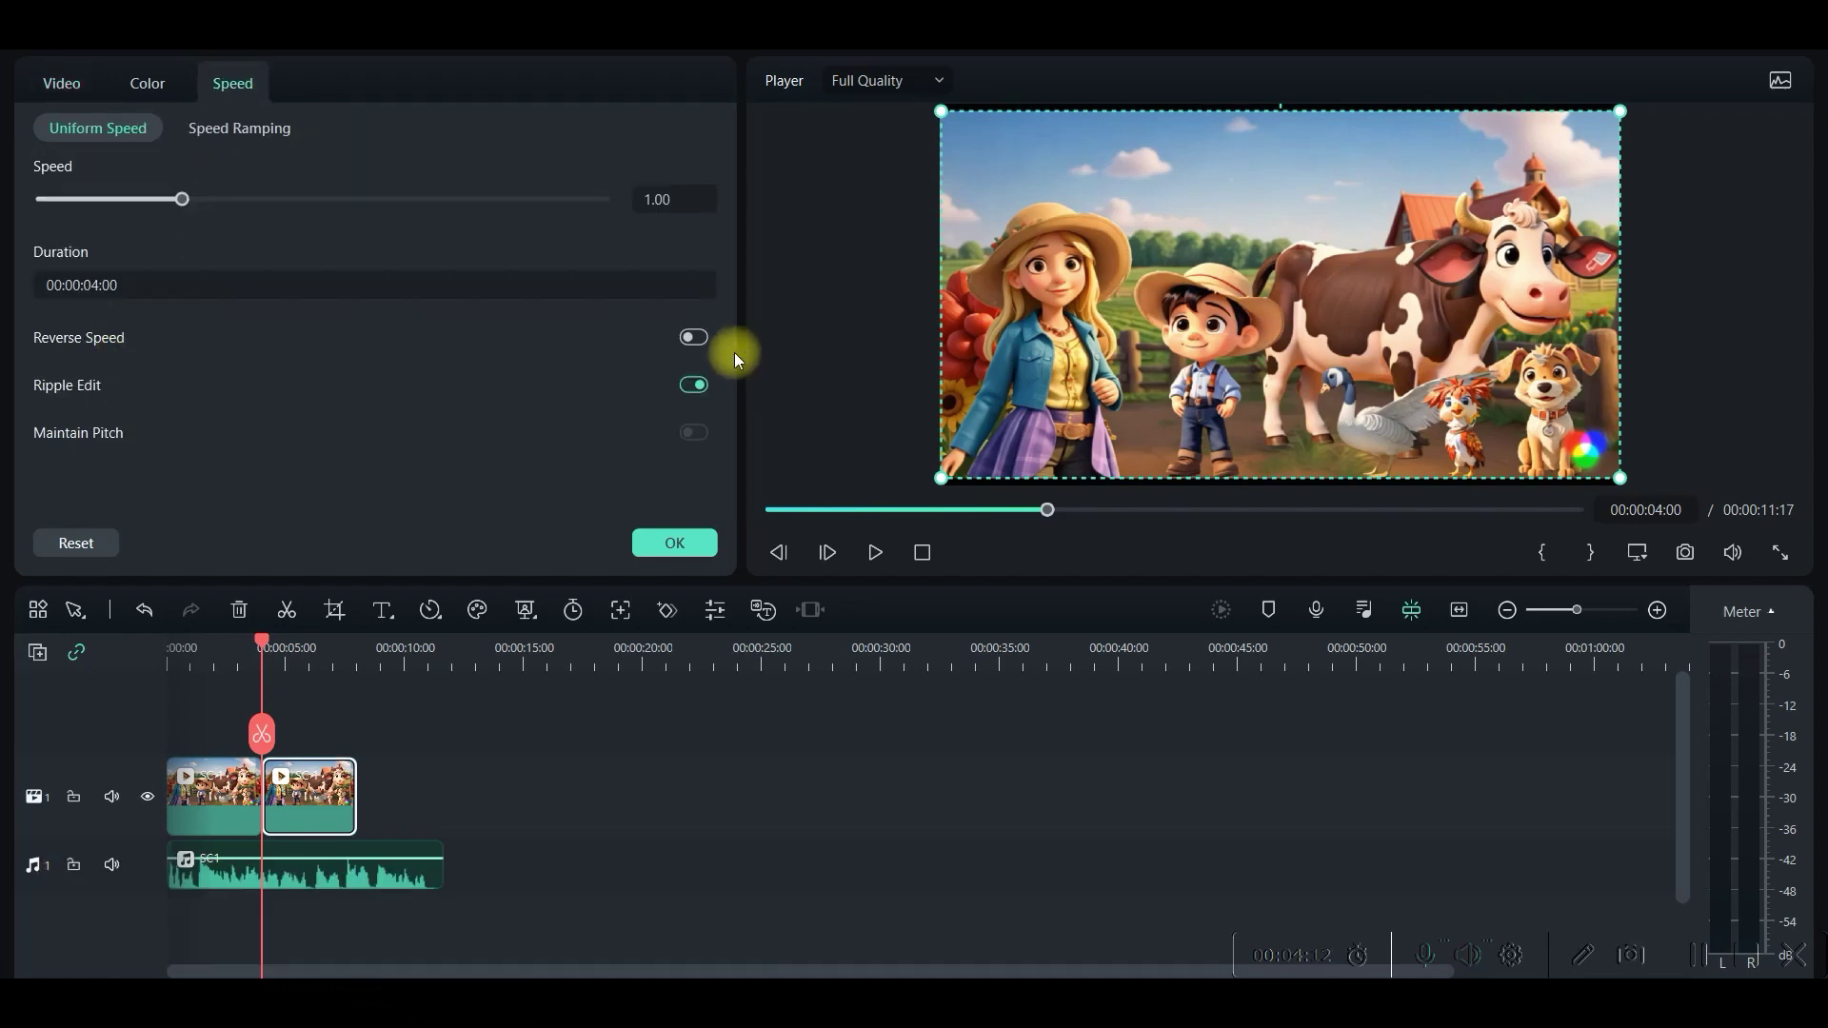
click(702, 339)
click(687, 546)
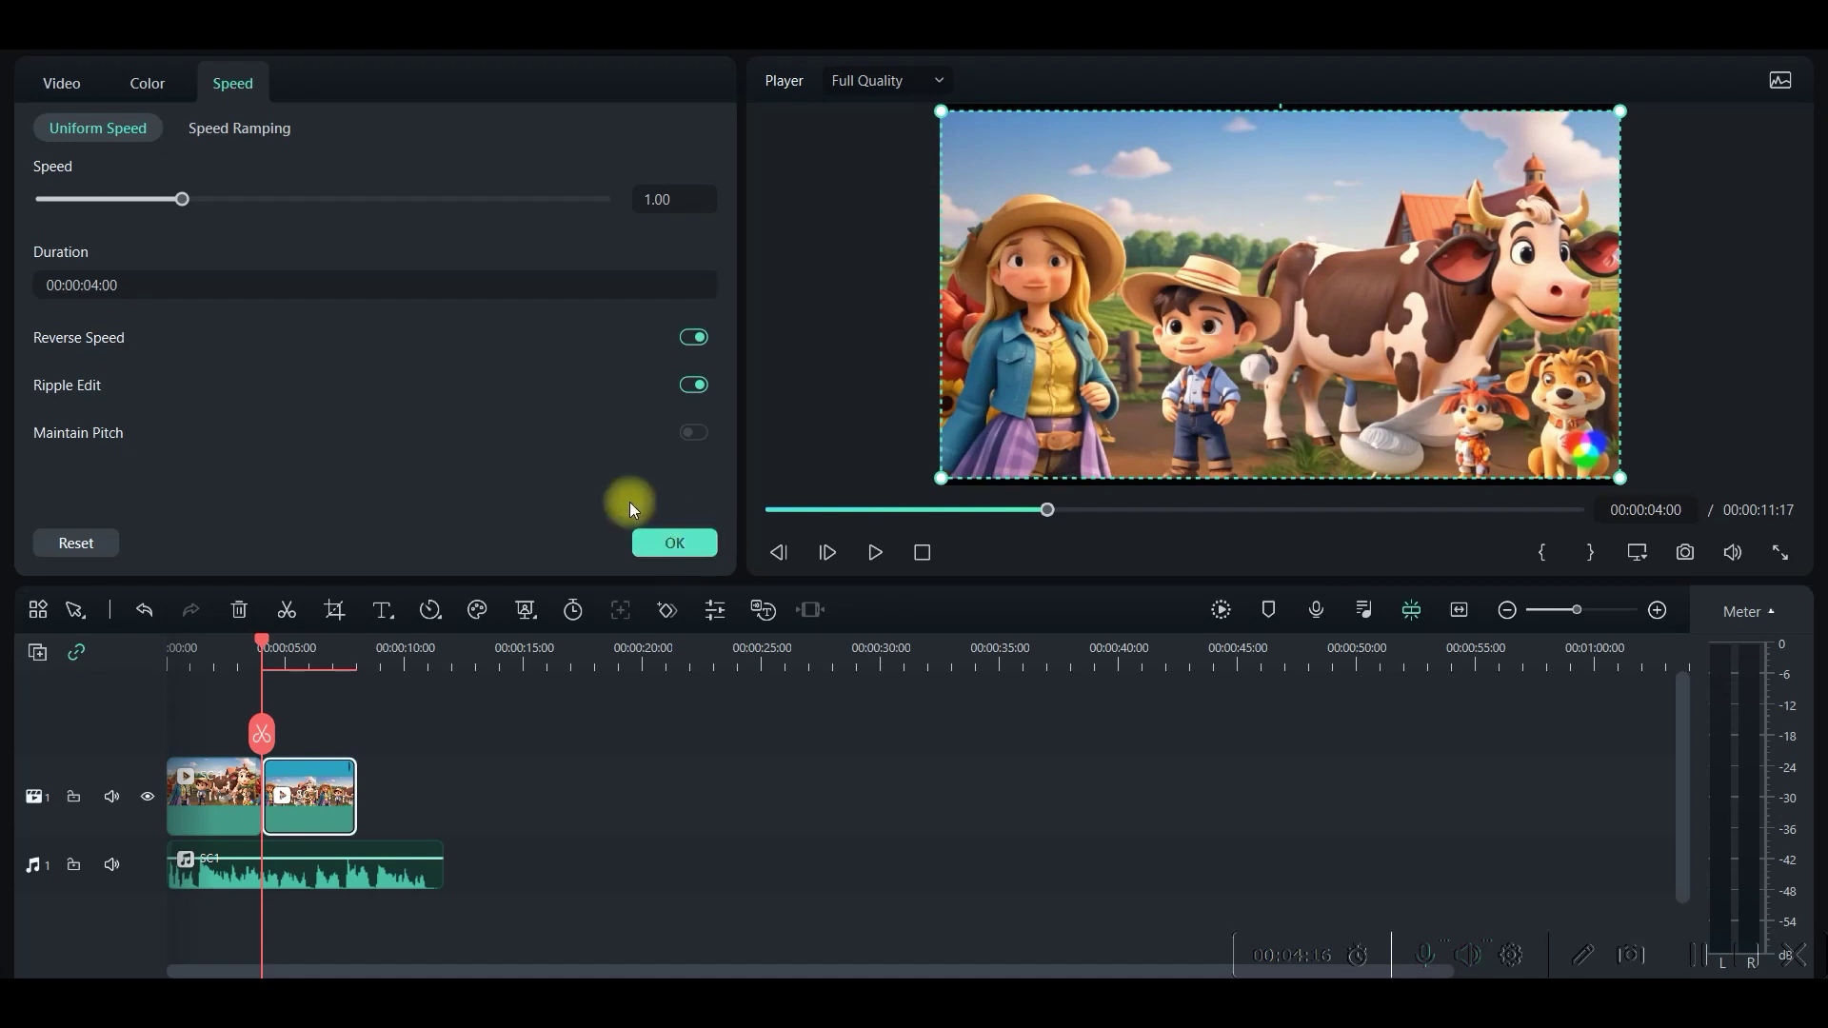
click(255, 827)
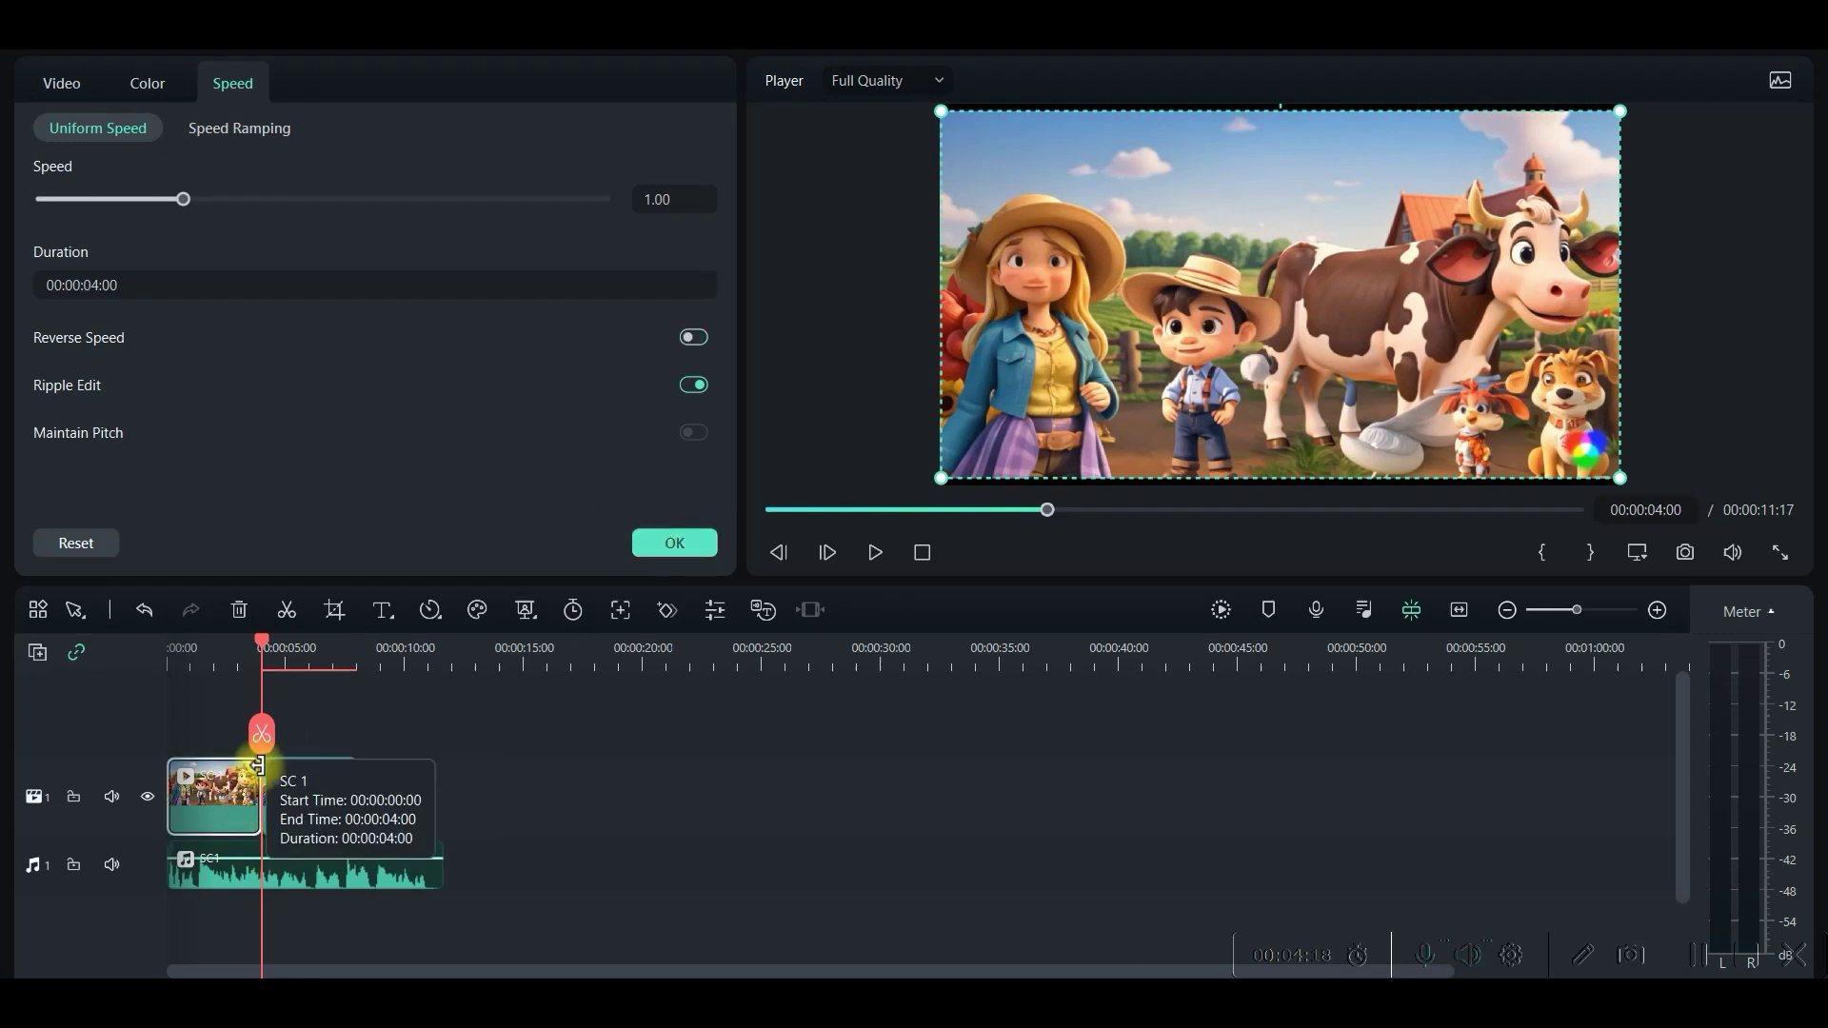
click(291, 796)
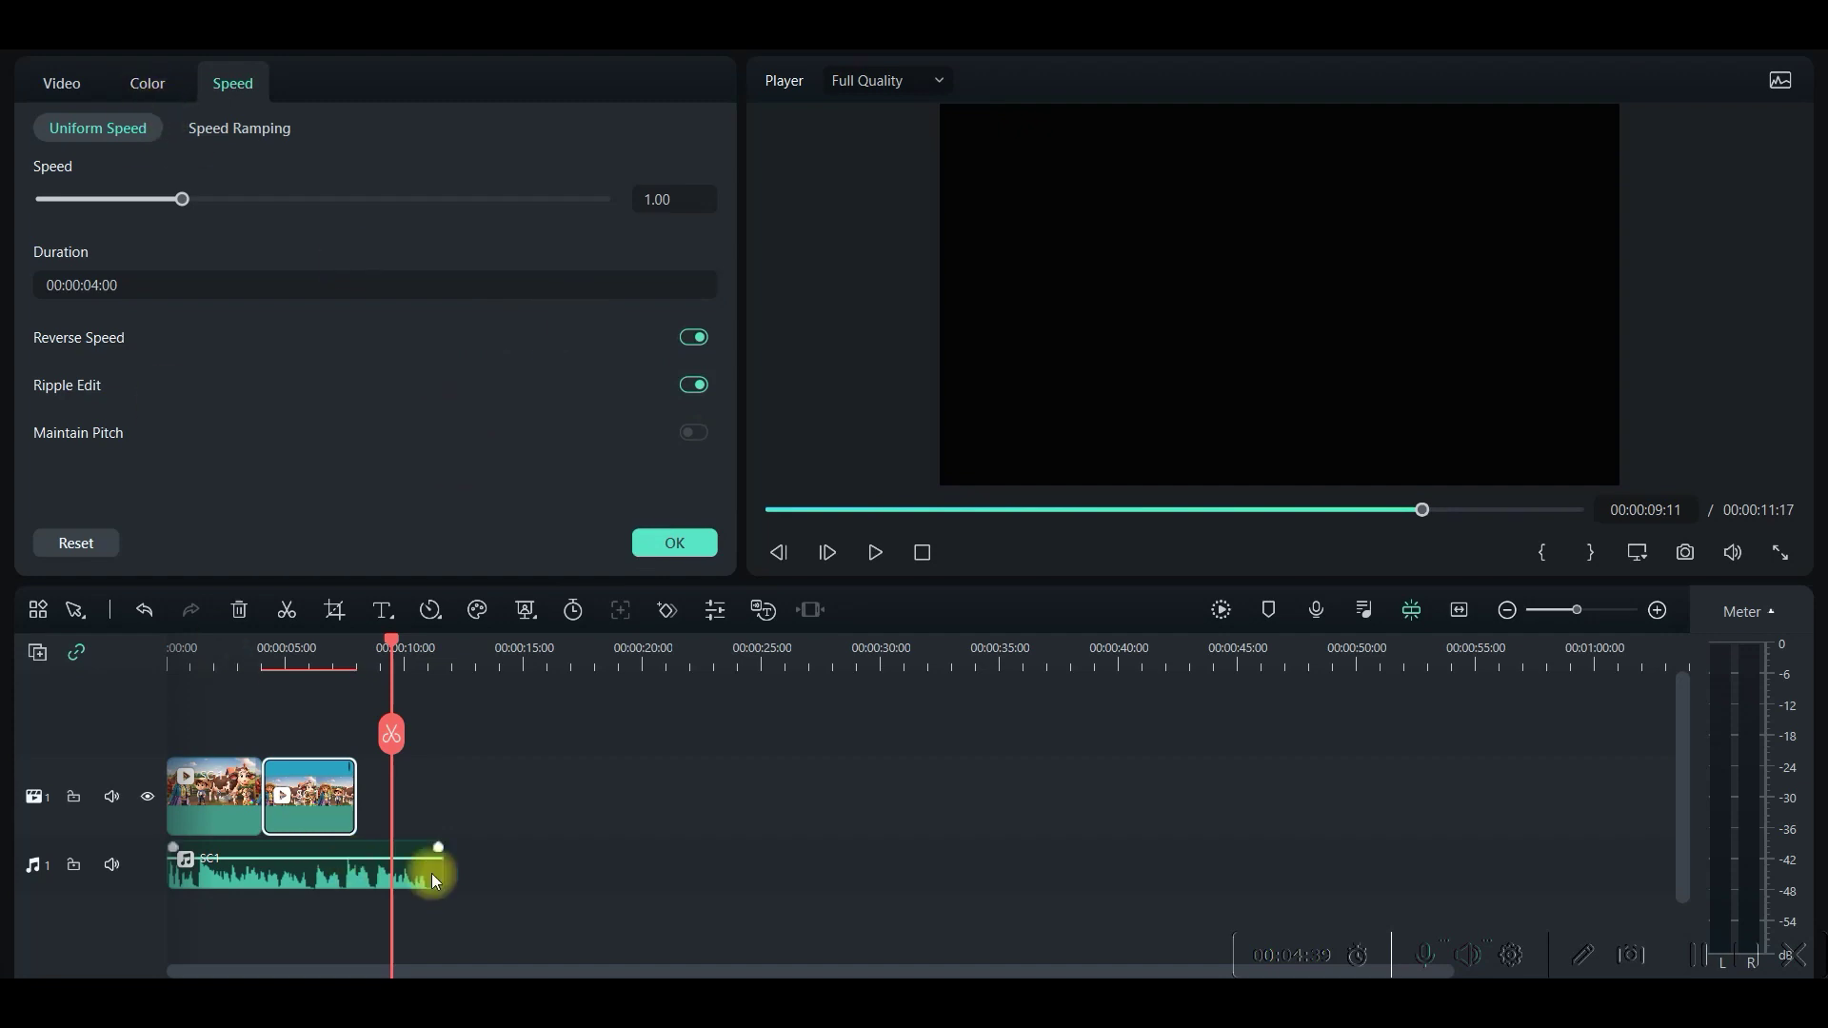
Step: Add the SC 4 scene clip to the timeline after the existing clips
click(636, 806)
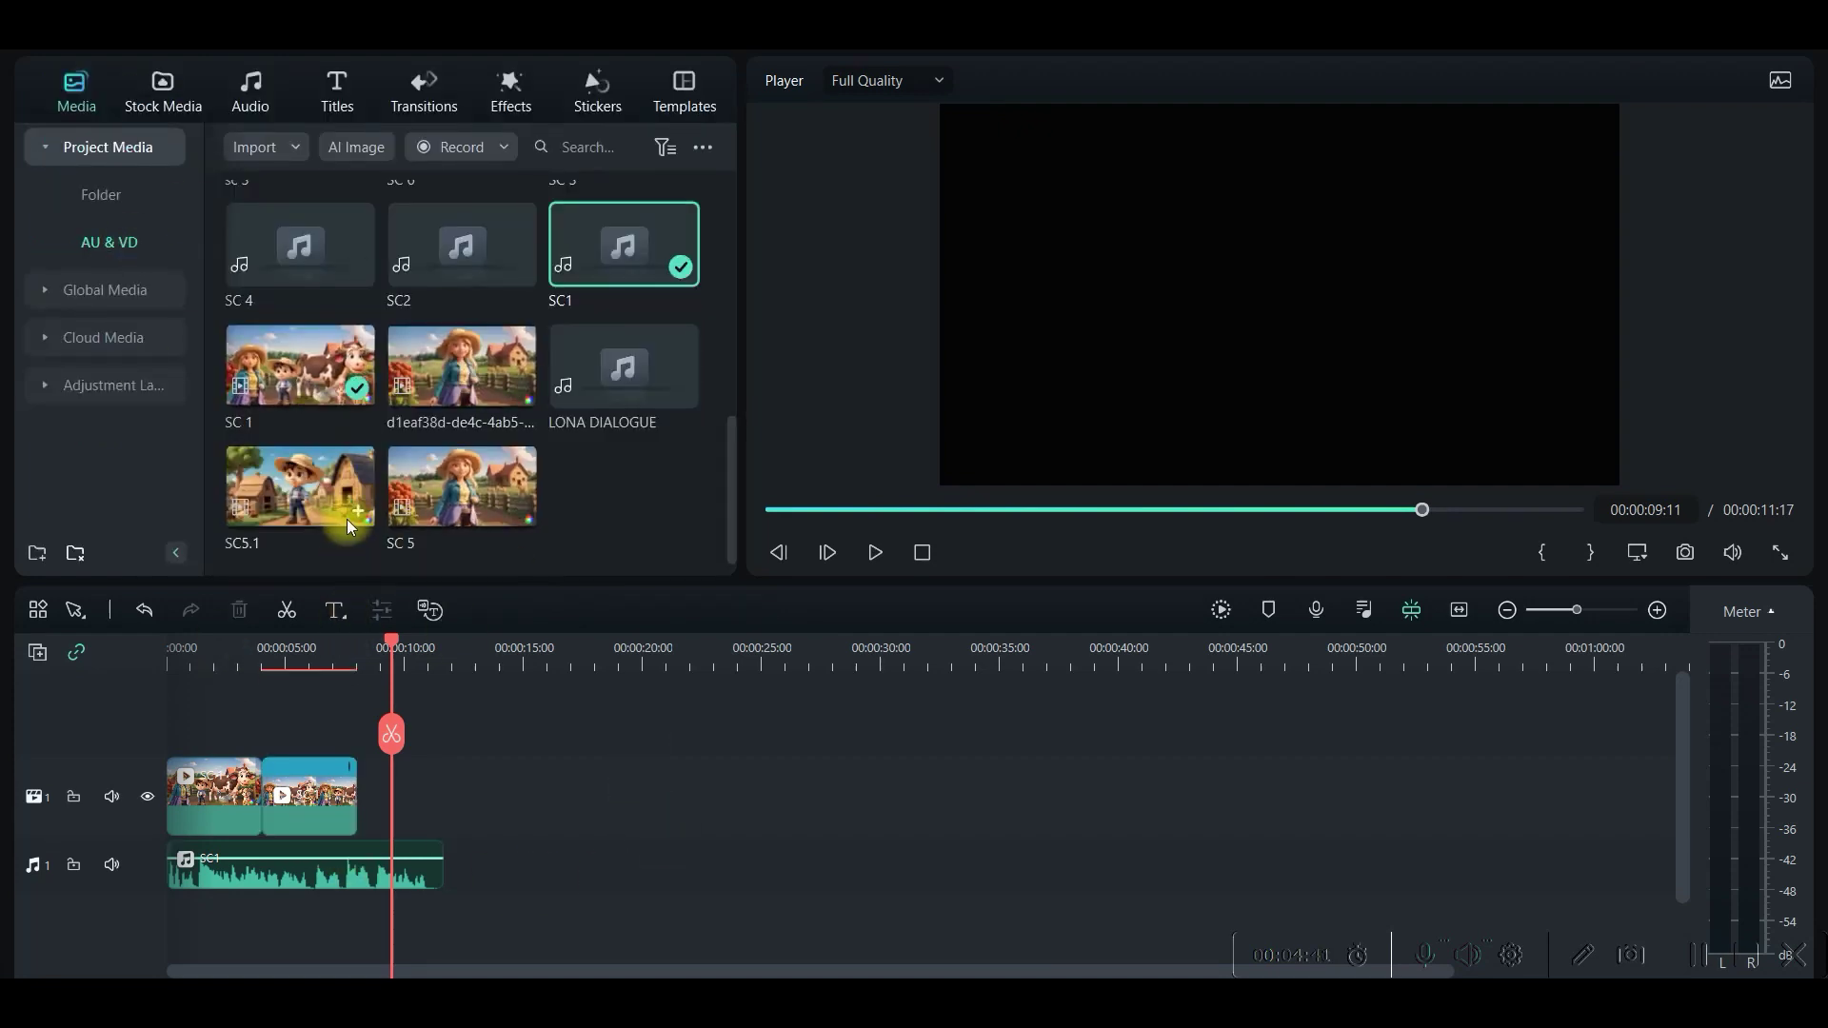
scroll(345, 409, up, 5)
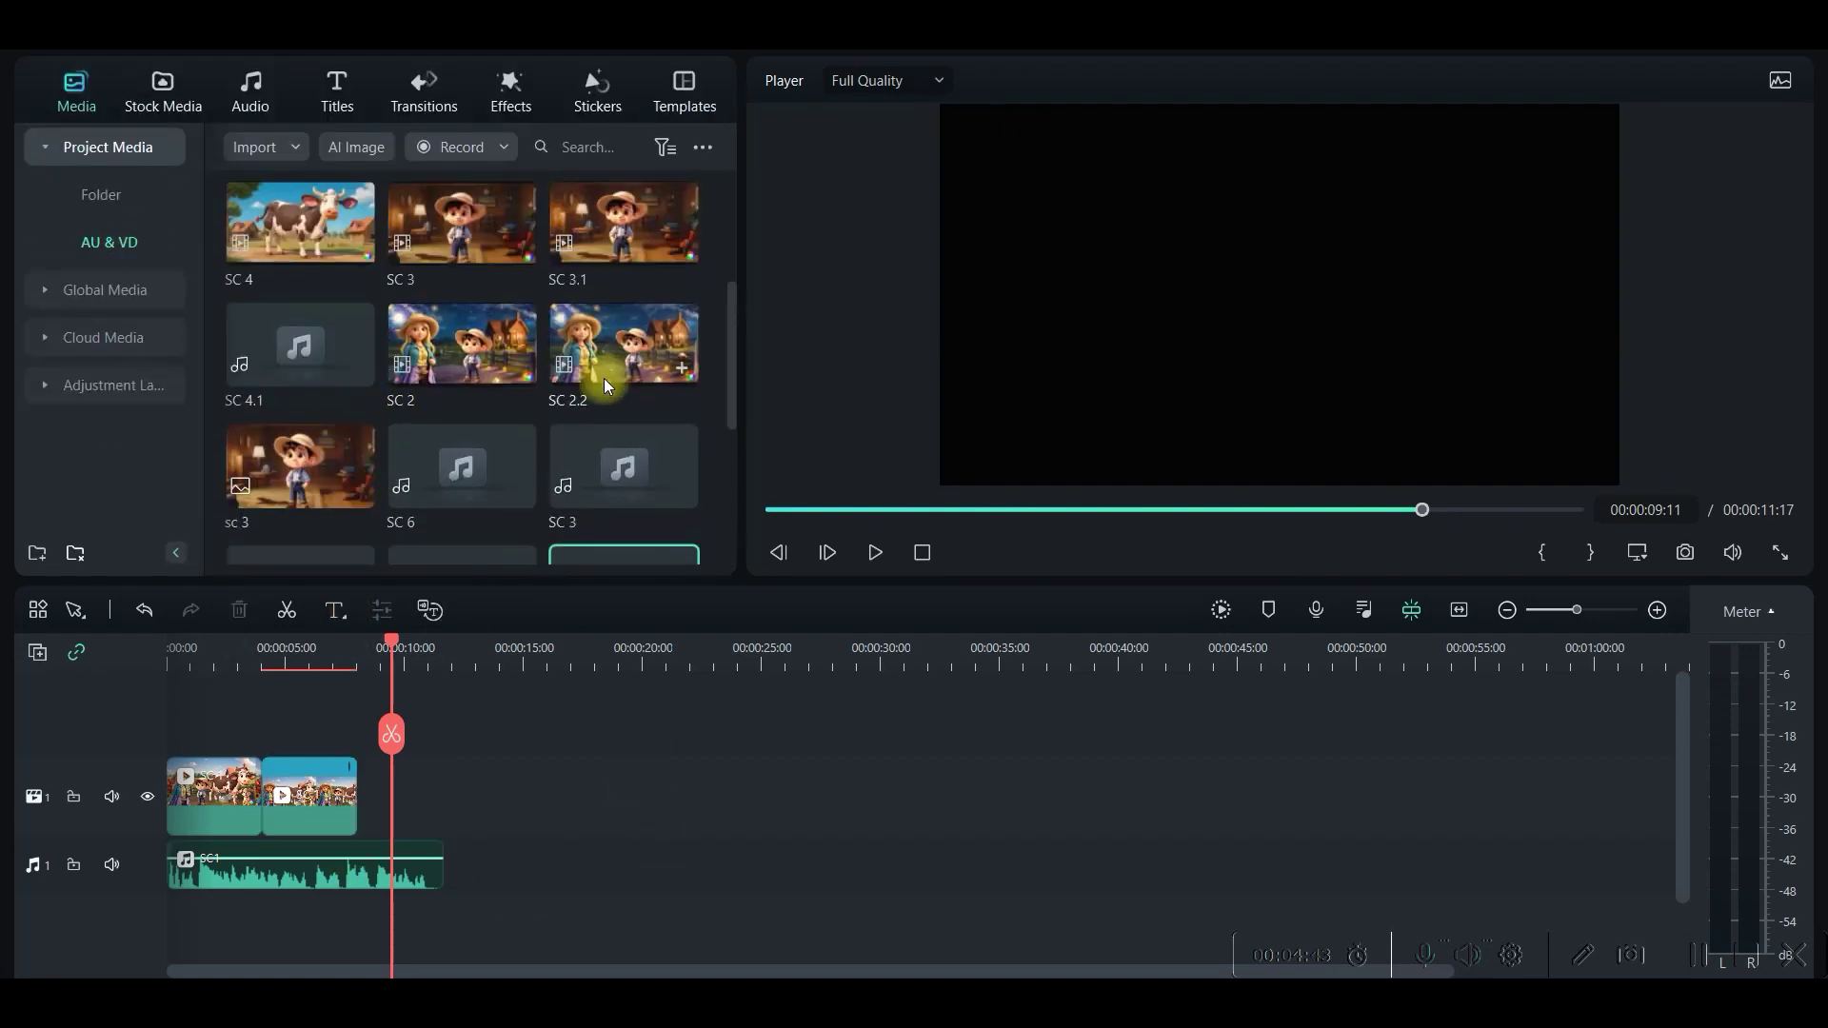
drag(295, 230, 482, 798)
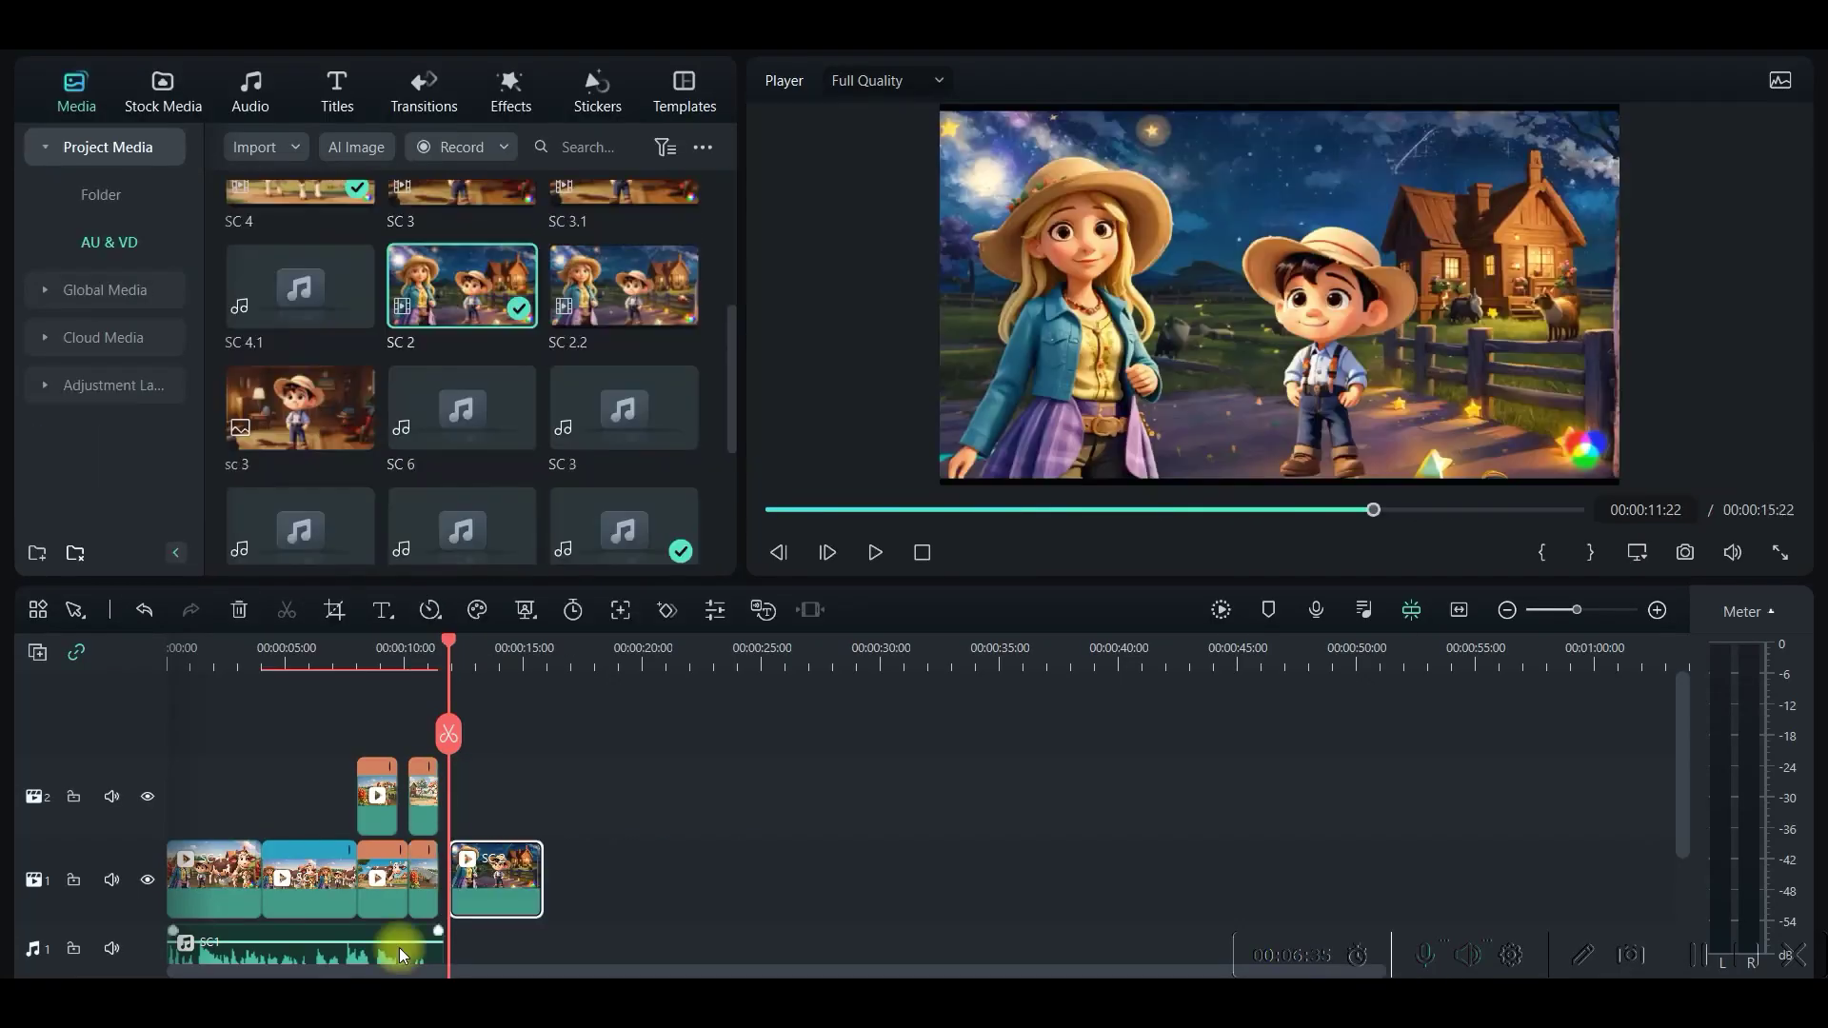
Step: Insert a Round Zoom Out transition between two track-1 clips and preview it
click(425, 96)
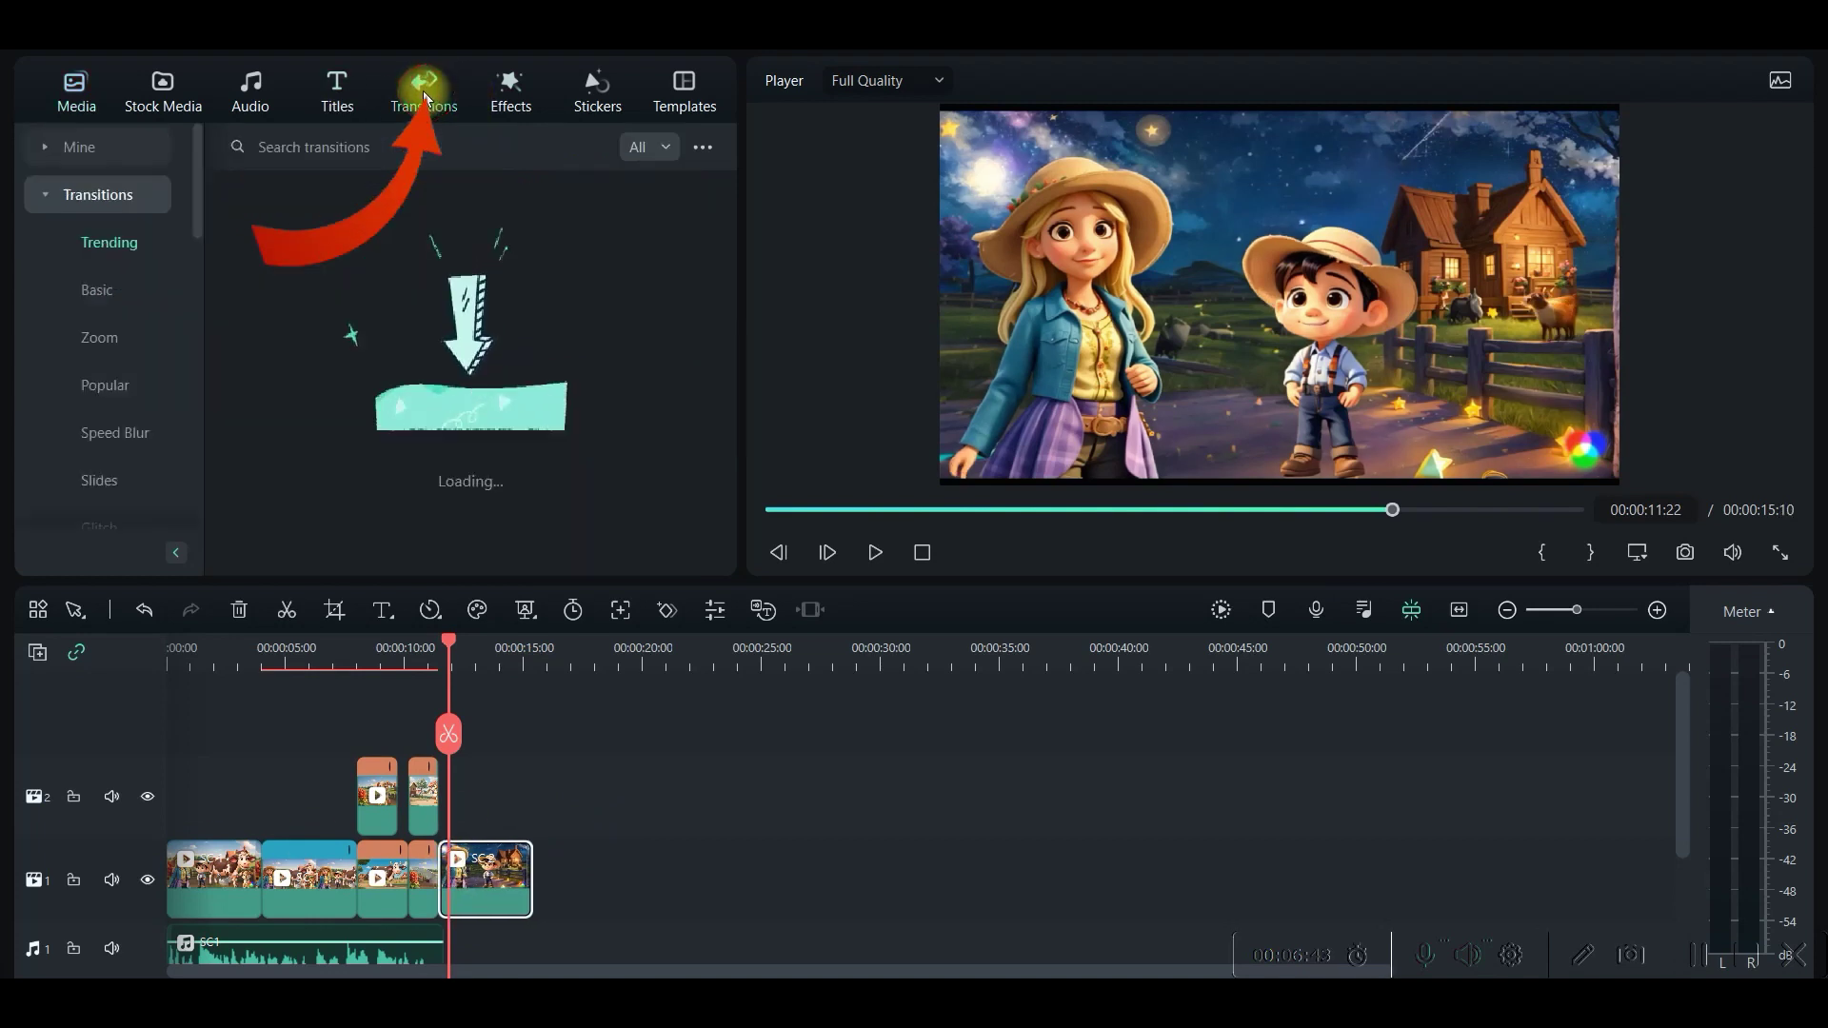
click(122, 316)
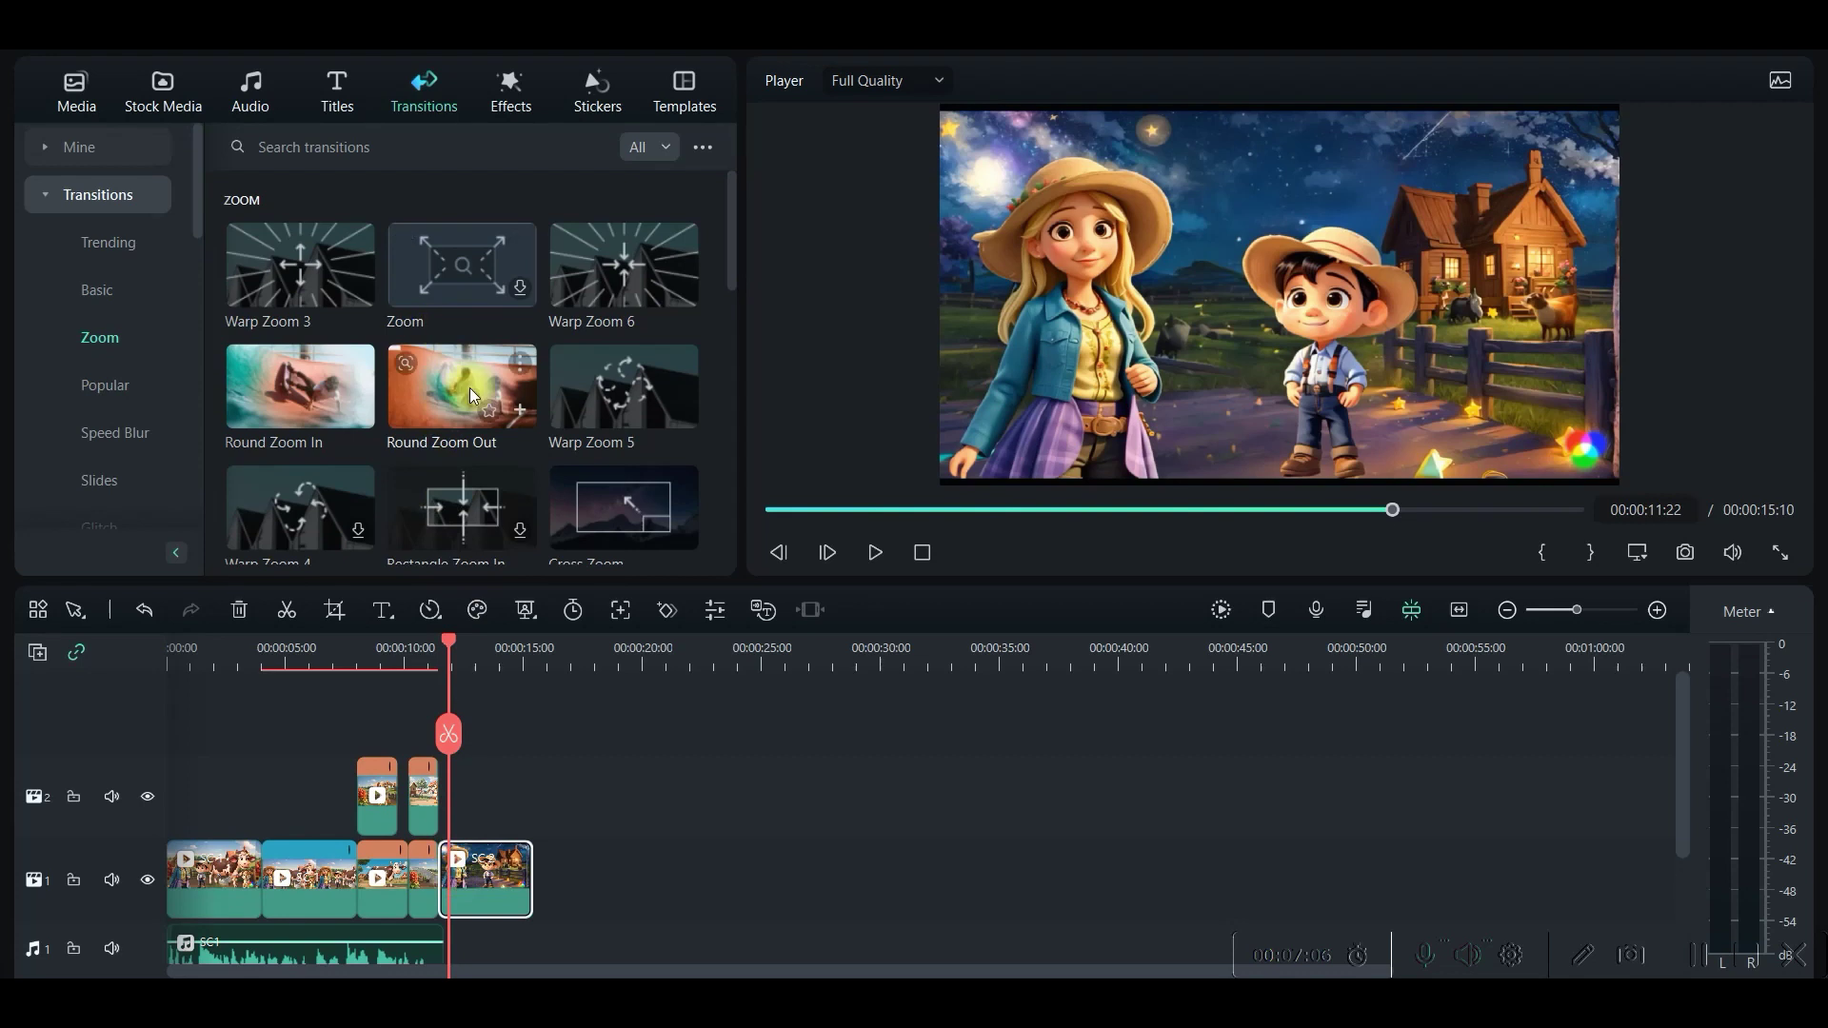
drag(423, 384, 446, 916)
click(870, 560)
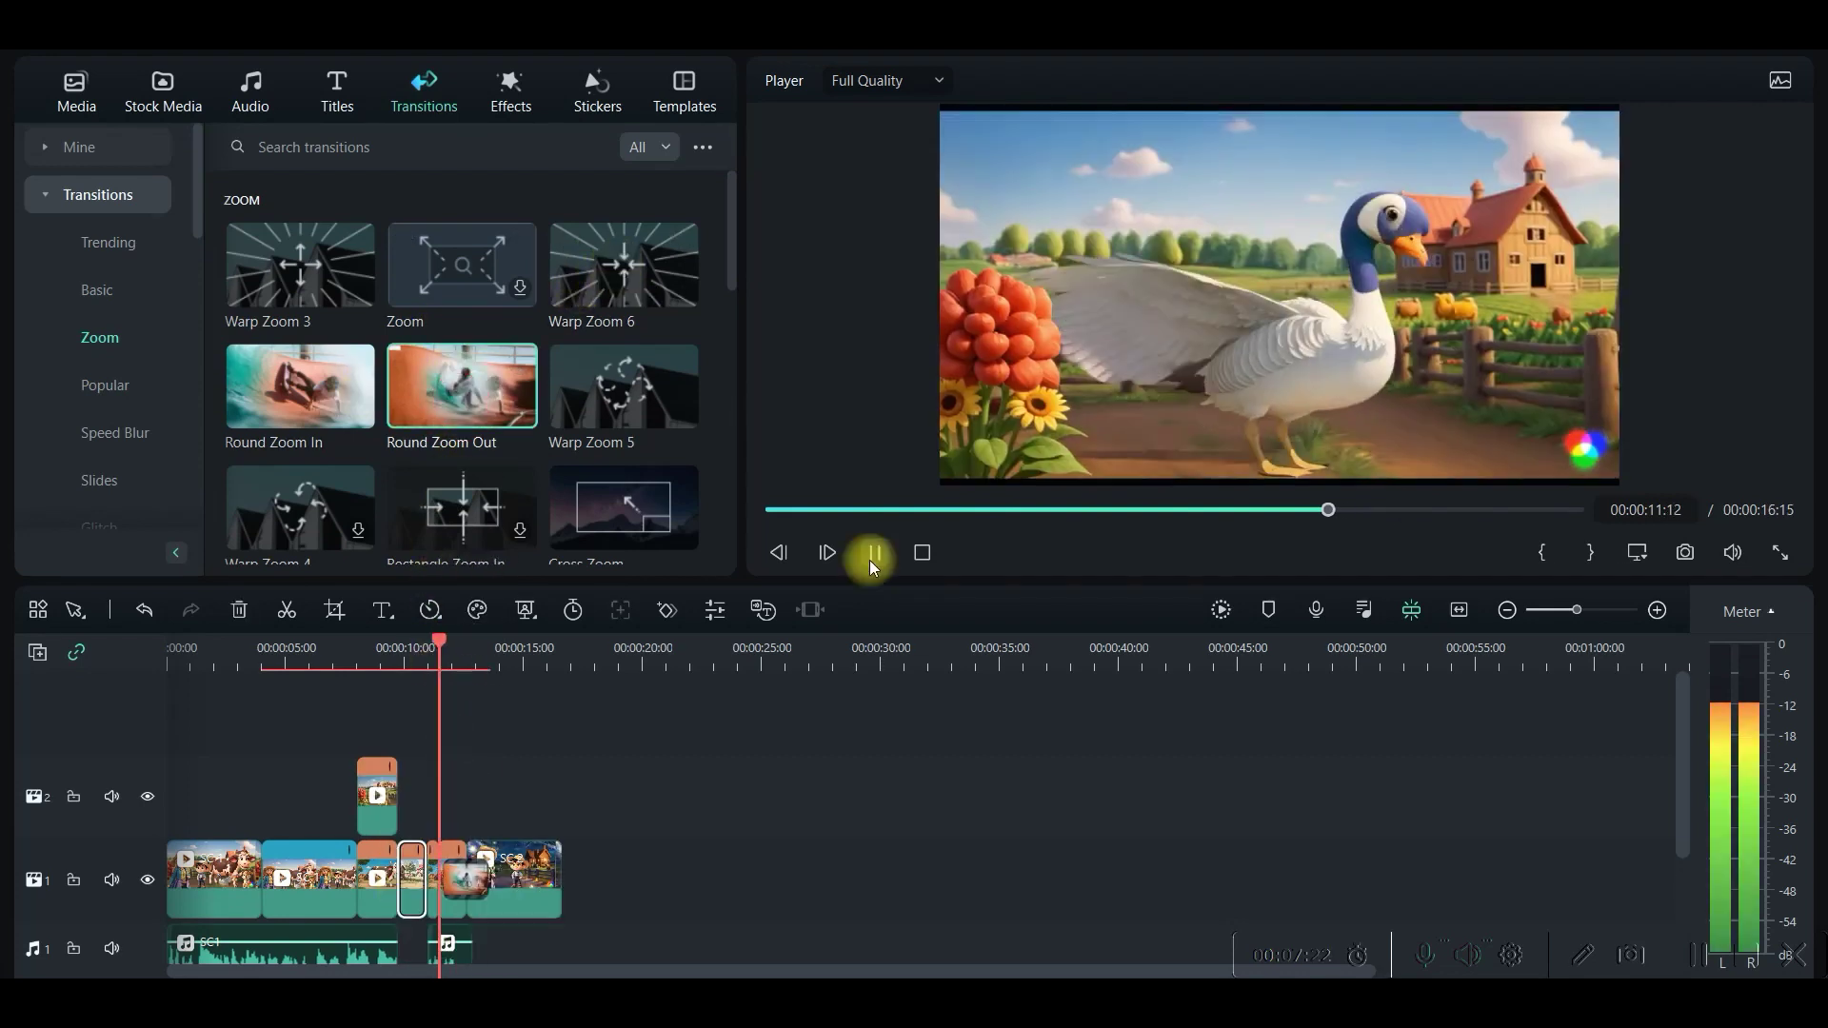
click(741, 750)
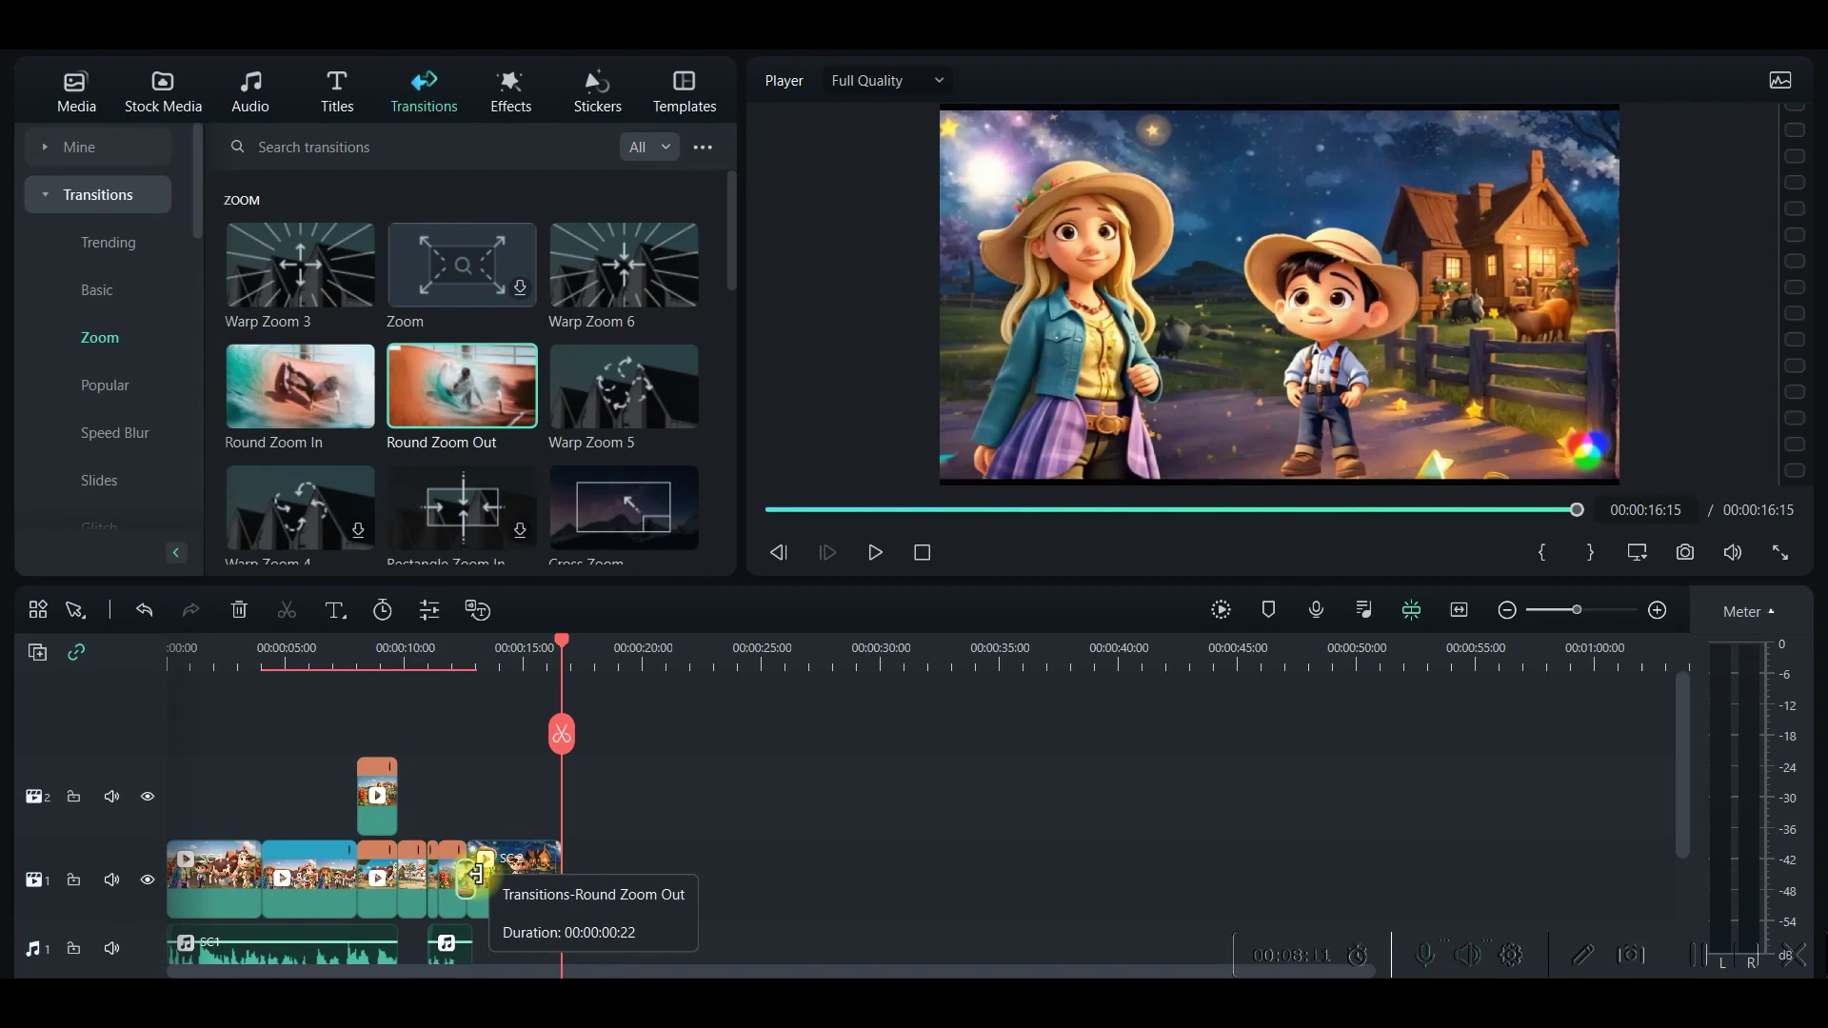
click(510, 91)
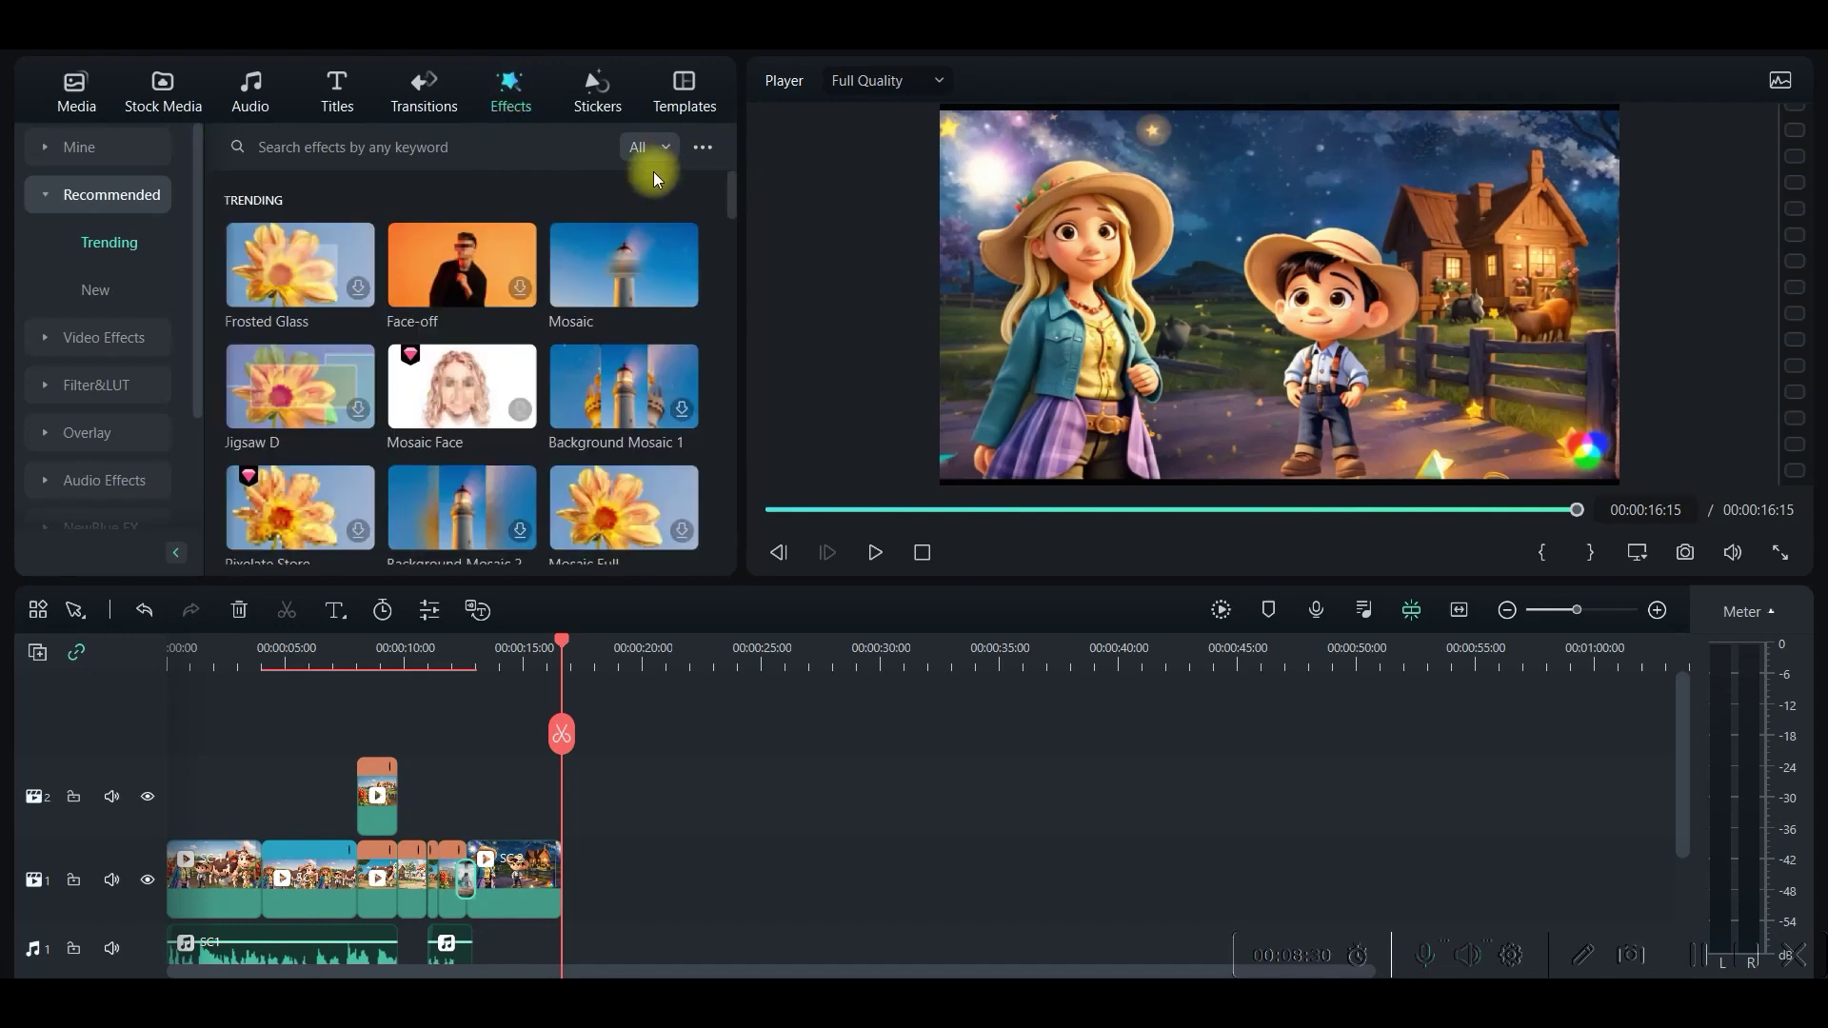
Step: Search free video effects for 'star' and add the Shiny Golden Pack overlay at the playhead
click(650, 147)
click(671, 222)
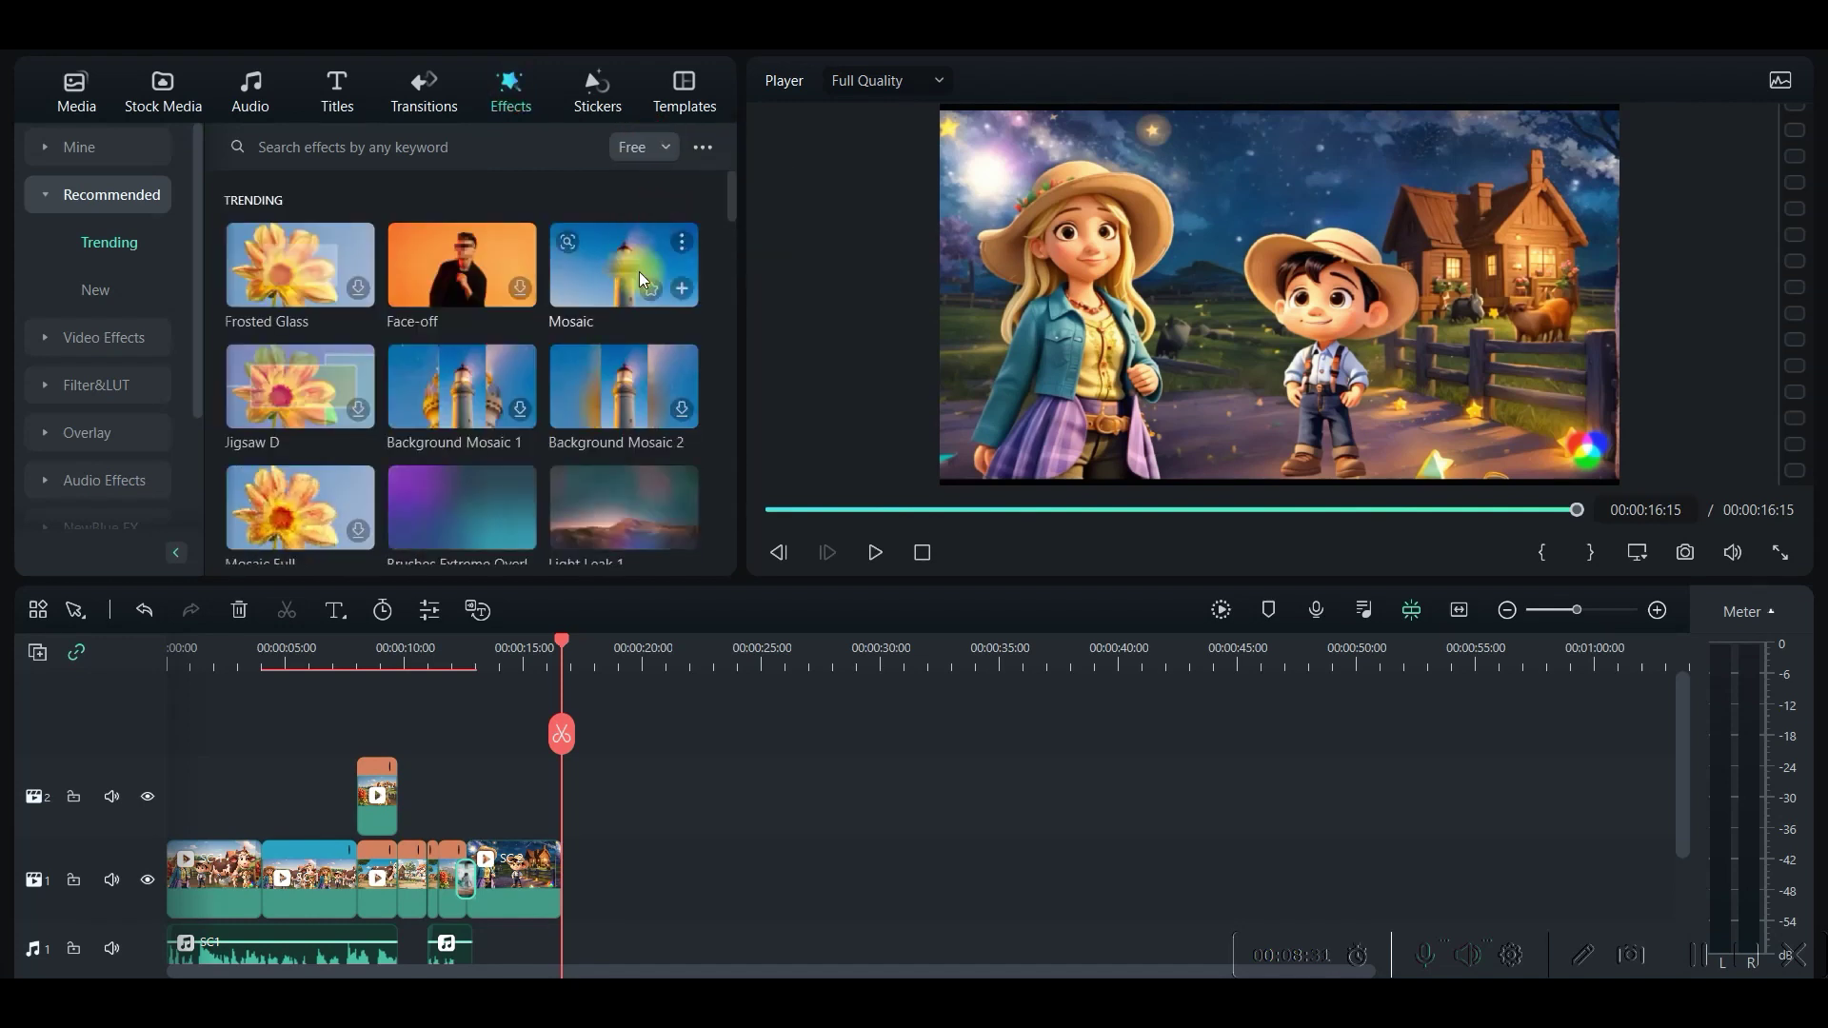
click(59, 225)
click(339, 146)
text(star)
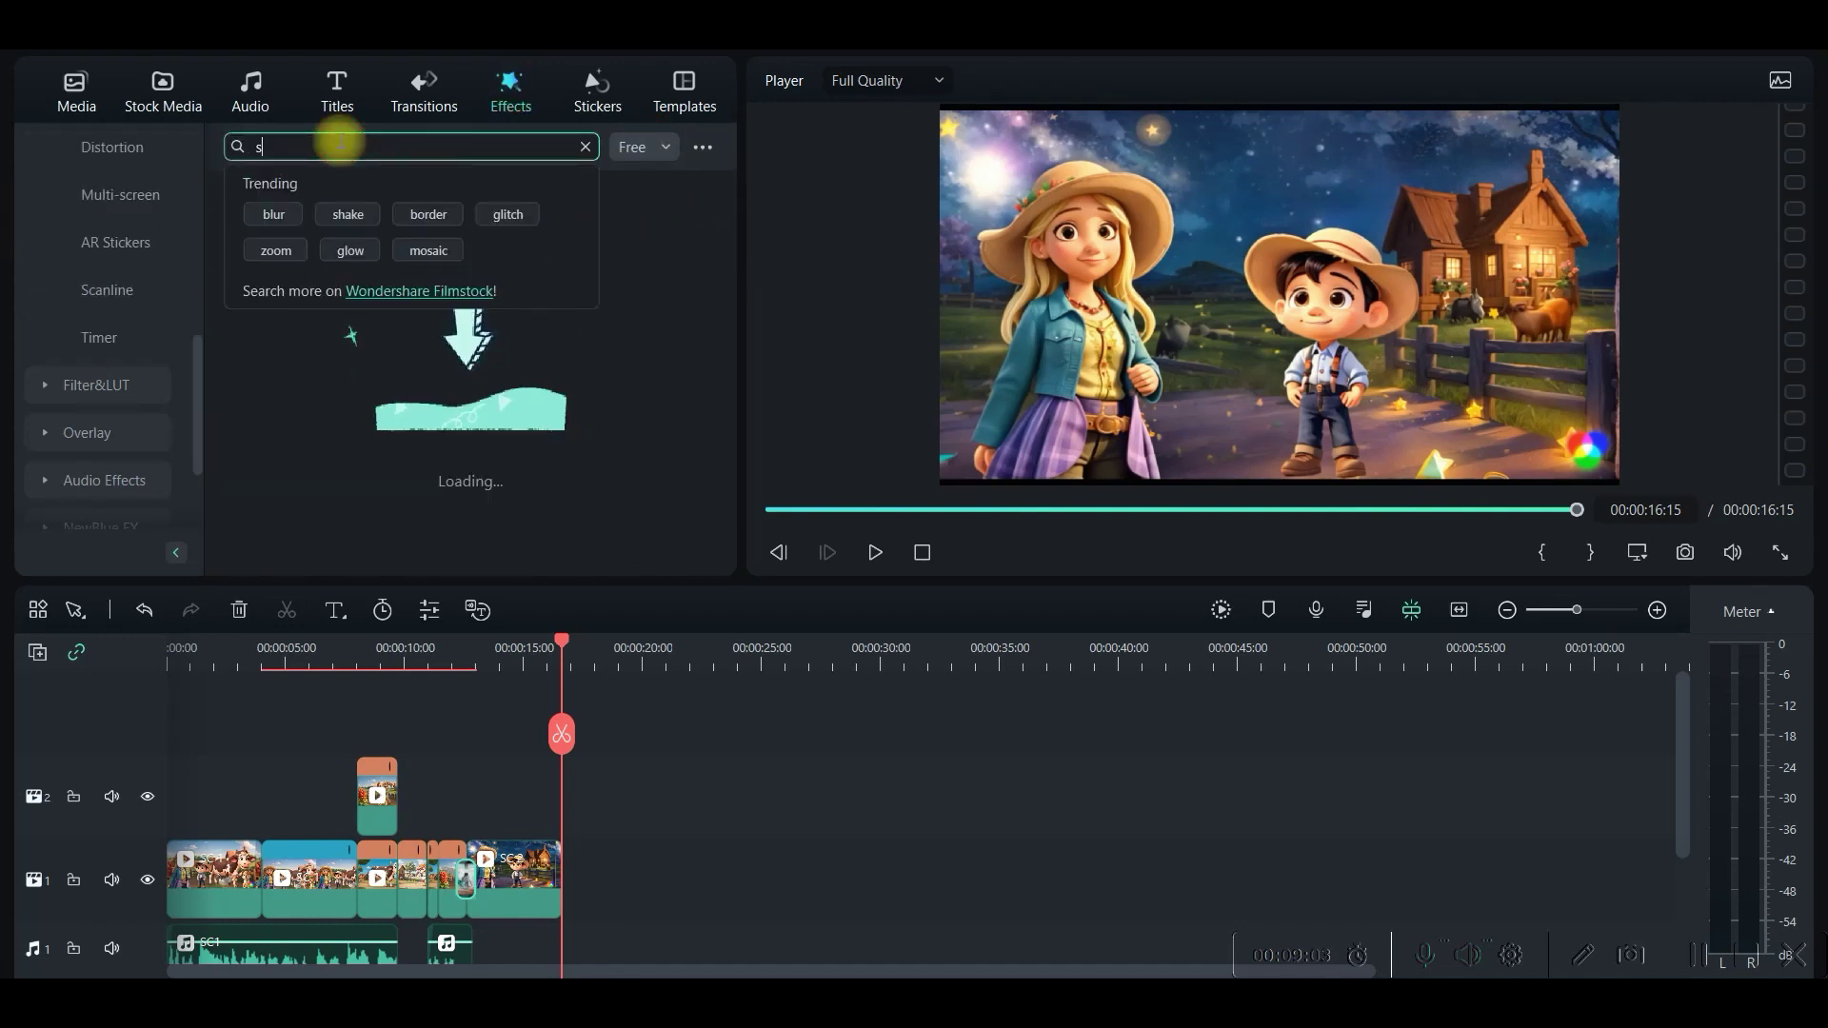
key(Return)
drag(602, 345, 479, 779)
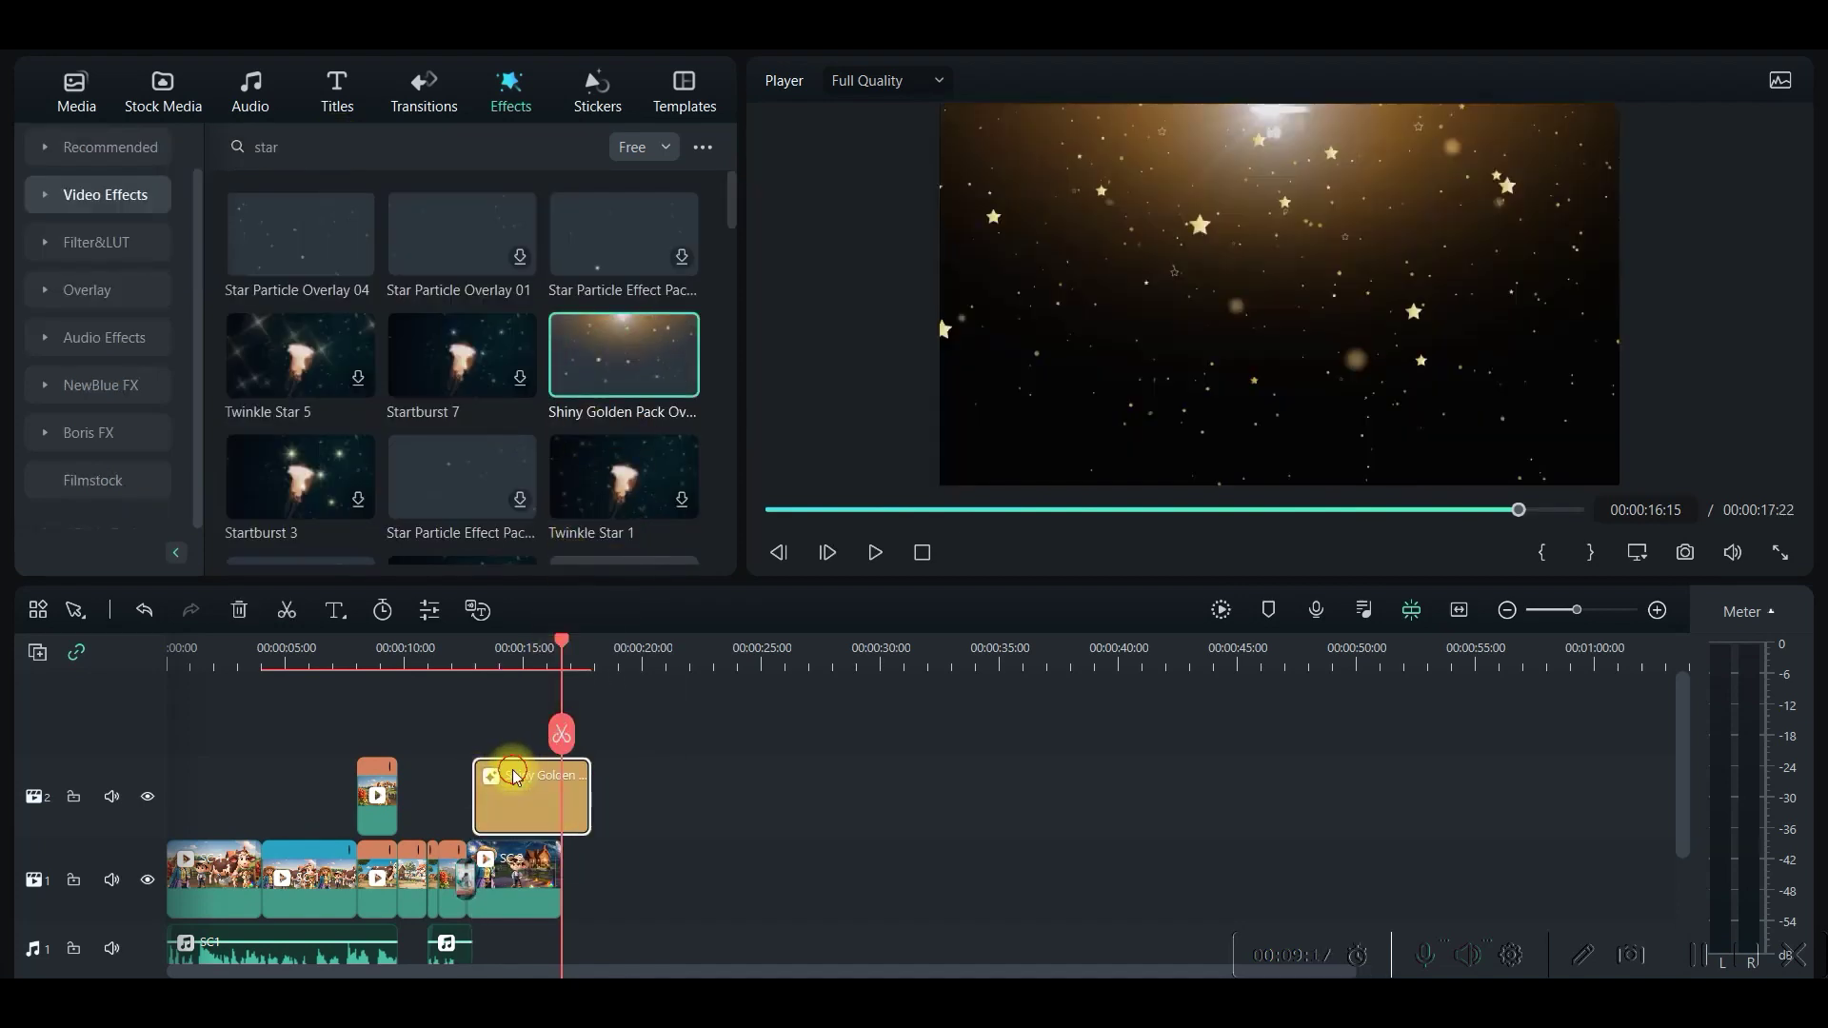
Step: Set the golden overlay's opacity to 43% and add Star Particle Overlay 04 at the film's start
double_click(510, 773)
drag(600, 265, 283, 266)
drag(341, 632, 443, 632)
click(872, 553)
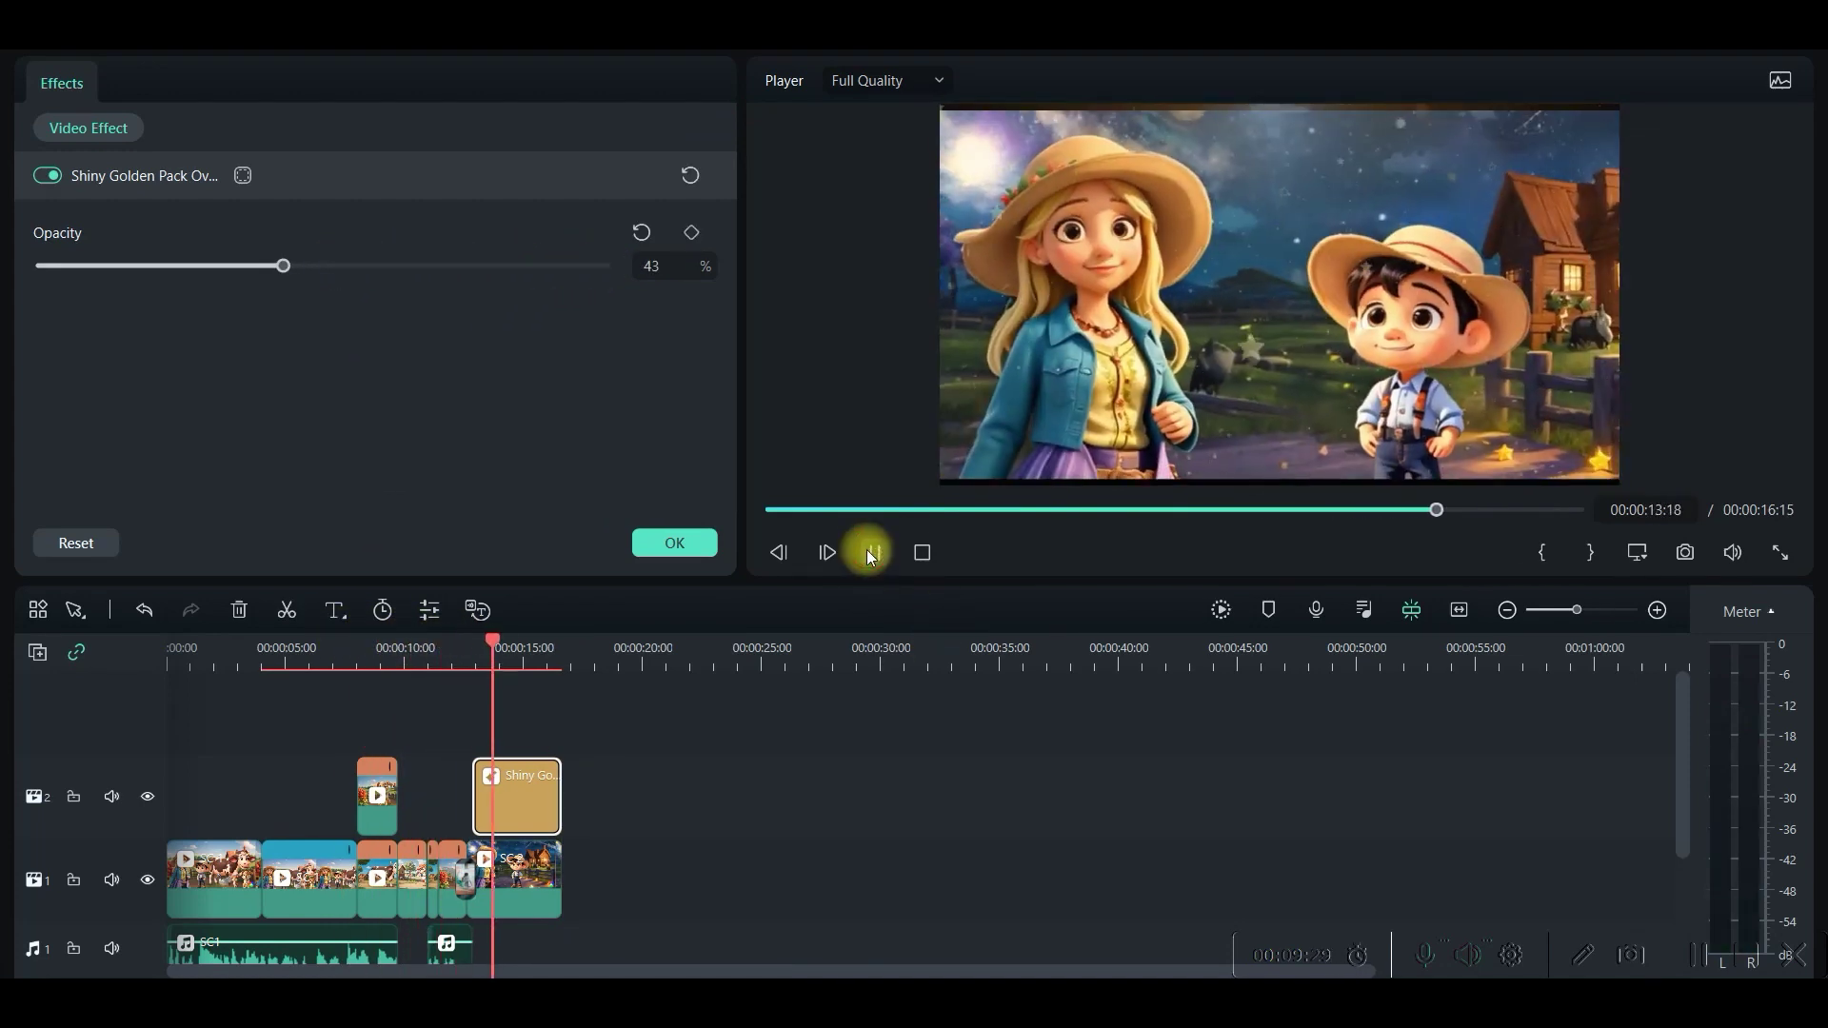
click(768, 742)
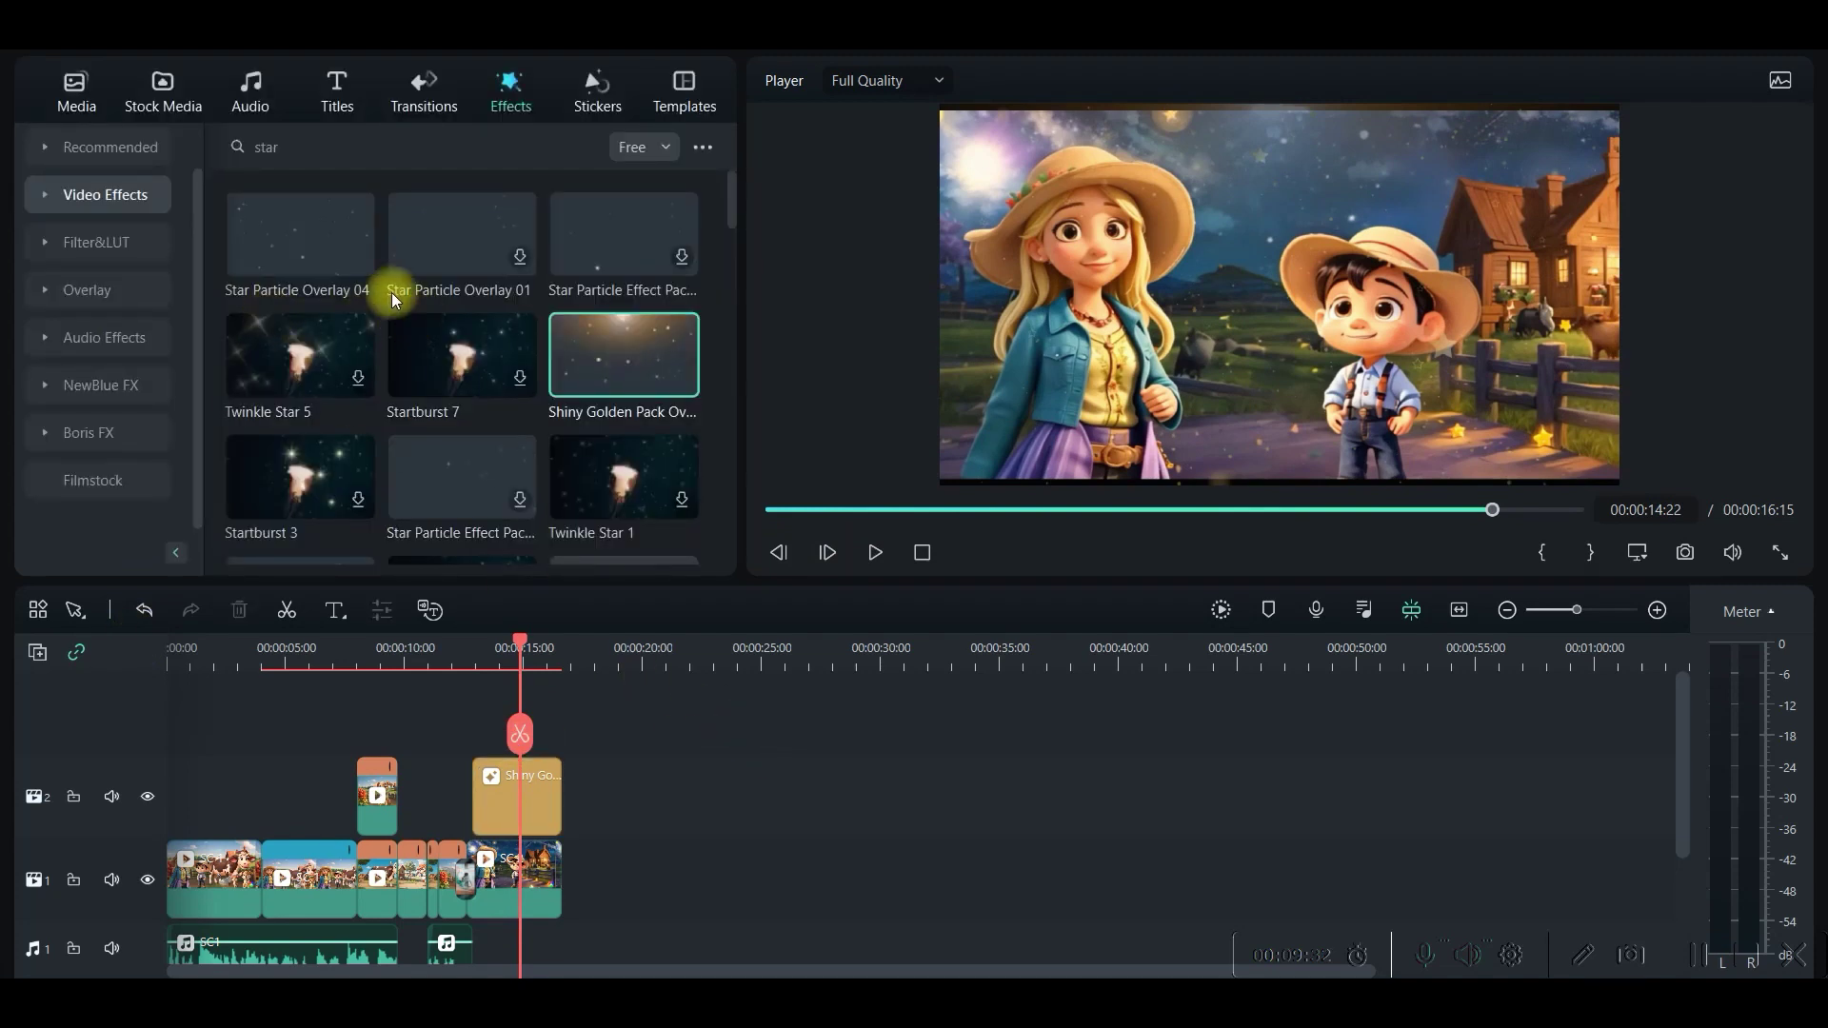
drag(283, 246, 176, 781)
key(Home)
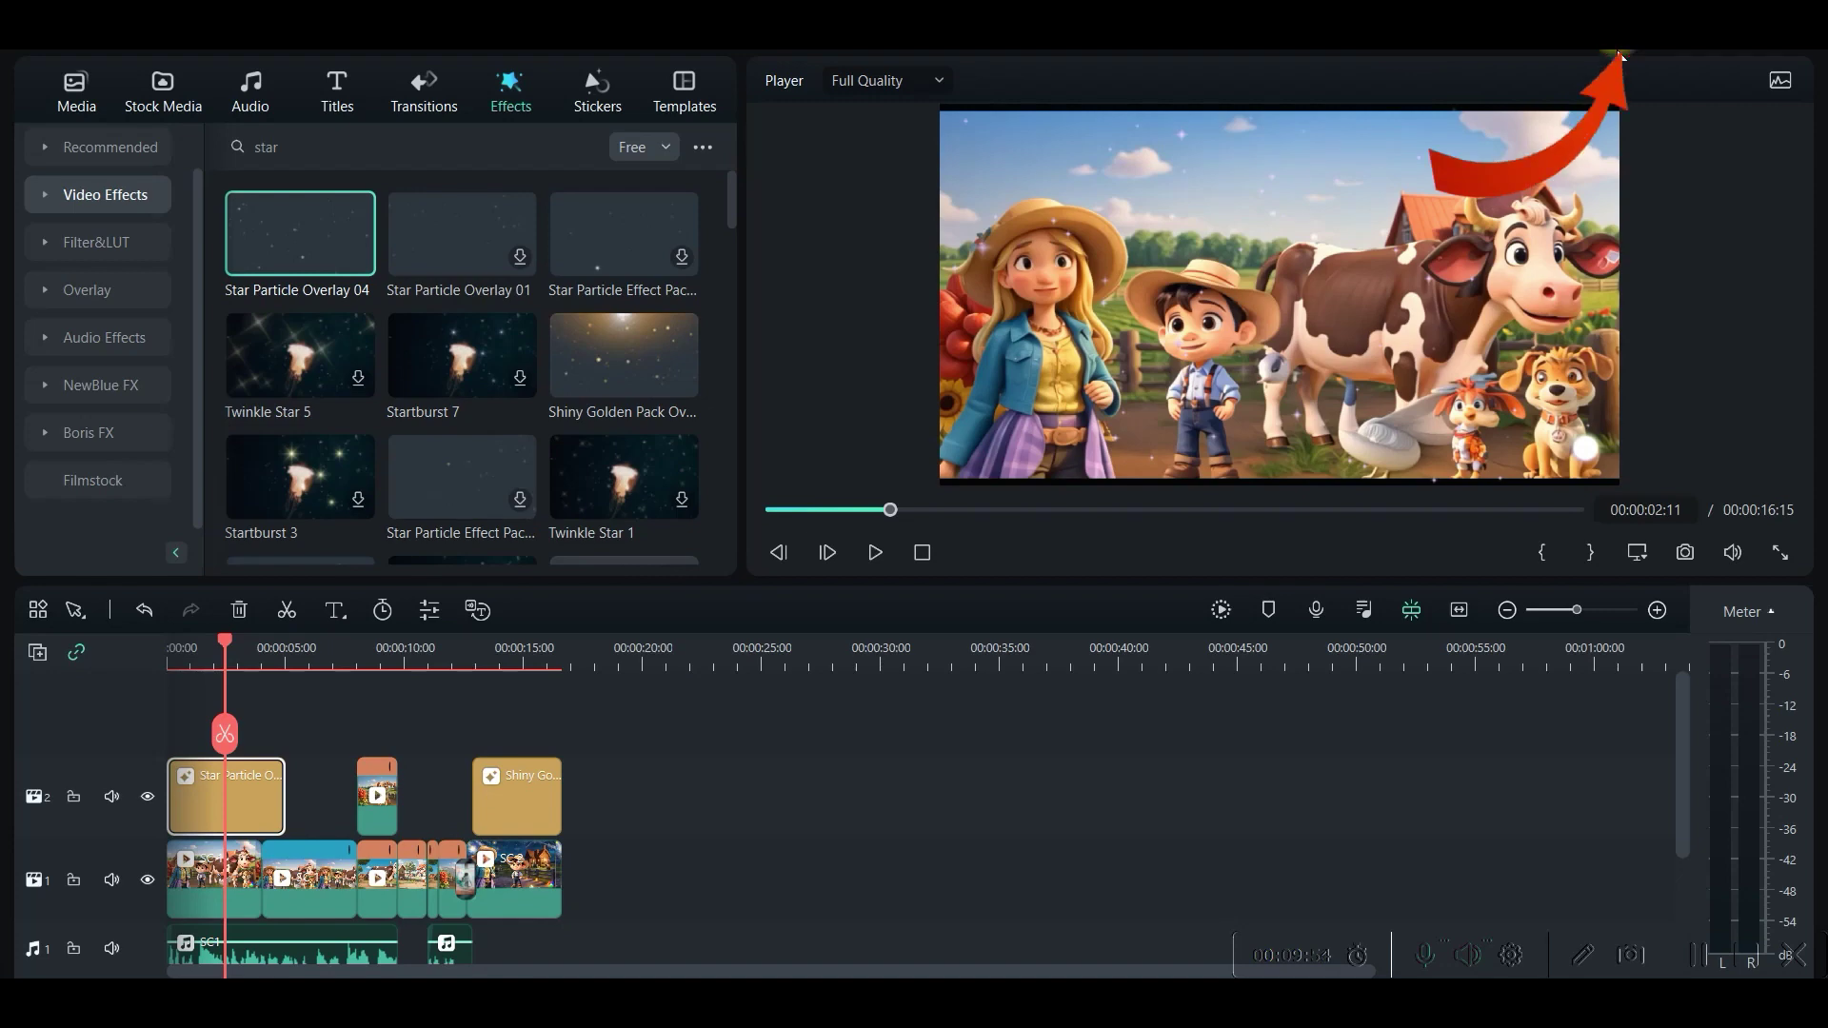
Step: Export the 16-second film as a Higher-quality 1920x1080, 25 fps MP4
click(1618, 54)
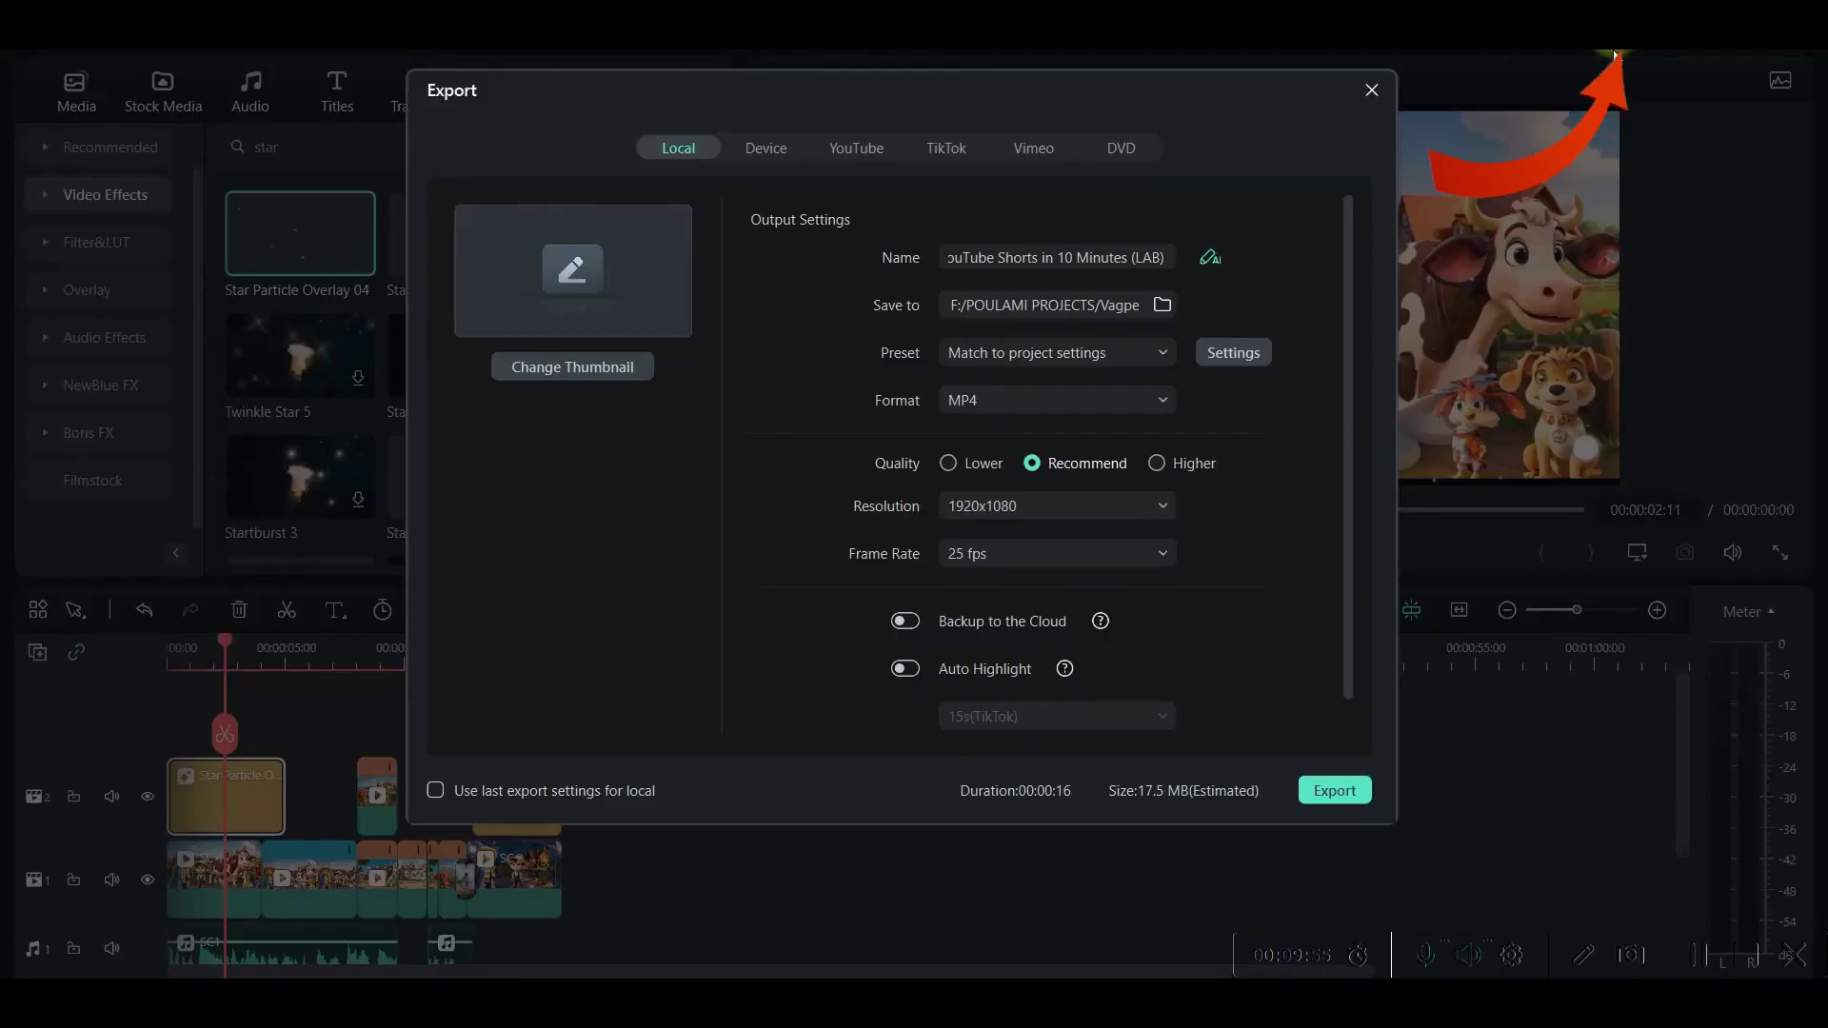
click(1163, 310)
click(1276, 73)
click(1156, 464)
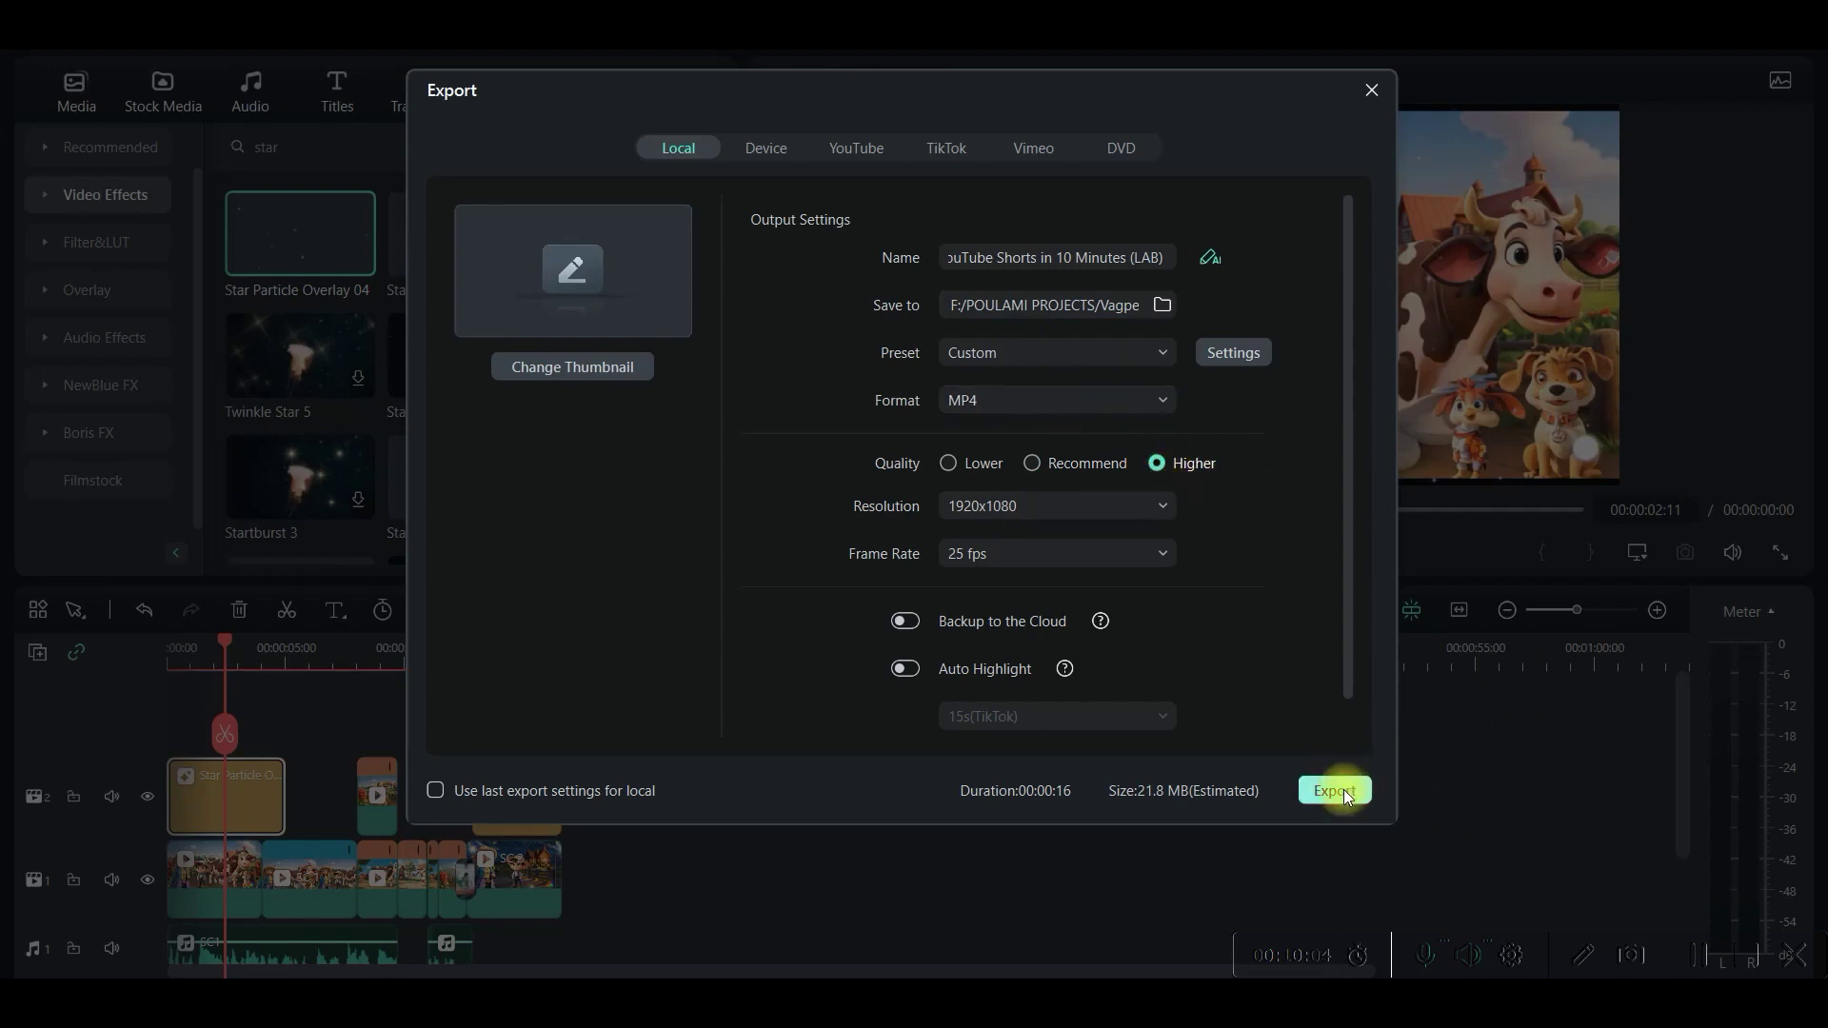
key(Escape)
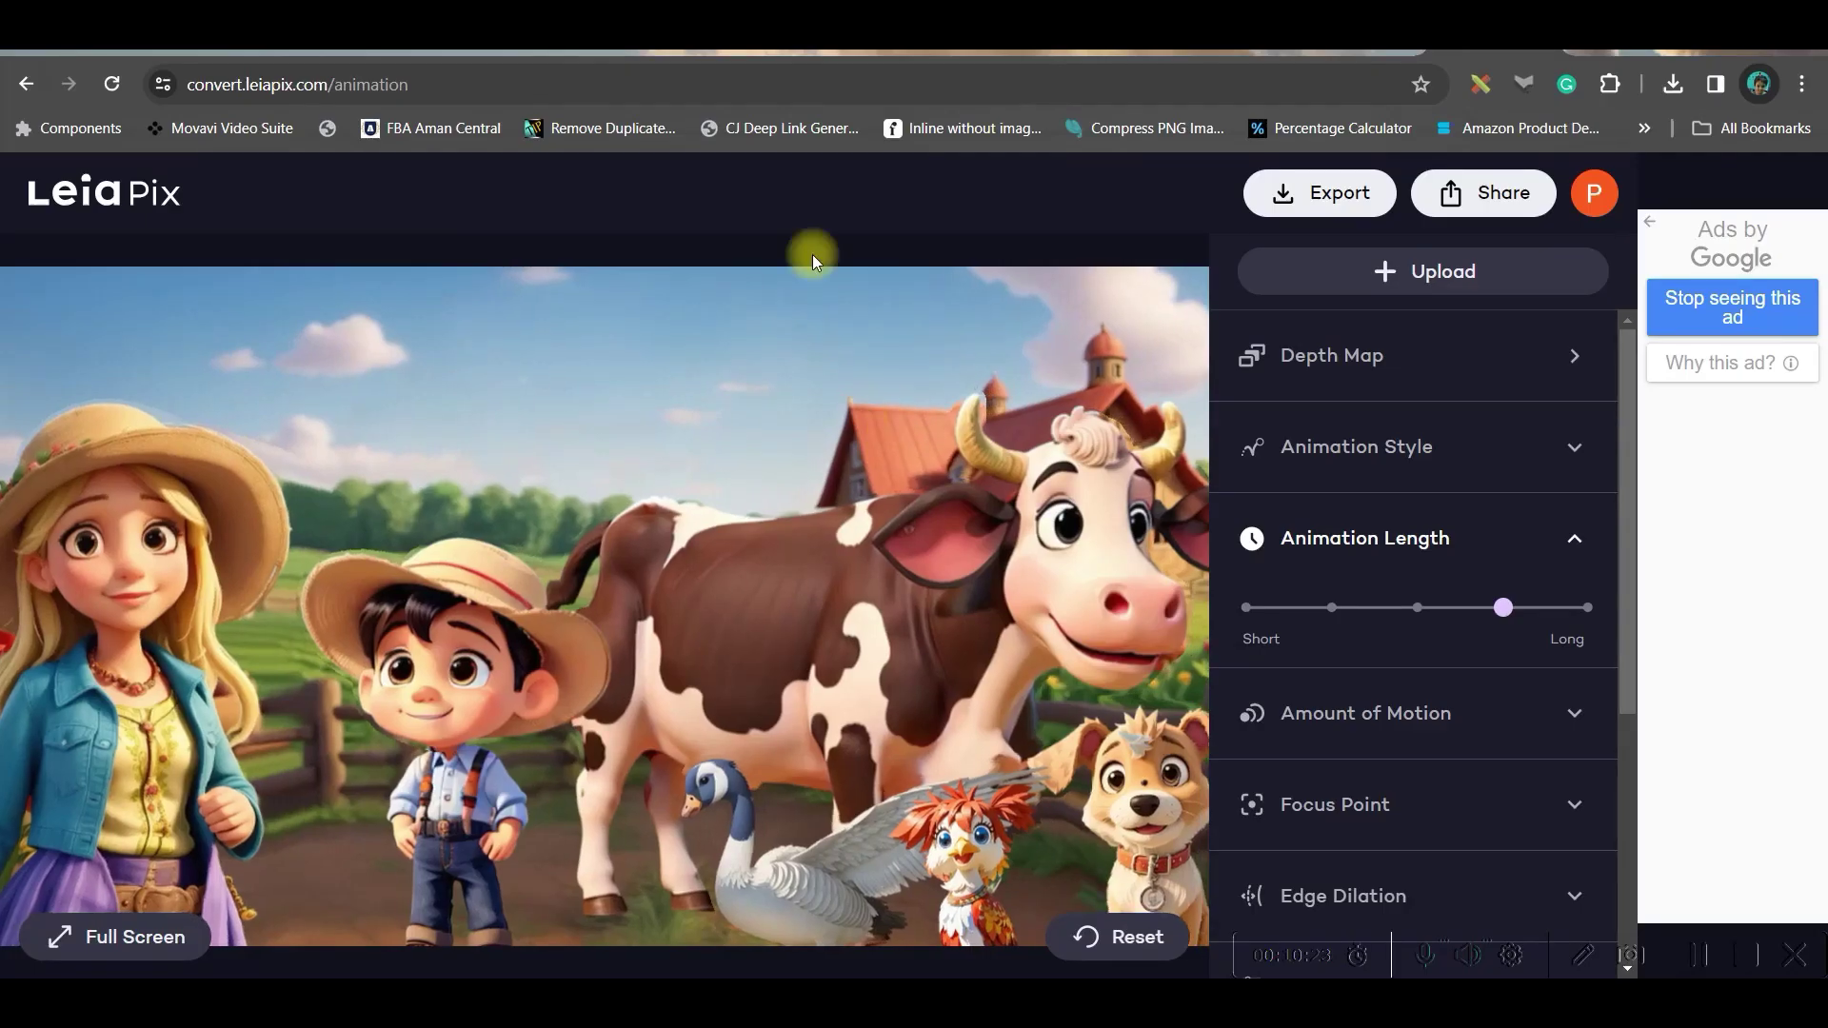
Step: Switch from LeiaPix to the blank VEED.io editor tab
click(1343, 57)
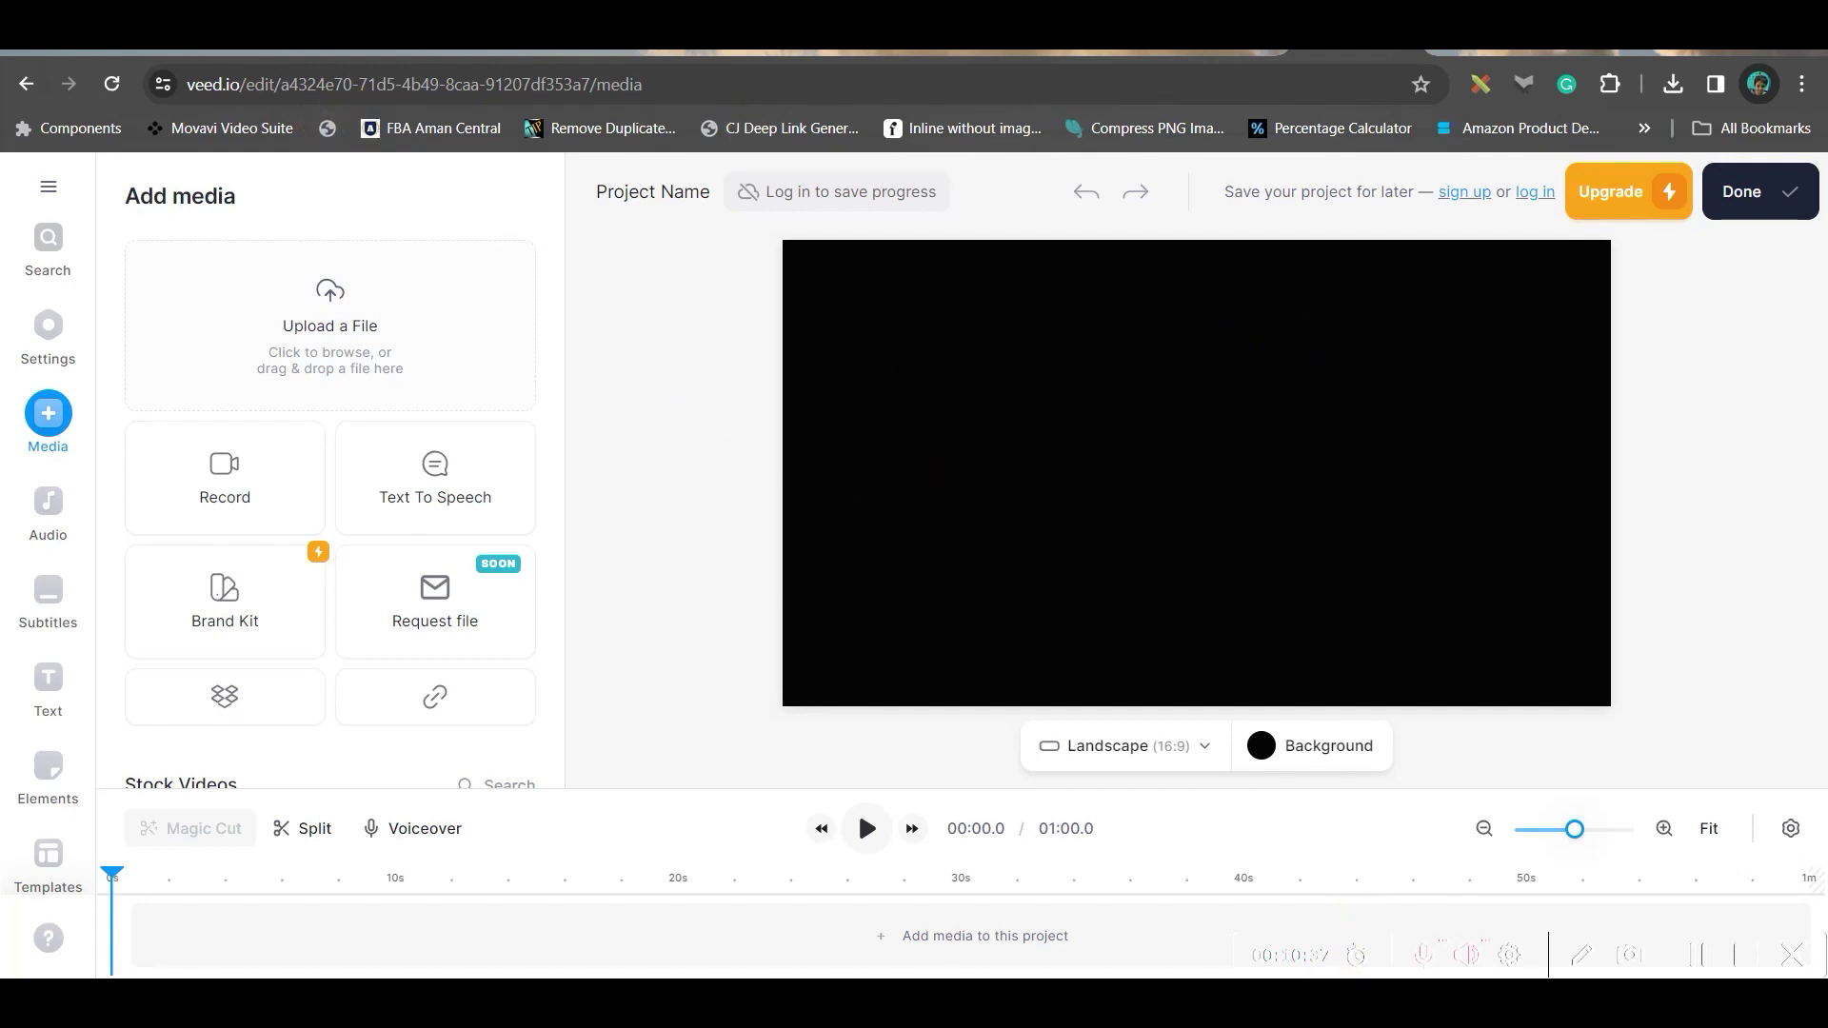
Step: Switch back to the new, empty Filmora project
key(alt+Tab)
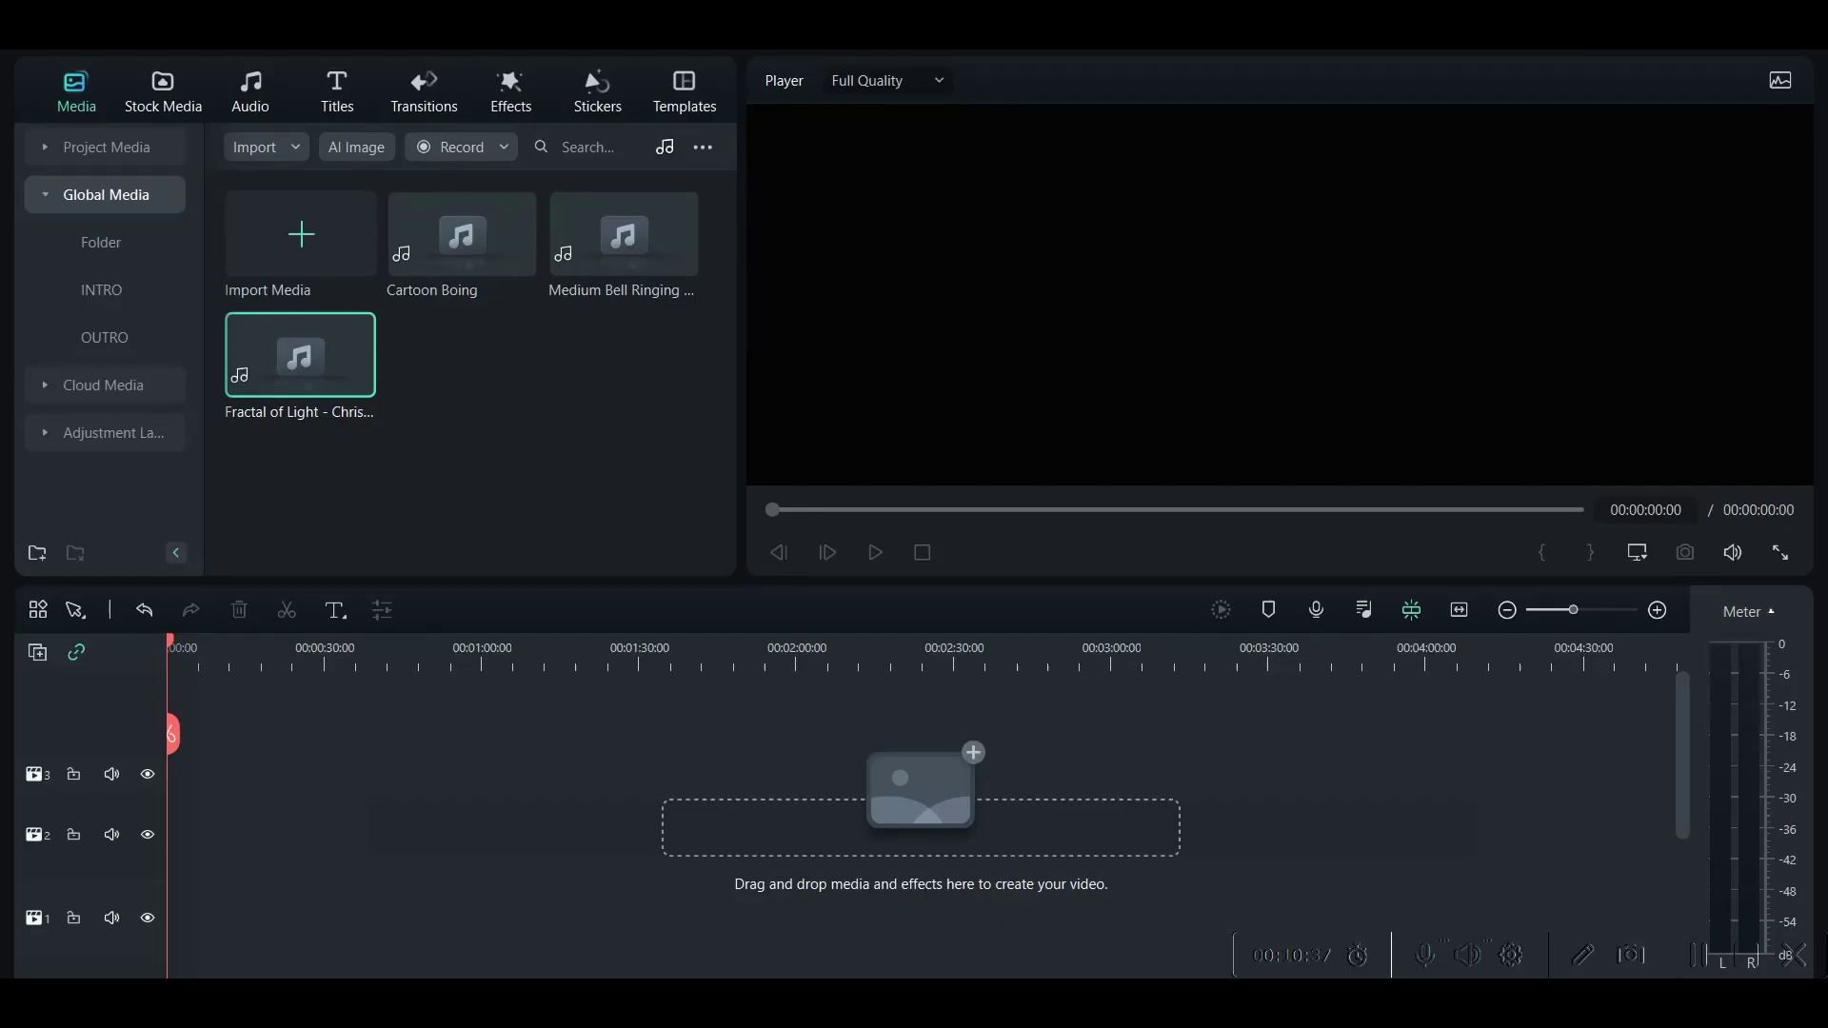
Step: Find the plain Green colour clip in Stock Media and place it on the timeline
click(163, 96)
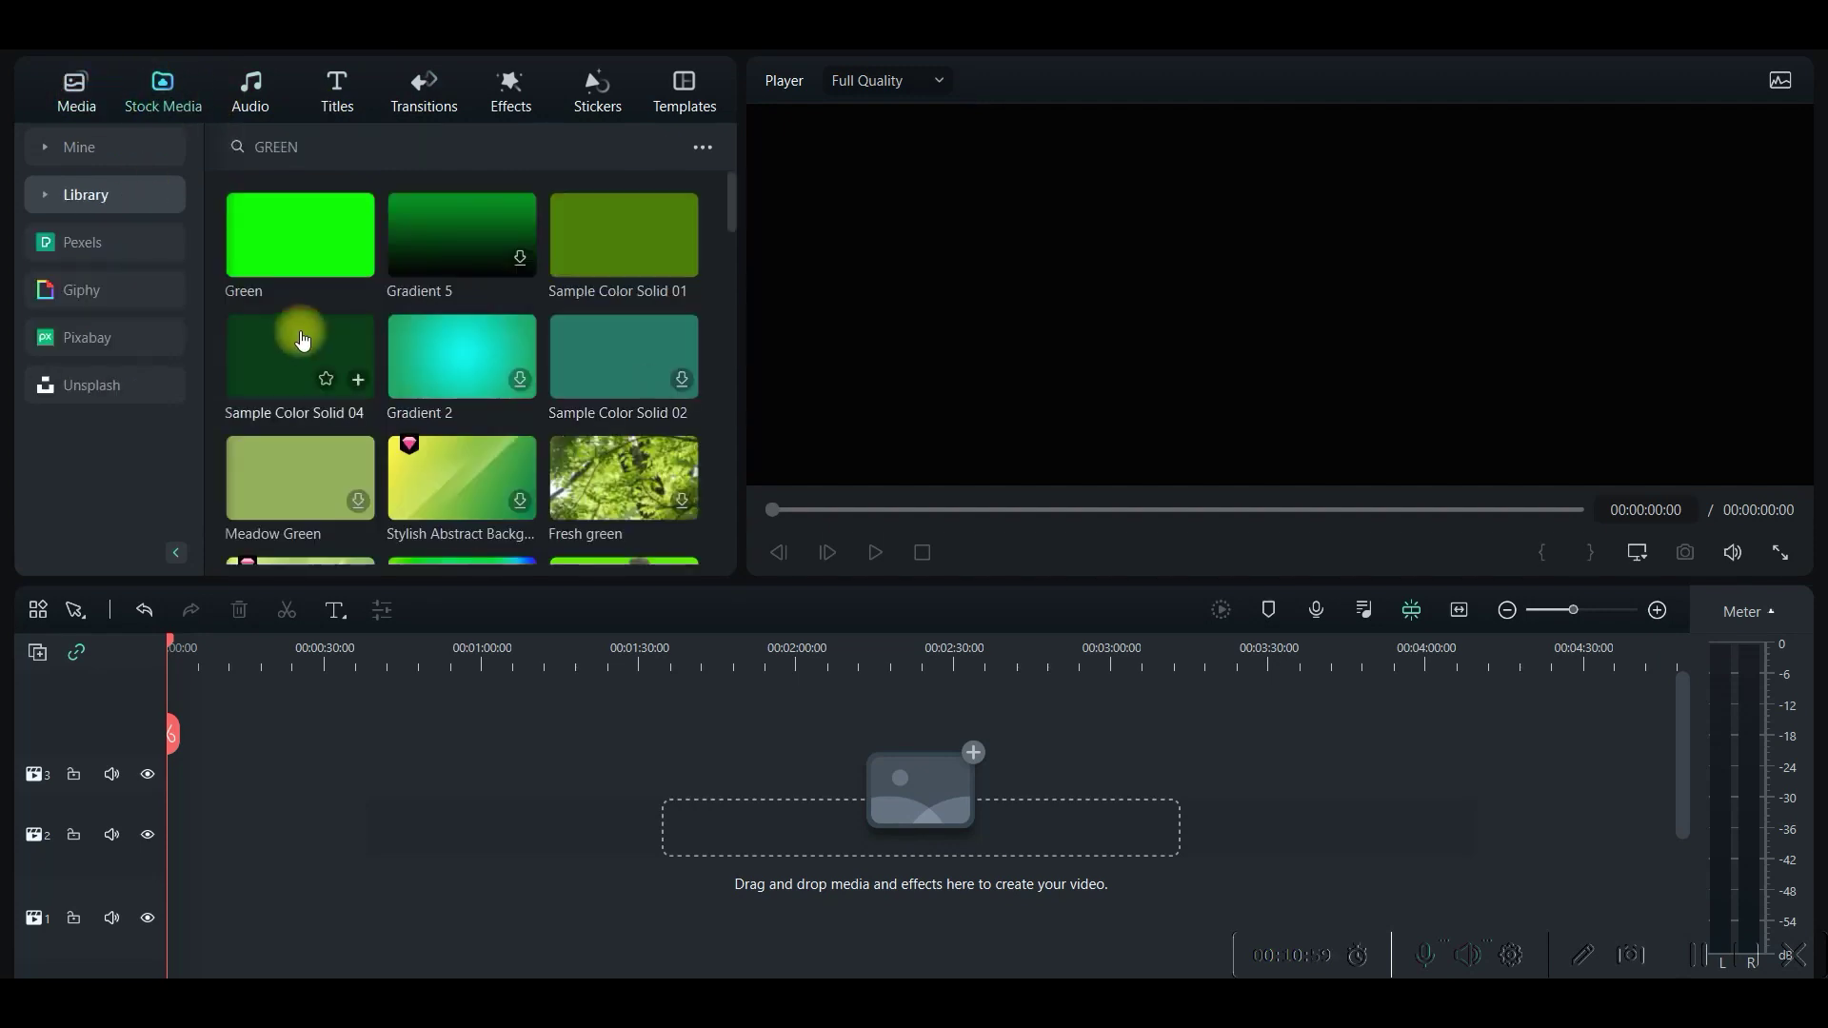
scroll(509, 420, down, 3)
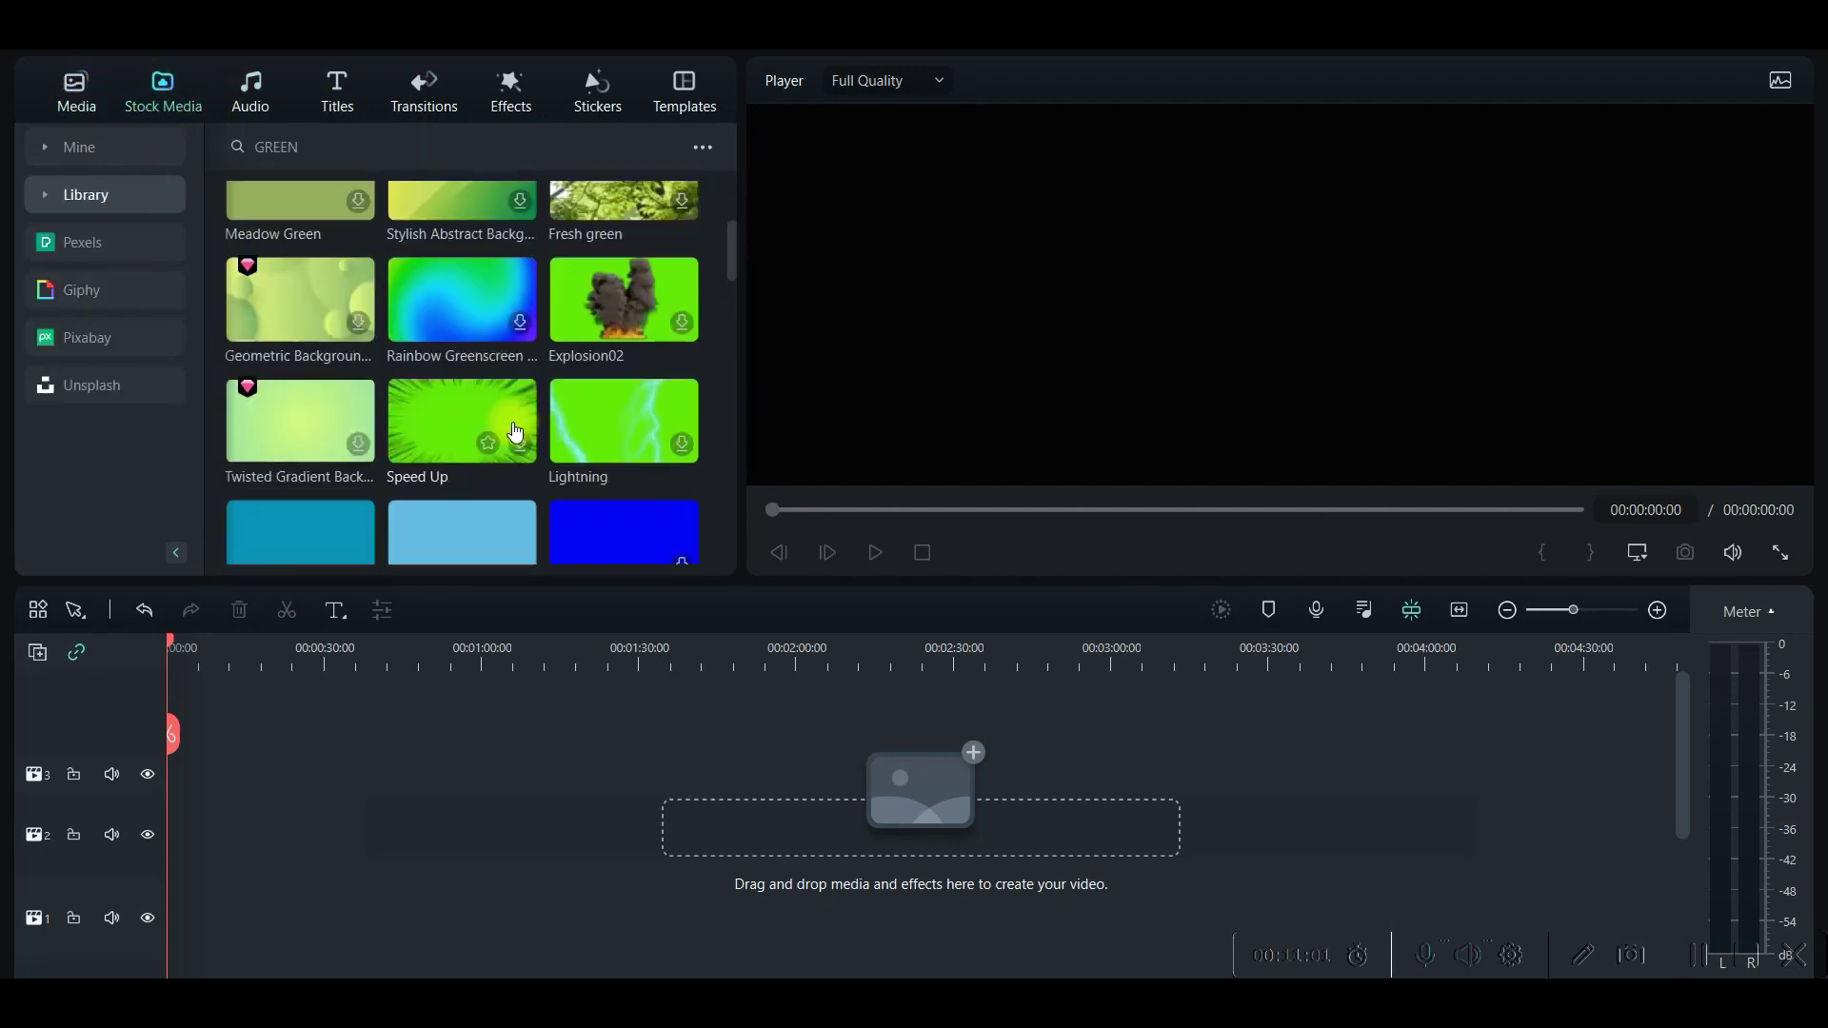
scroll(515, 431, up, 3)
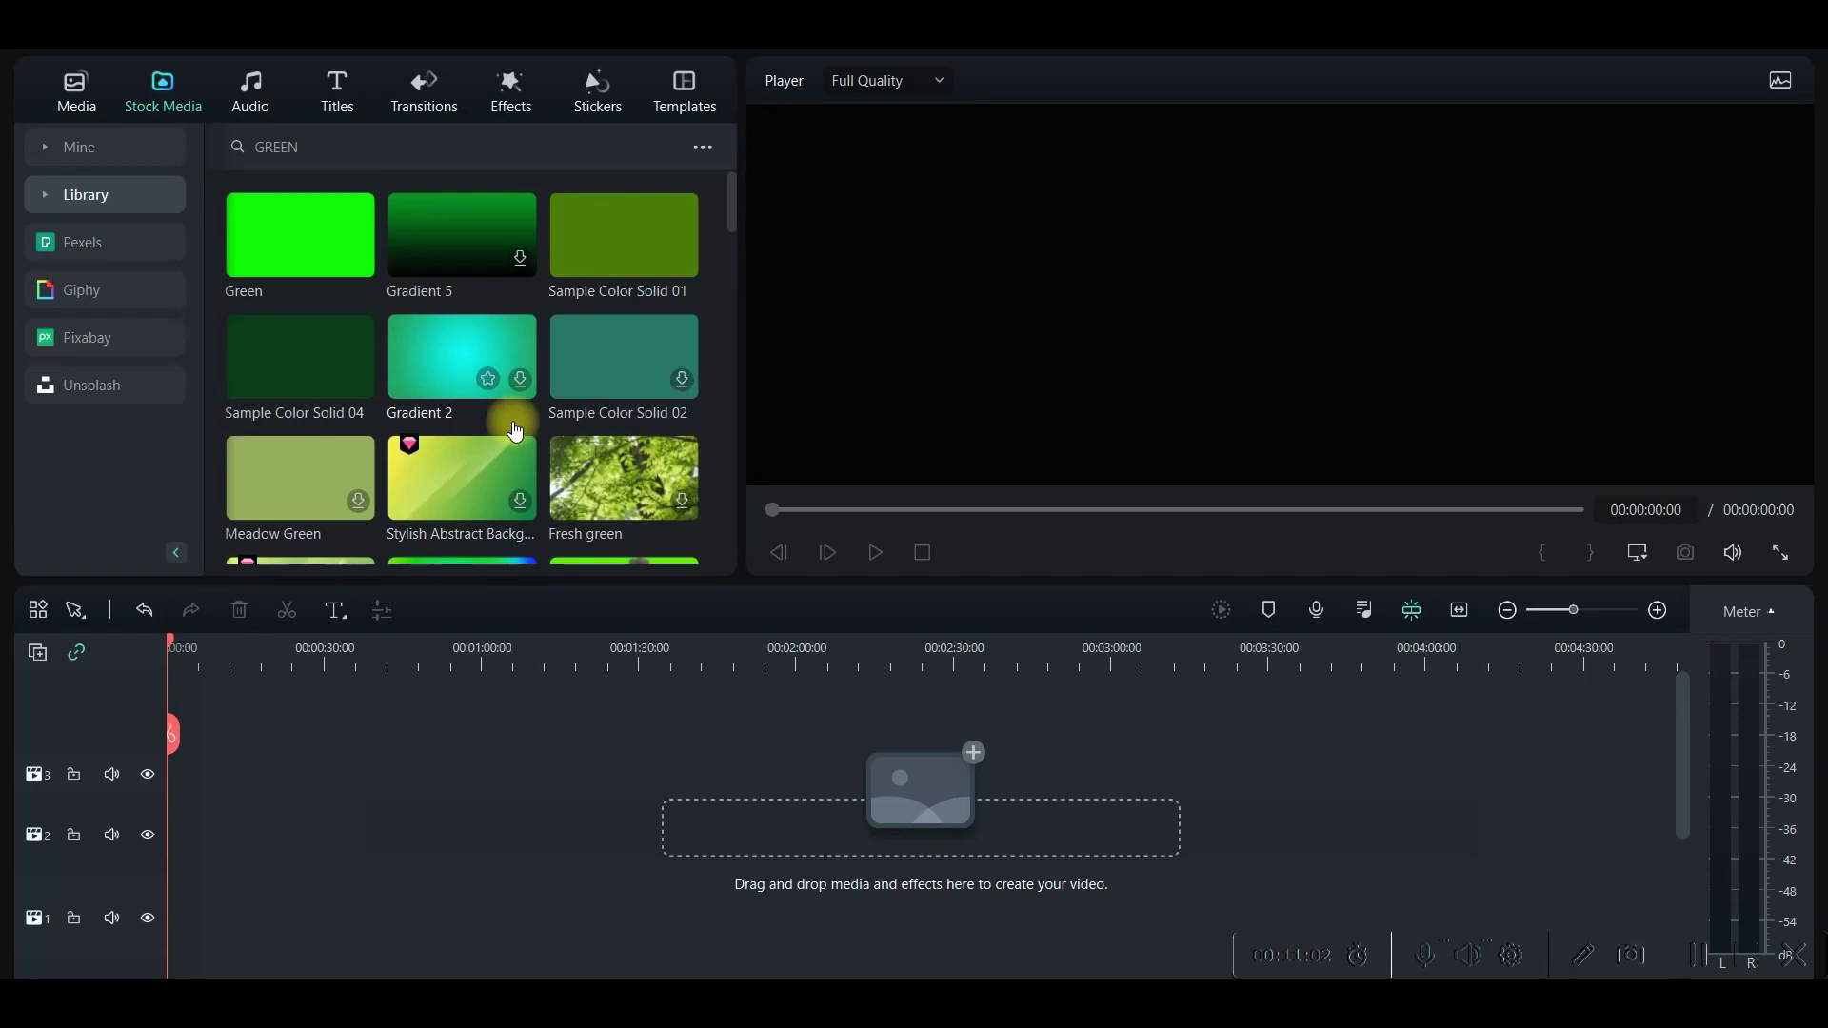
click(301, 240)
drag(297, 238, 951, 845)
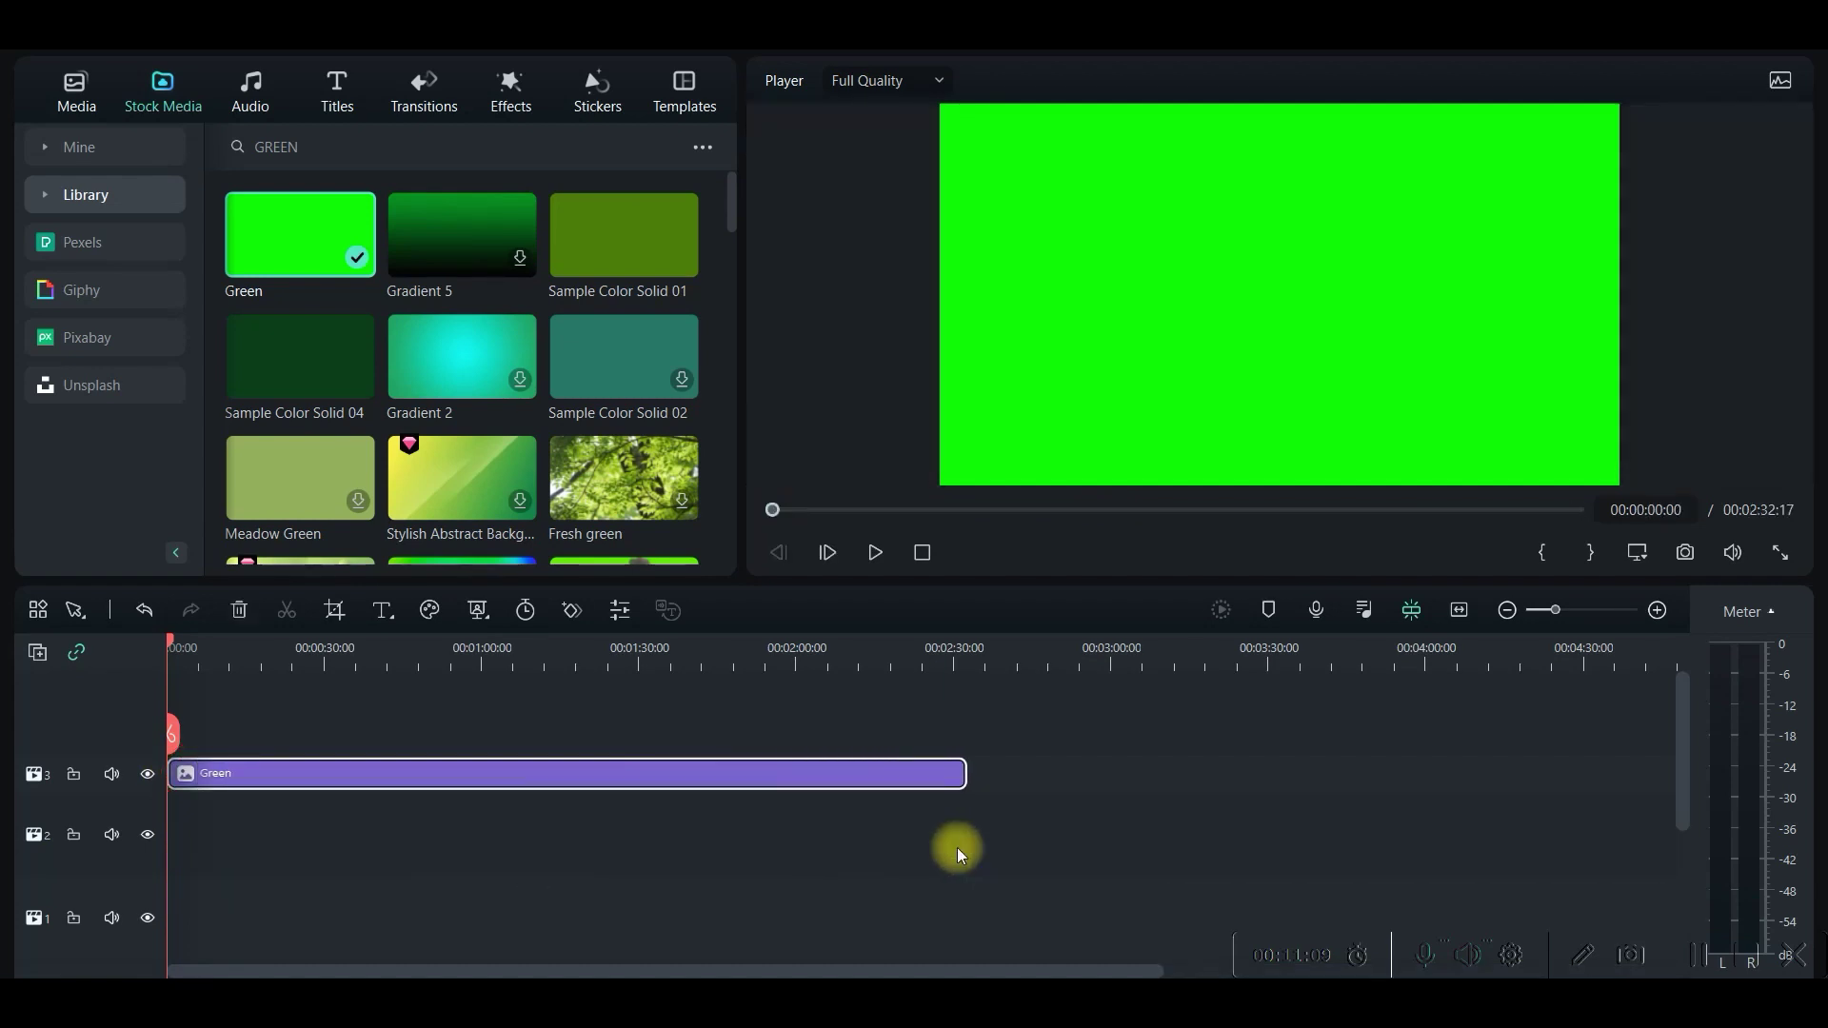
Step: Import the FINAL PROJECT DISNEY CARTOON MOVIE onto track 2 and trim Green to its length
click(68, 101)
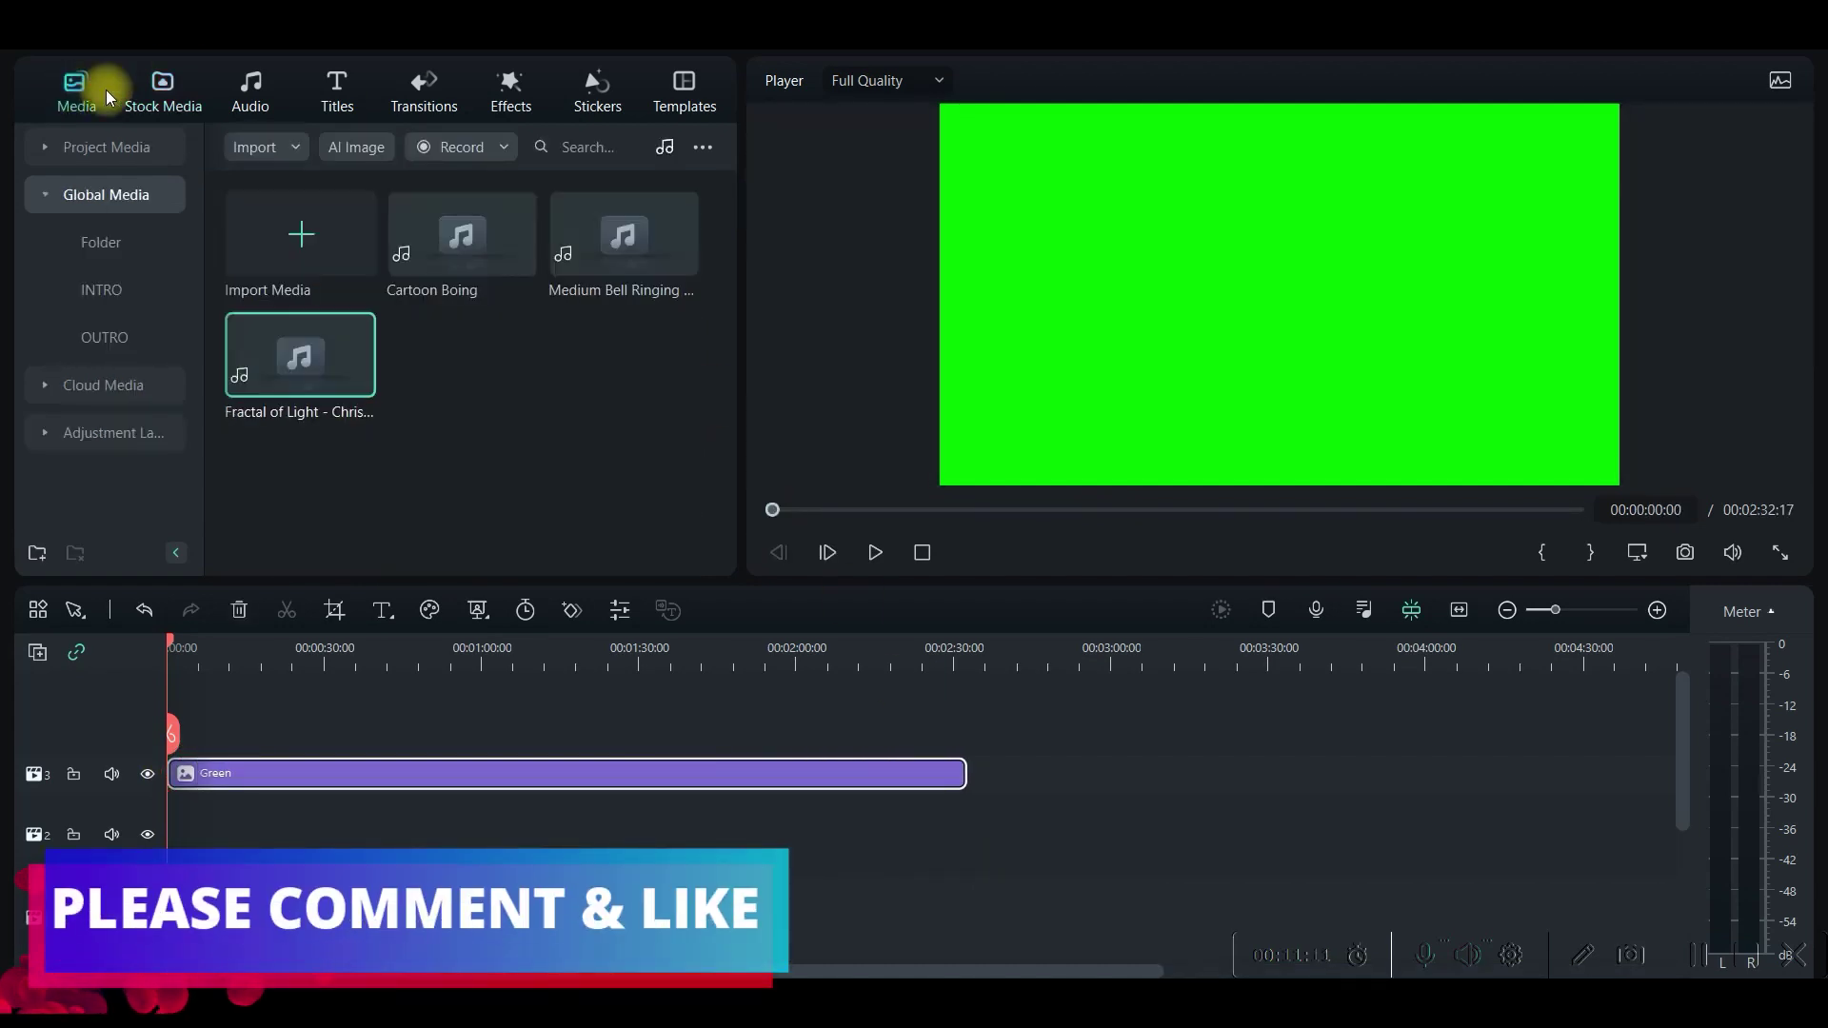
click(294, 213)
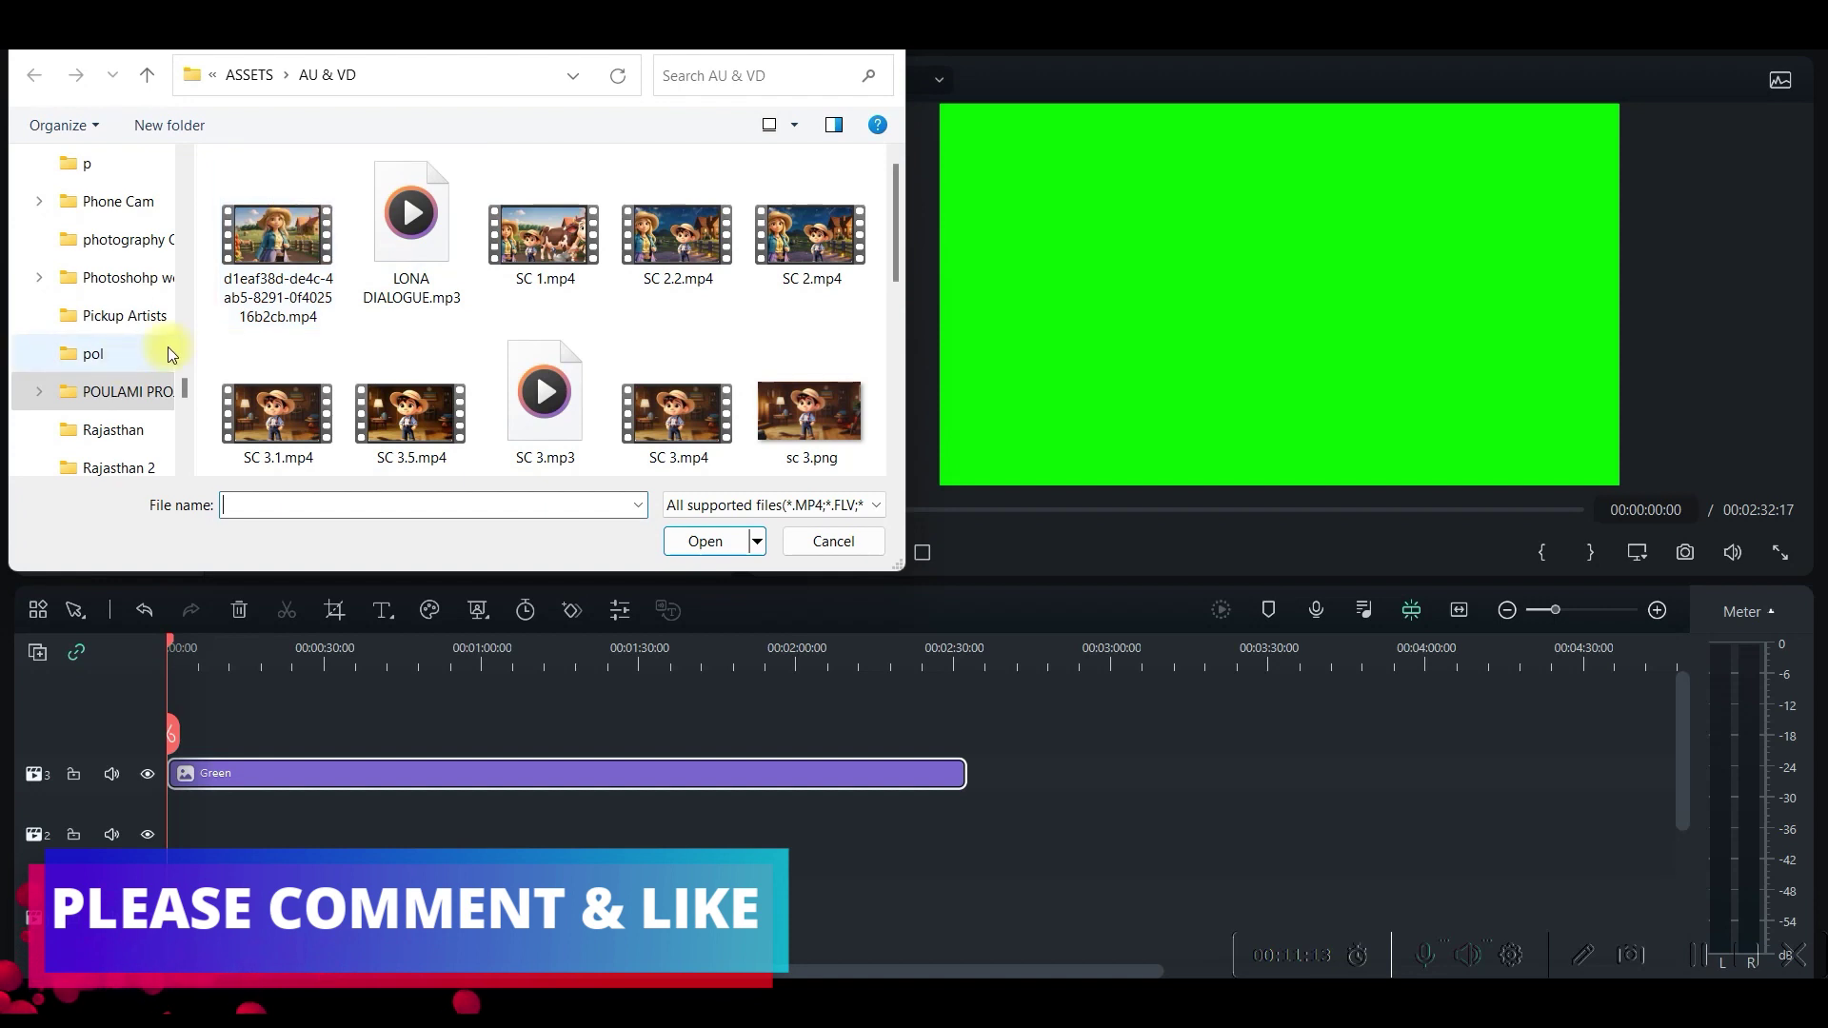
key(Escape)
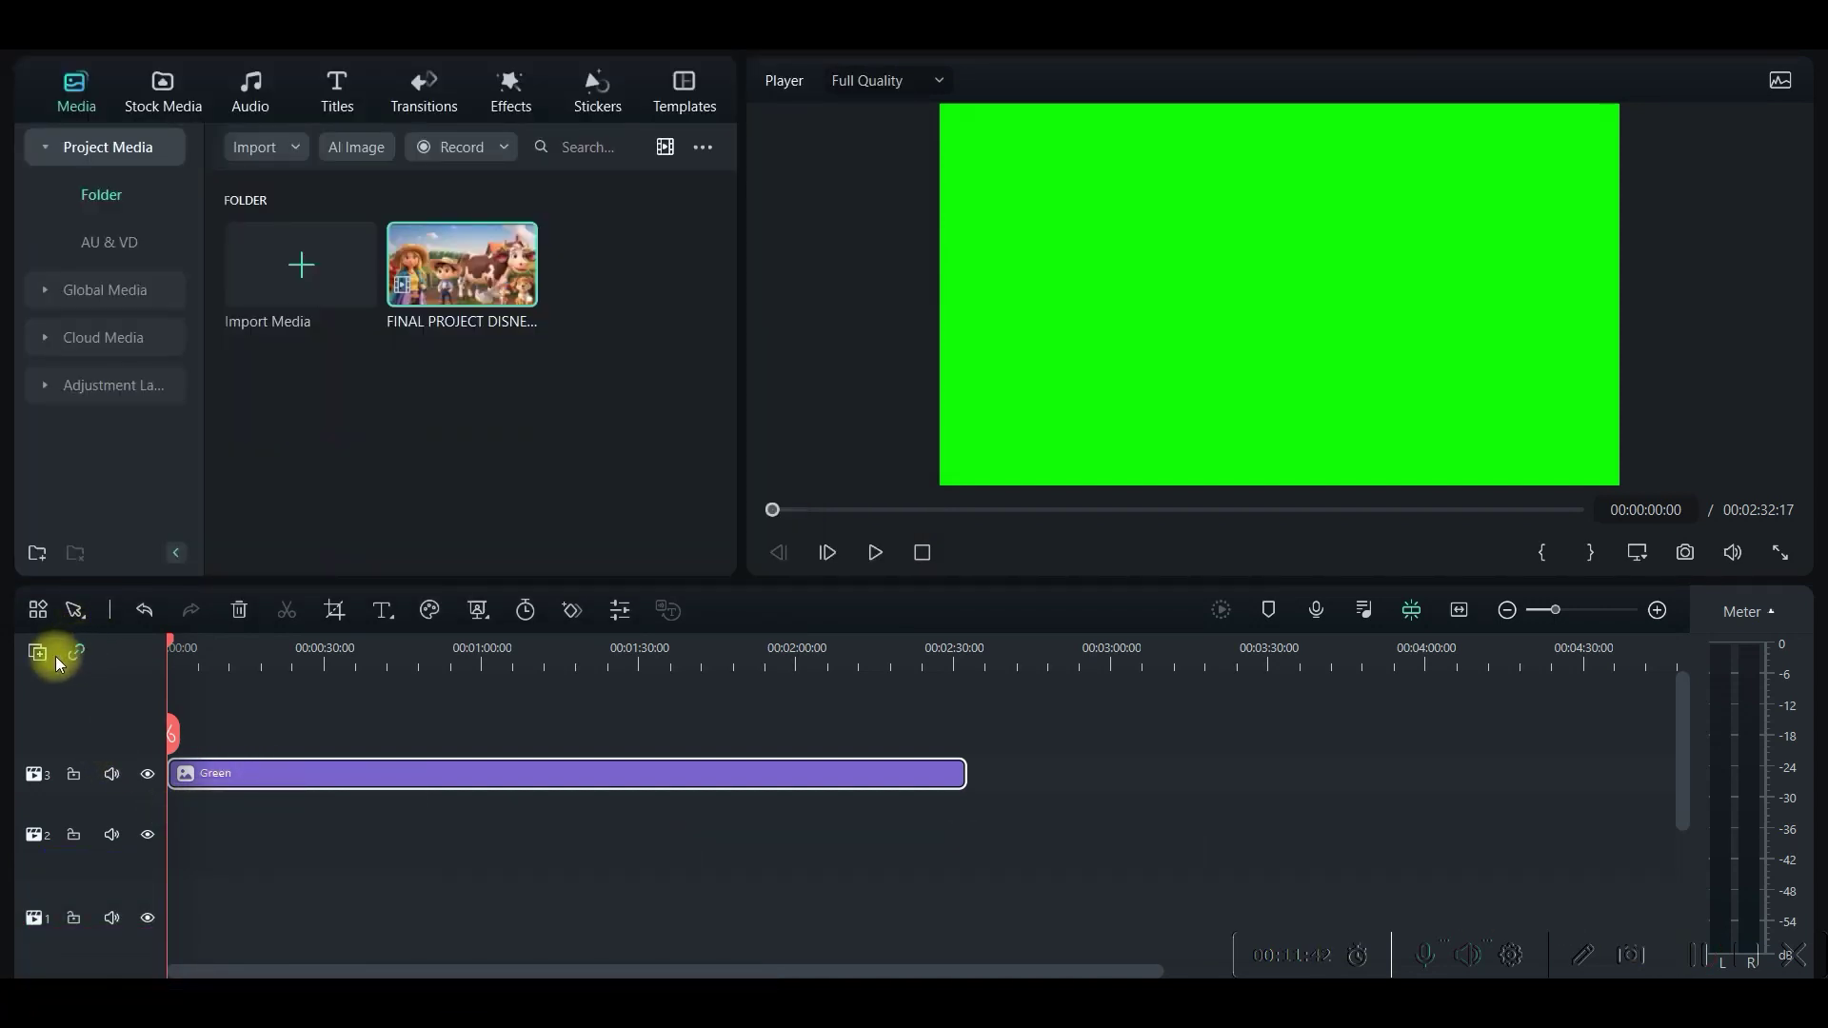
drag(455, 270, 187, 834)
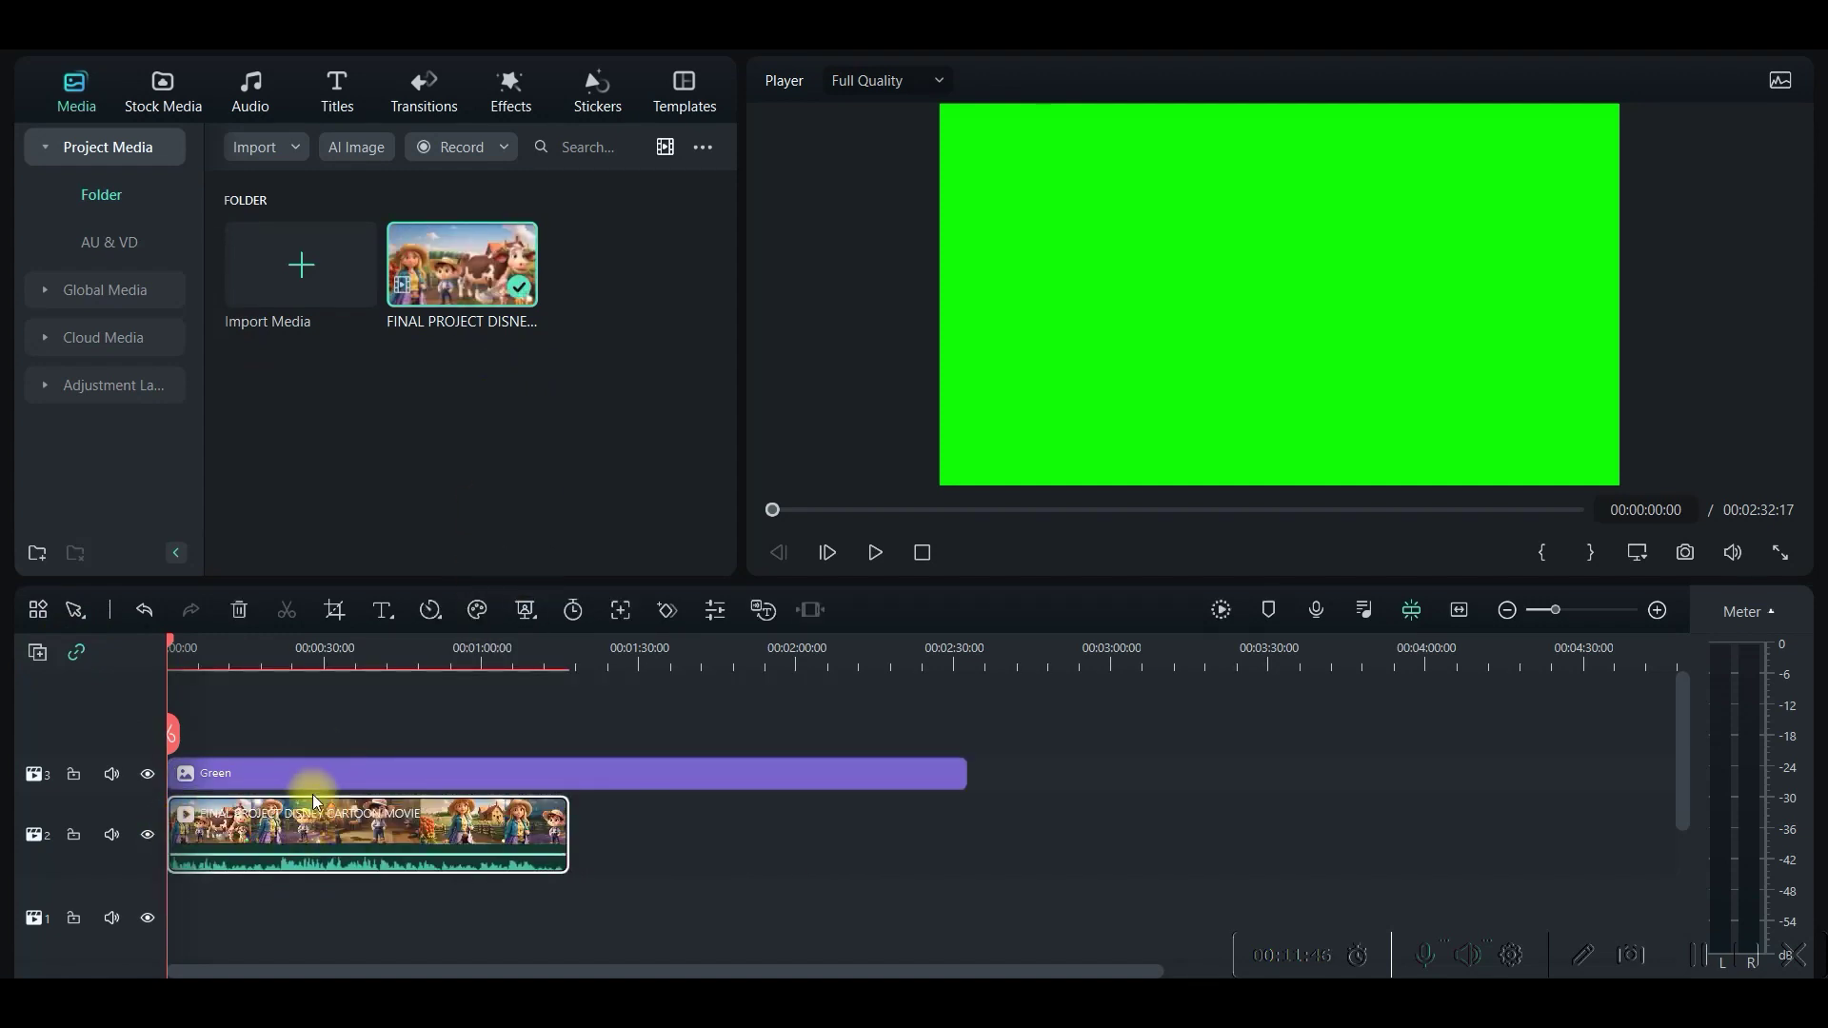
click(456, 779)
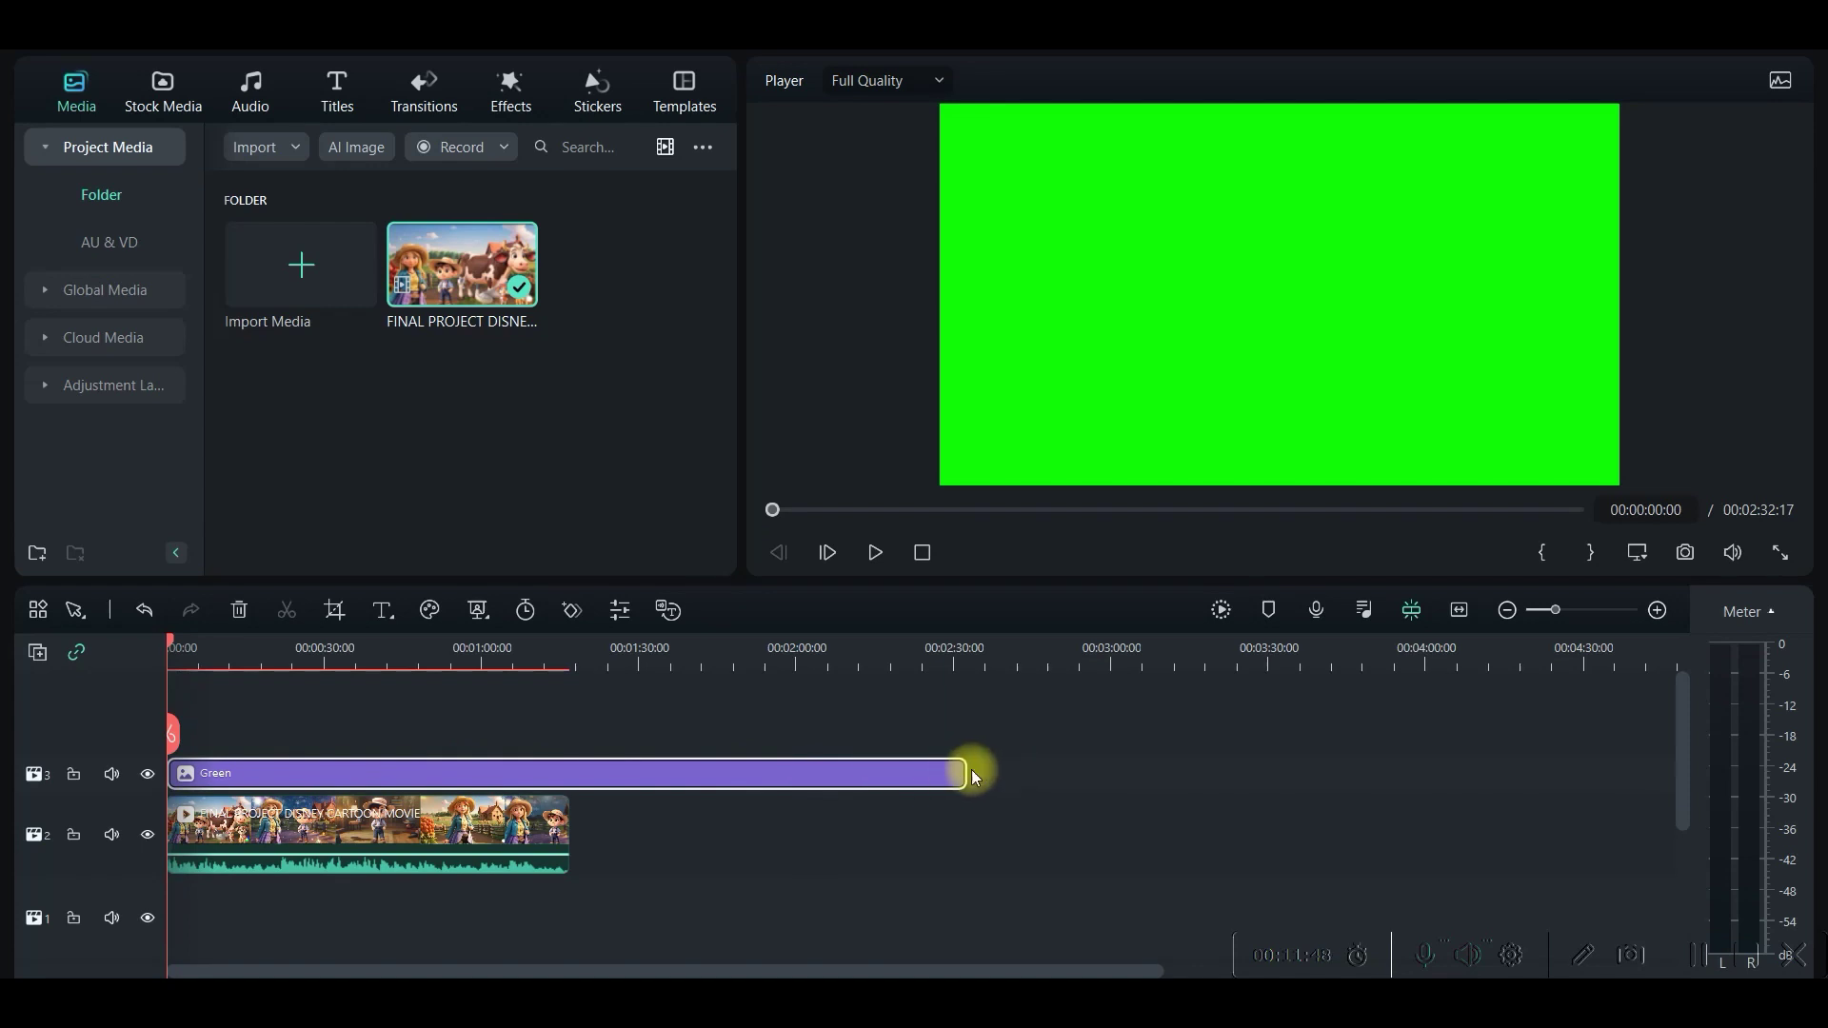
drag(965, 771, 569, 781)
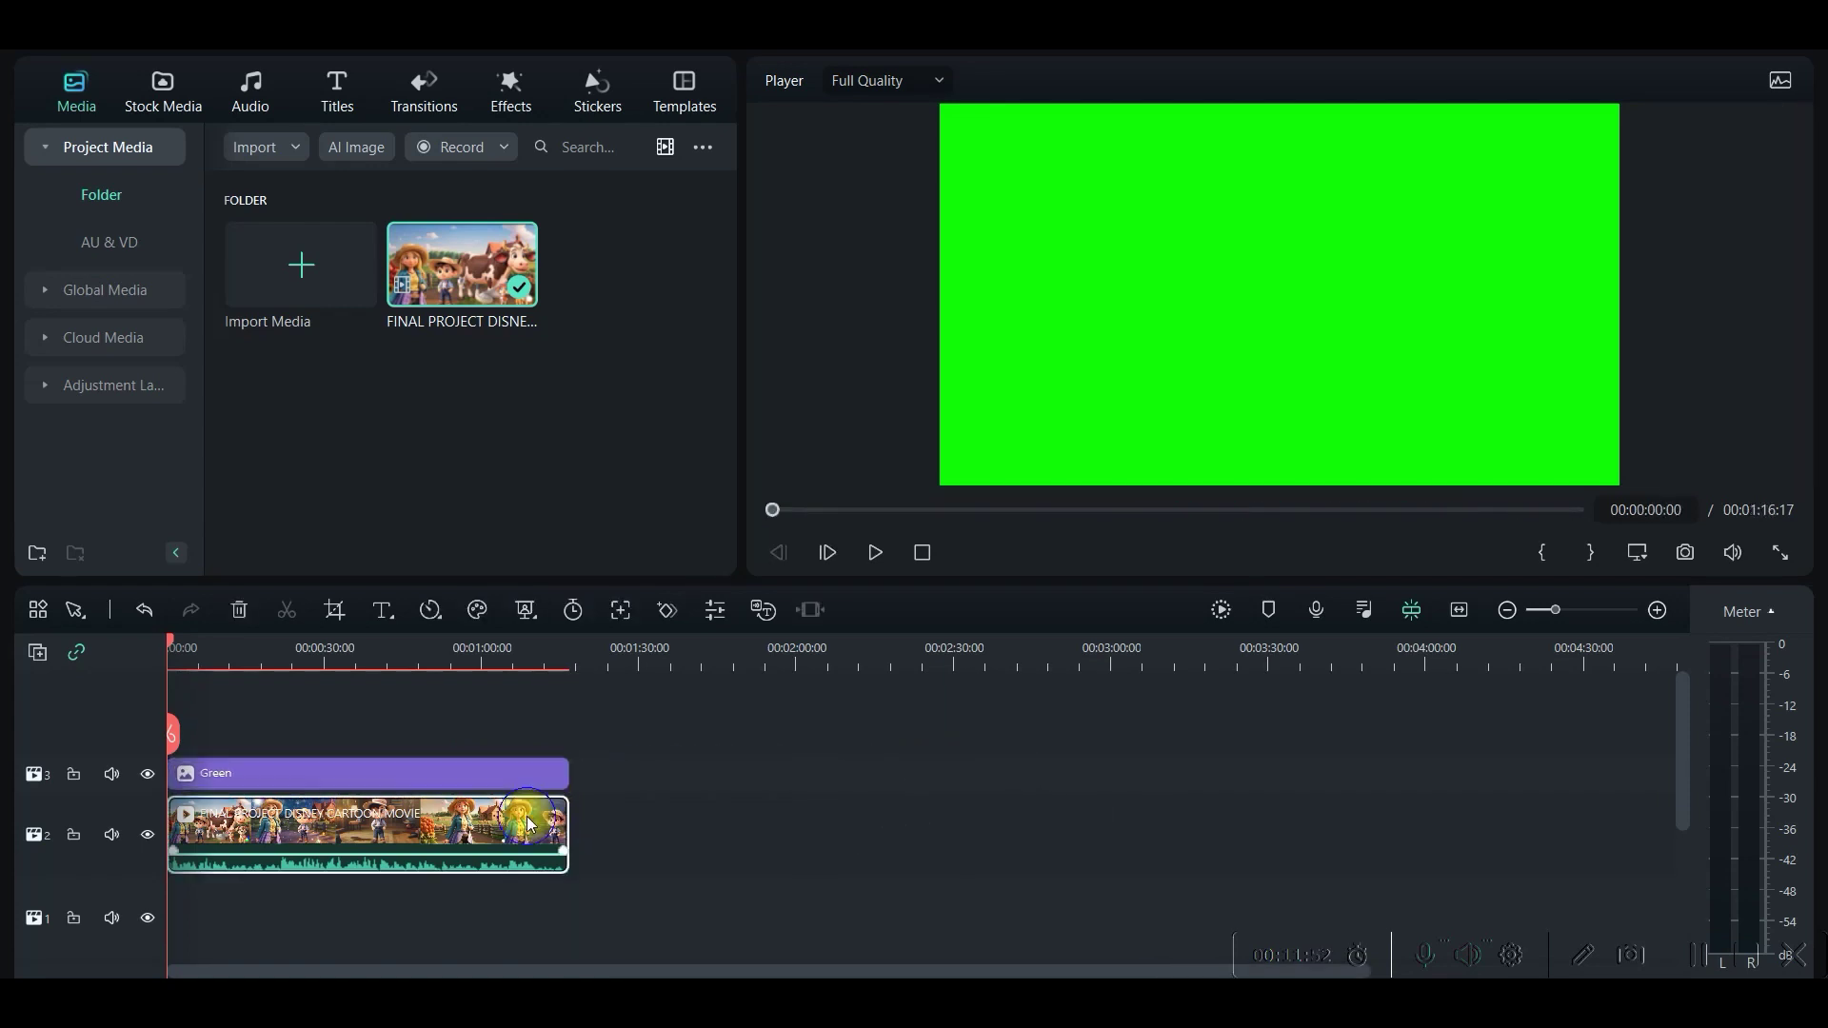
Step: Detach the movie's audio, delete its video, and move Green down above the audio
right_click(529, 814)
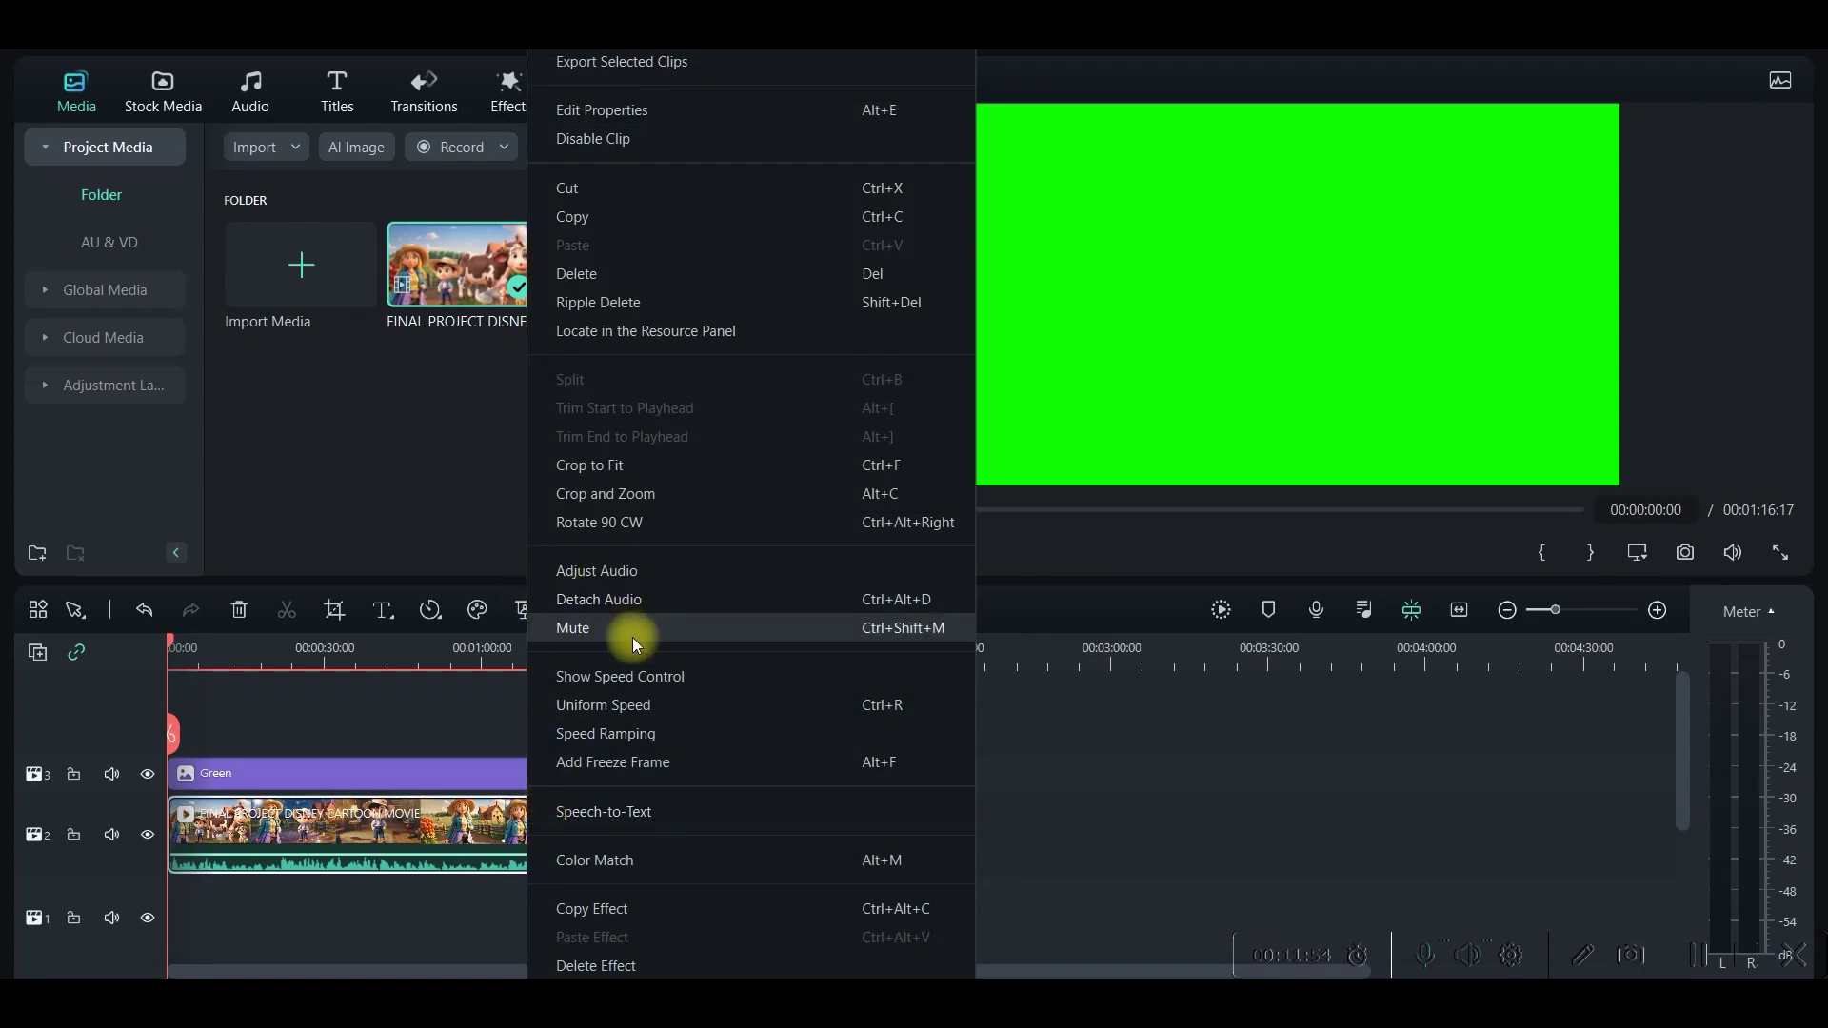
click(614, 598)
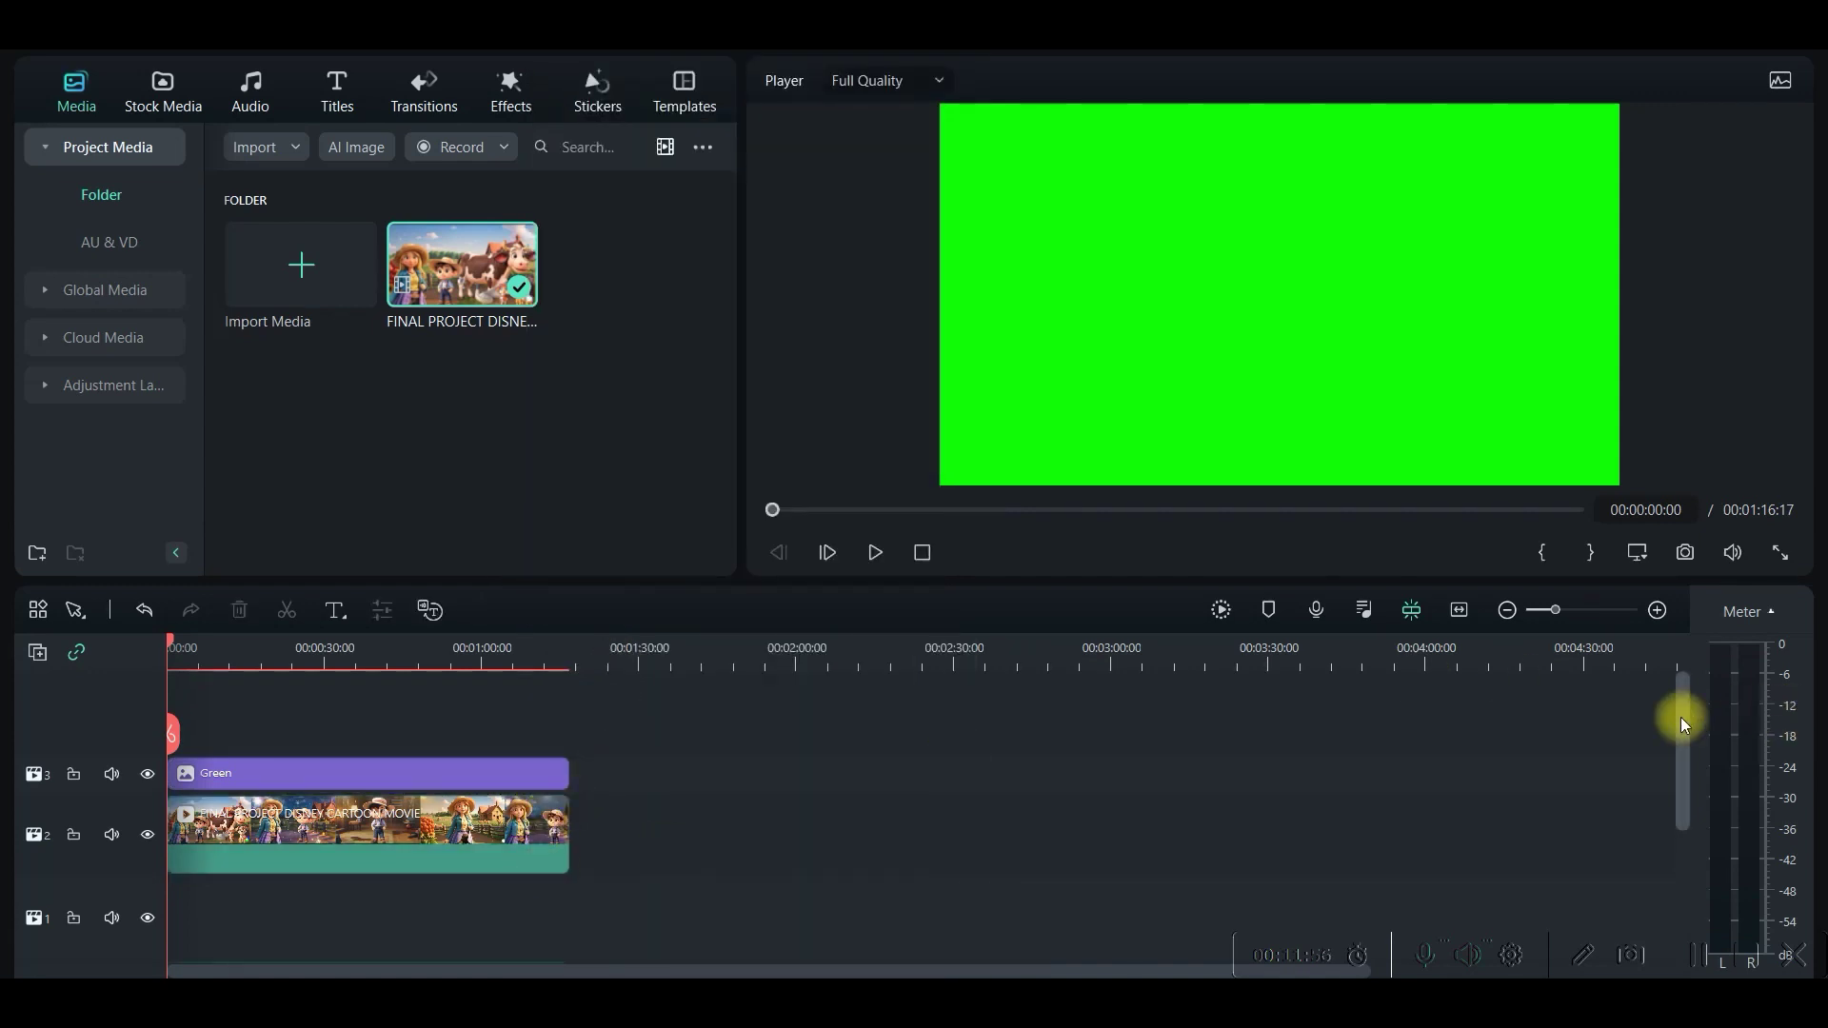
drag(1681, 717, 1684, 769)
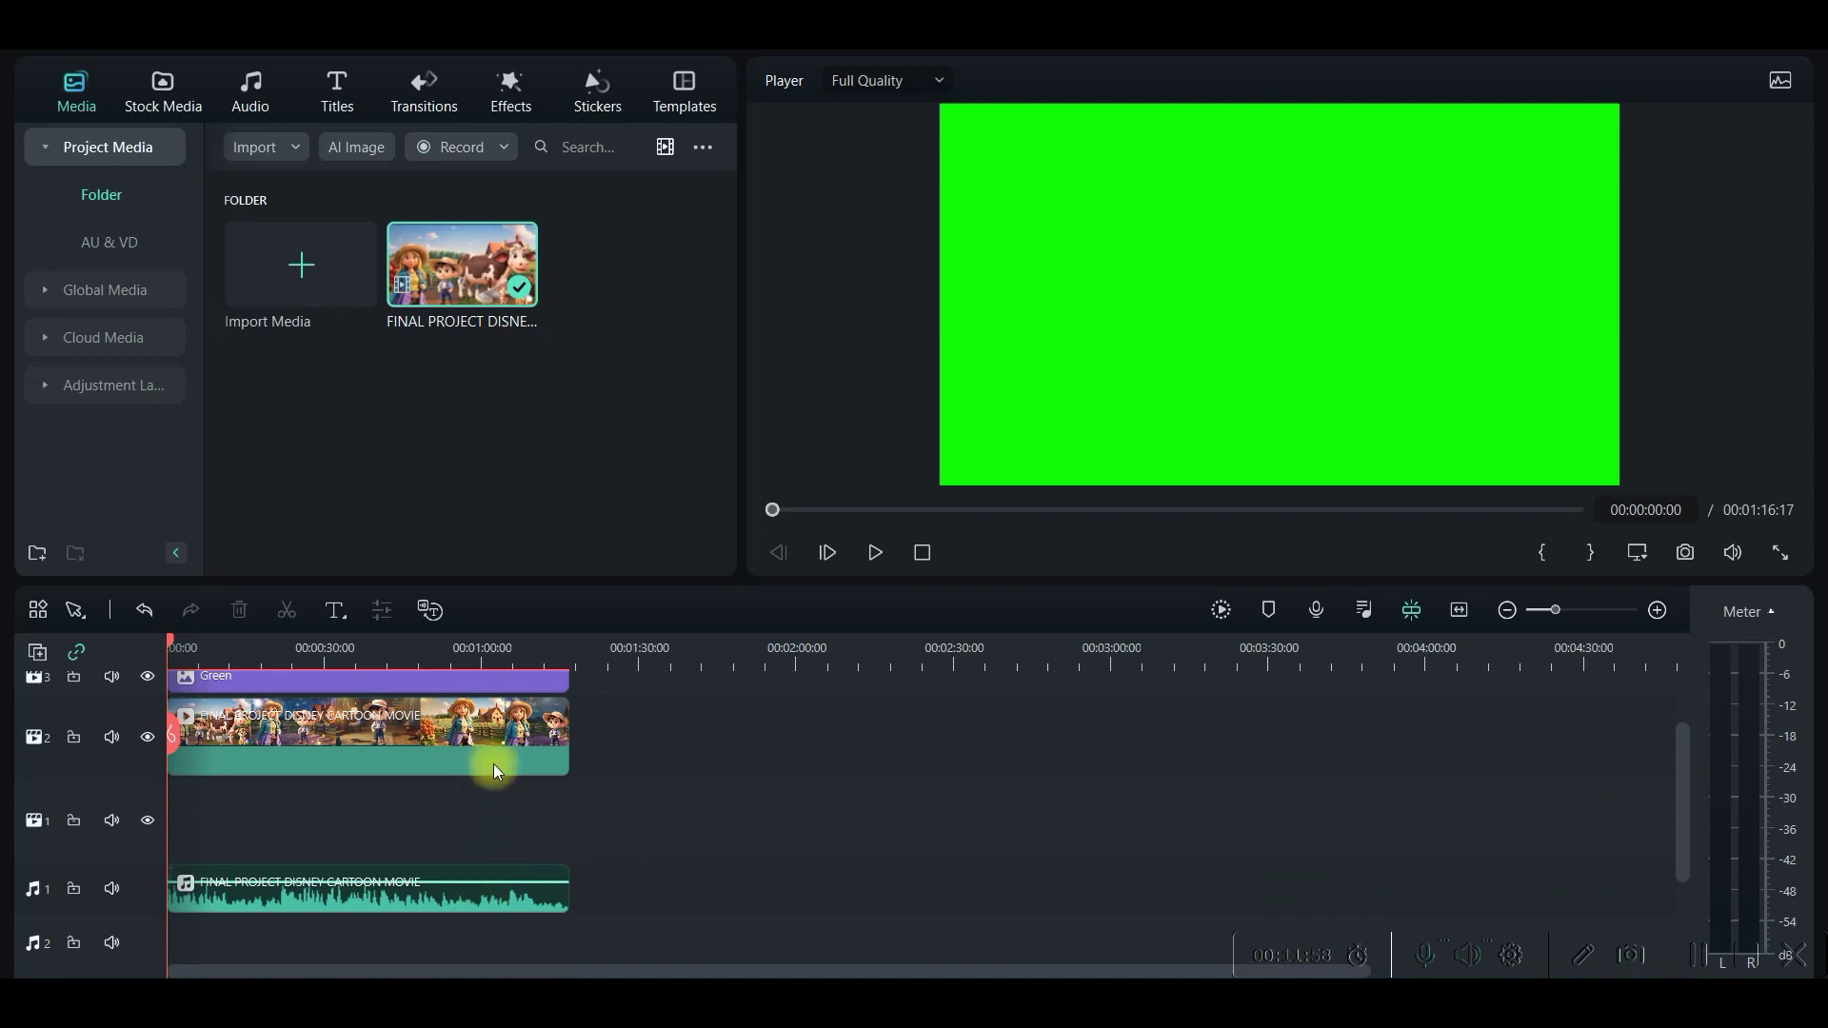
click(497, 731)
key(Delete)
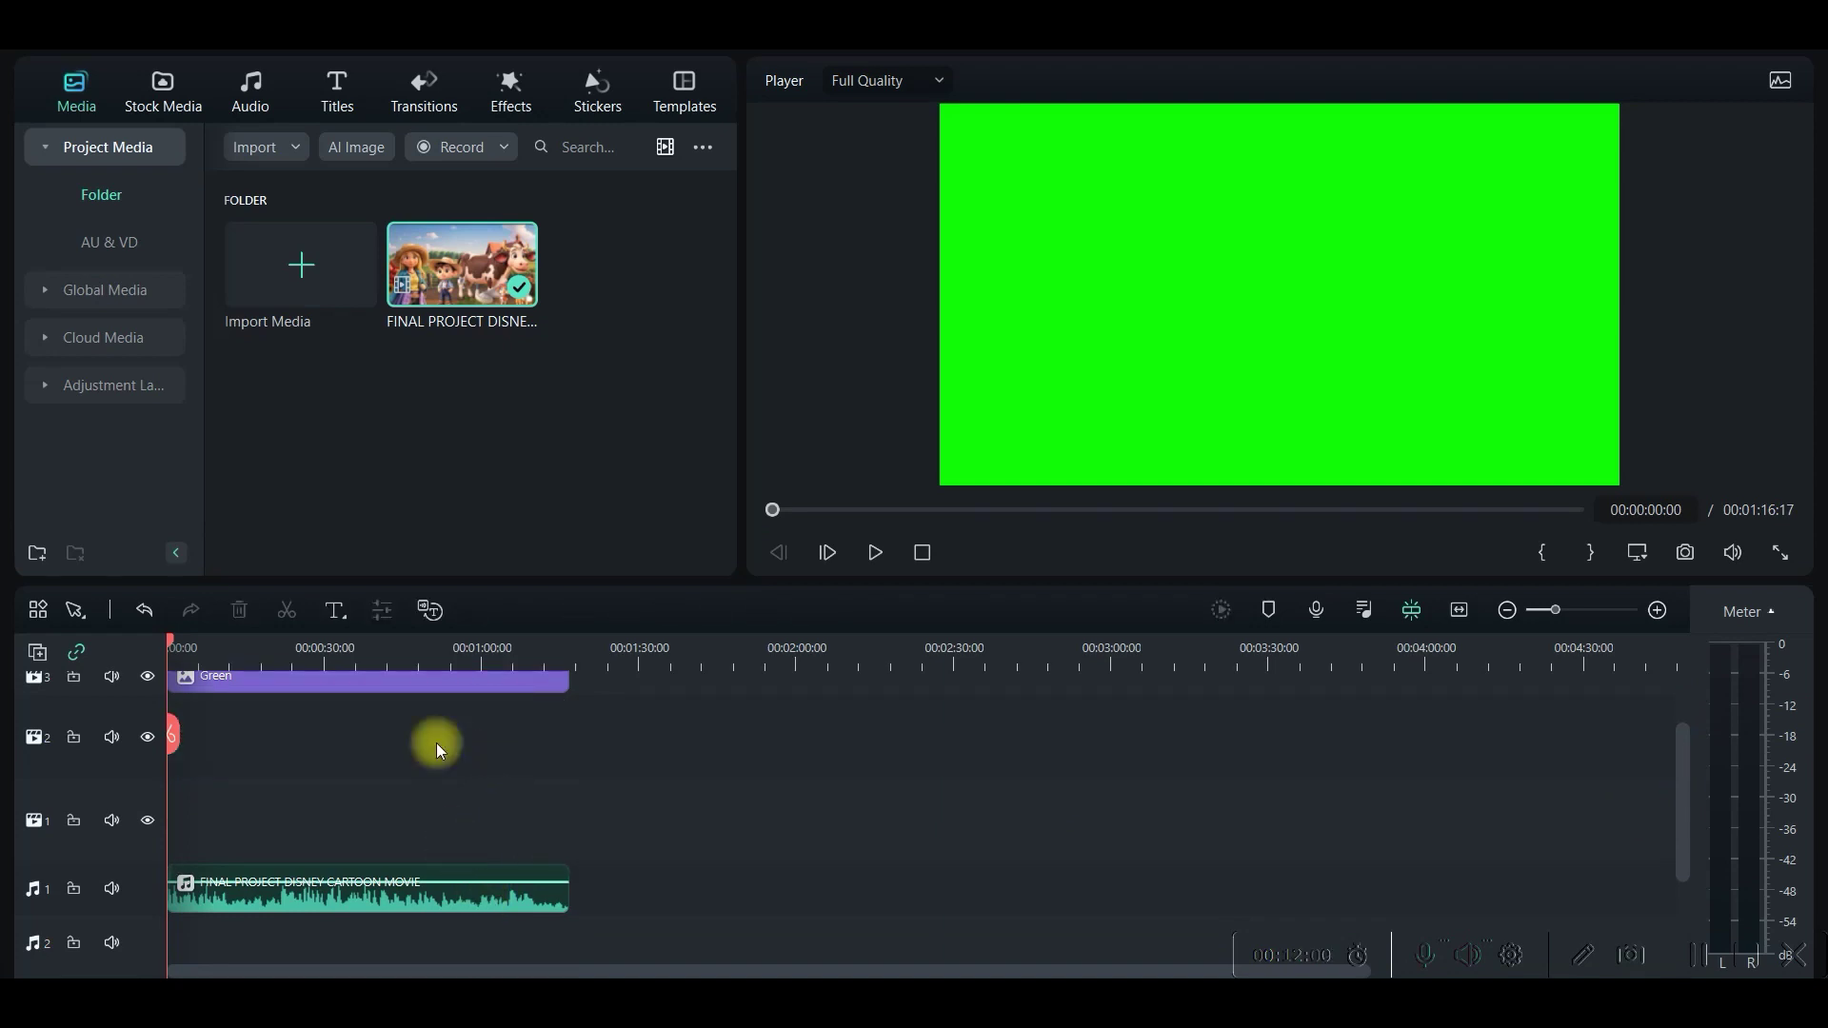
click(419, 686)
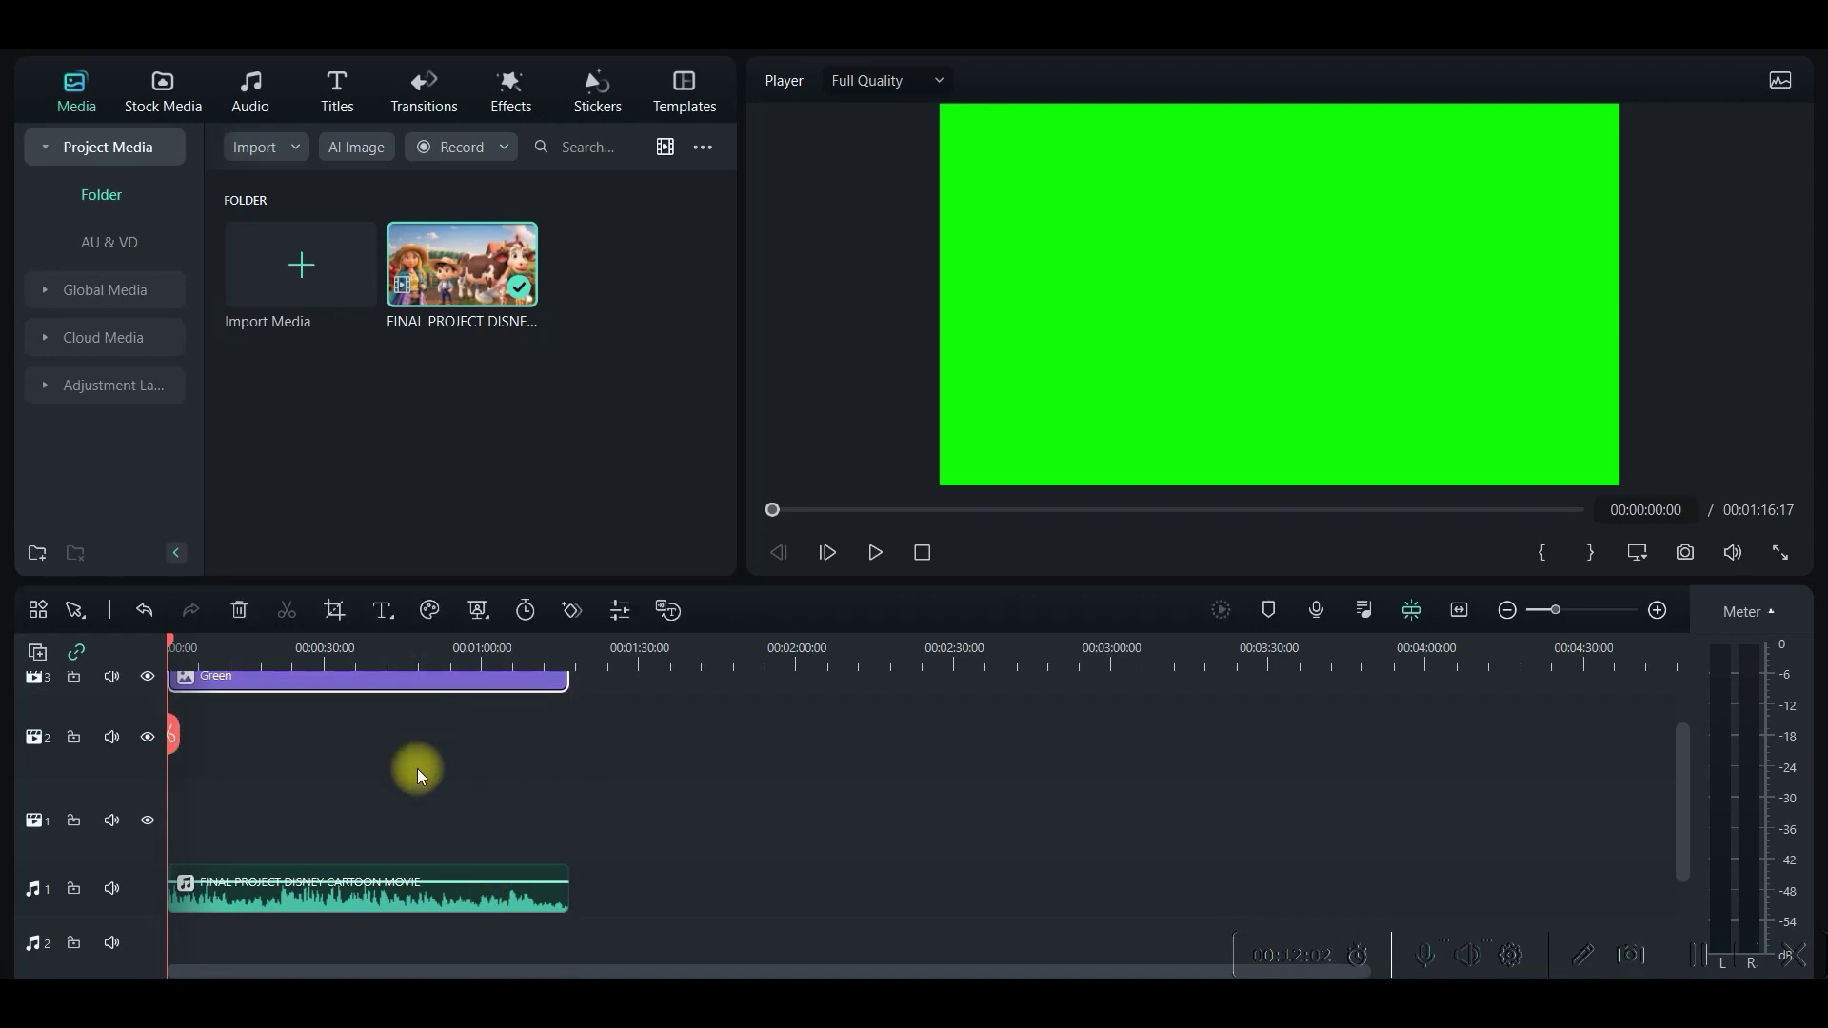
click(395, 895)
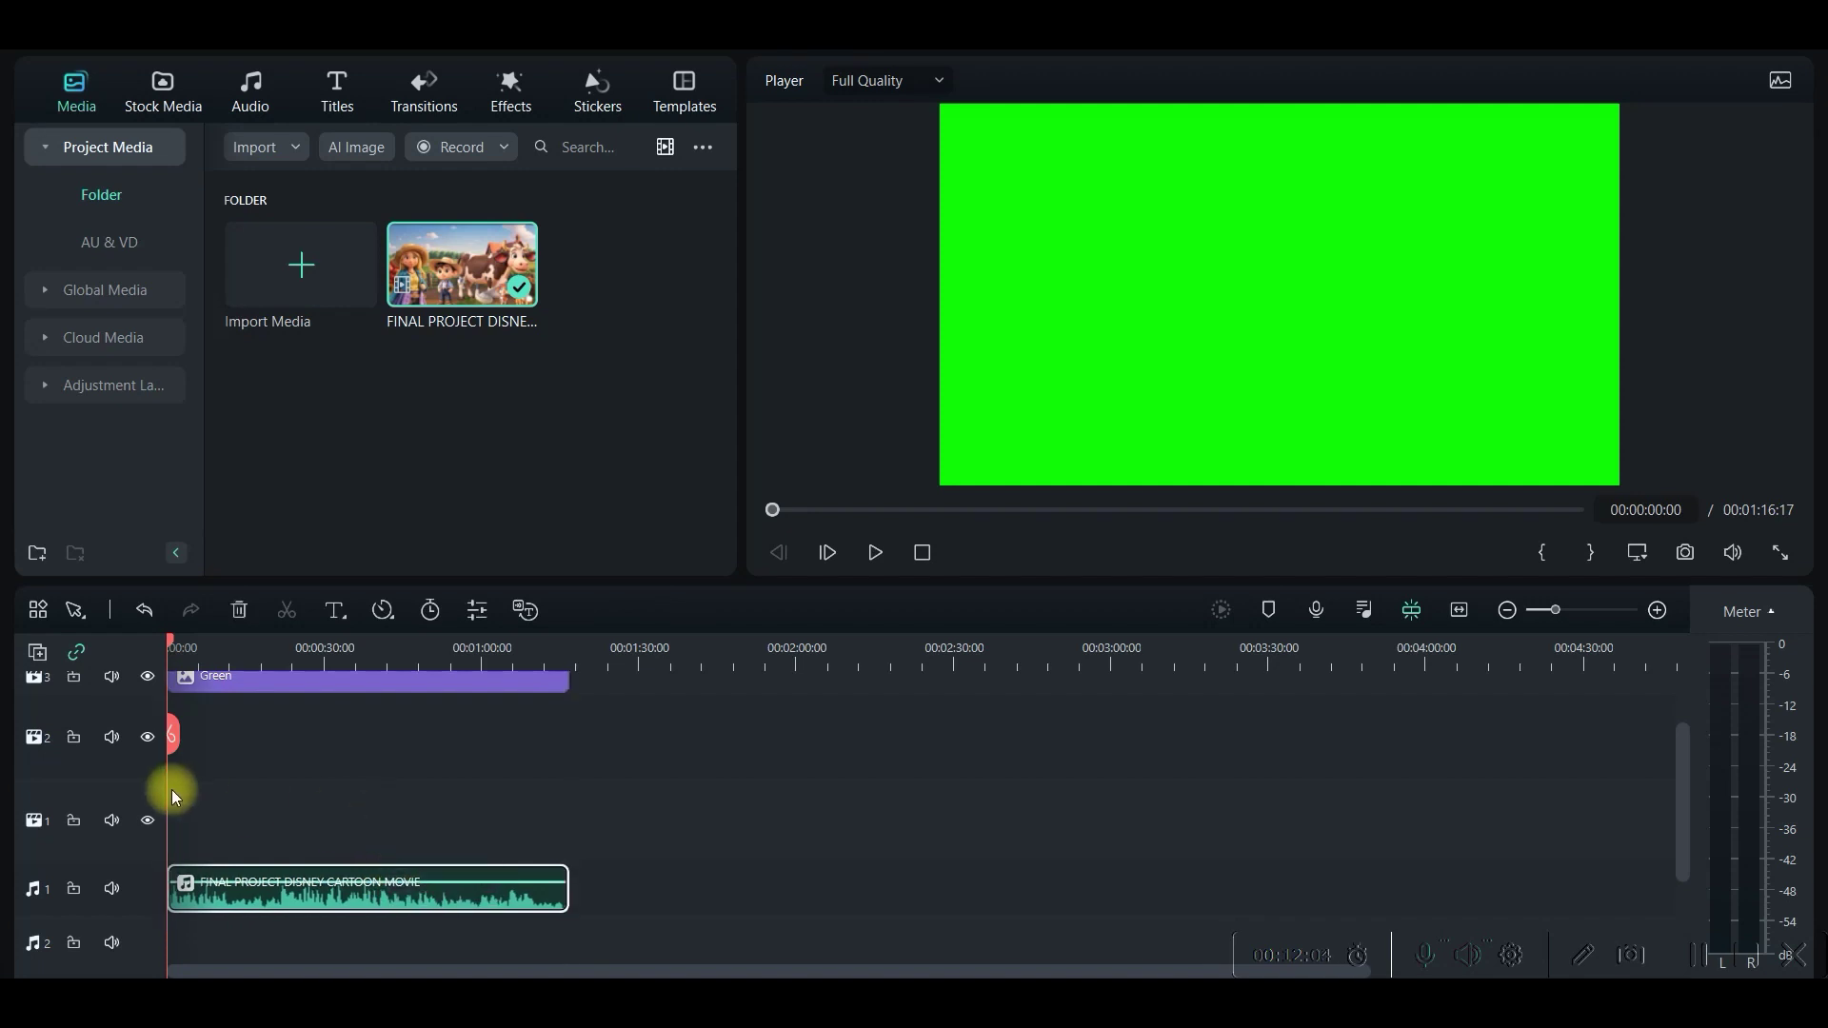
drag(112, 702, 186, 752)
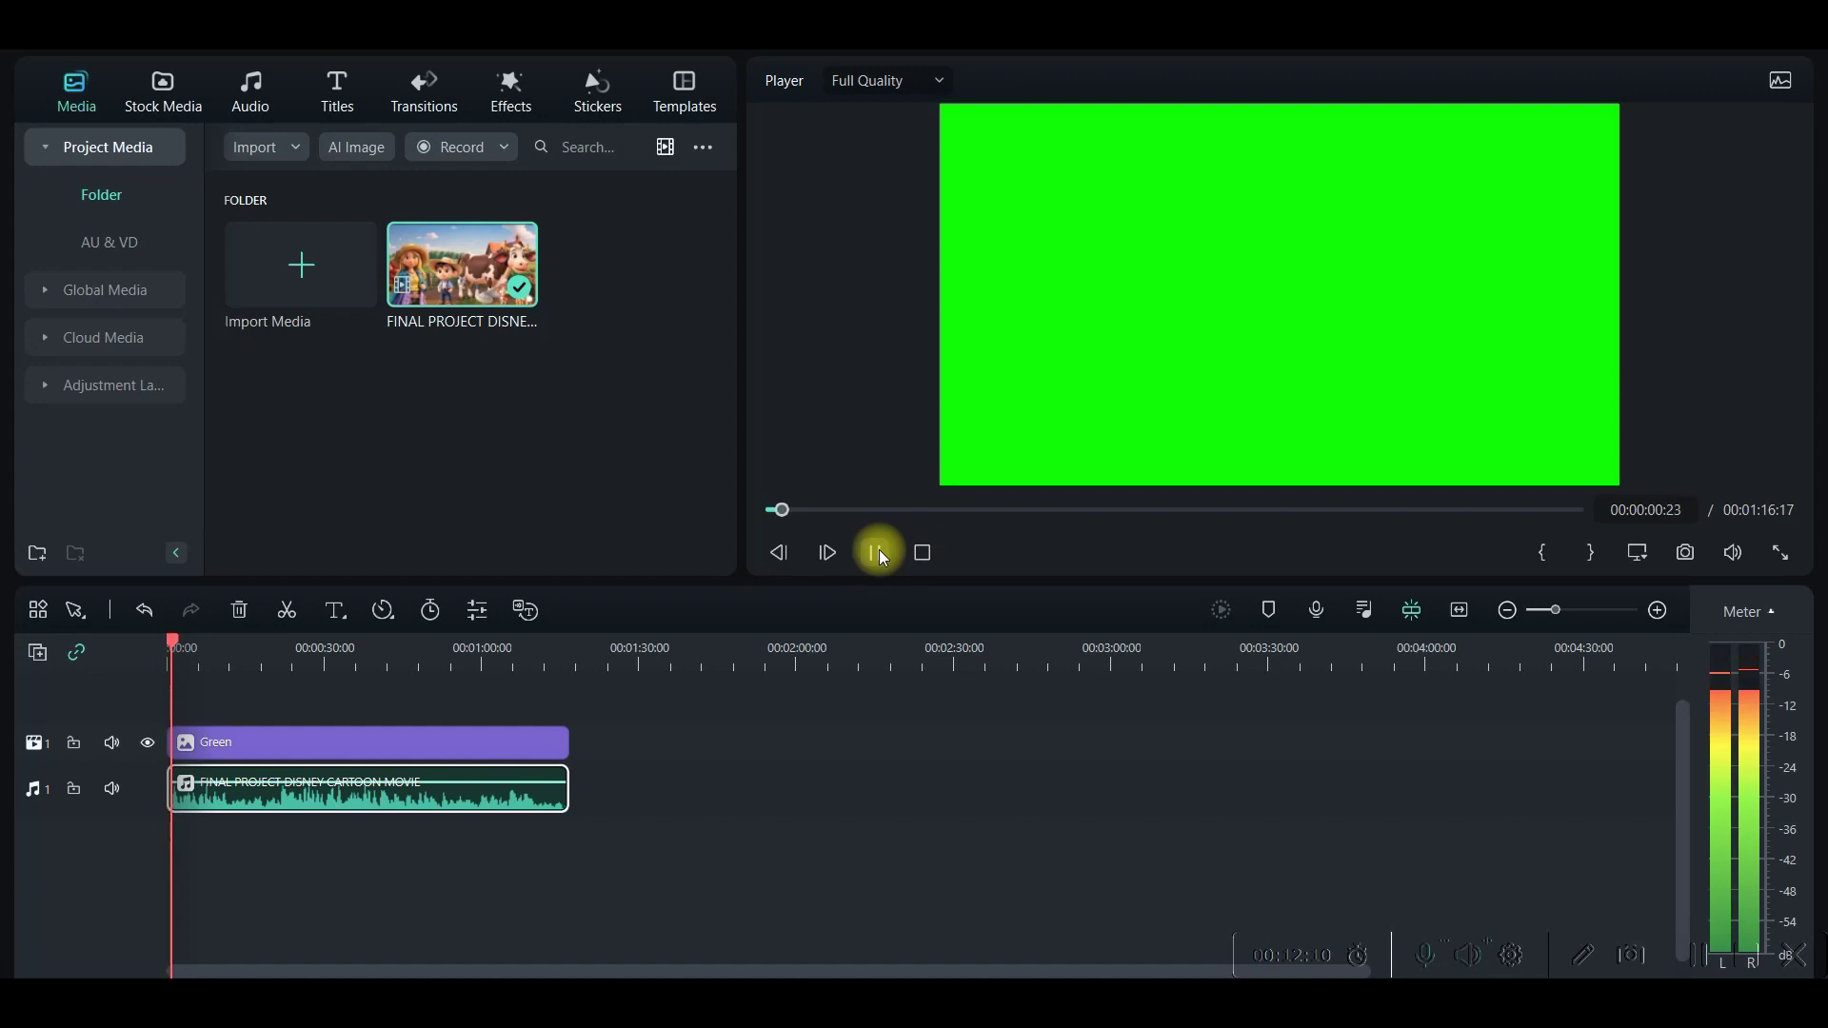
click(878, 550)
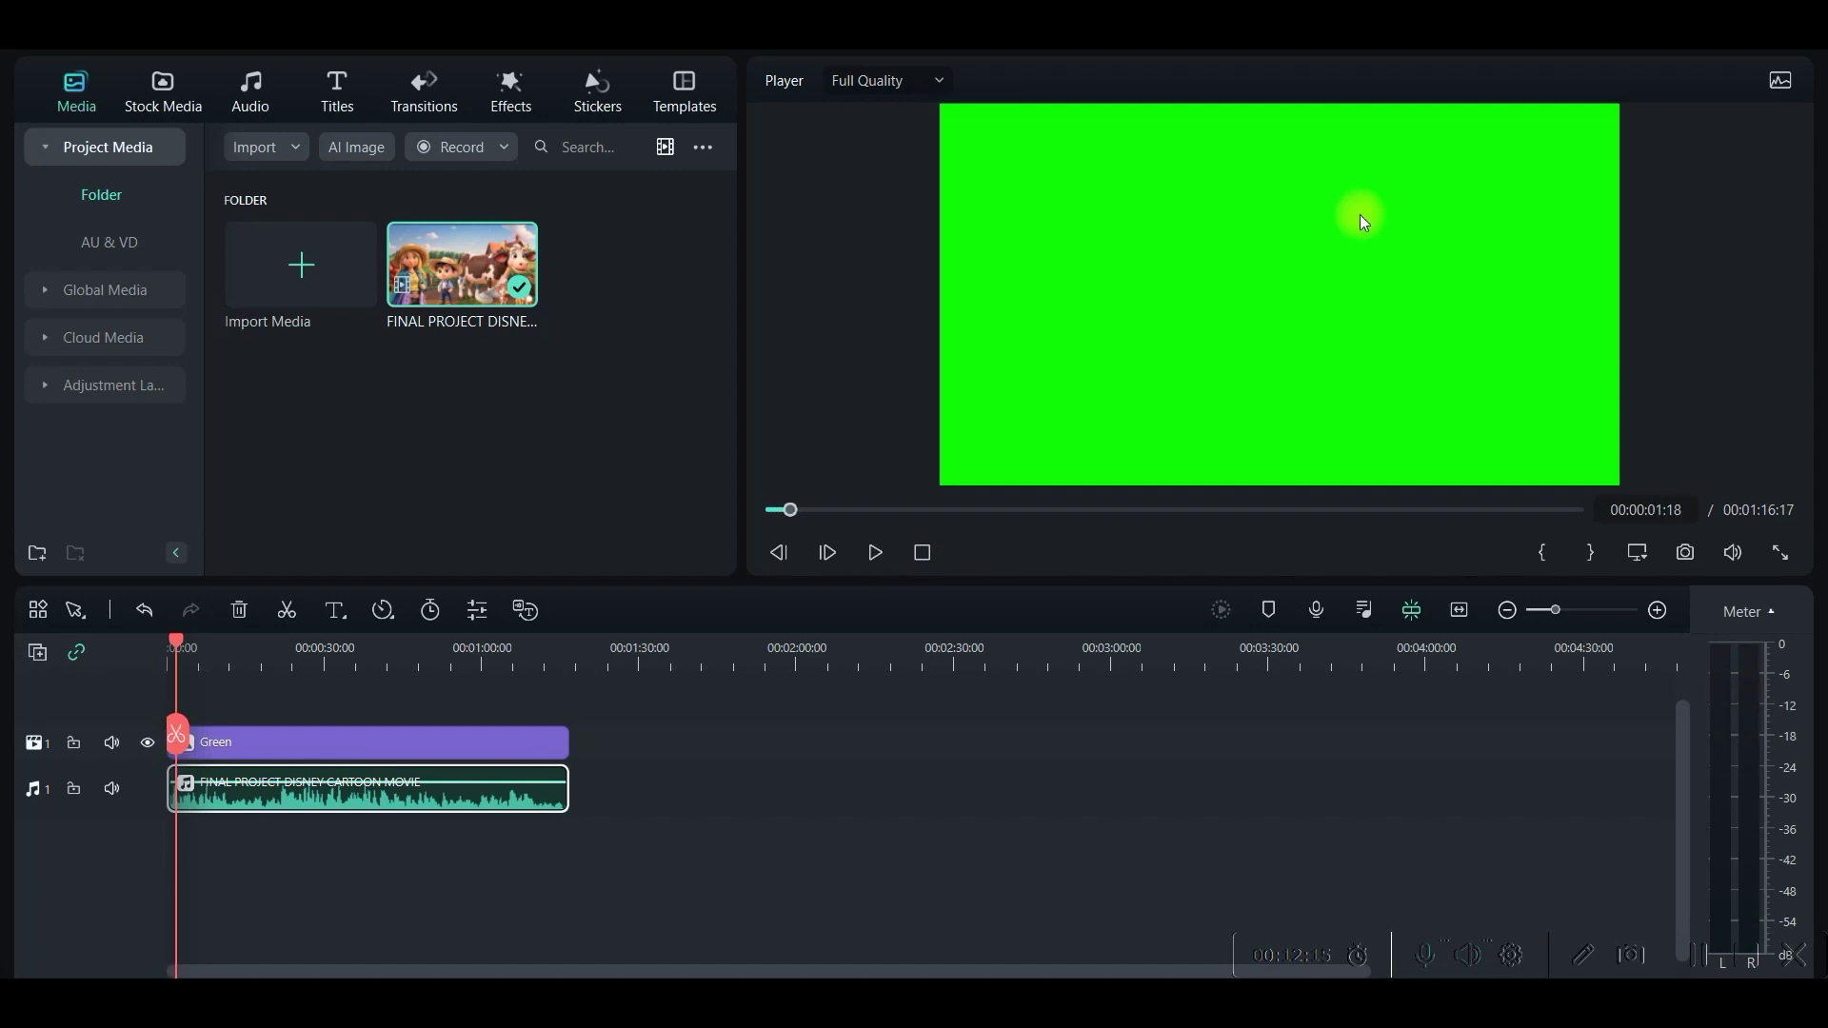
Step: Export the Green clip with movie audio as a Higher-quality 1920x1080 MP4 instead of MP3
click(1623, 55)
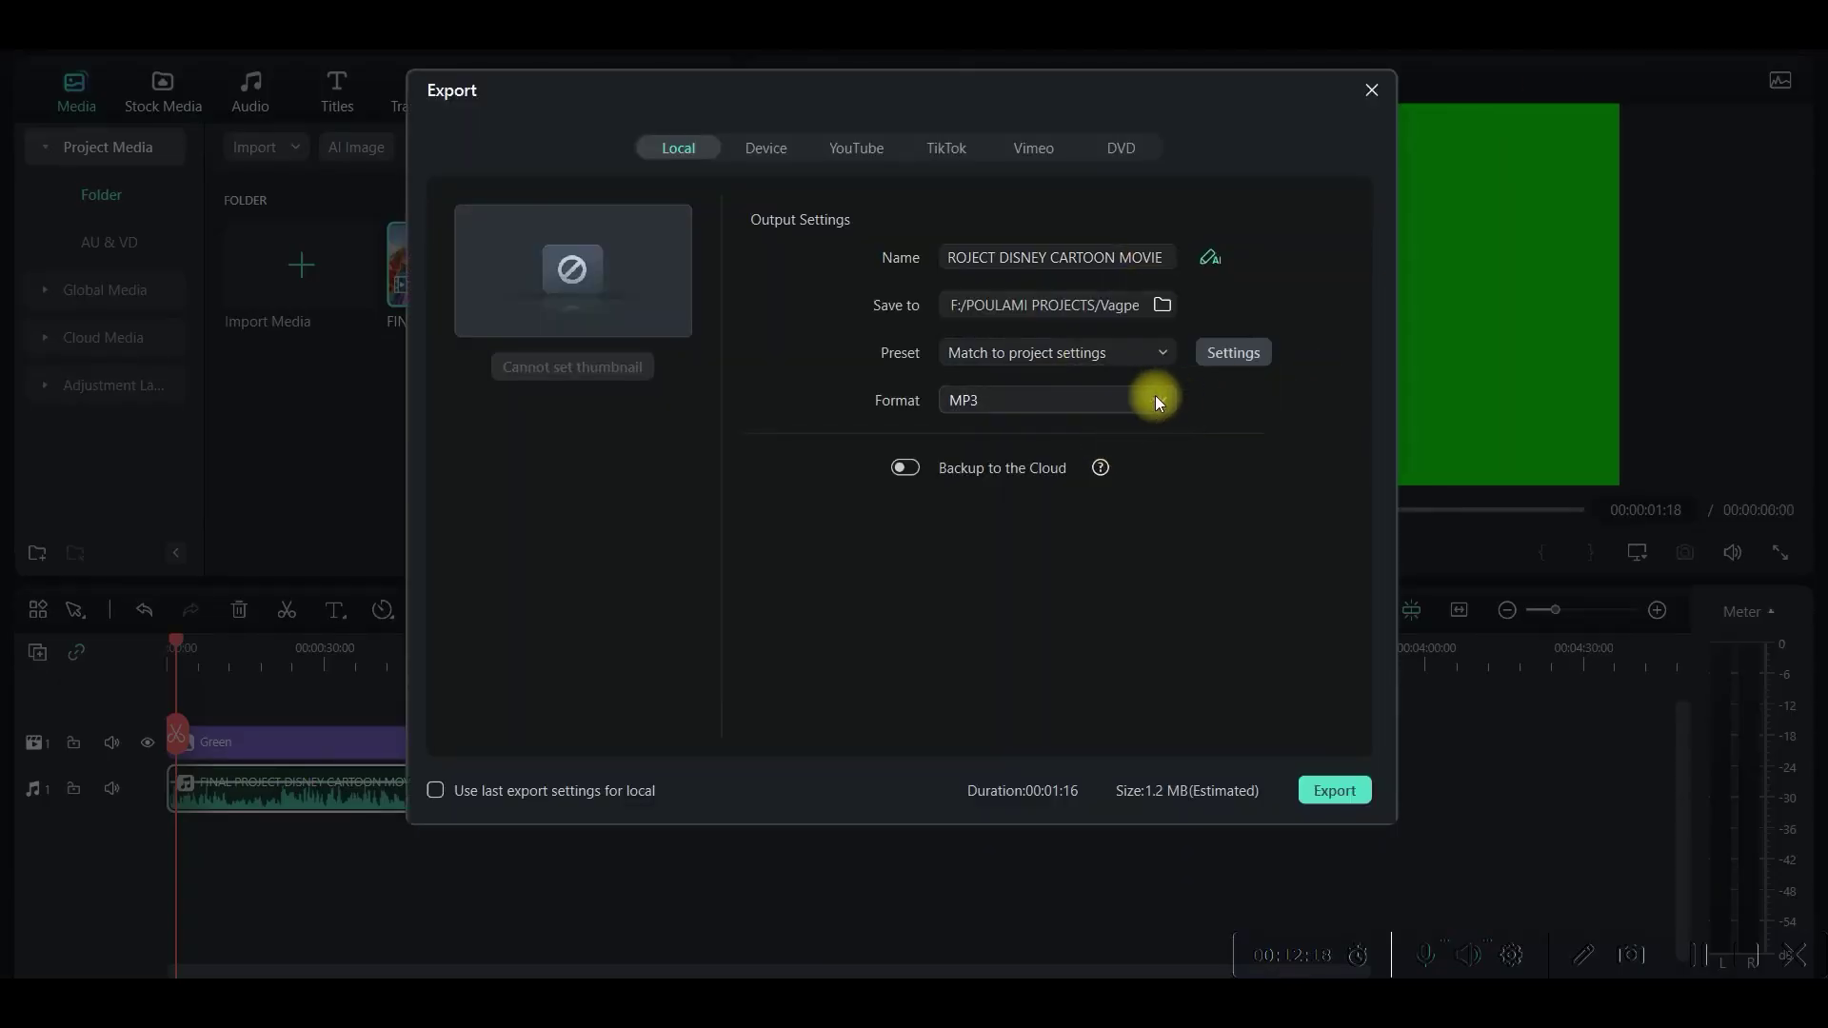
click(1156, 396)
scroll(1106, 499, up, 5)
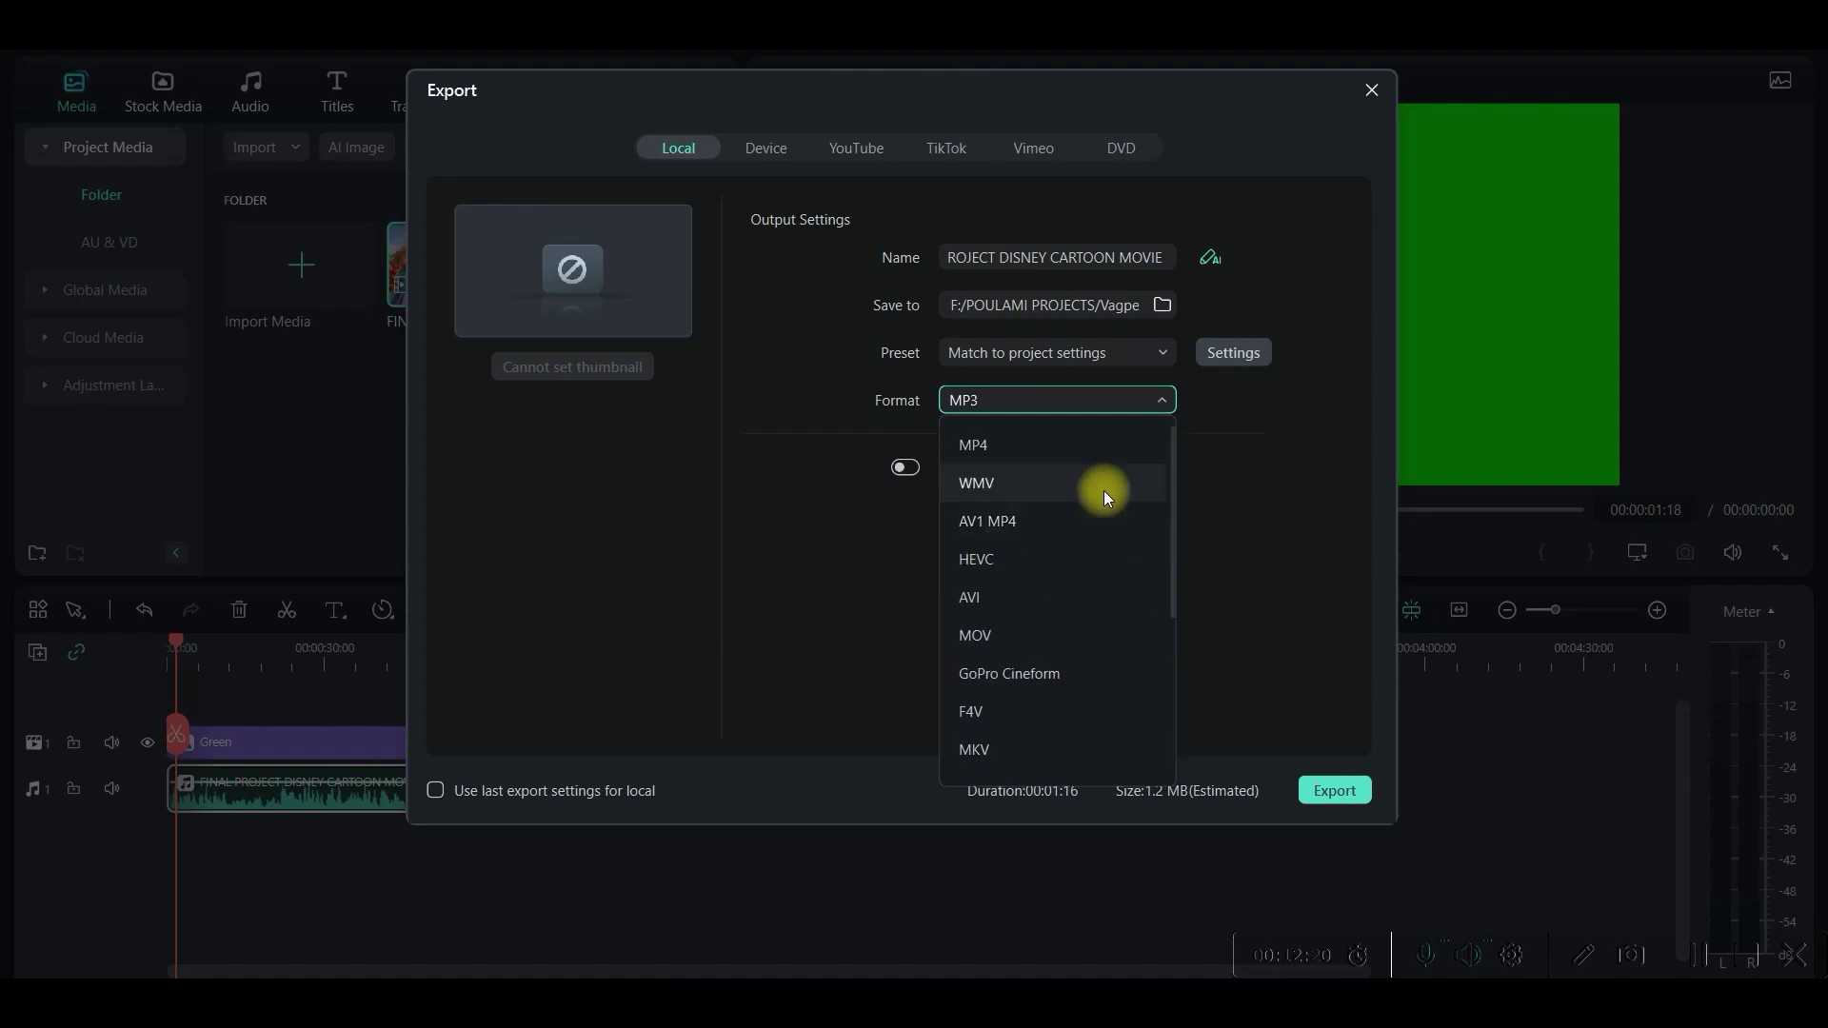
click(1061, 443)
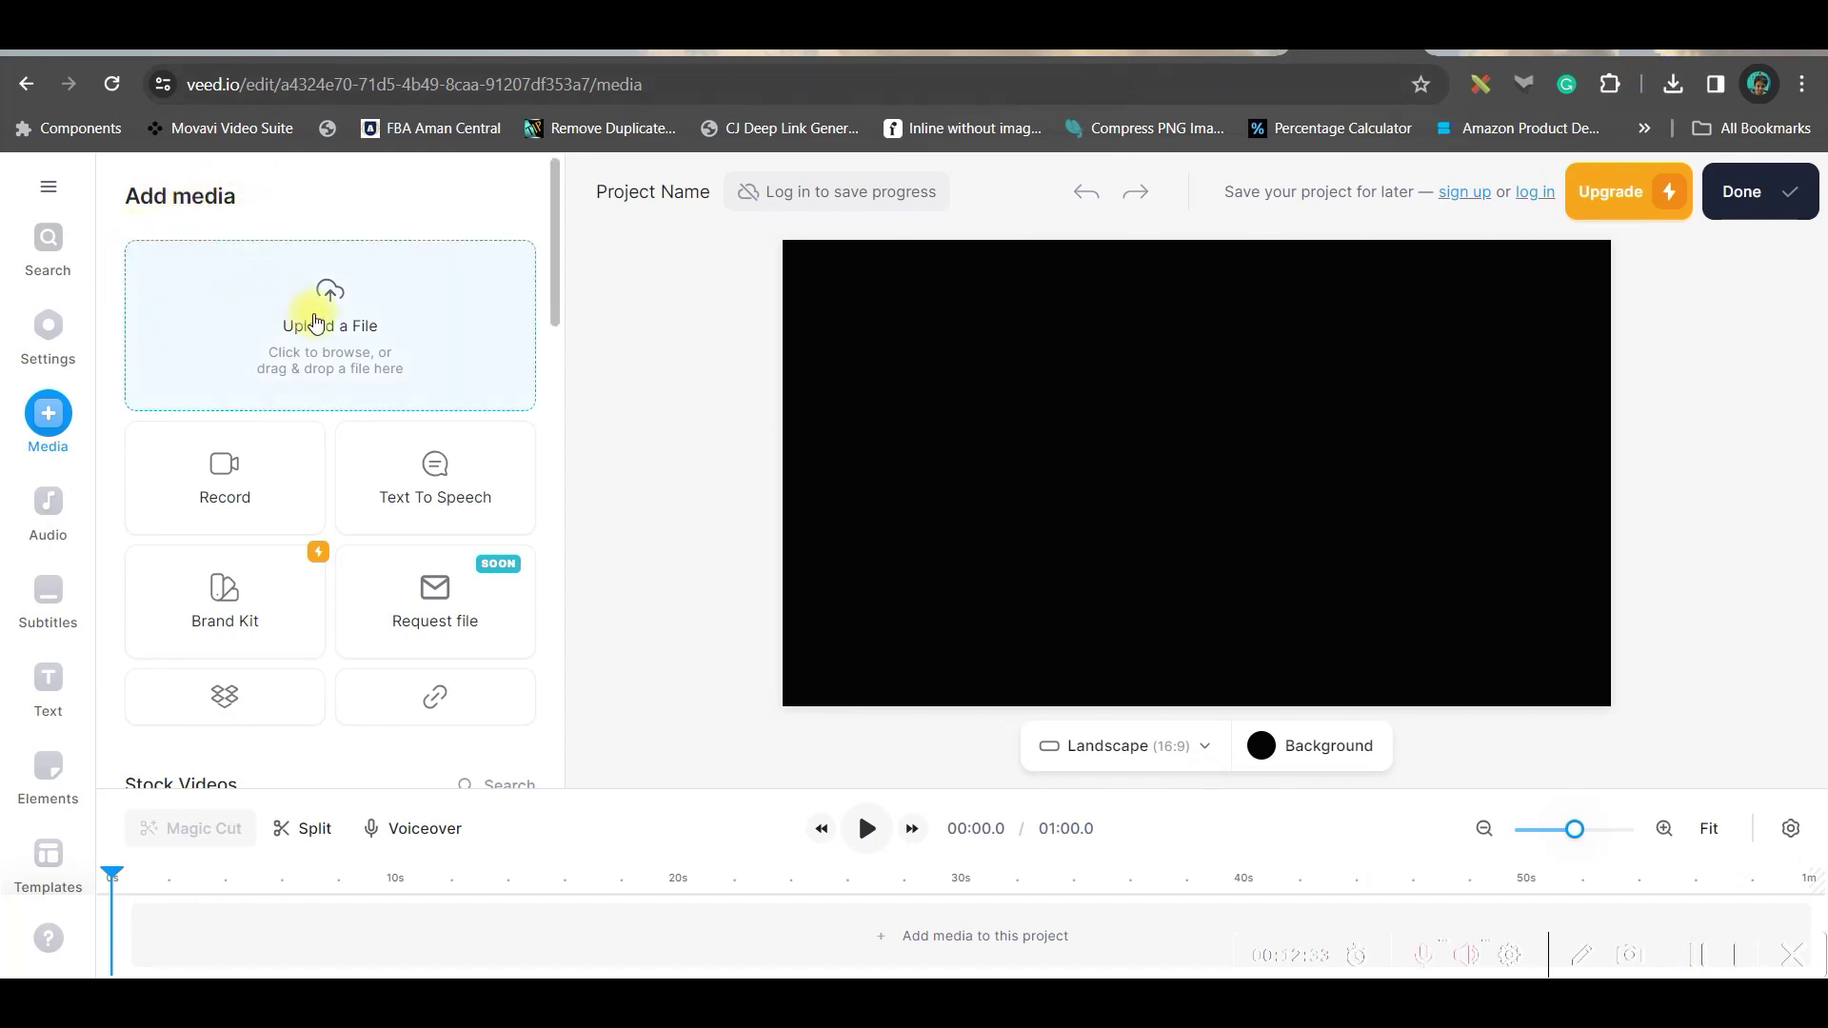
Step: Upload the green cartoon video and transcribe it into English subtitles
click(318, 318)
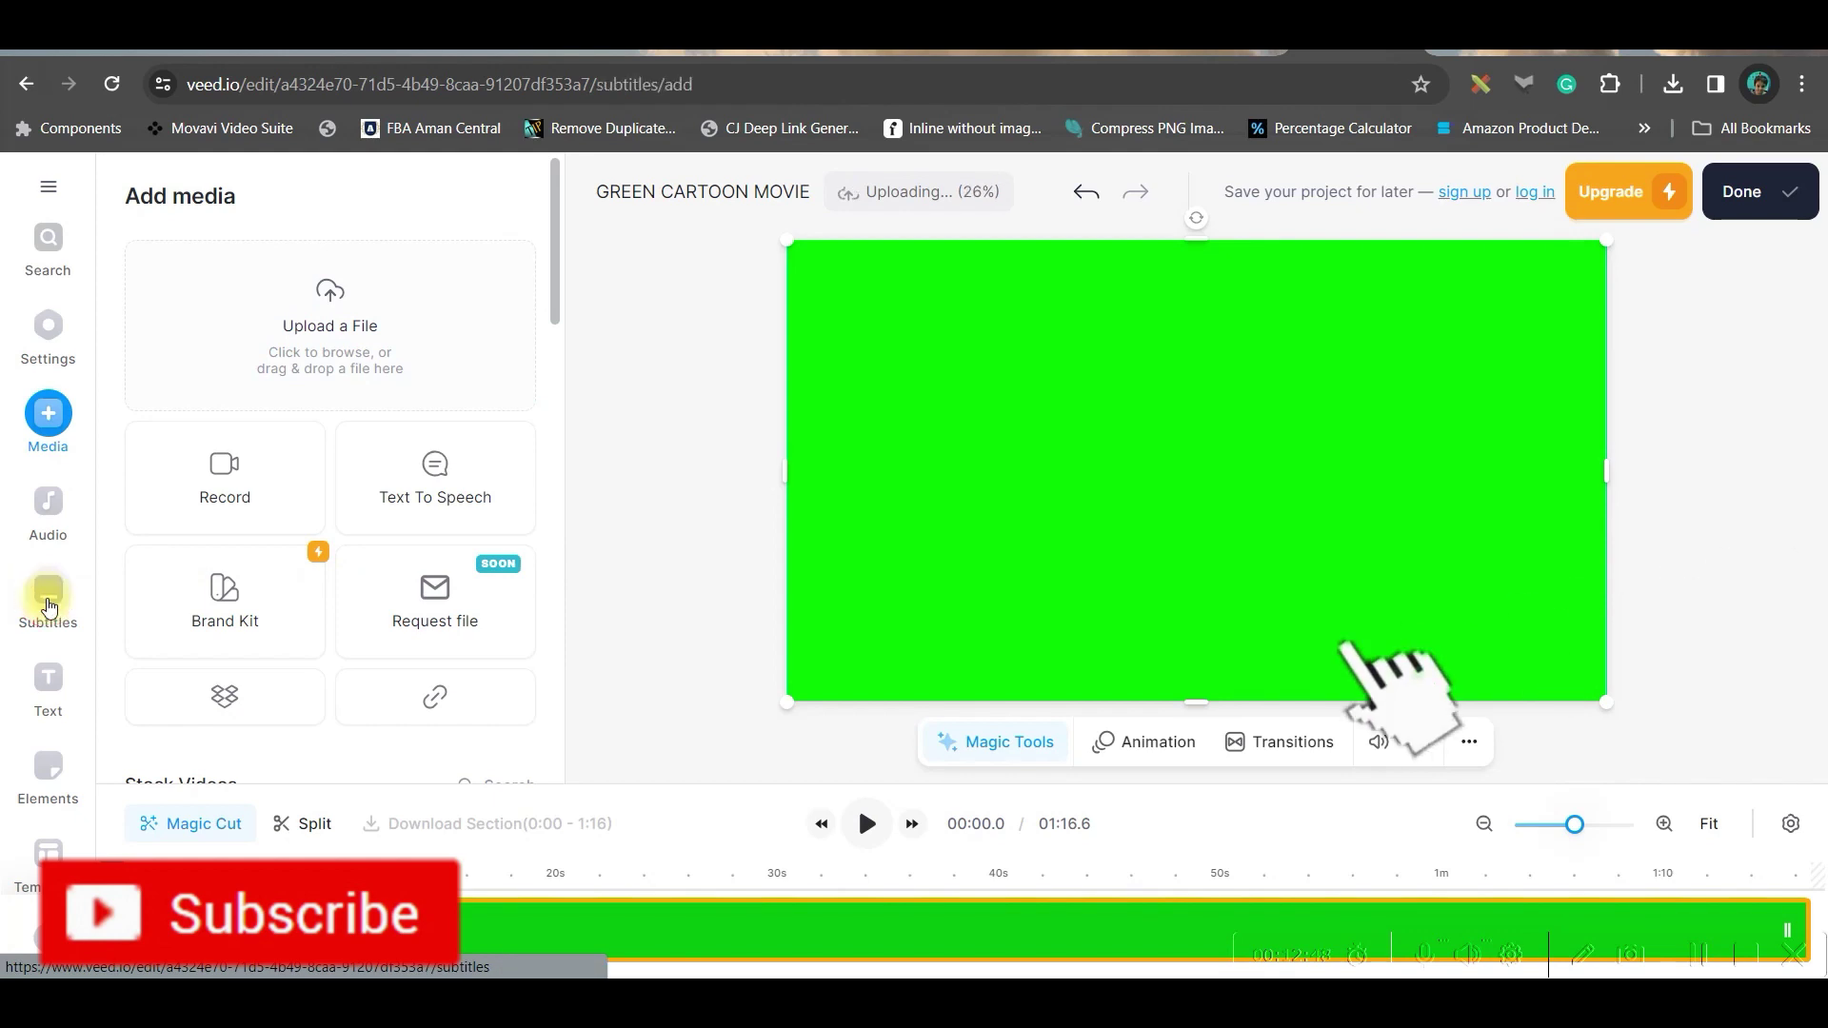
click(47, 597)
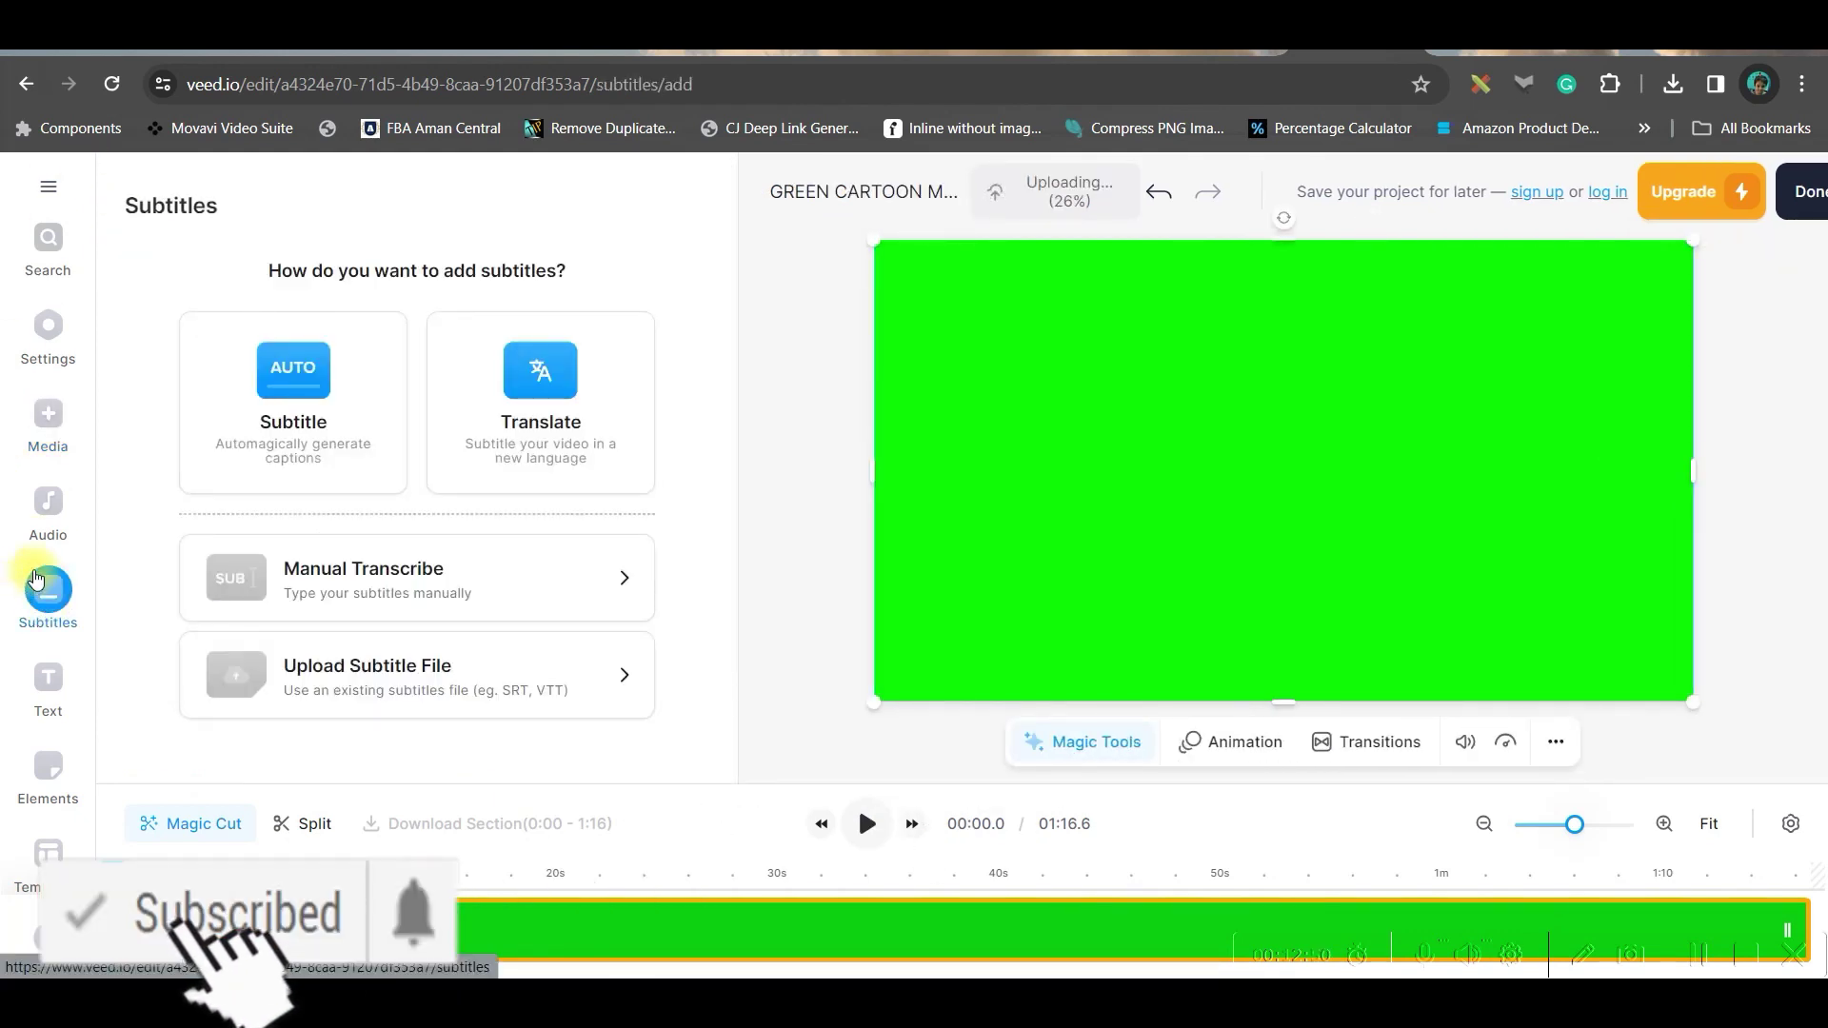
click(283, 427)
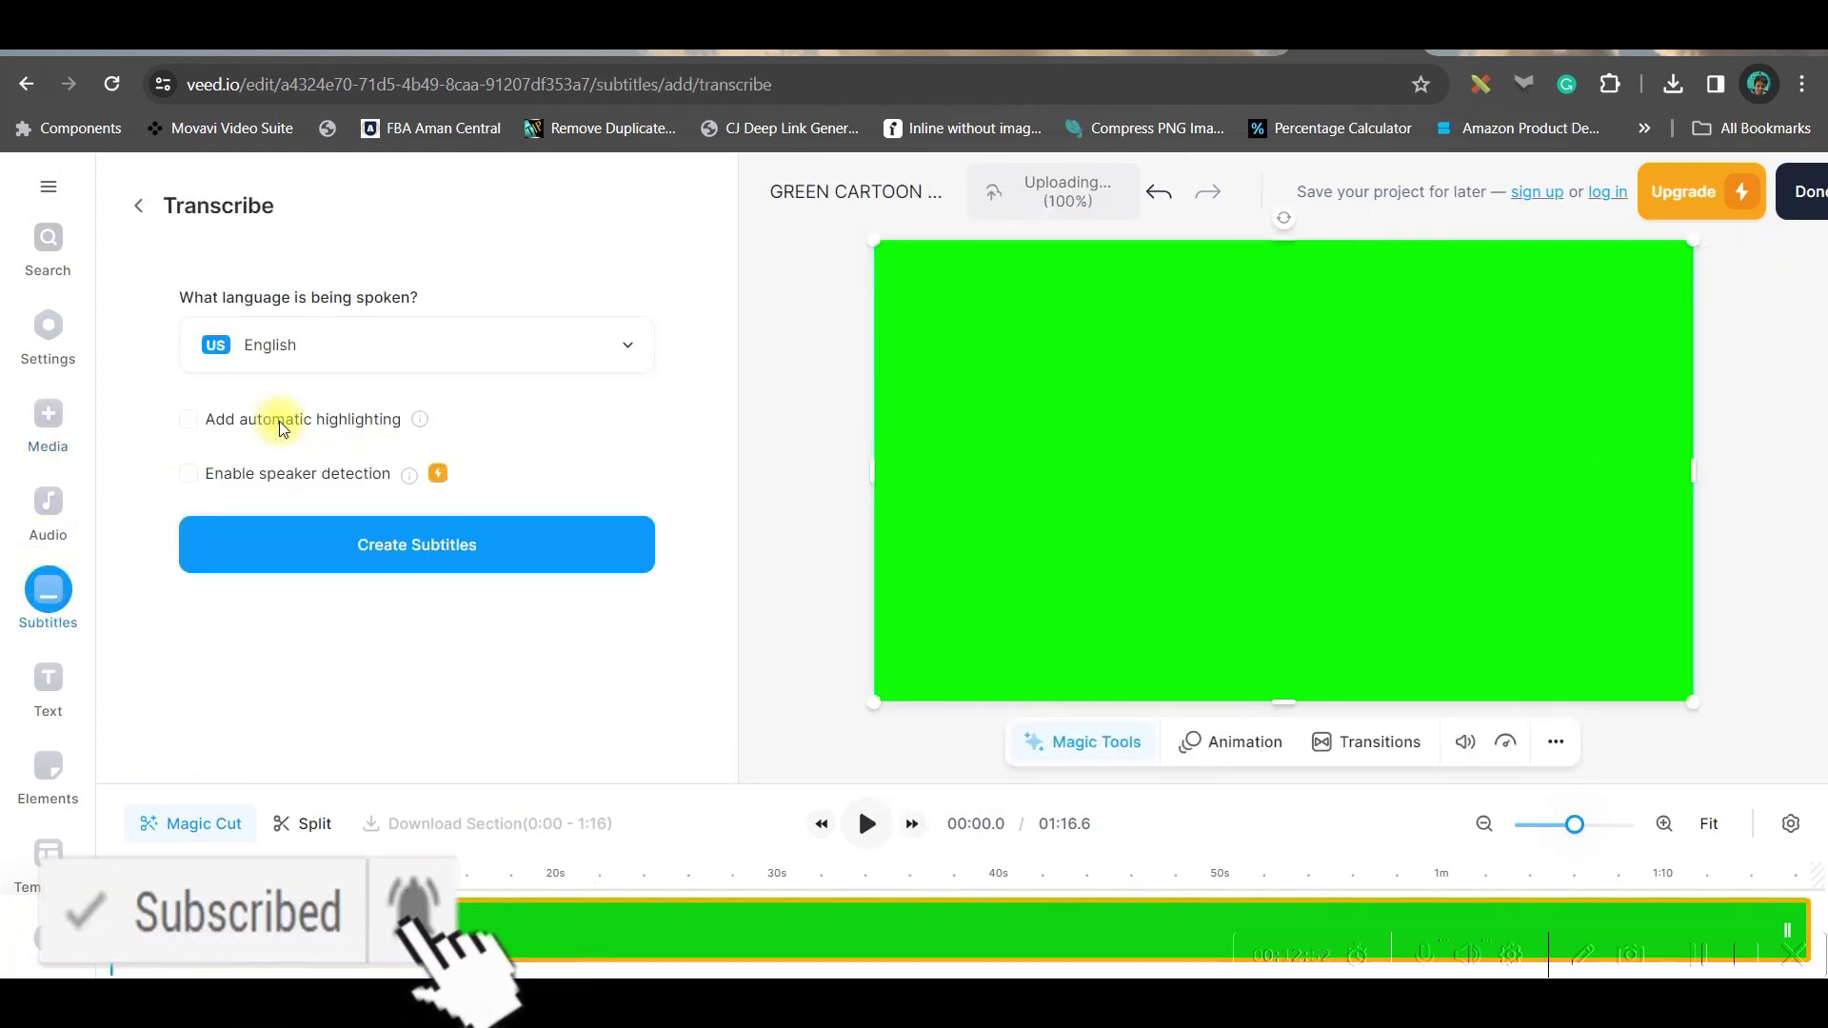
click(408, 354)
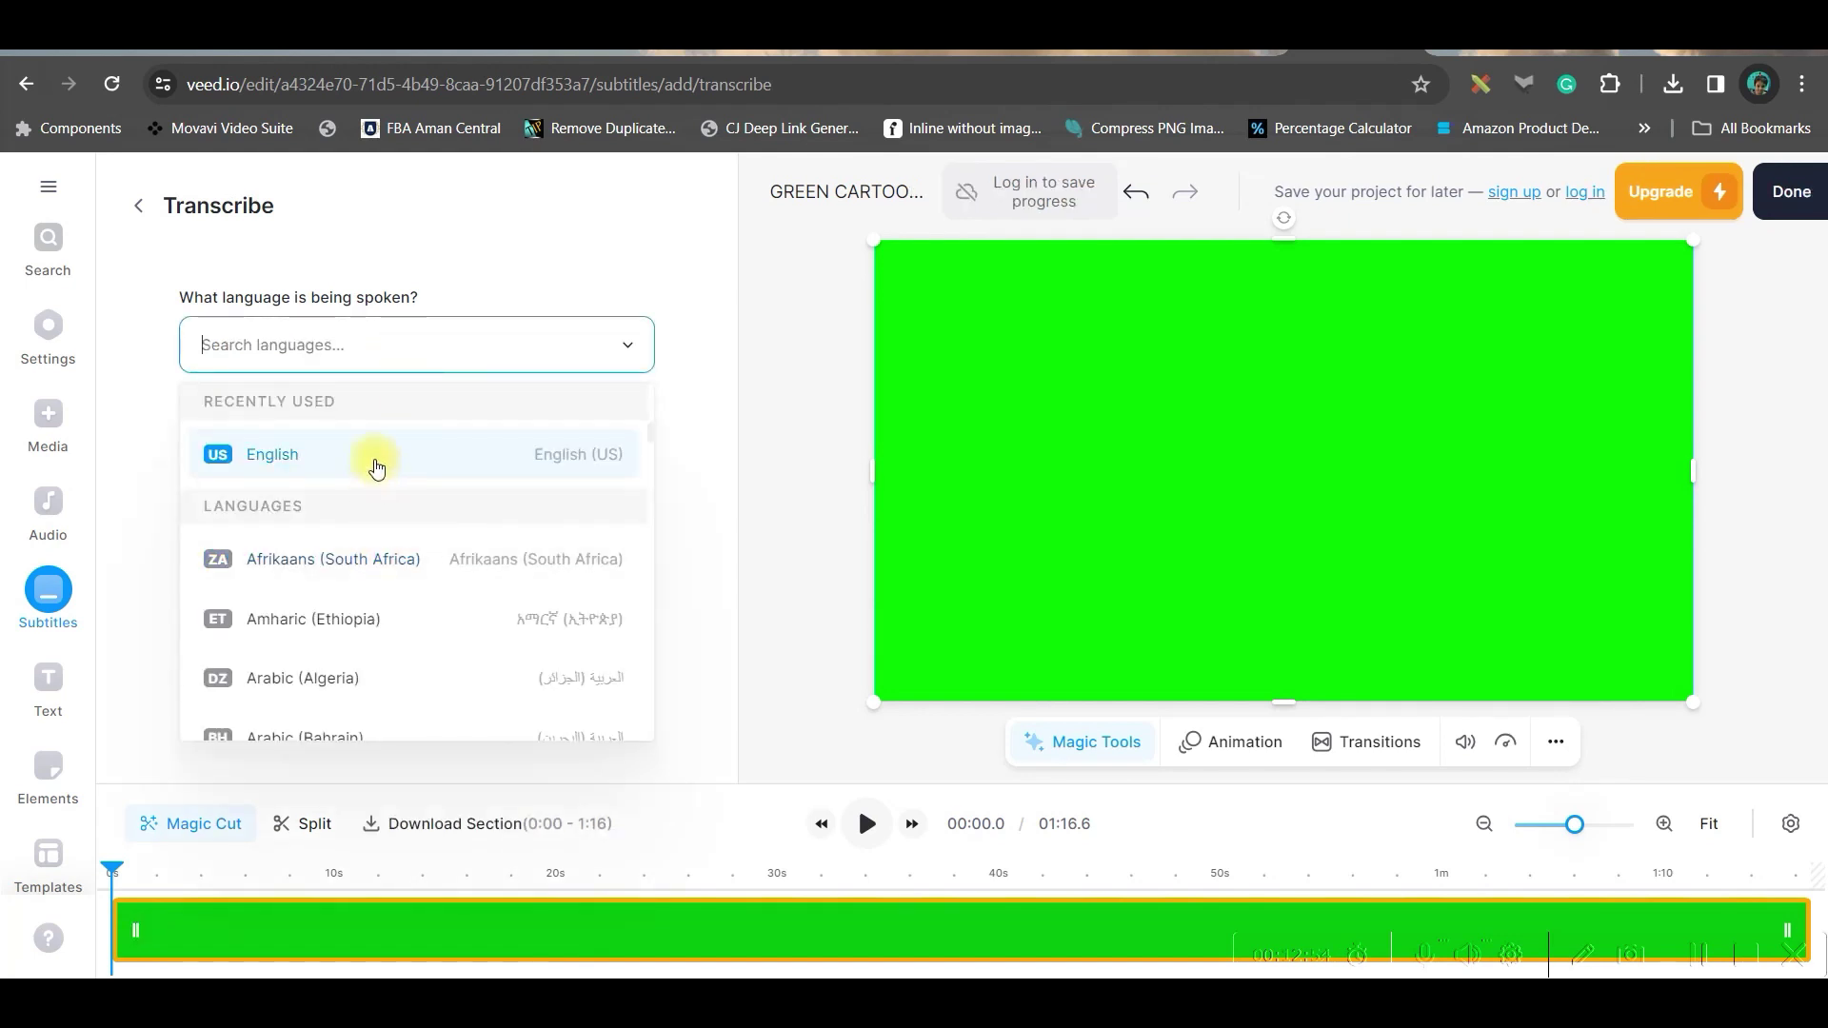
click(377, 466)
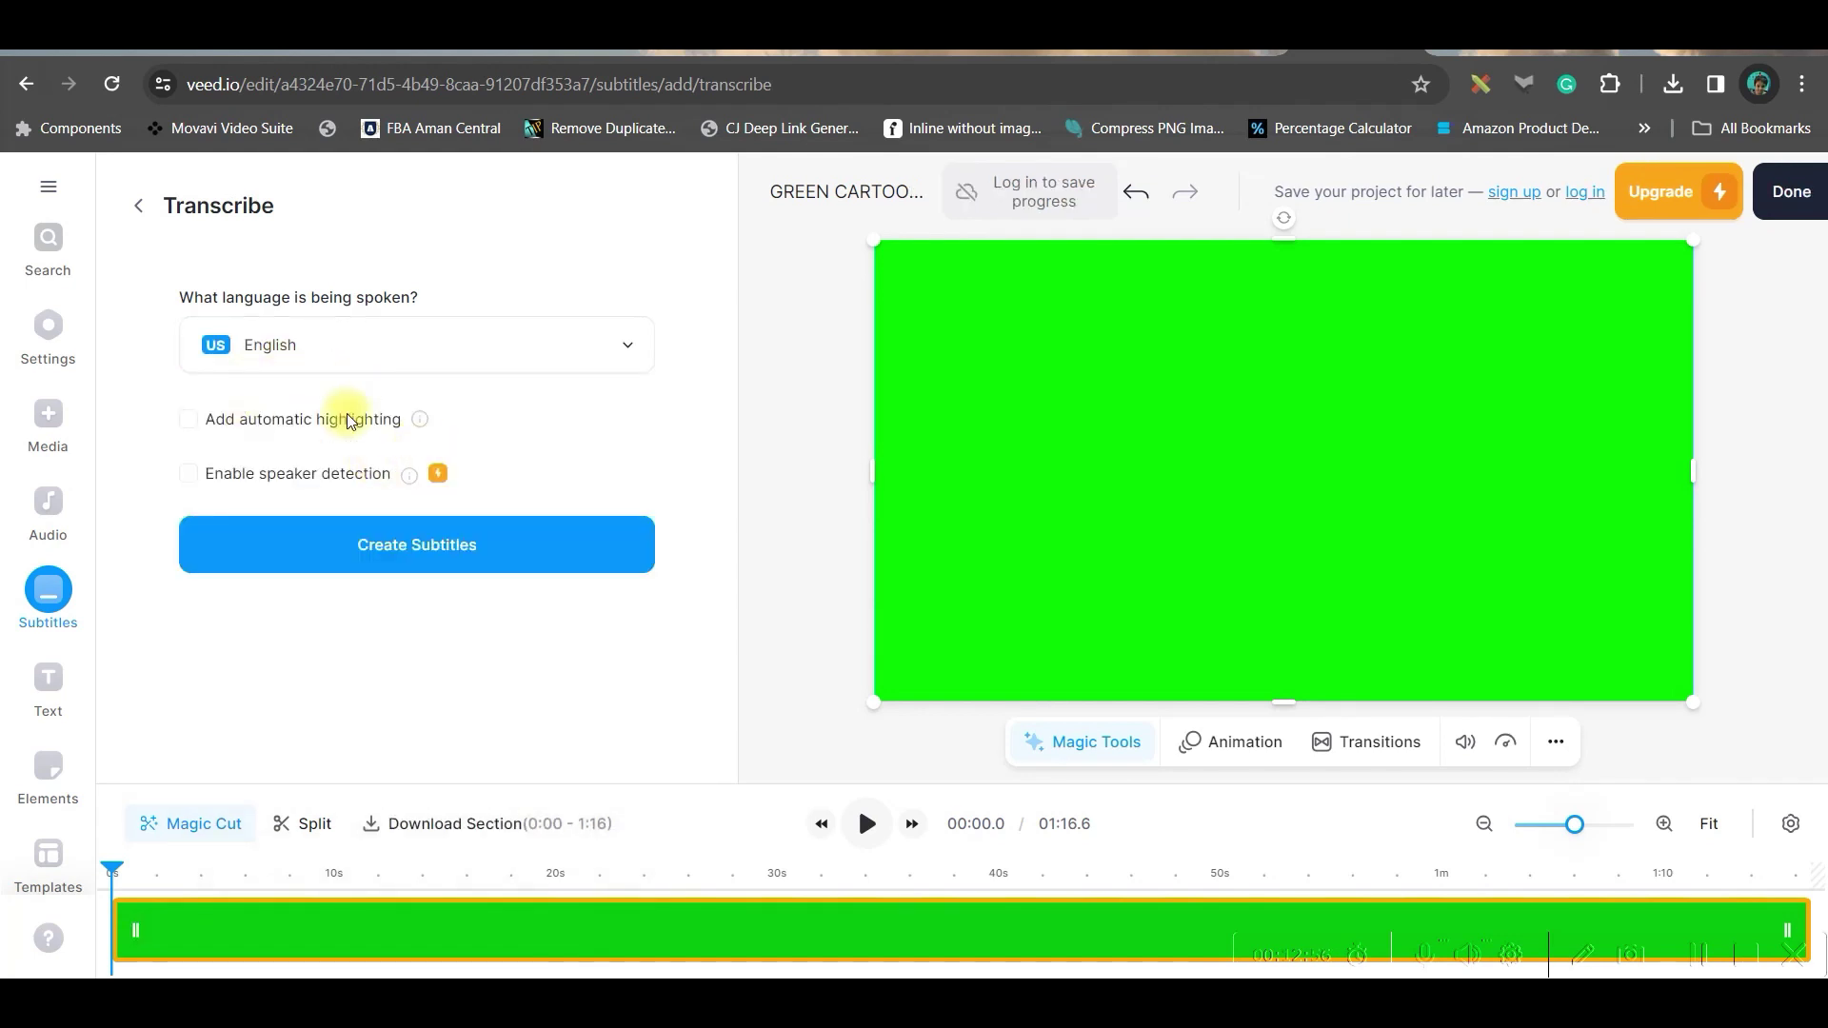
click(404, 539)
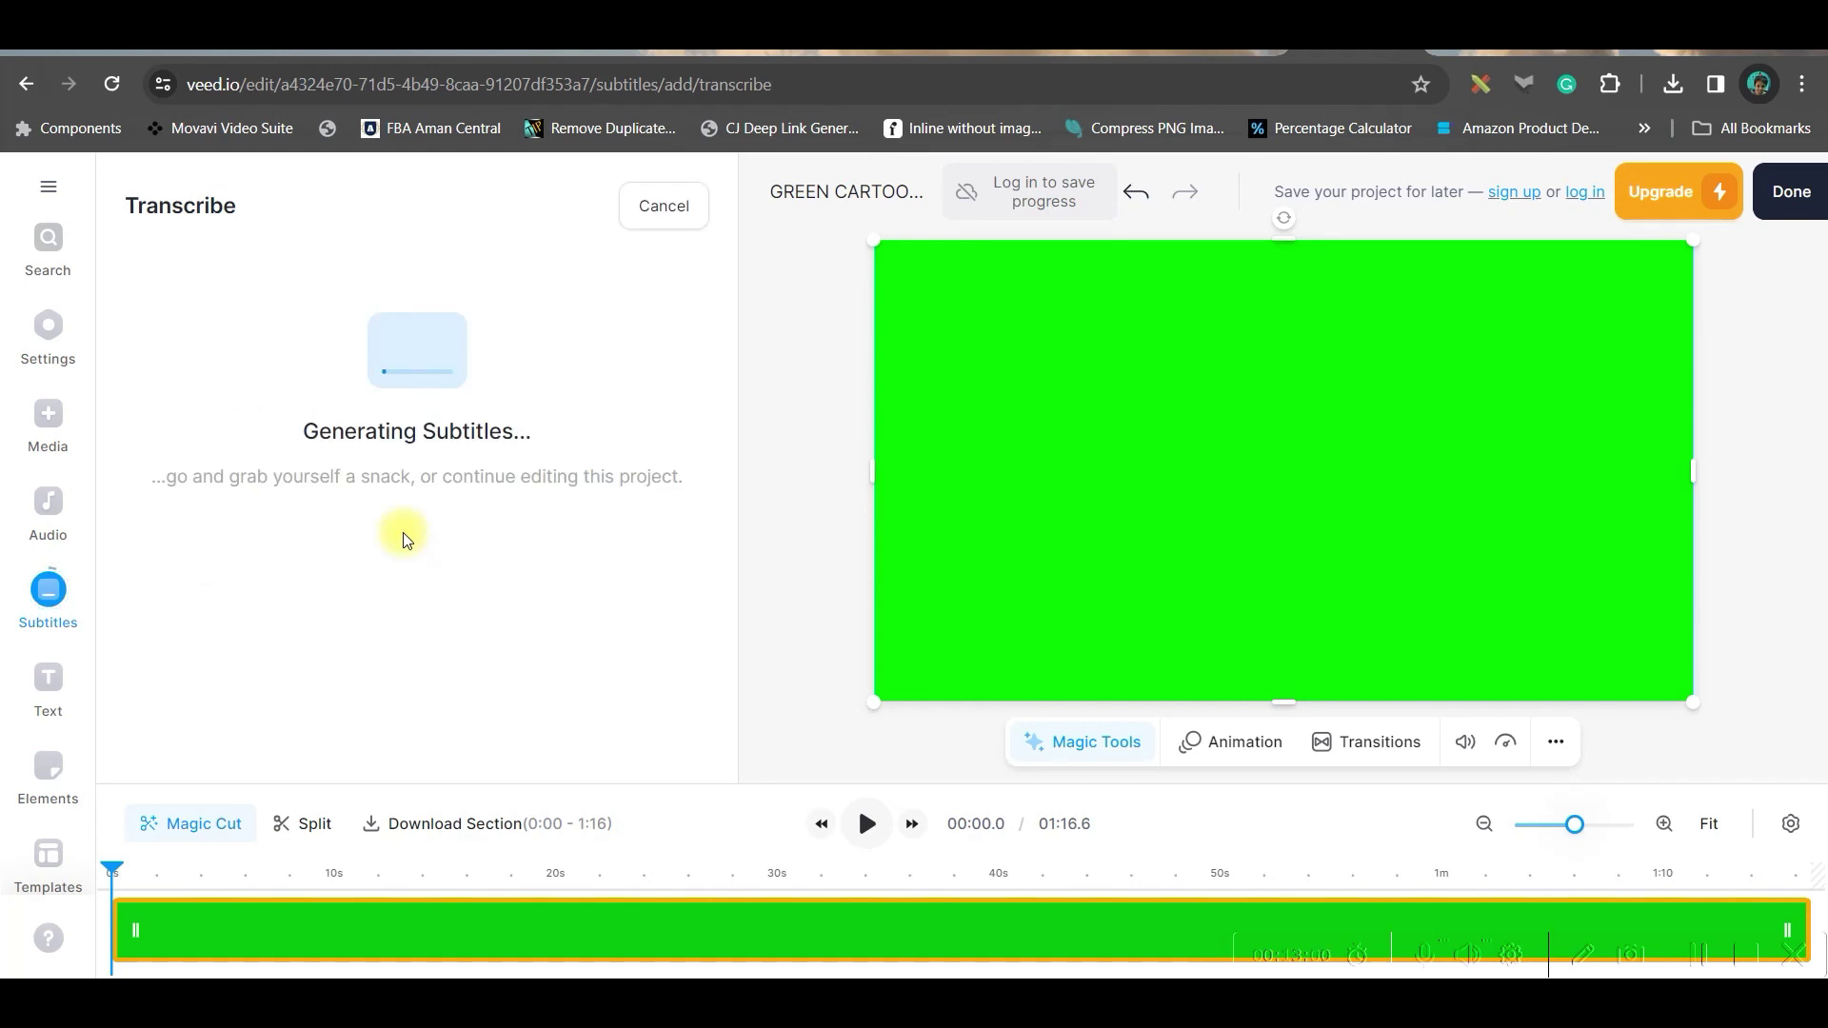
click(1703, 956)
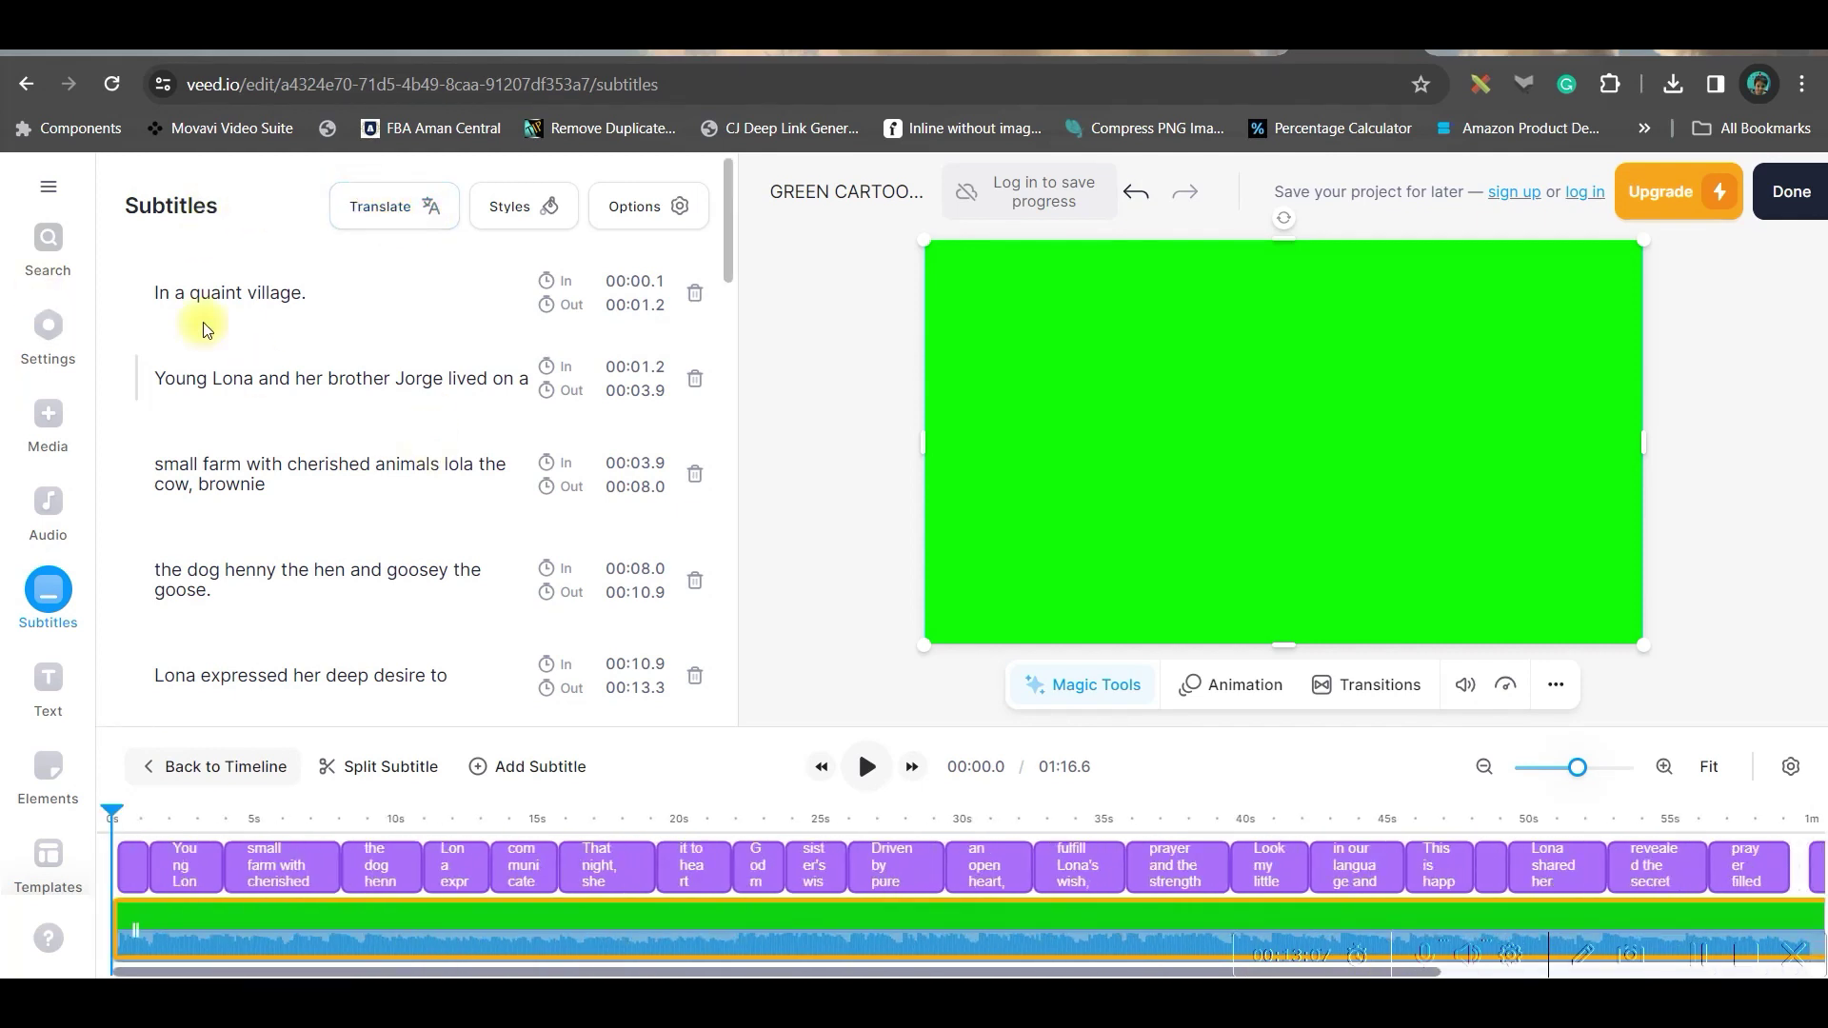
Step: Browse the subtitle style presets, then finish and save the GREEN CARTOON MOVIE project
scroll(372, 428, down, 4)
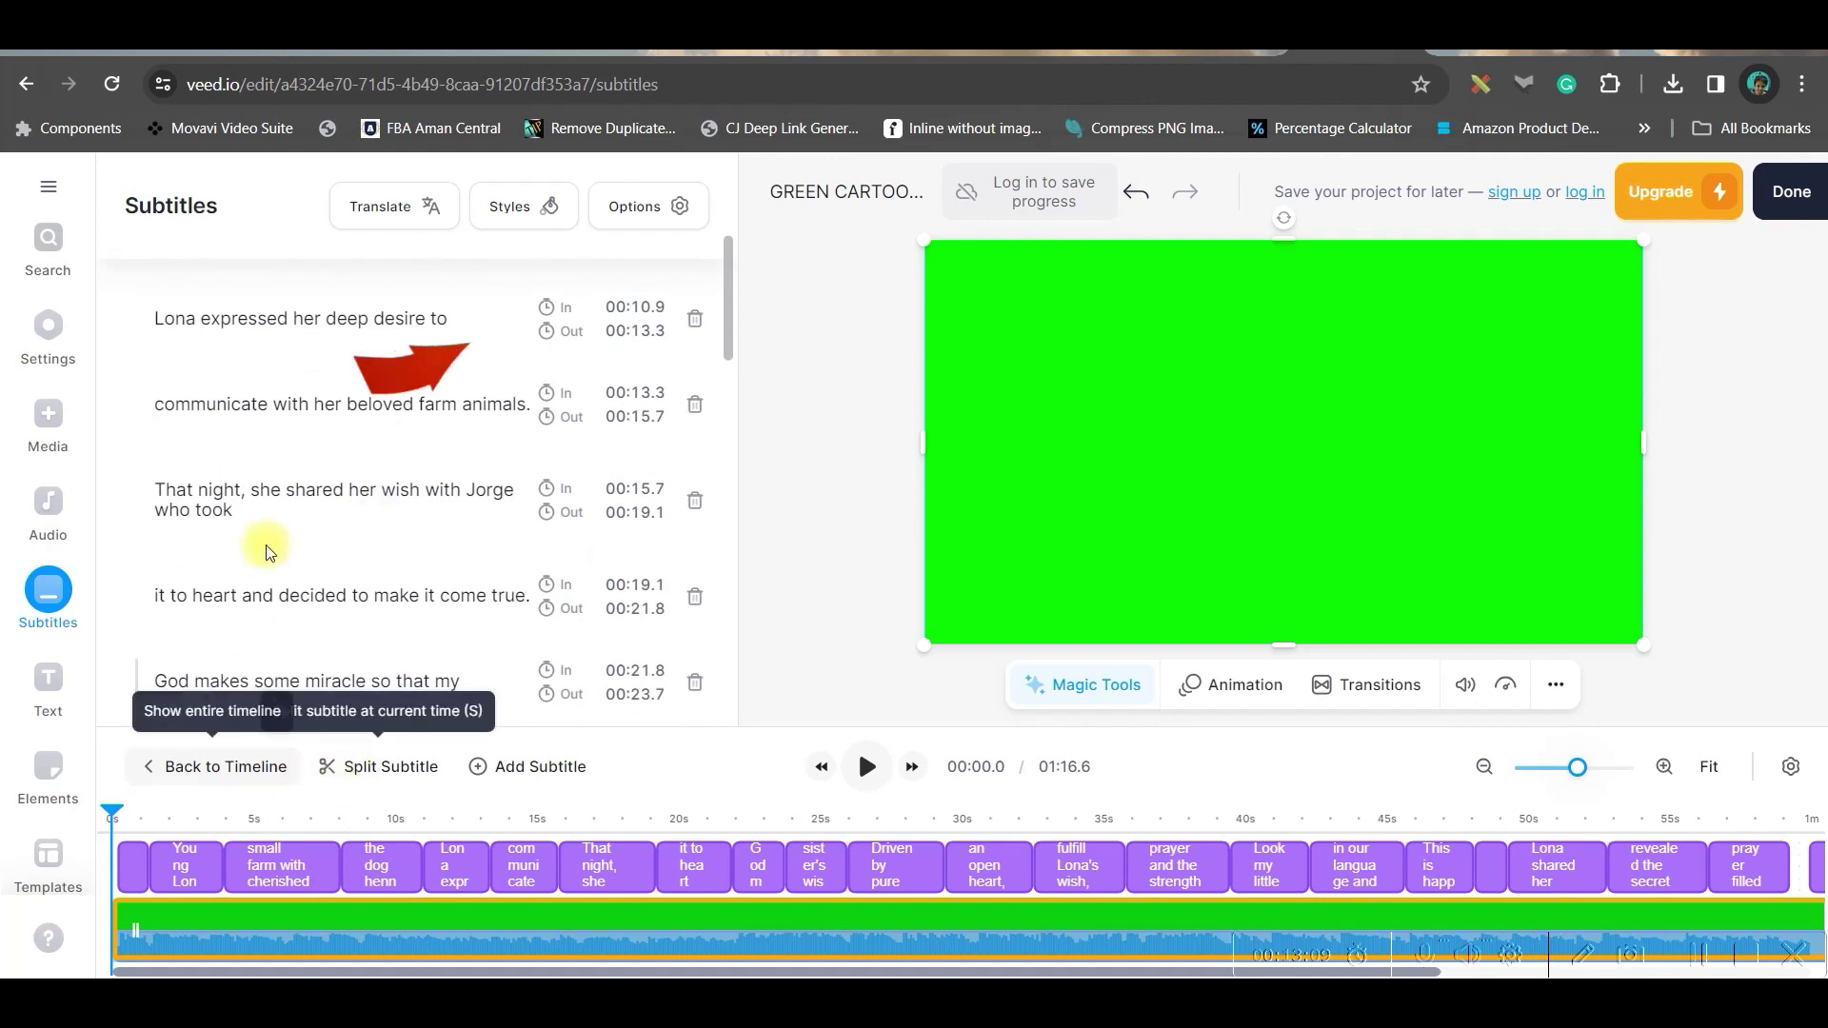
scroll(285, 571, up, 4)
click(514, 212)
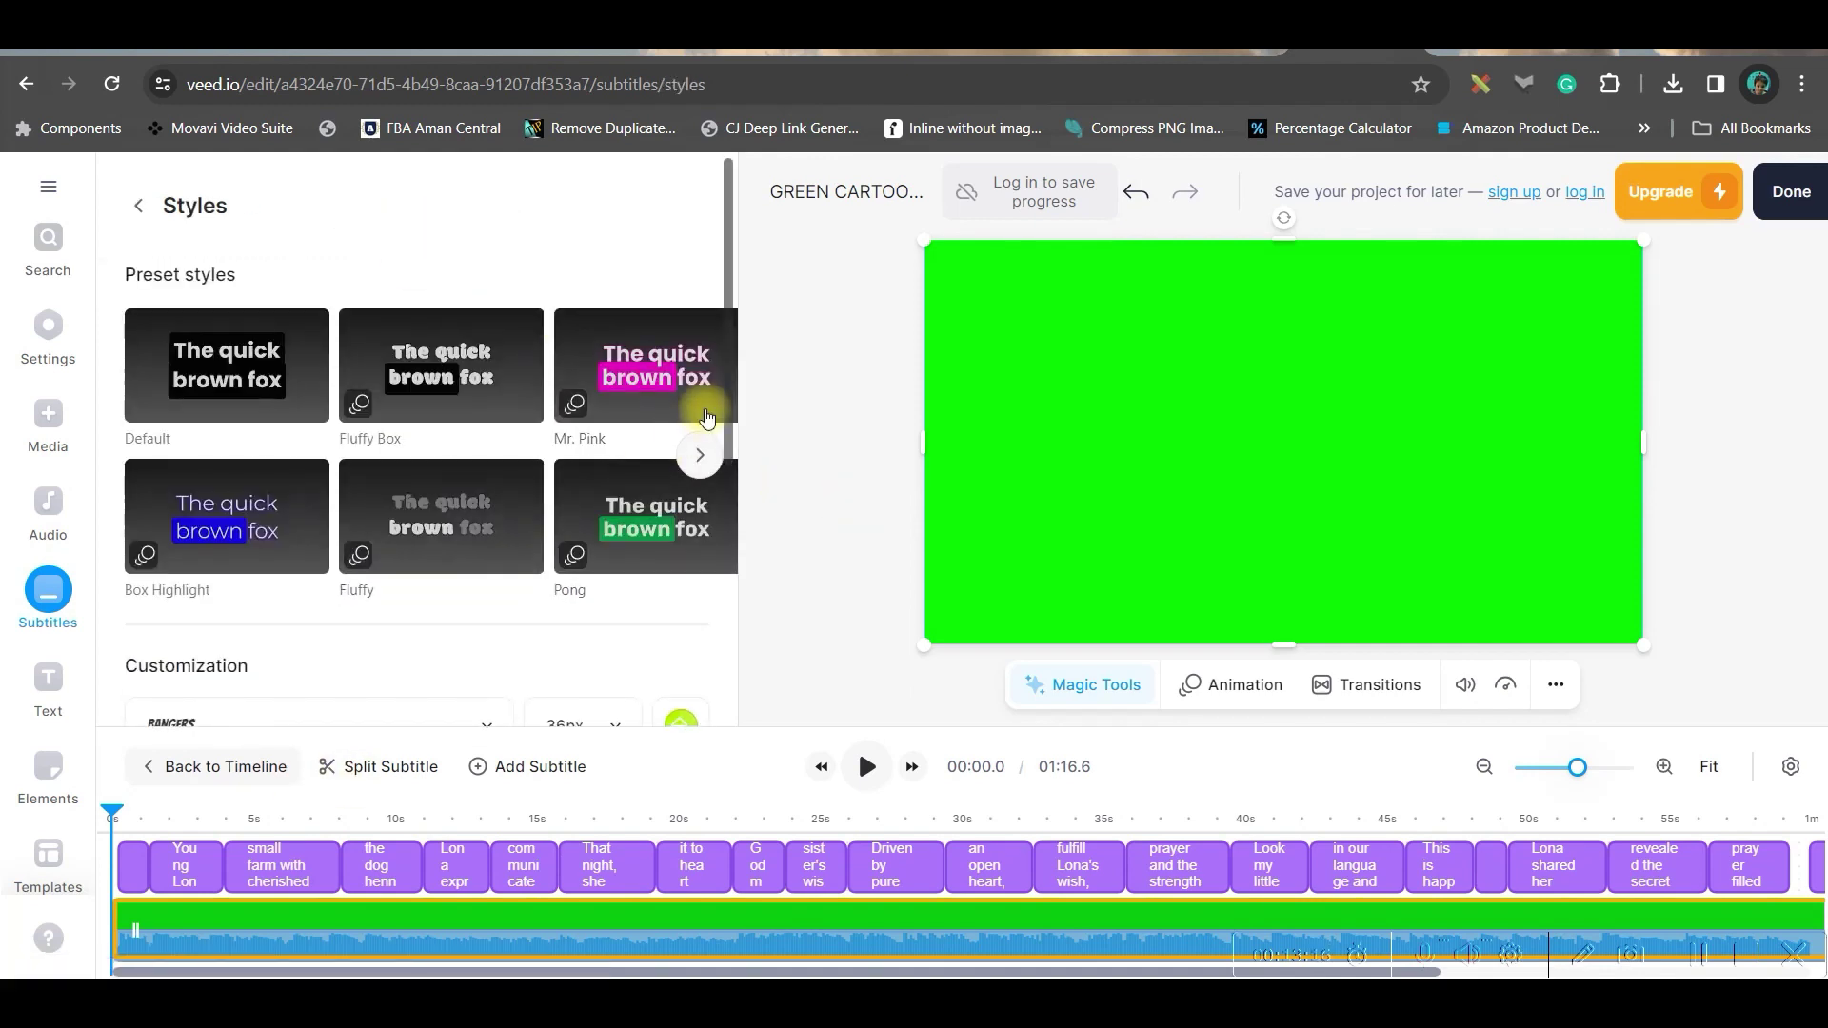
mouse_move(731, 396)
mouse_down()
mouse_move(734, 518)
mouse_move(747, 419)
mouse_up()
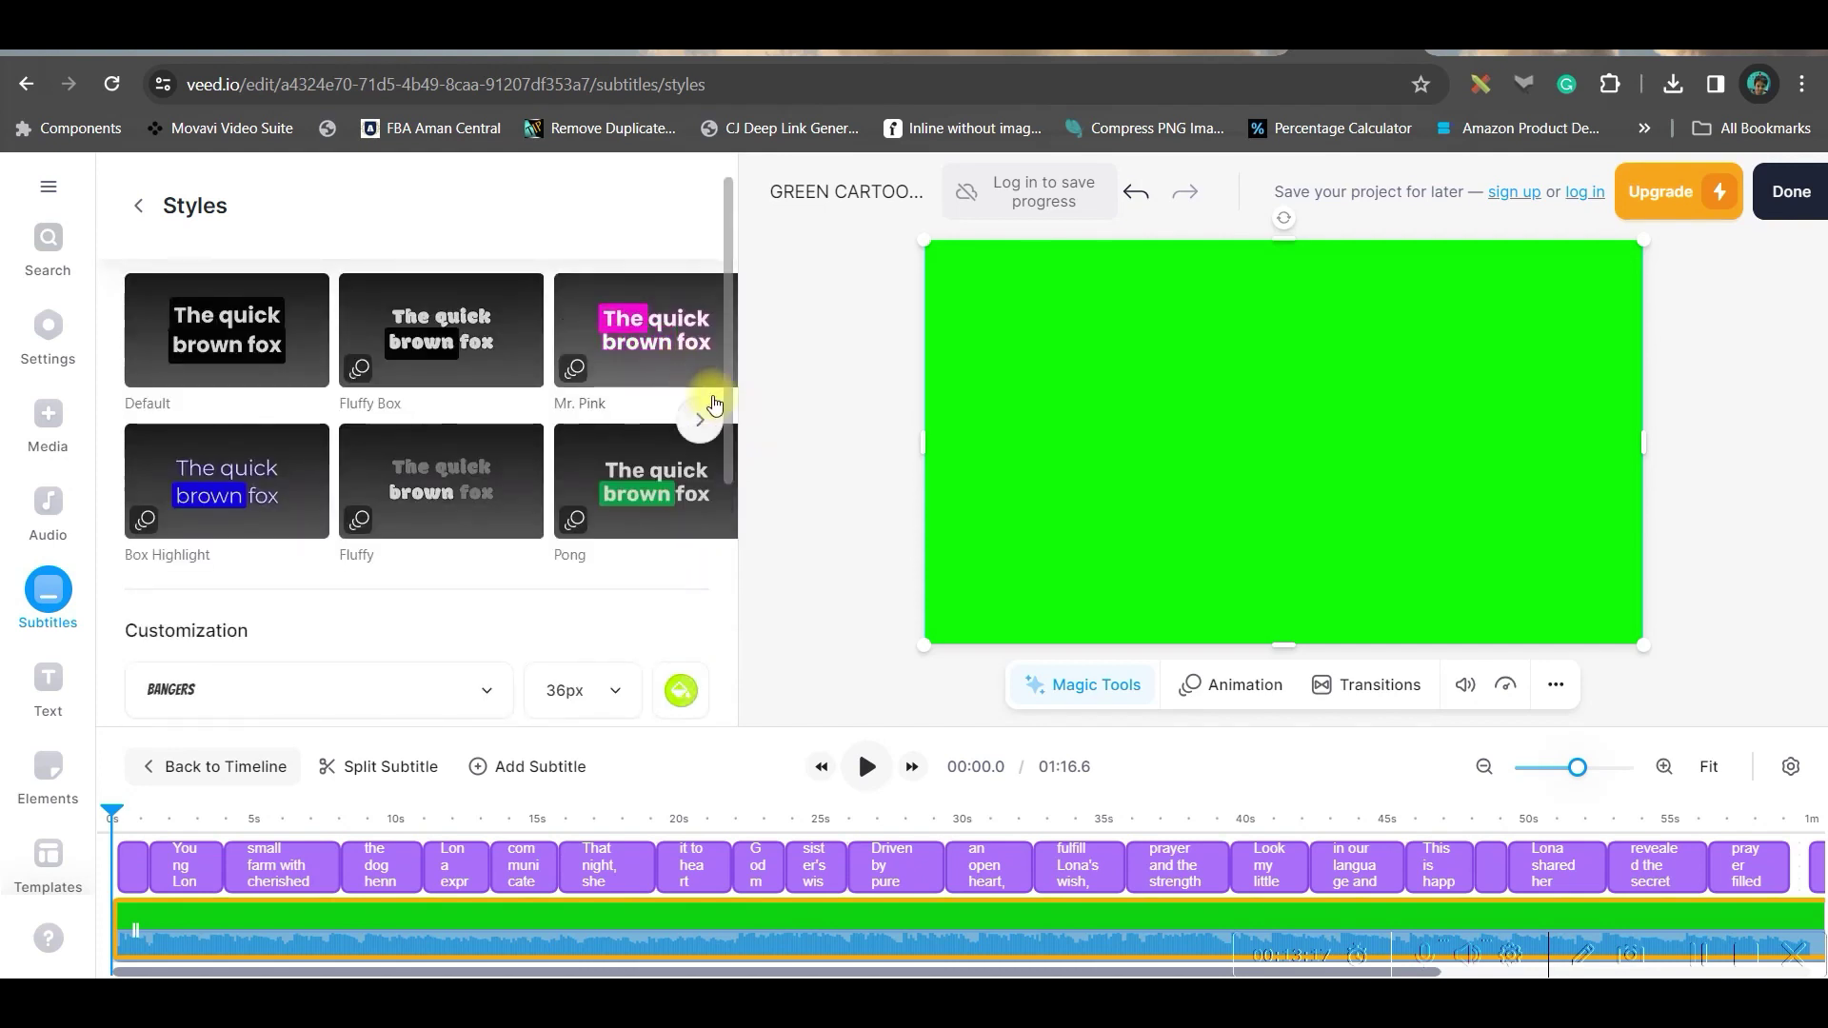
click(701, 426)
click(700, 425)
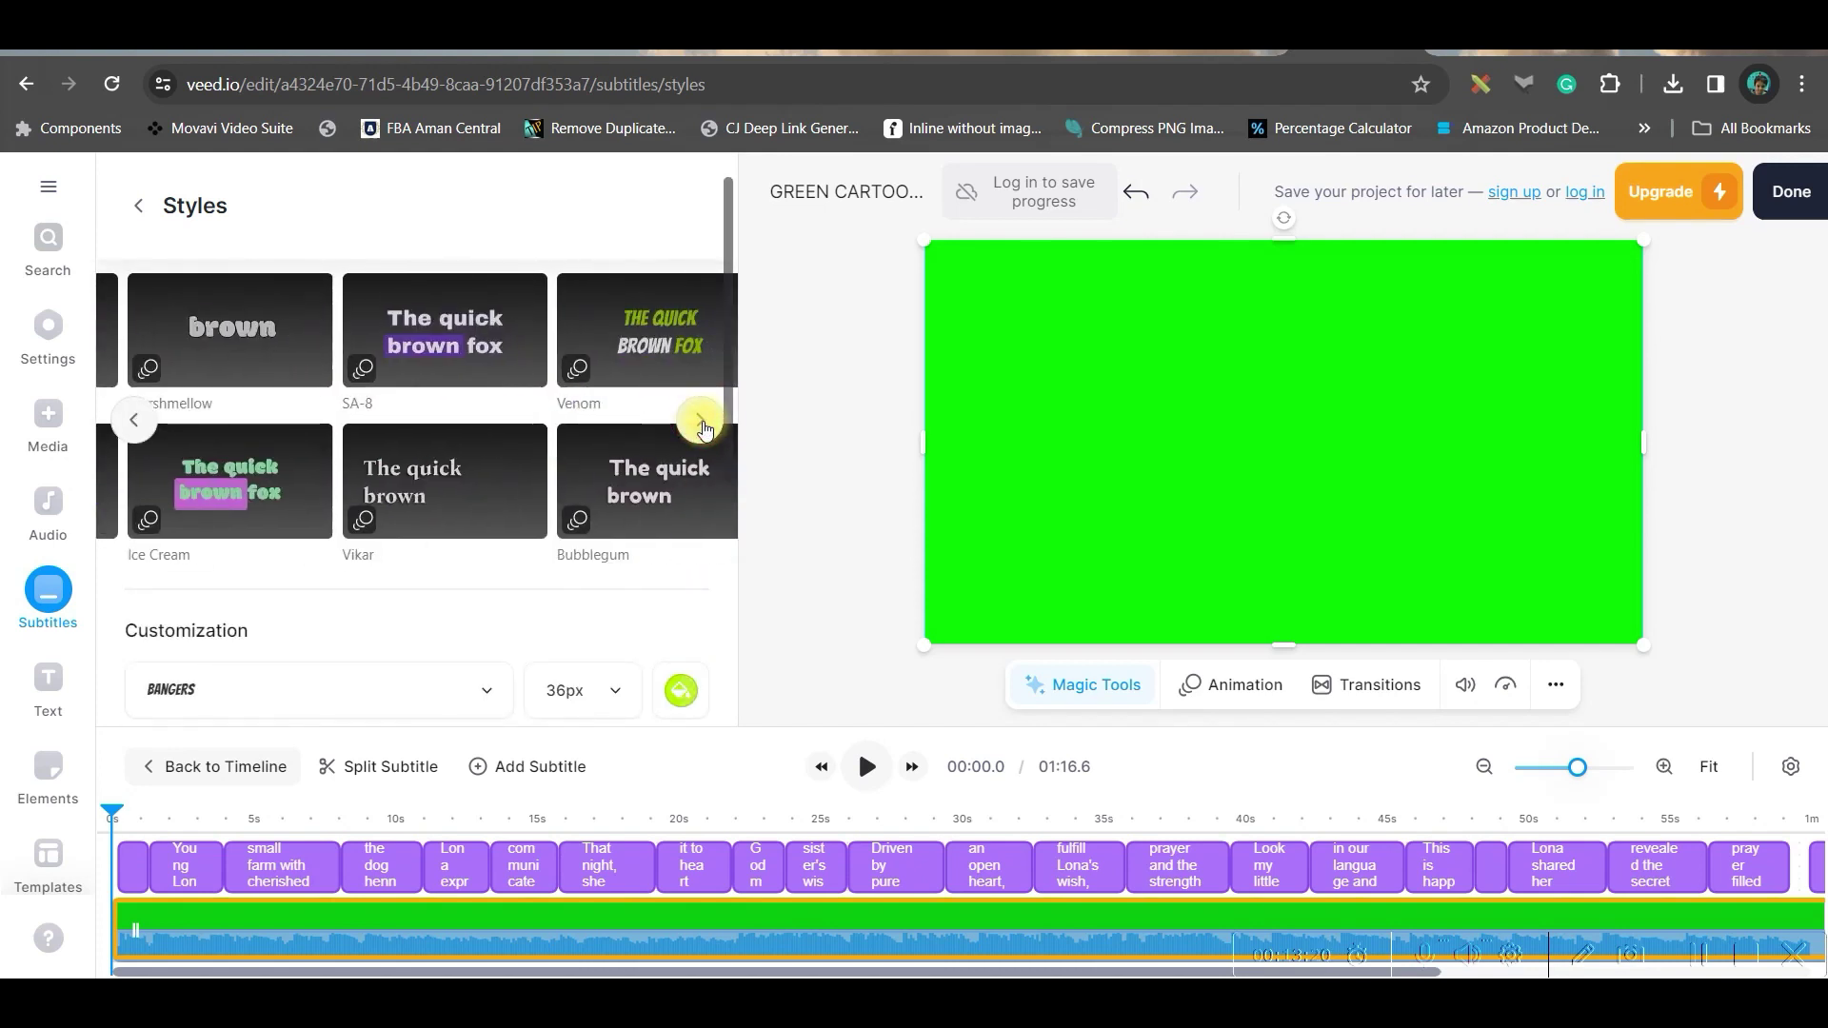
scroll(260, 424, down, 5)
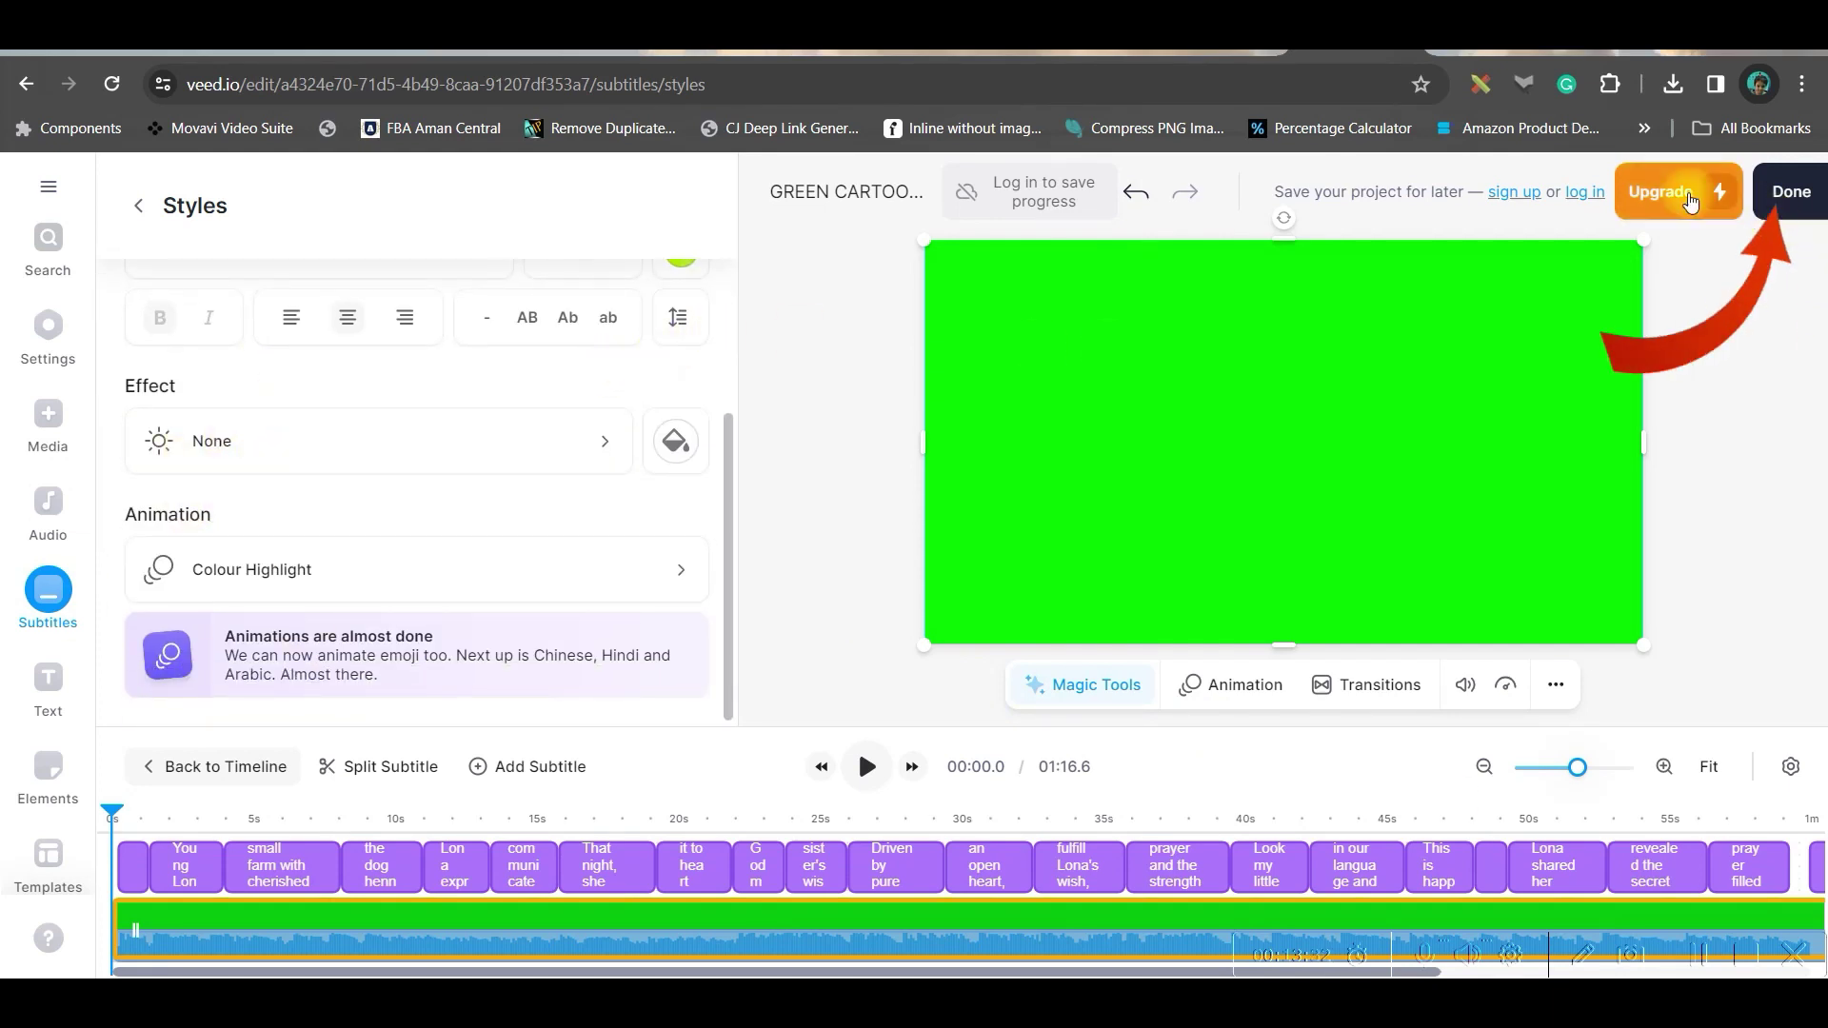
click(1784, 197)
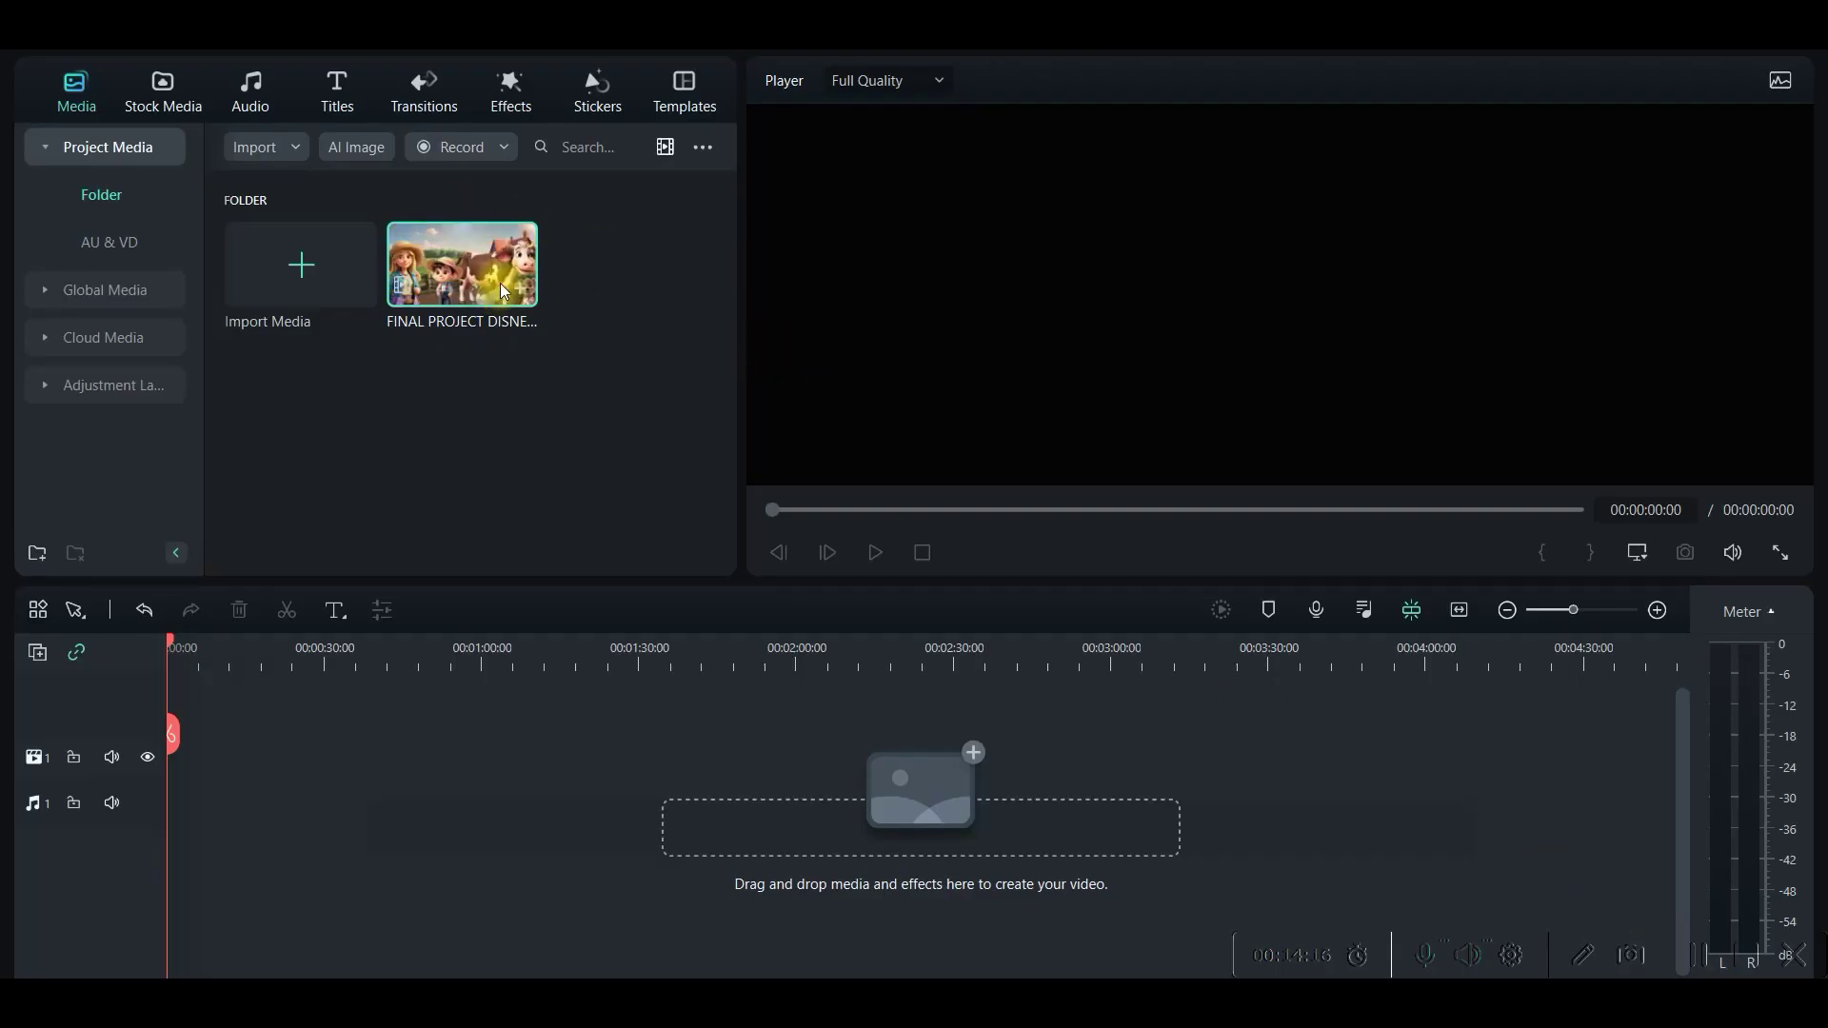
Step: Place the Disney cartoon film on video track 1 and import the green subtitle video
drag(499, 287, 292, 737)
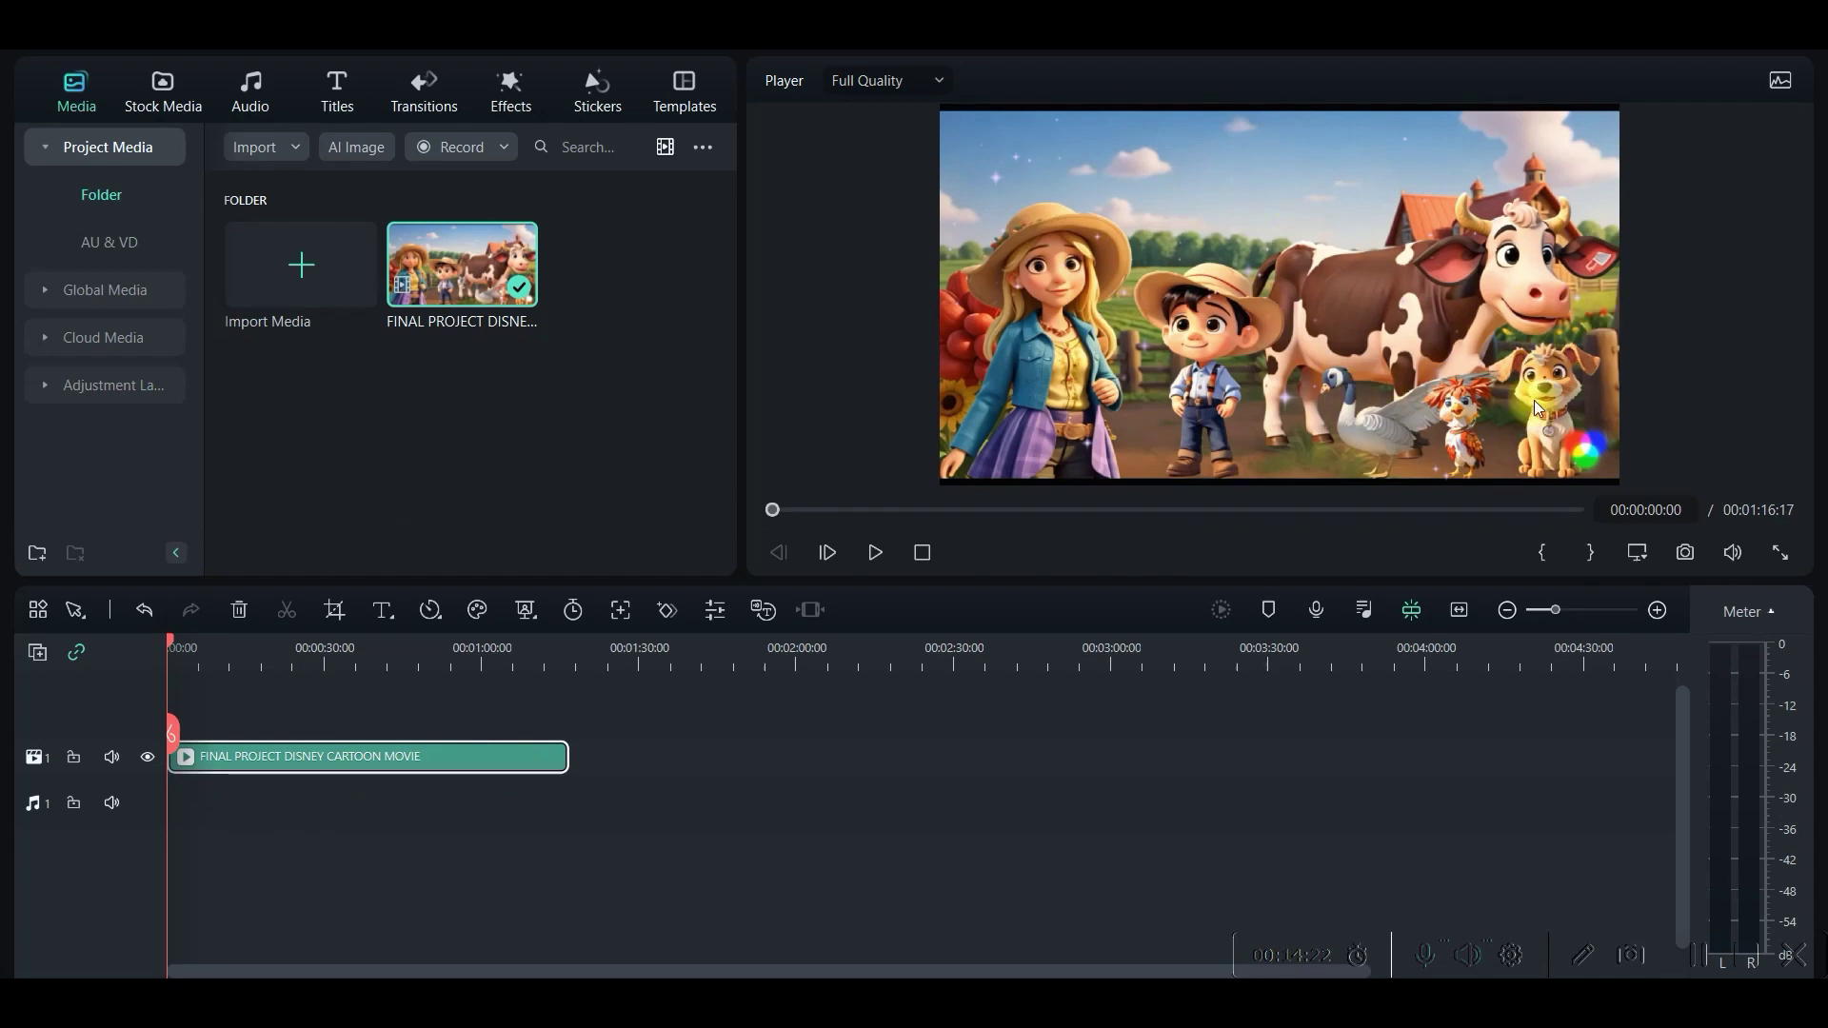
click(297, 269)
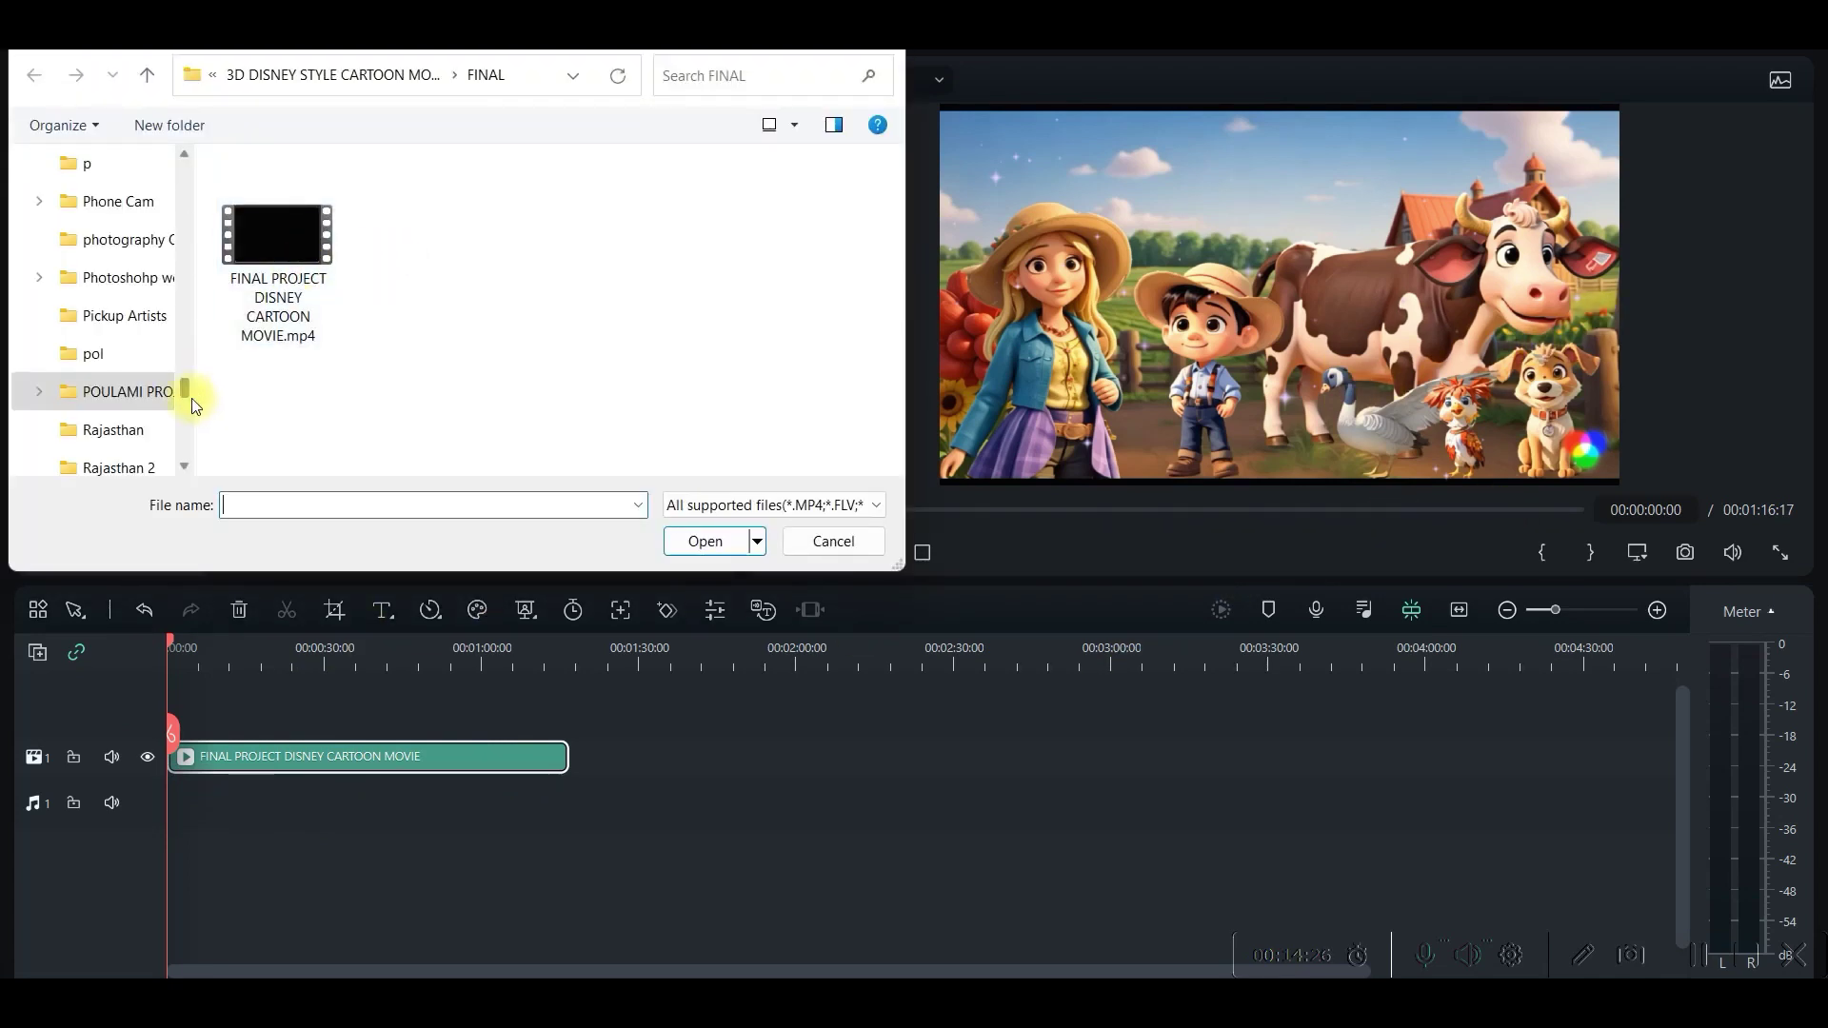
scroll(193, 406, down, 5)
scroll(122, 359, up, 10)
key(Escape)
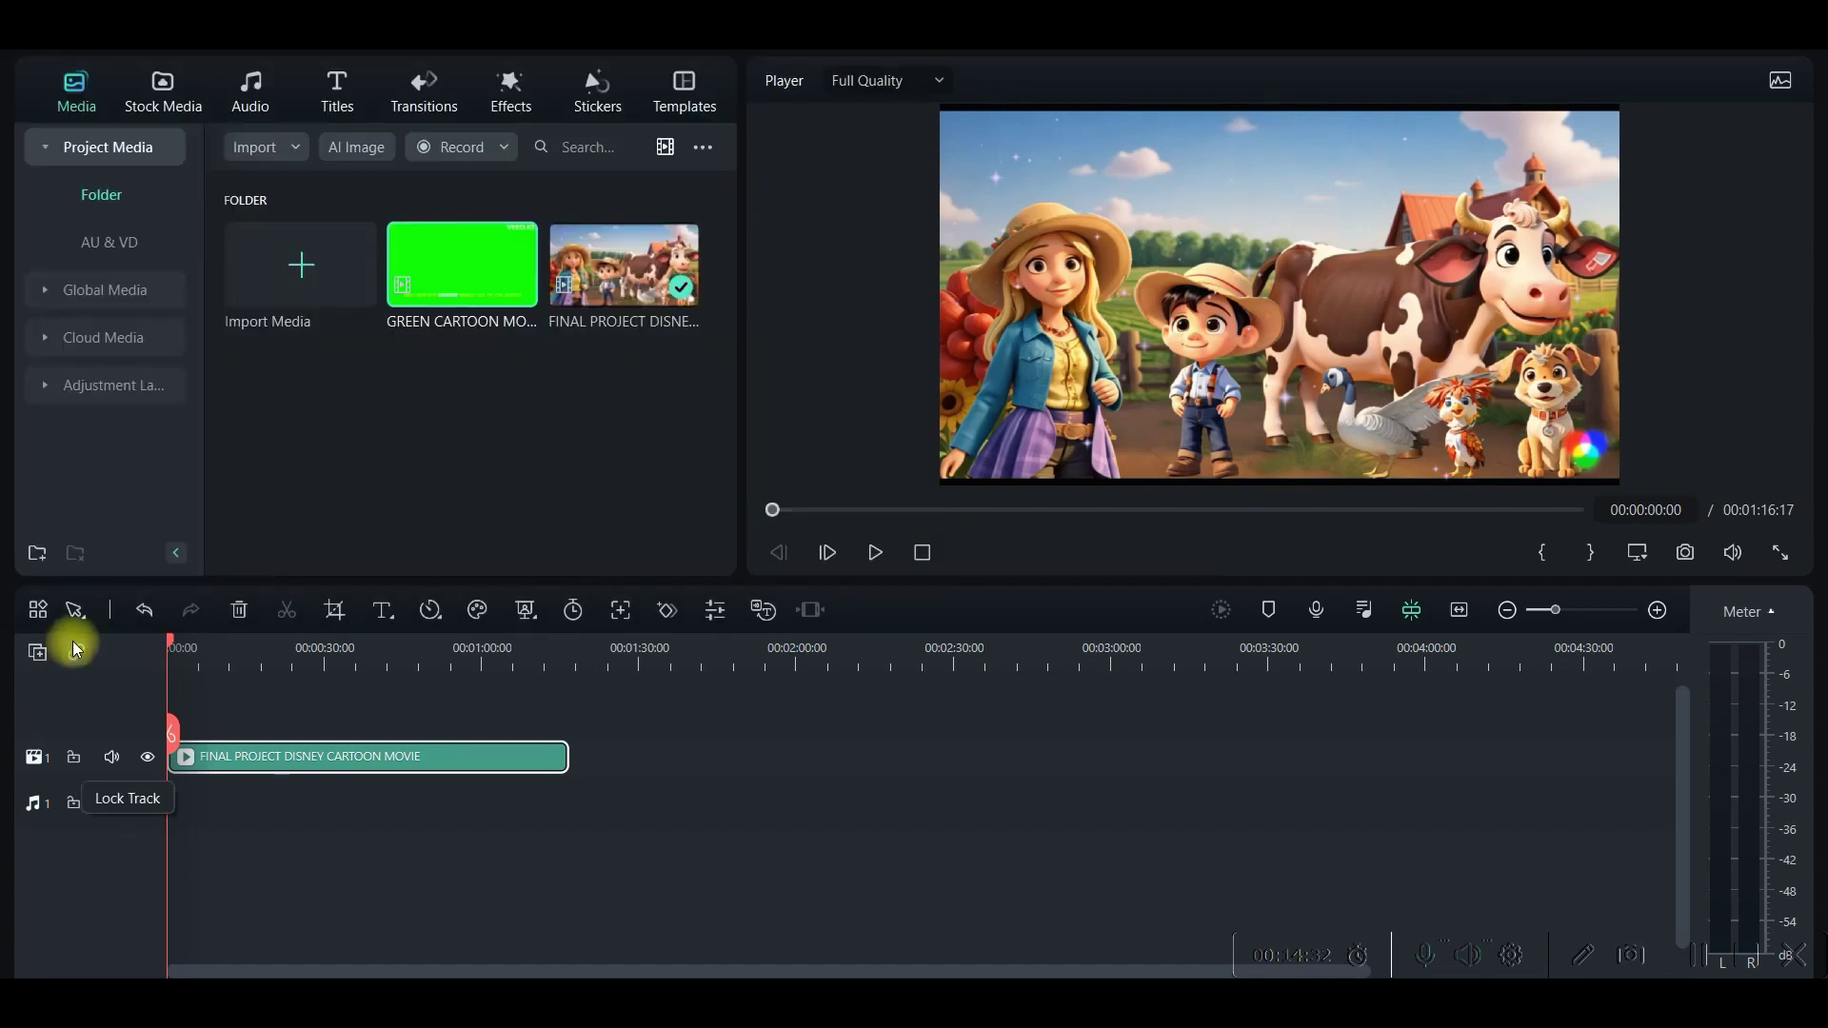
Step: Add a second video track, put GREEN CARTOON MOVIE on it, and delete its detached audio
click(37, 651)
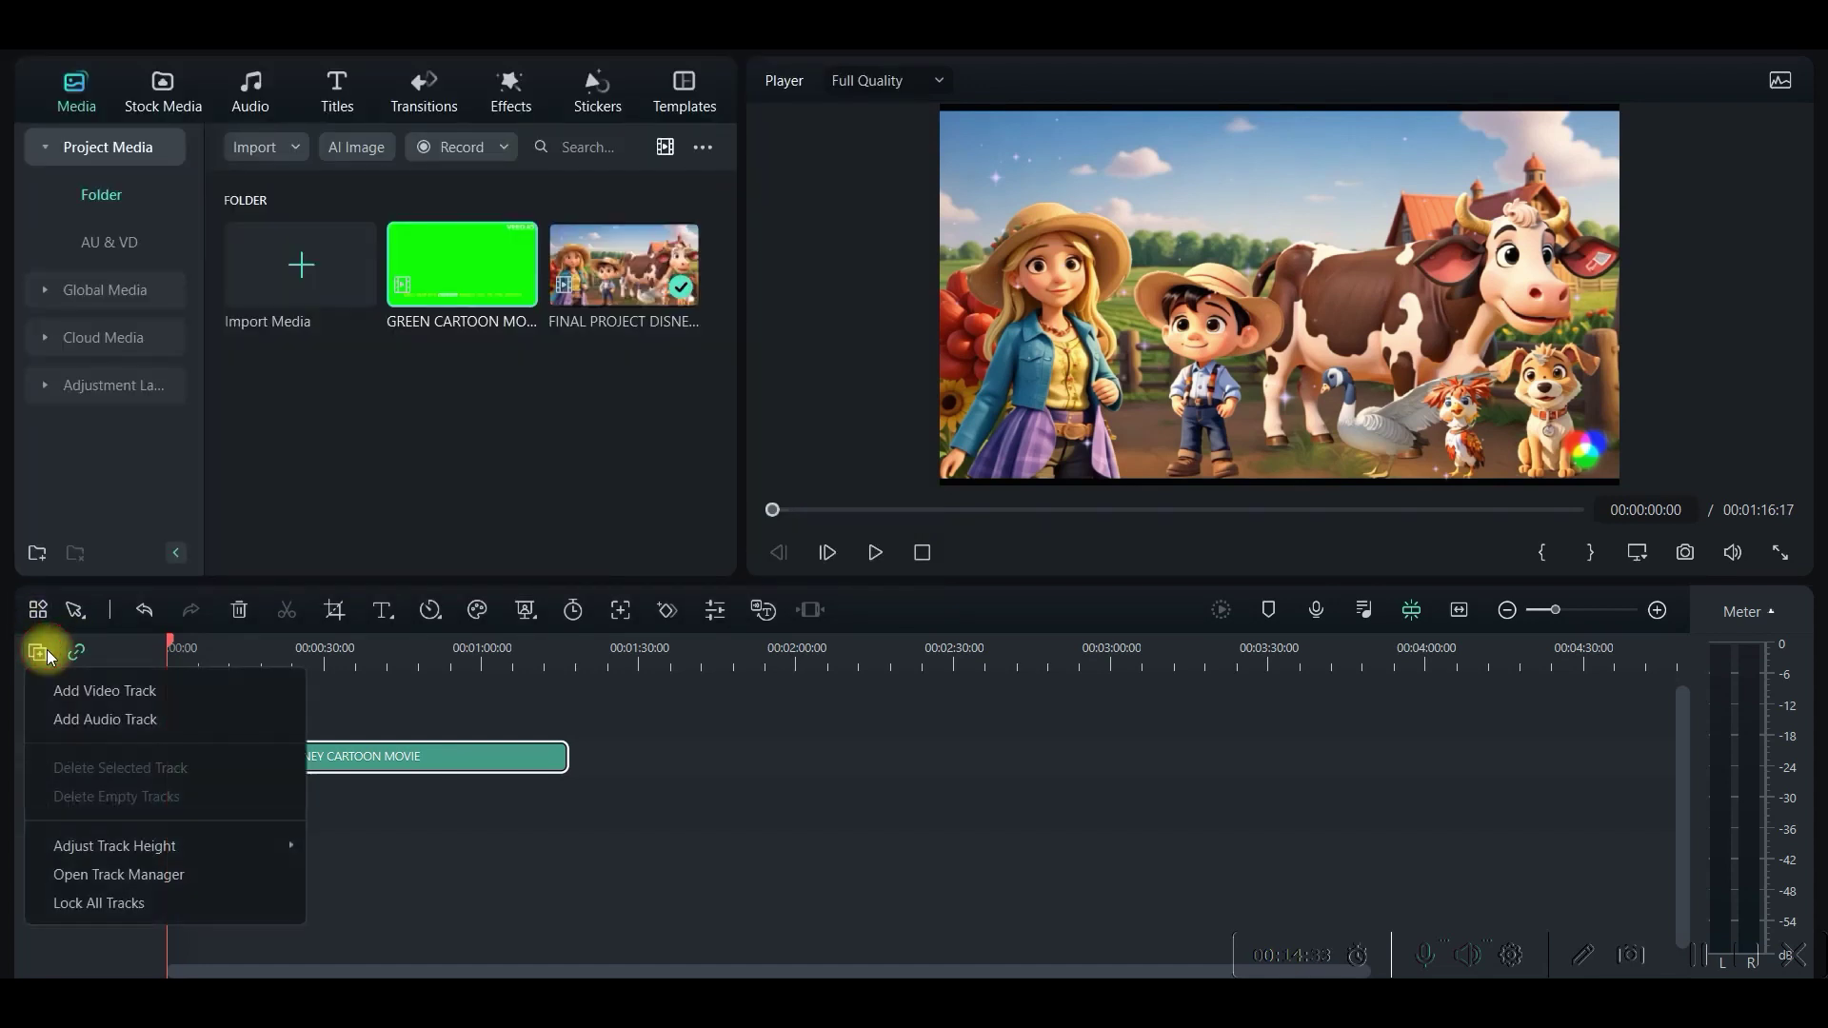
click(138, 706)
drag(462, 267, 202, 773)
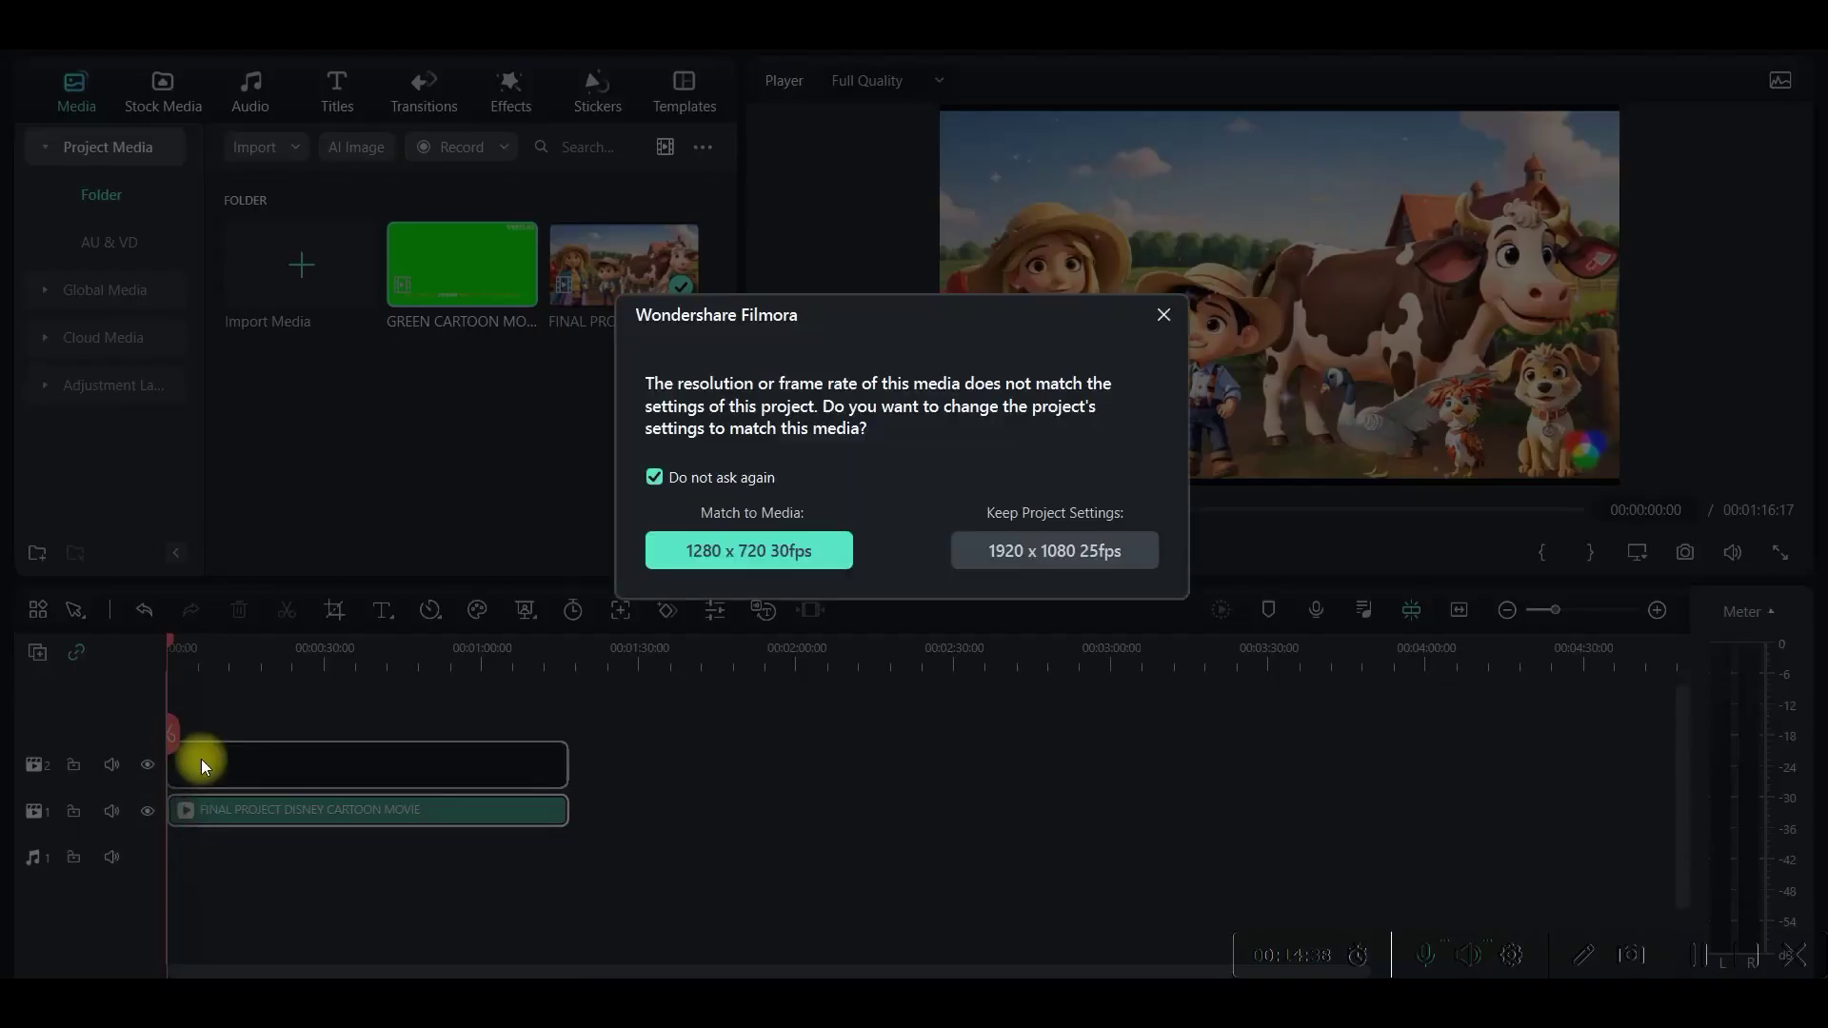
click(1156, 315)
right_click(453, 775)
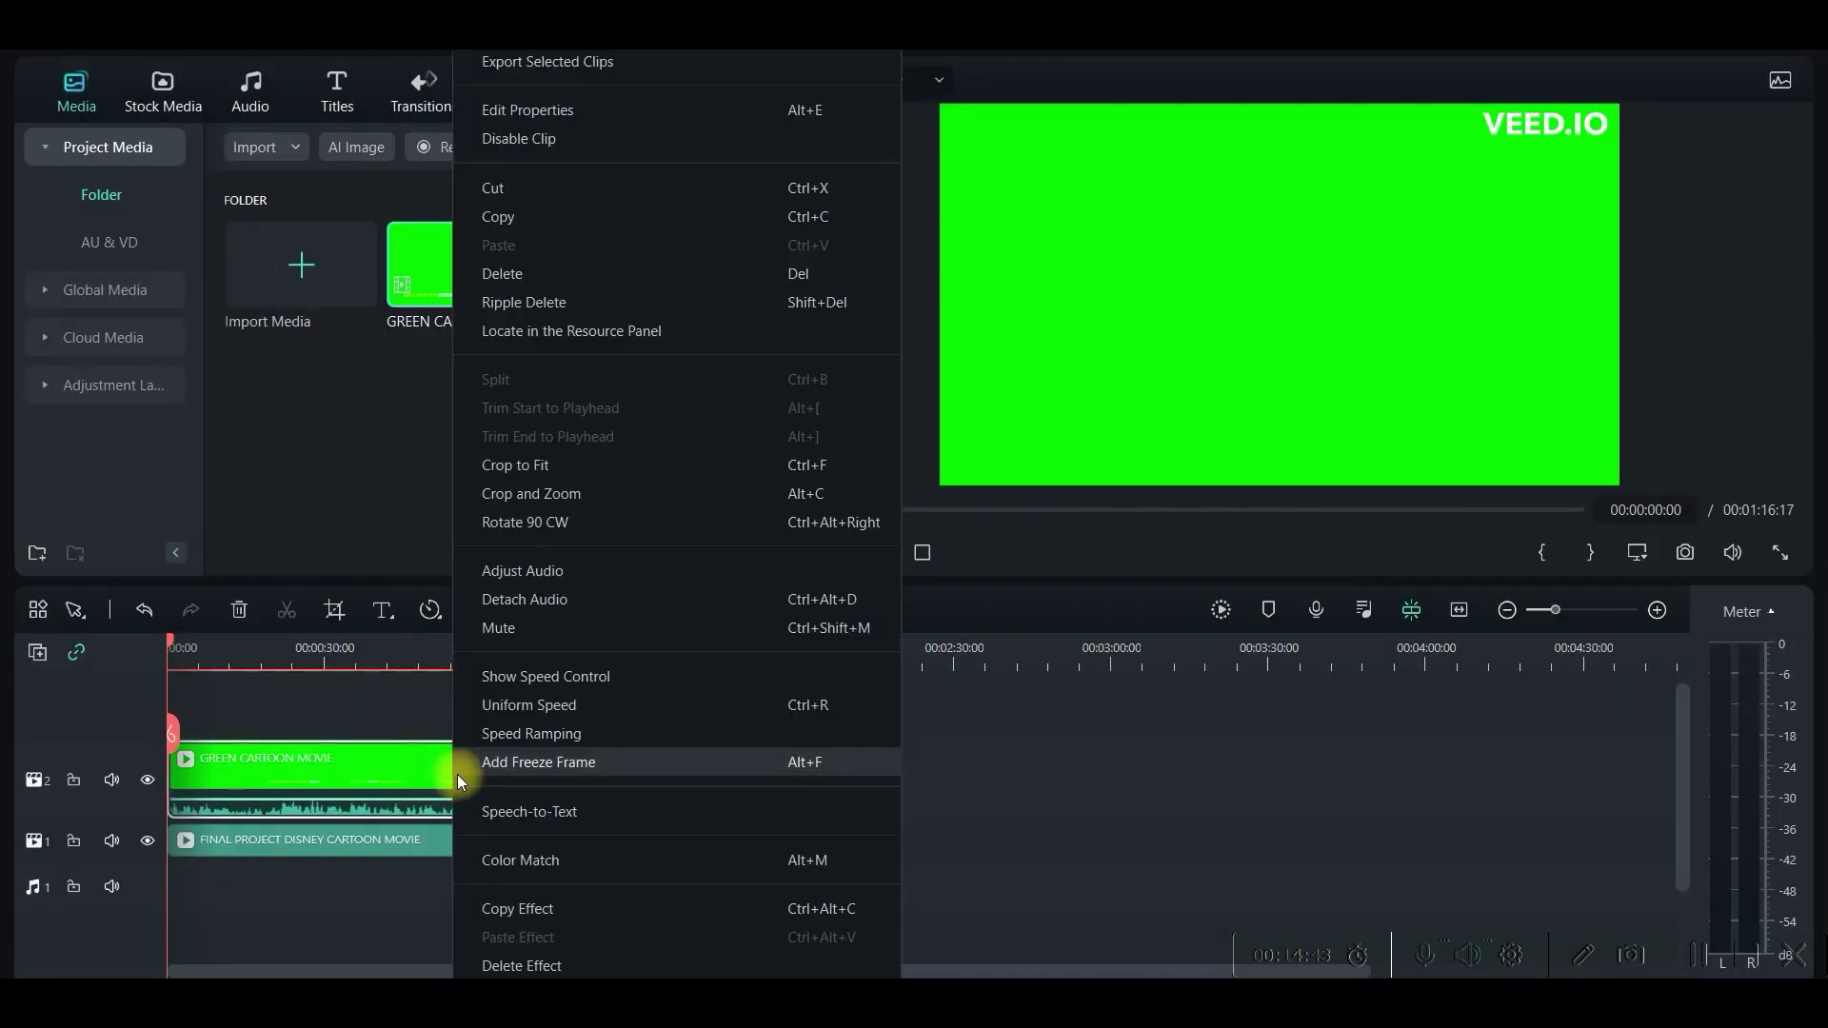
click(590, 600)
click(517, 901)
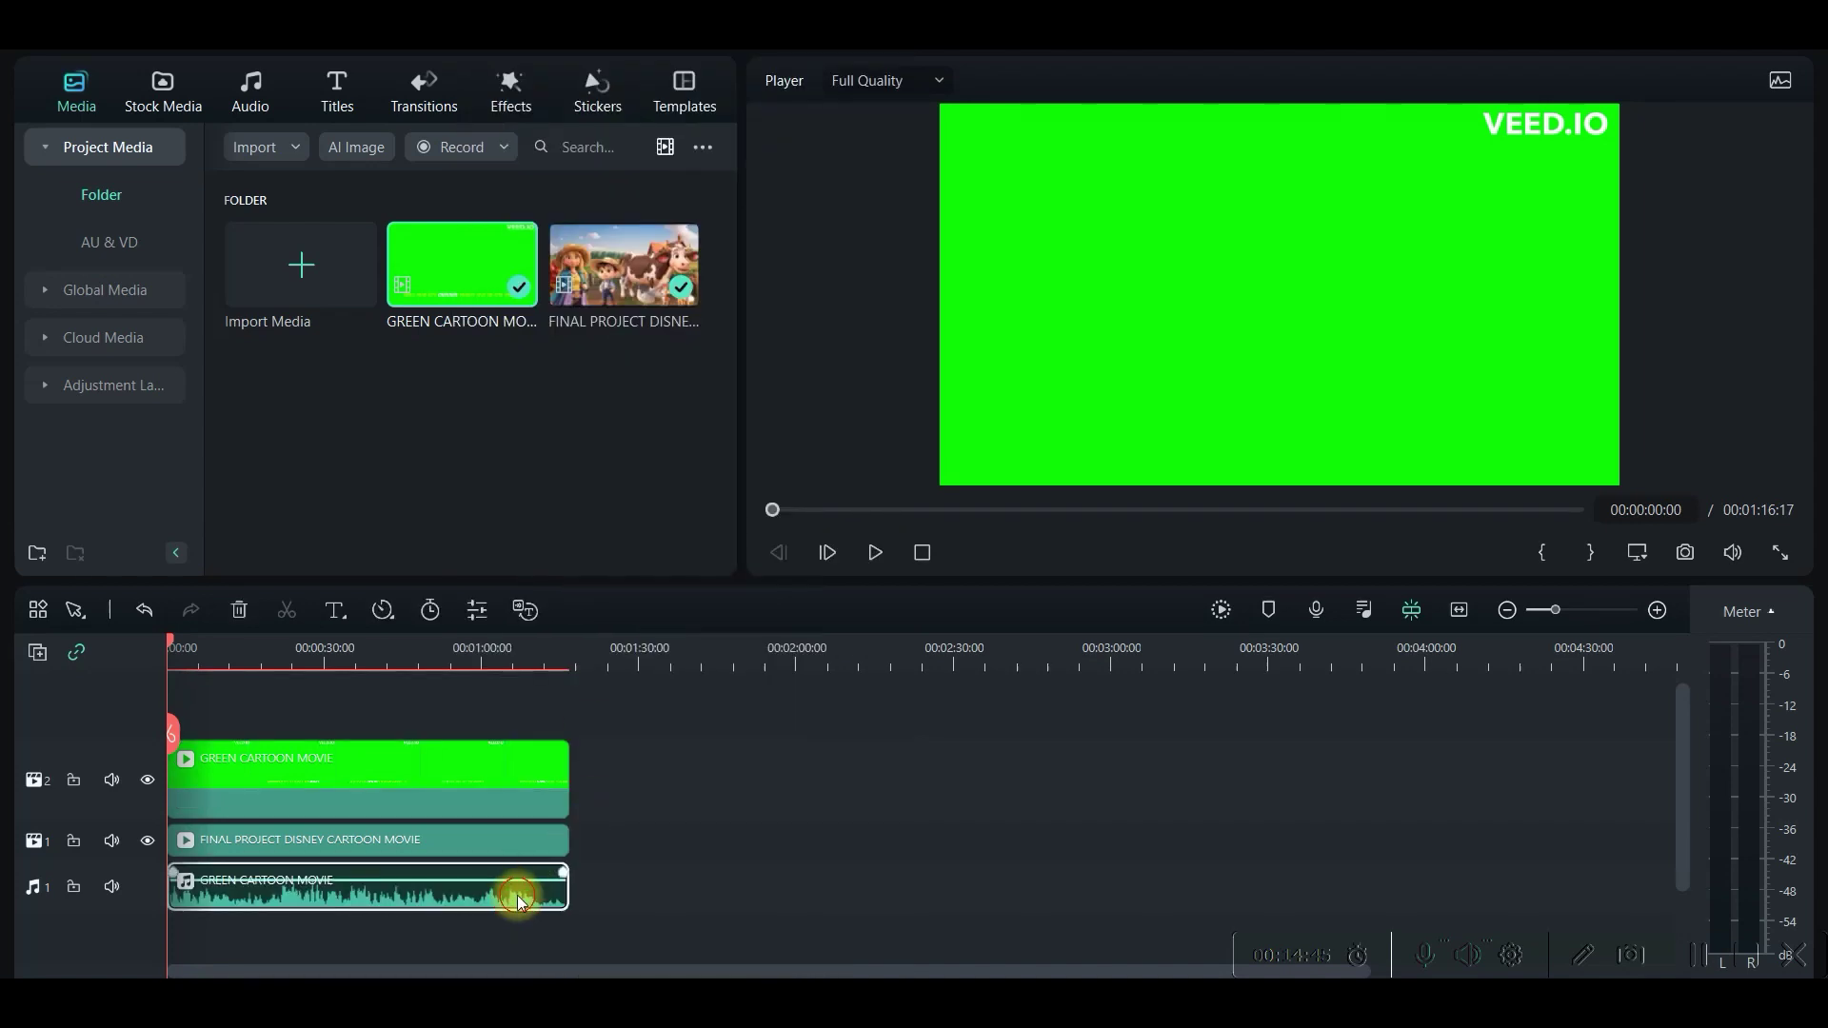
key(Delete)
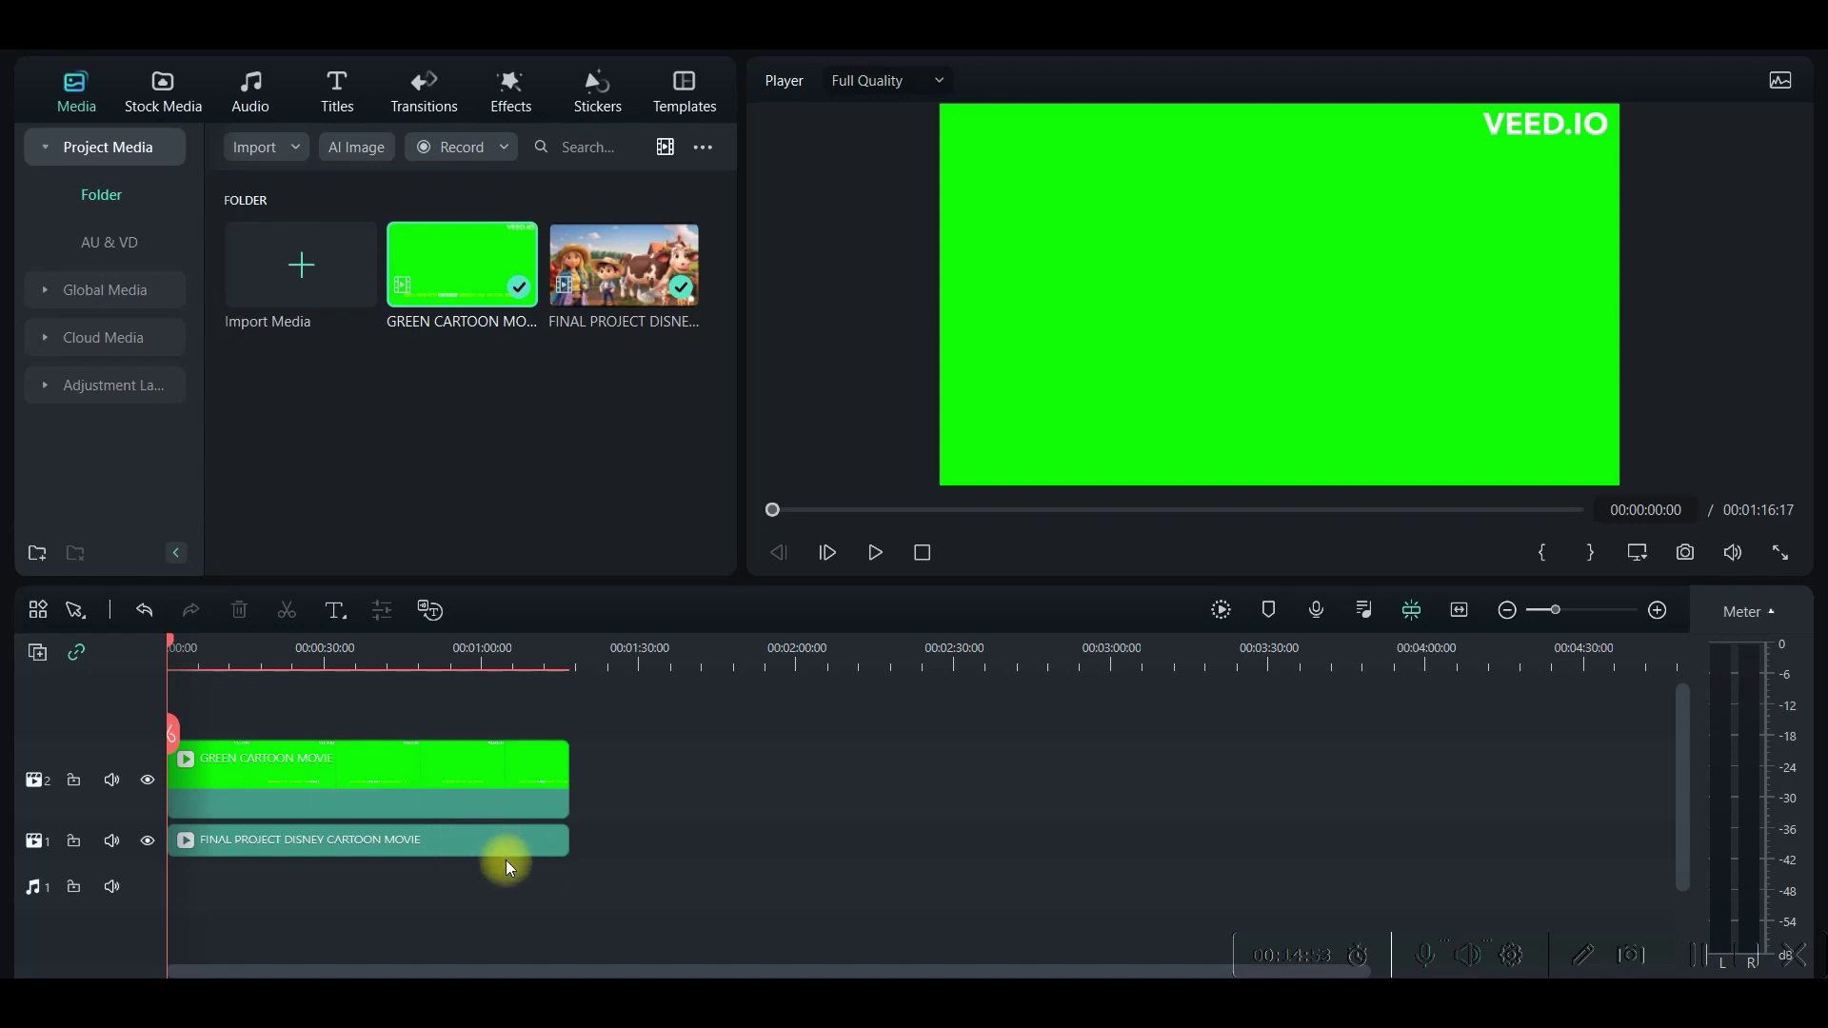
Step: Enable Chroma Key on the green subtitle clip to remove its green background
click(500, 771)
double_click(502, 776)
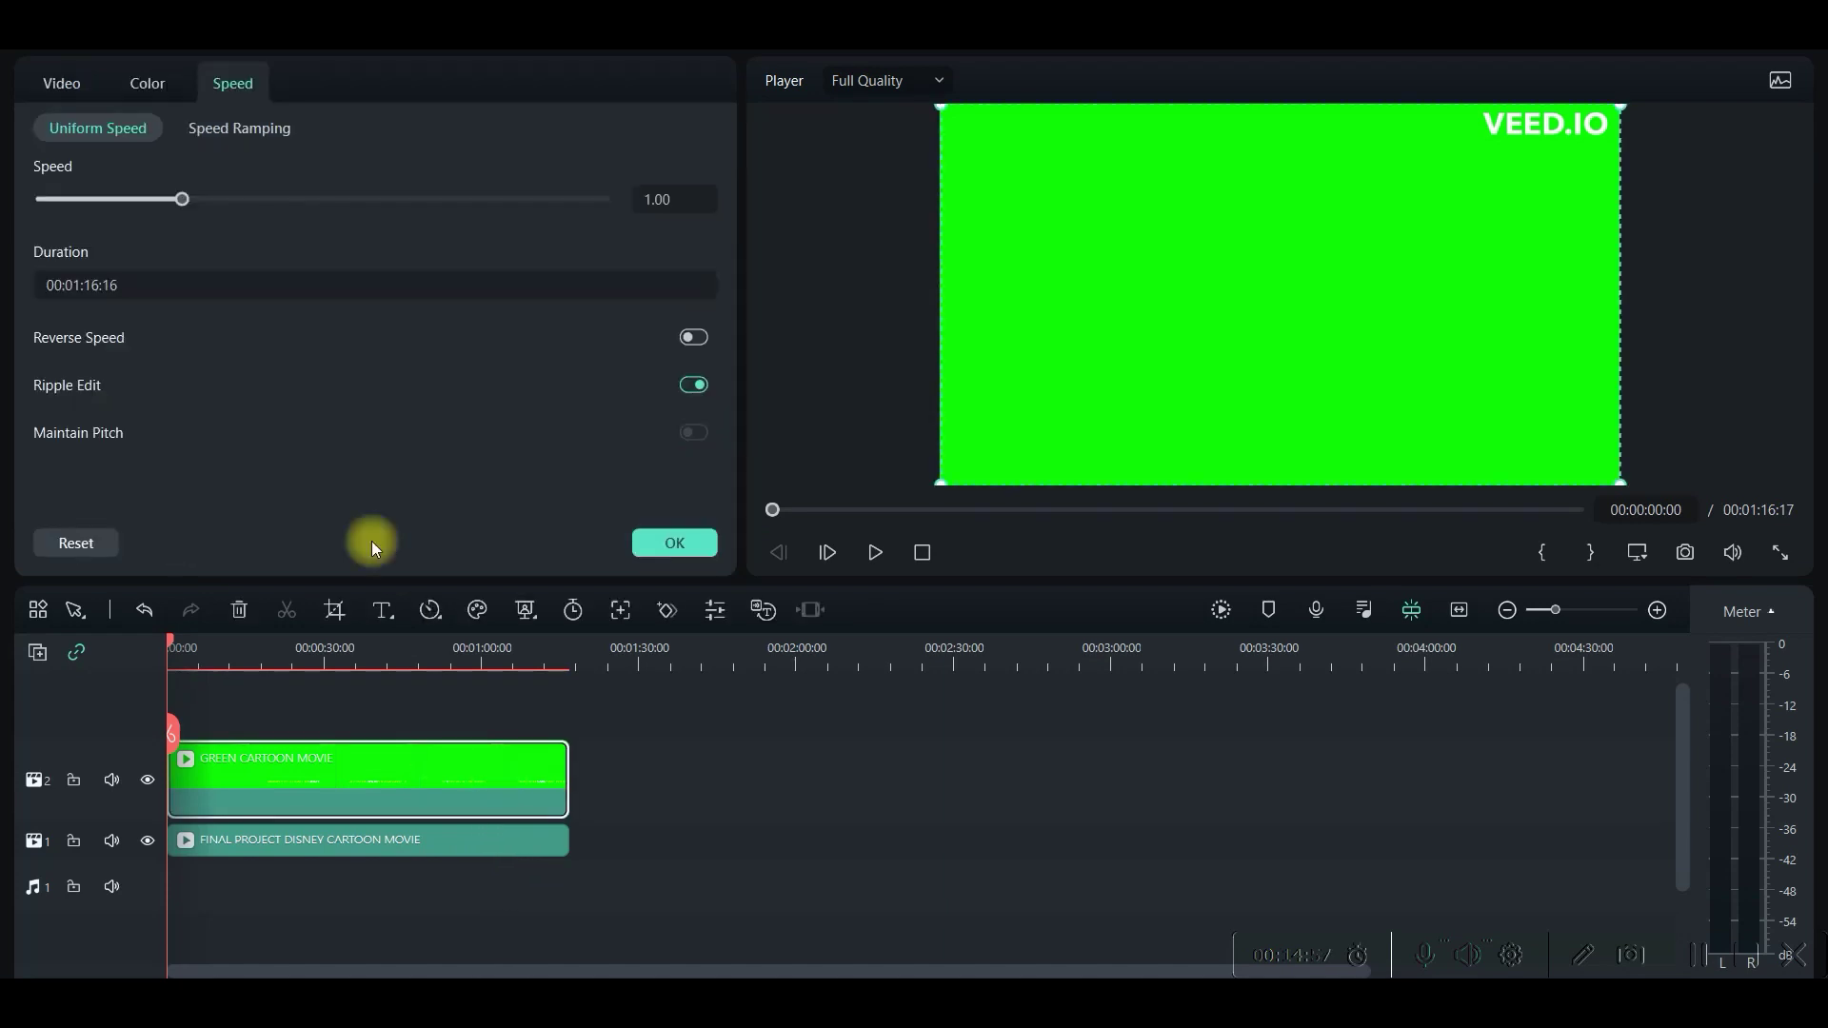
click(59, 81)
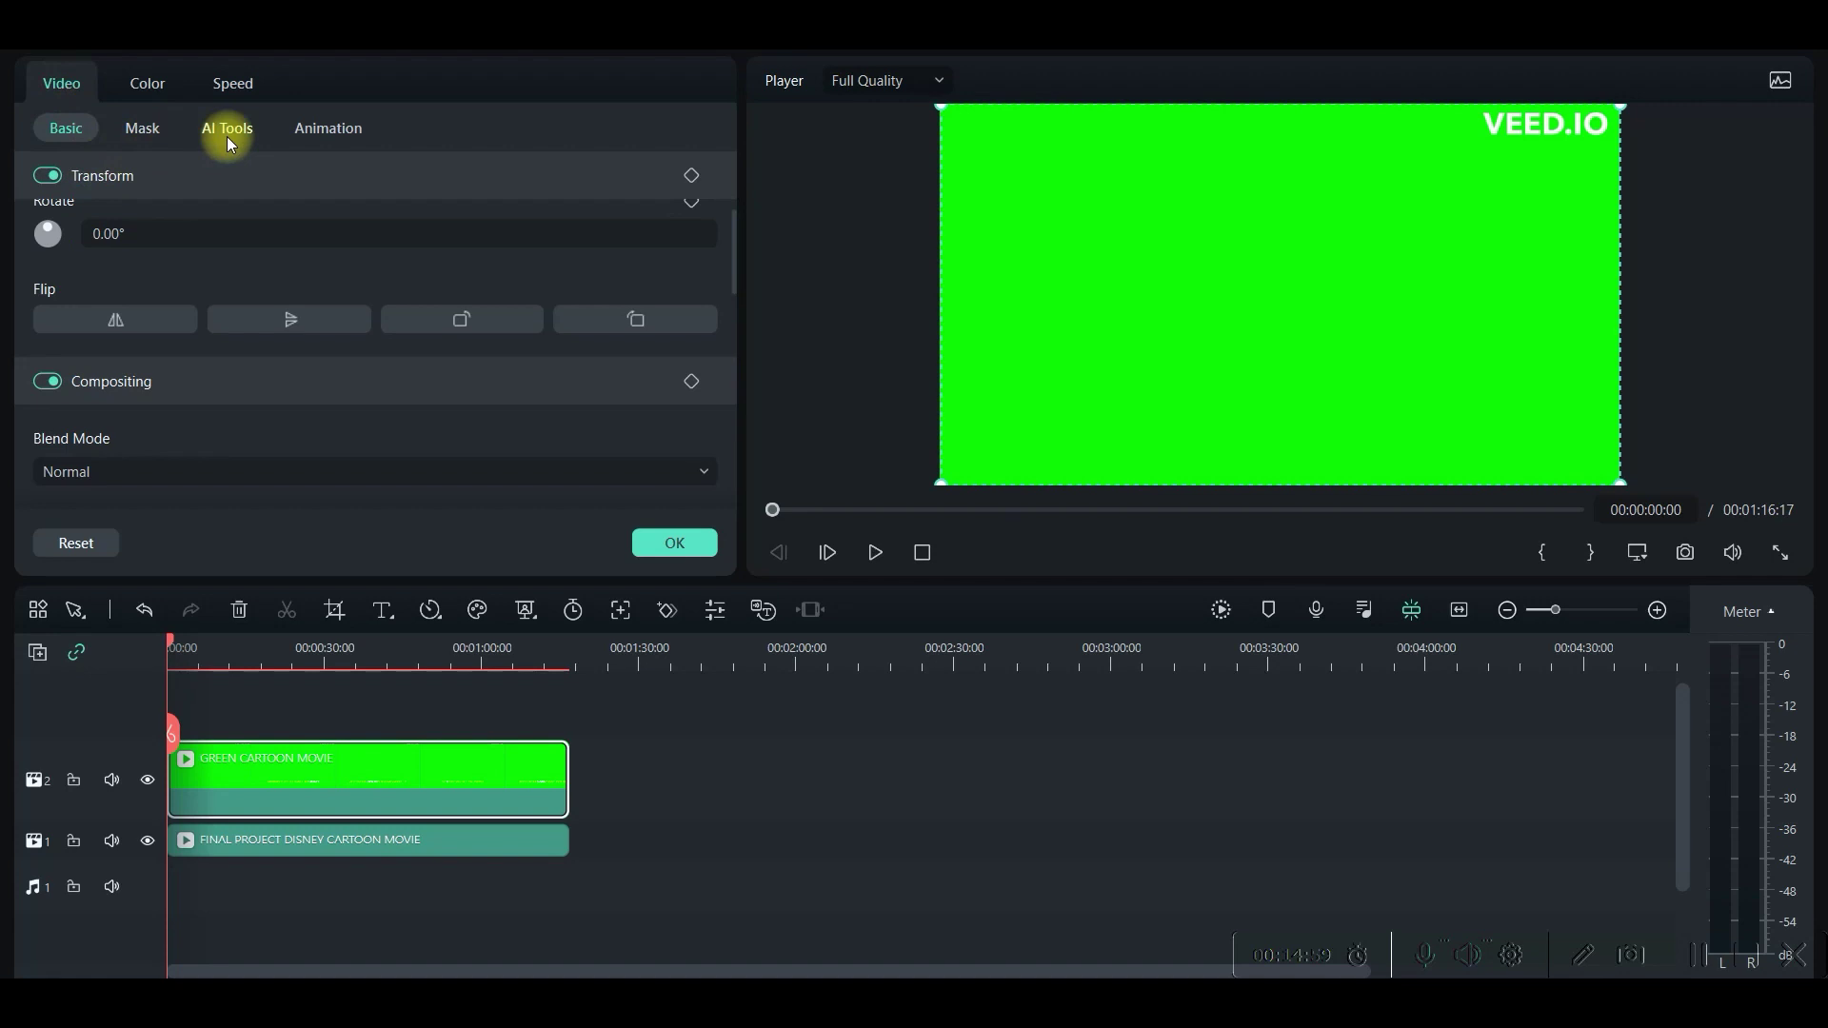
click(229, 128)
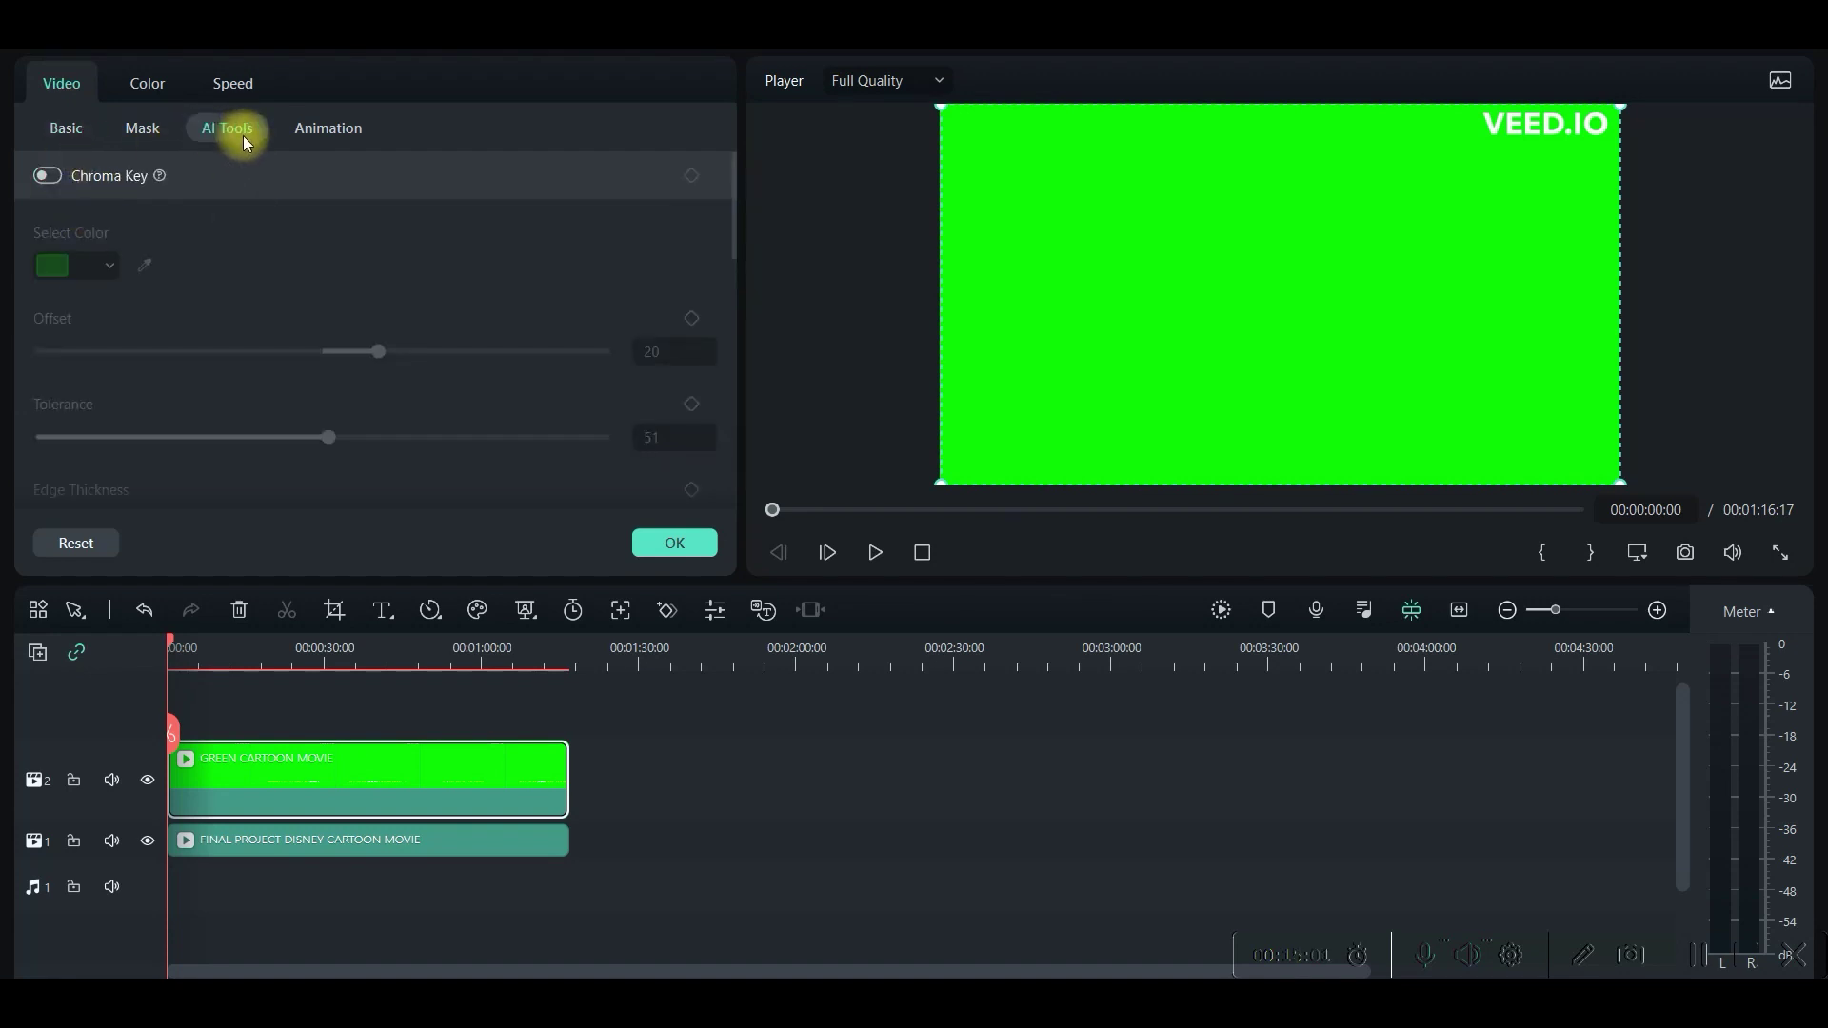
click(45, 175)
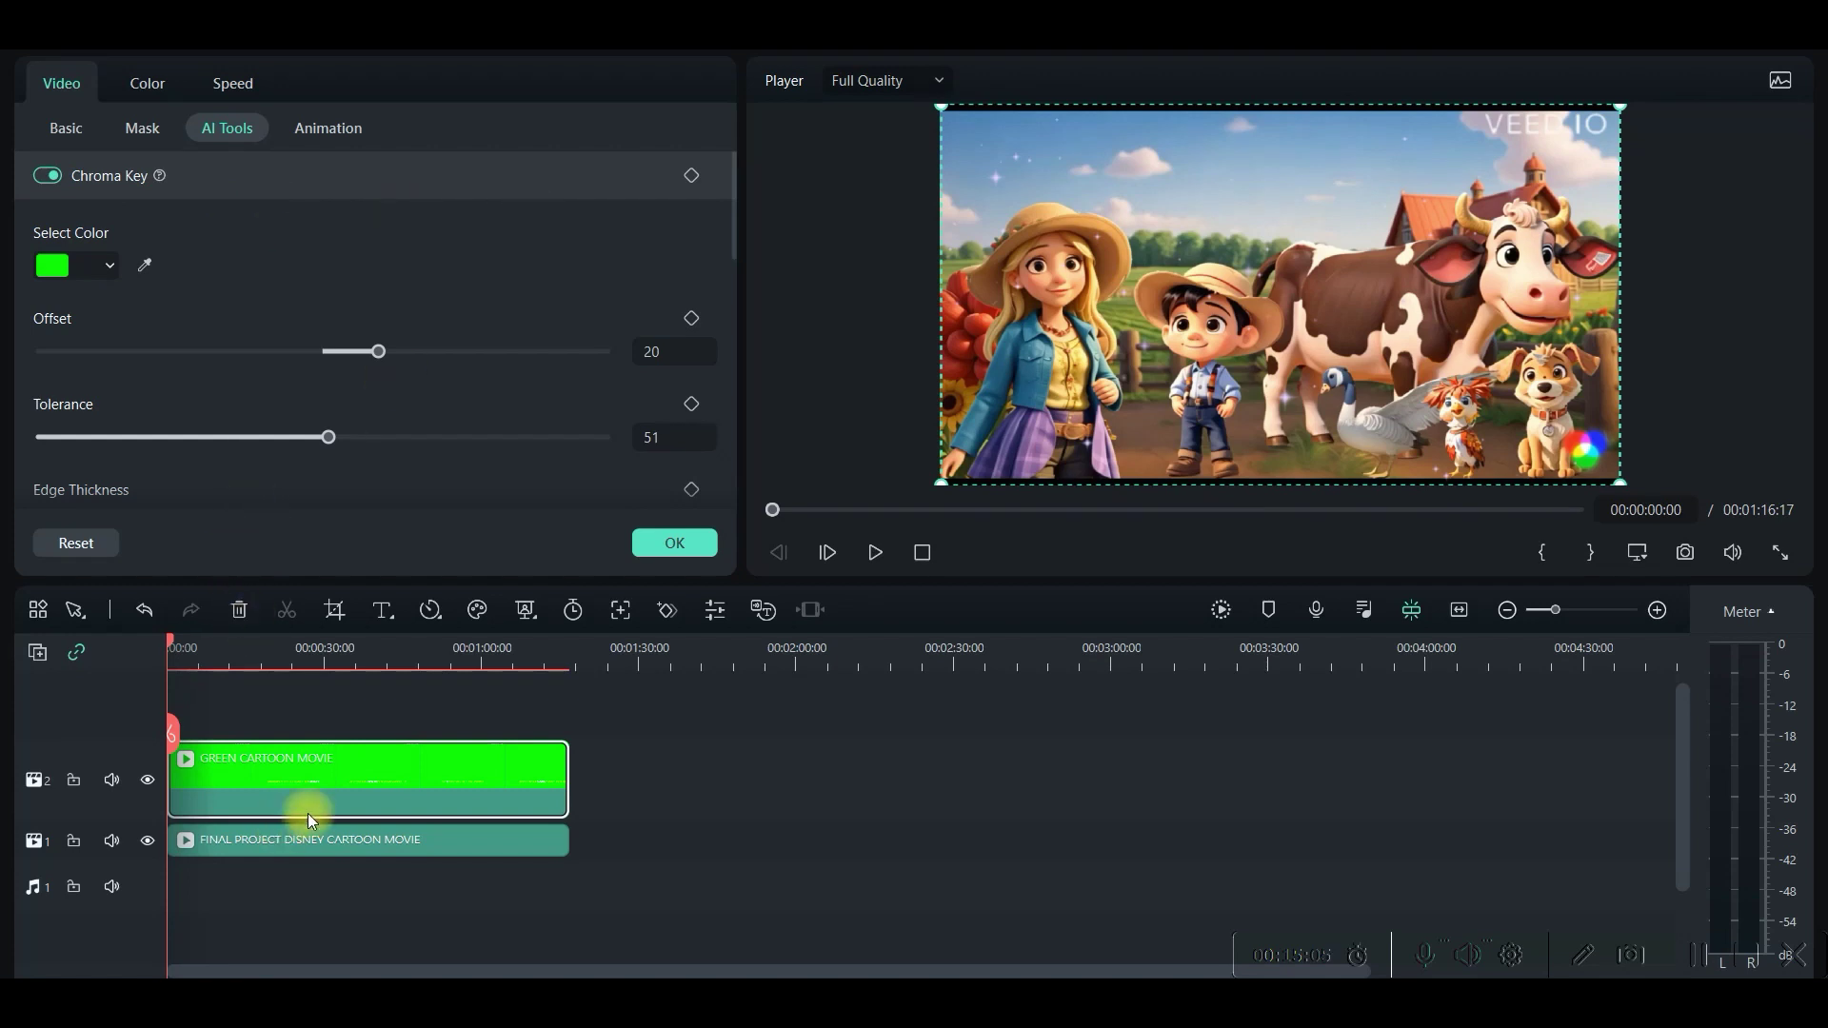
Step: Crop the subtitle clip to a narrow custom-ratio strip and move it to the frame bottom
right_click(331, 769)
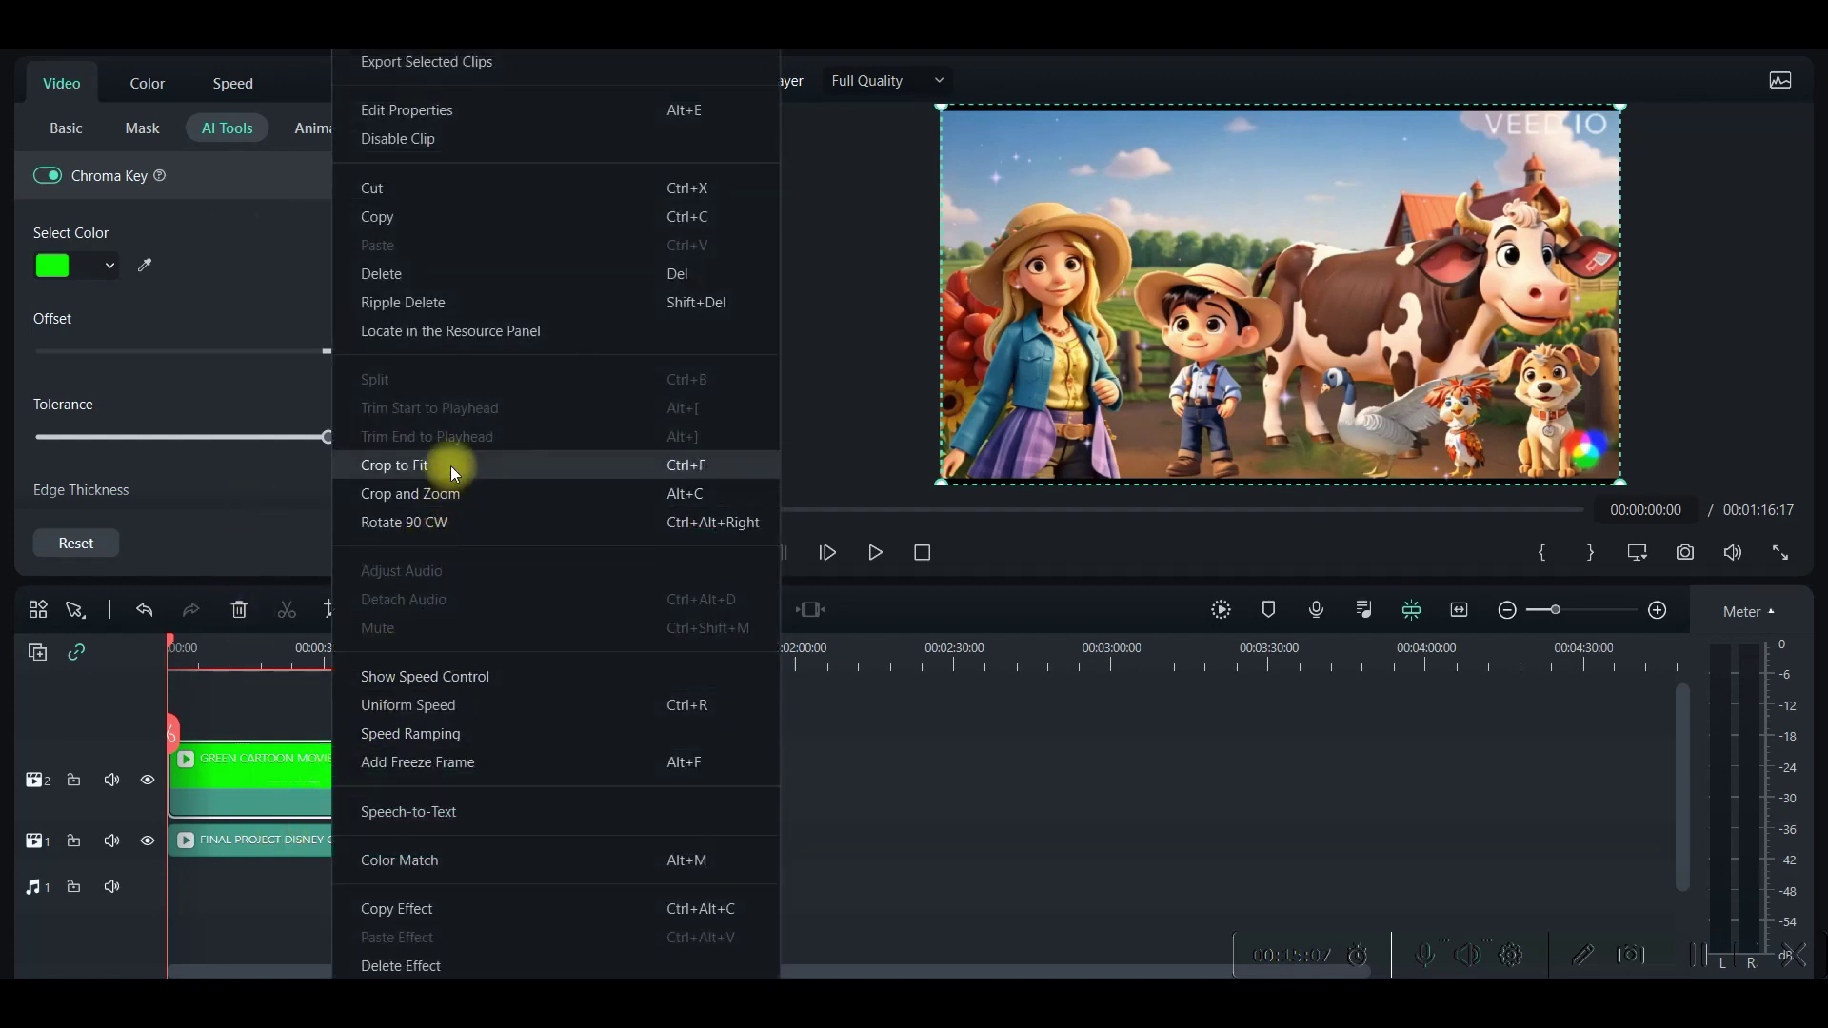
click(453, 487)
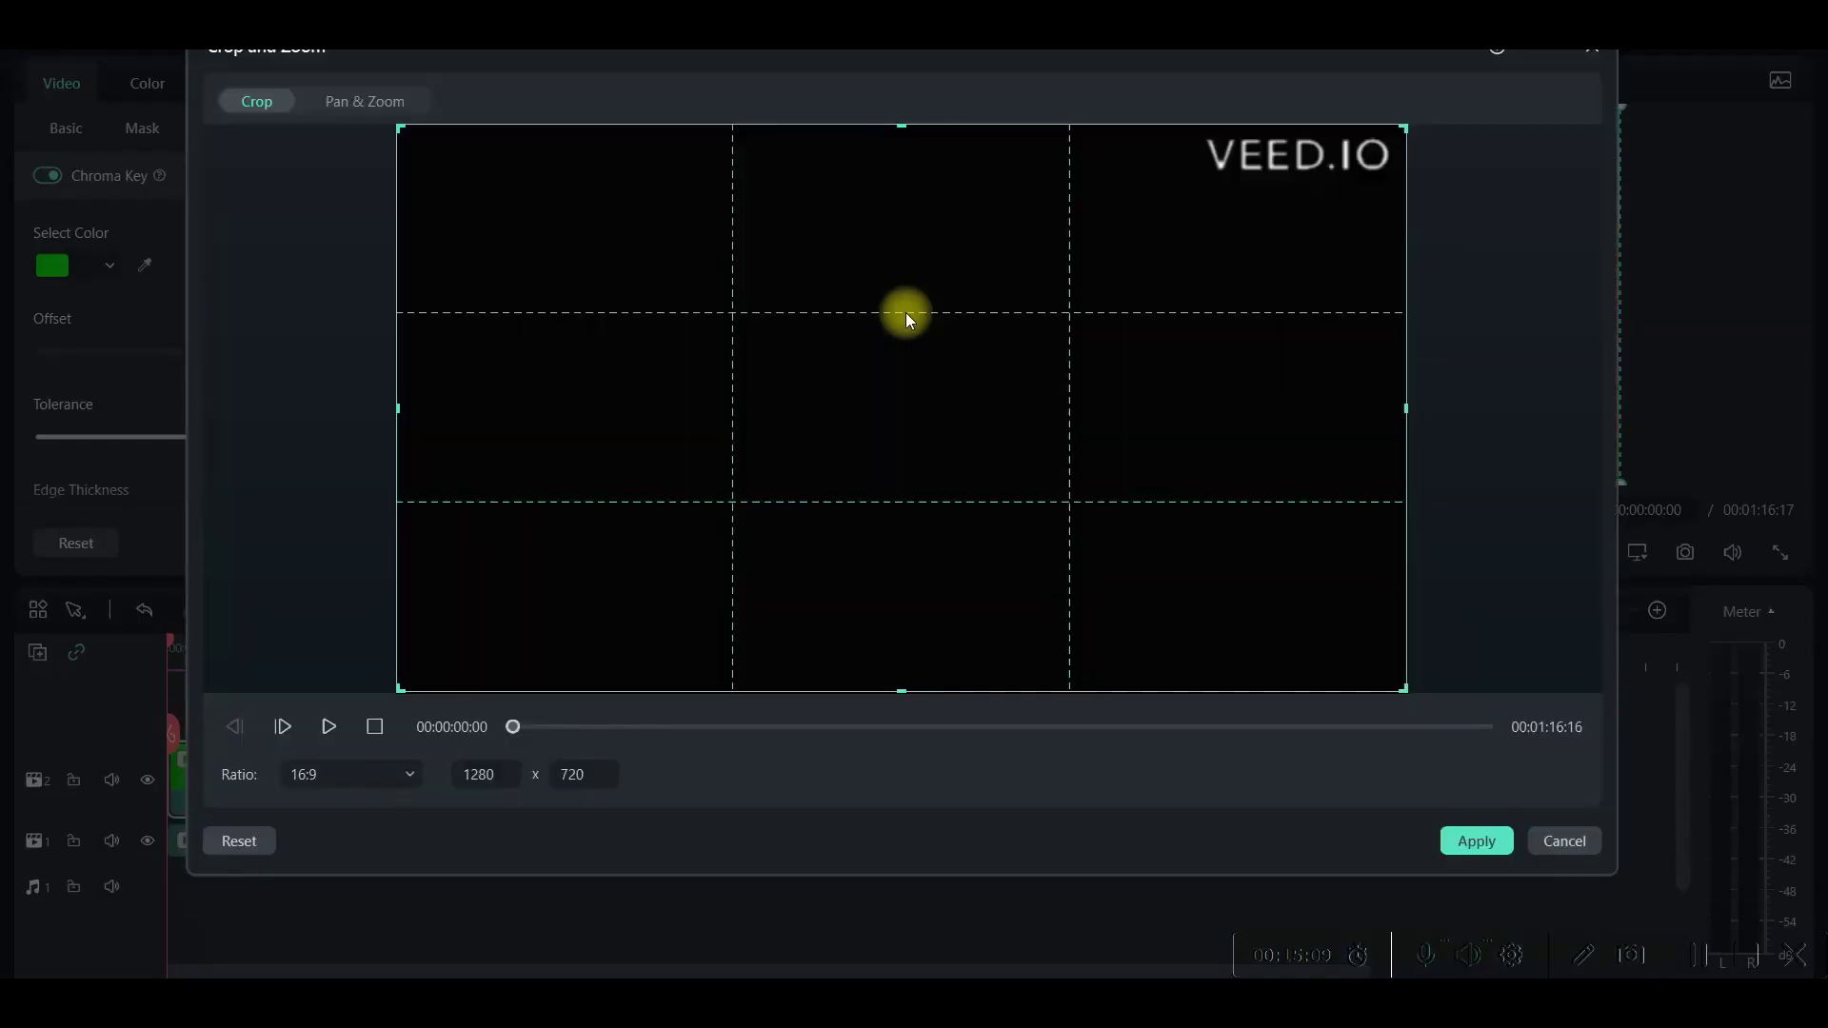
click(360, 774)
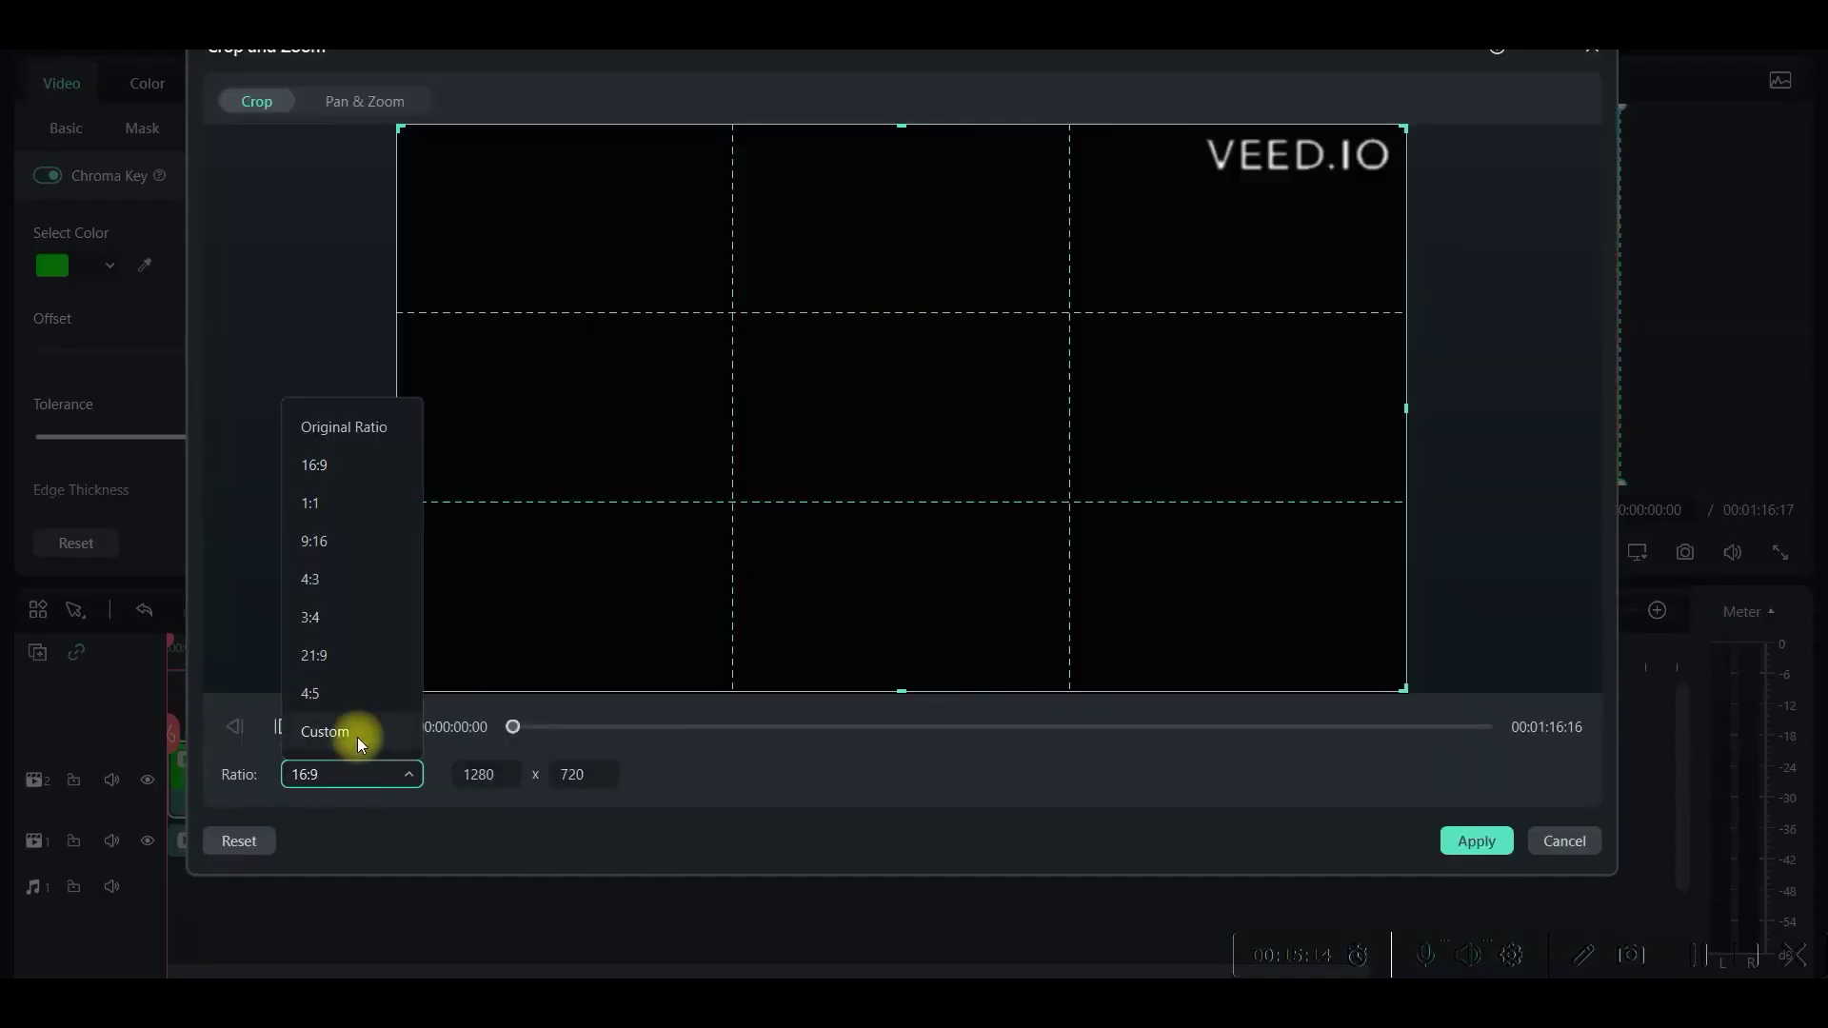
click(359, 728)
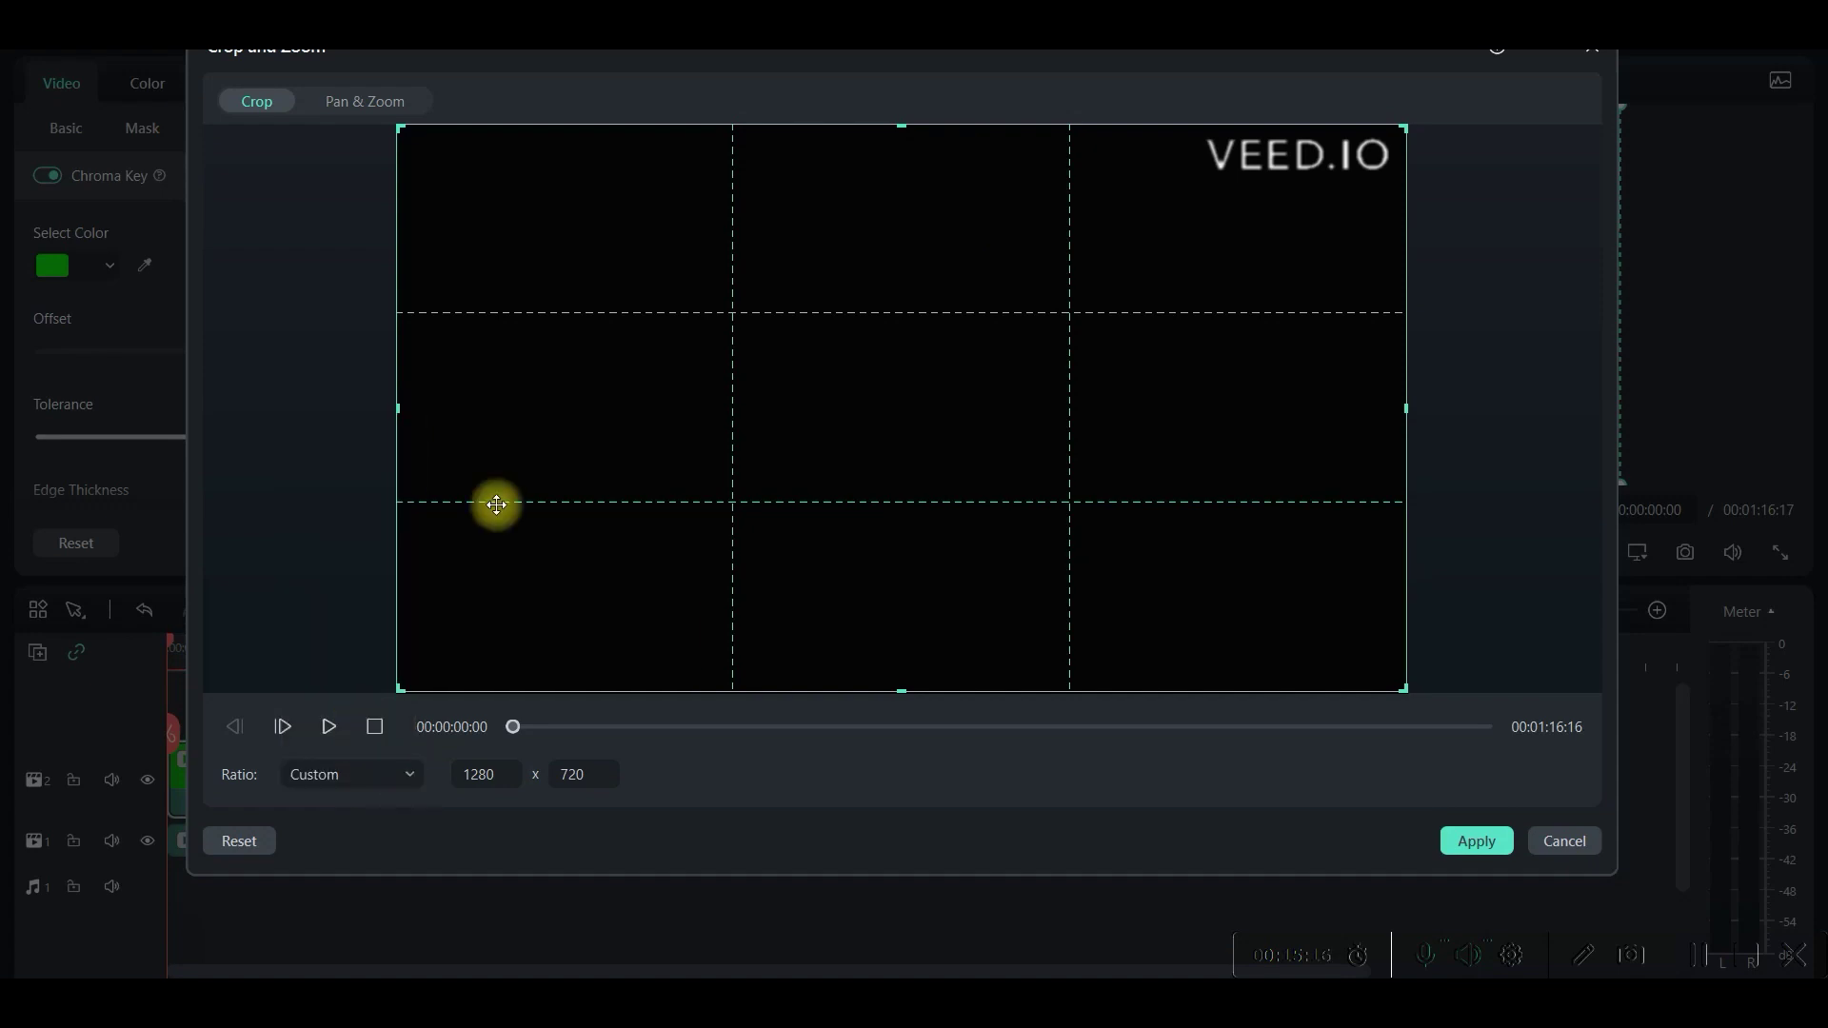
drag(905, 122, 975, 485)
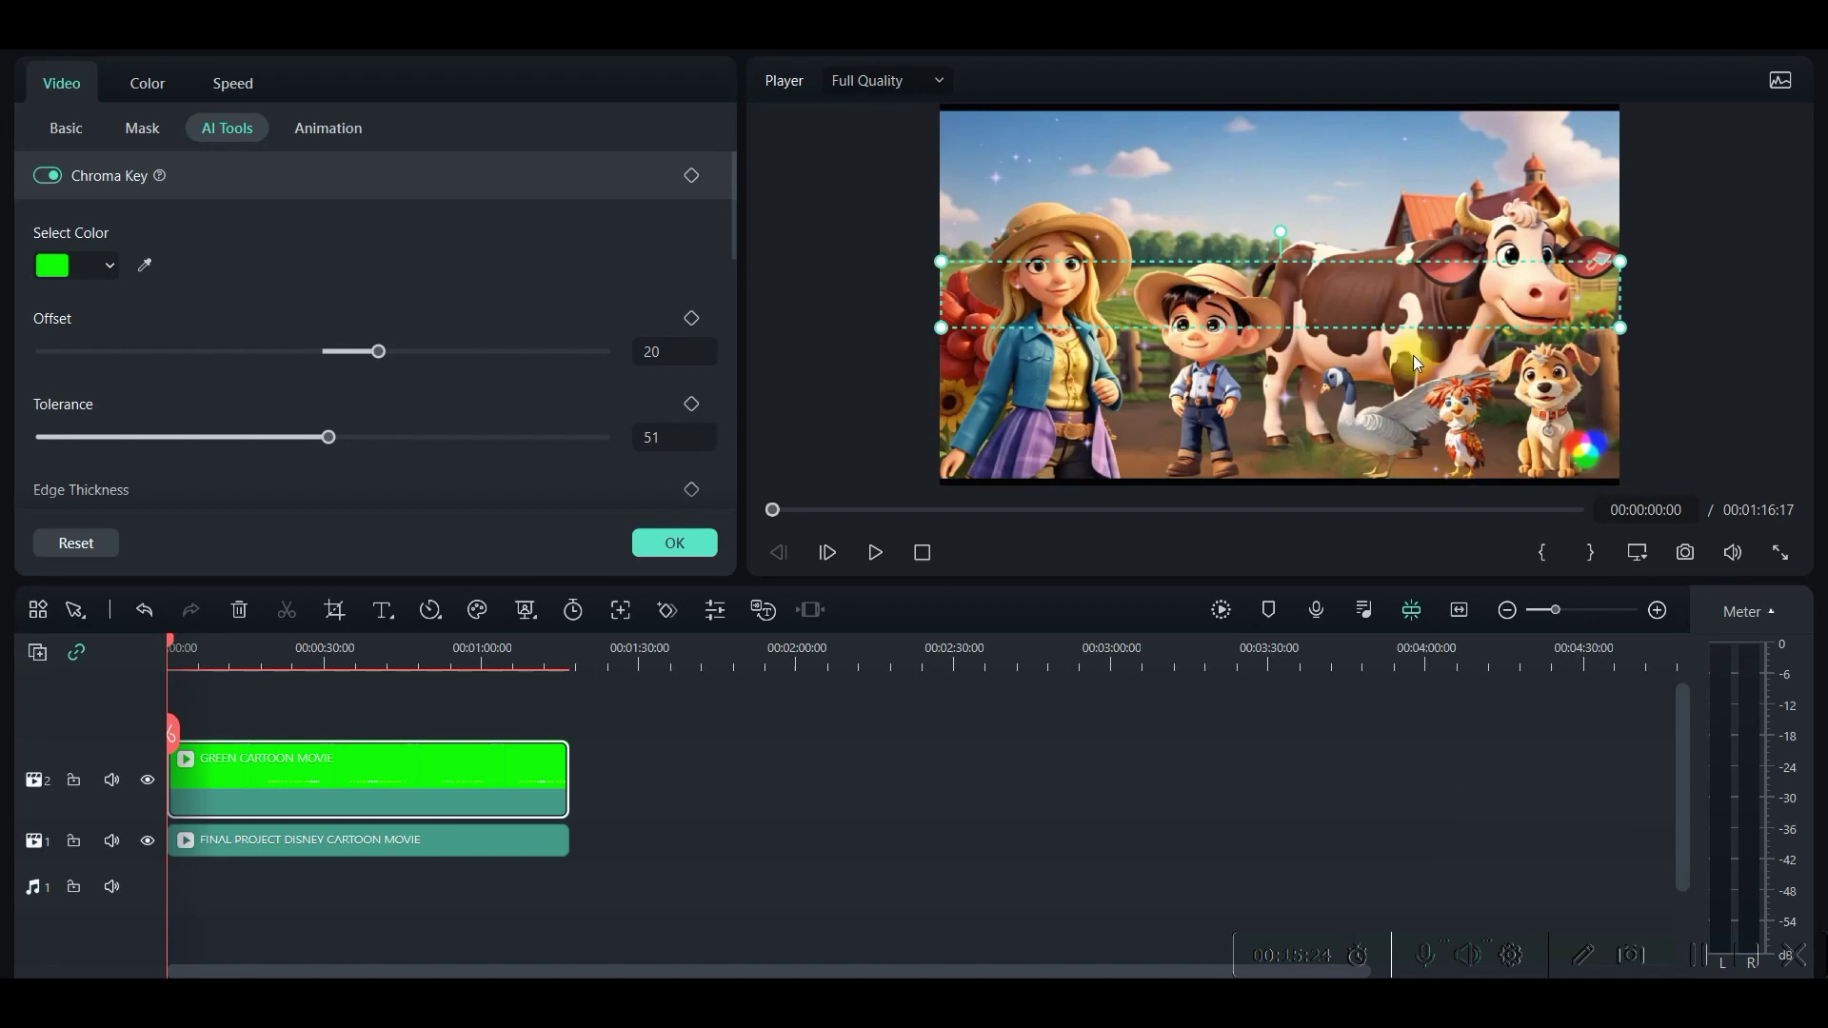
drag(1297, 296, 1297, 454)
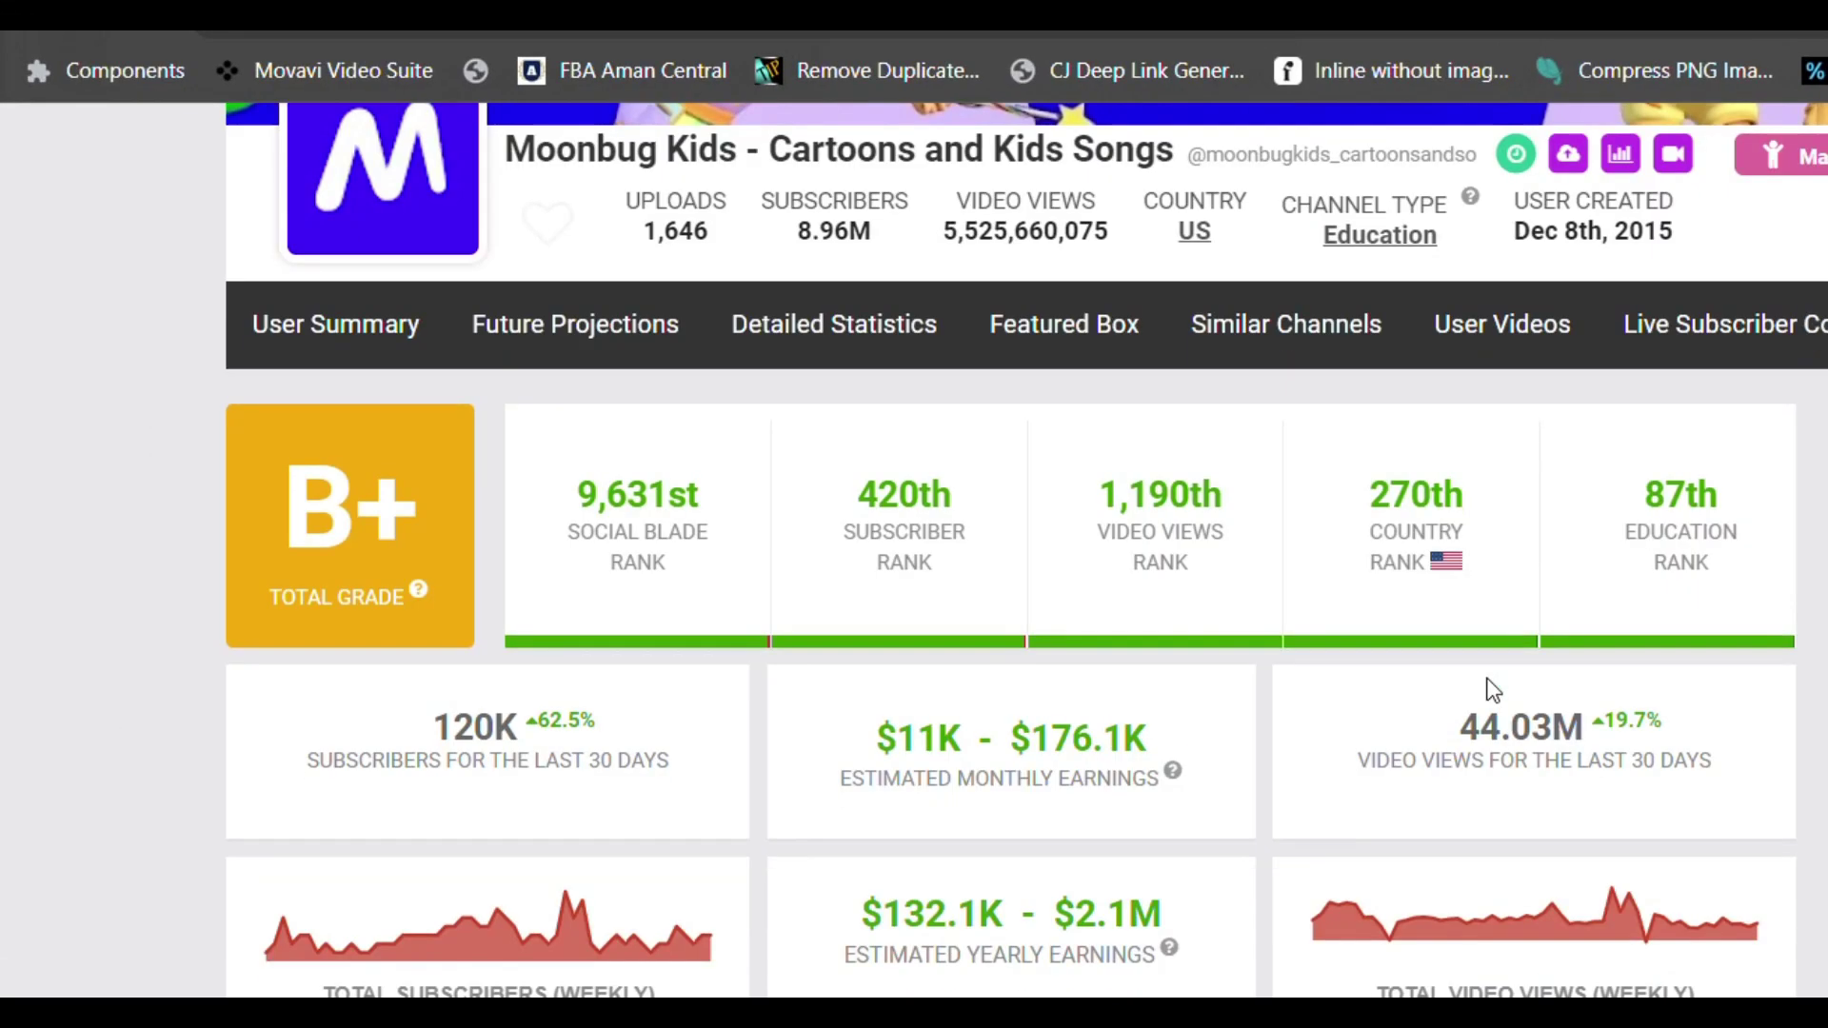
scroll(1492, 689, down, 5)
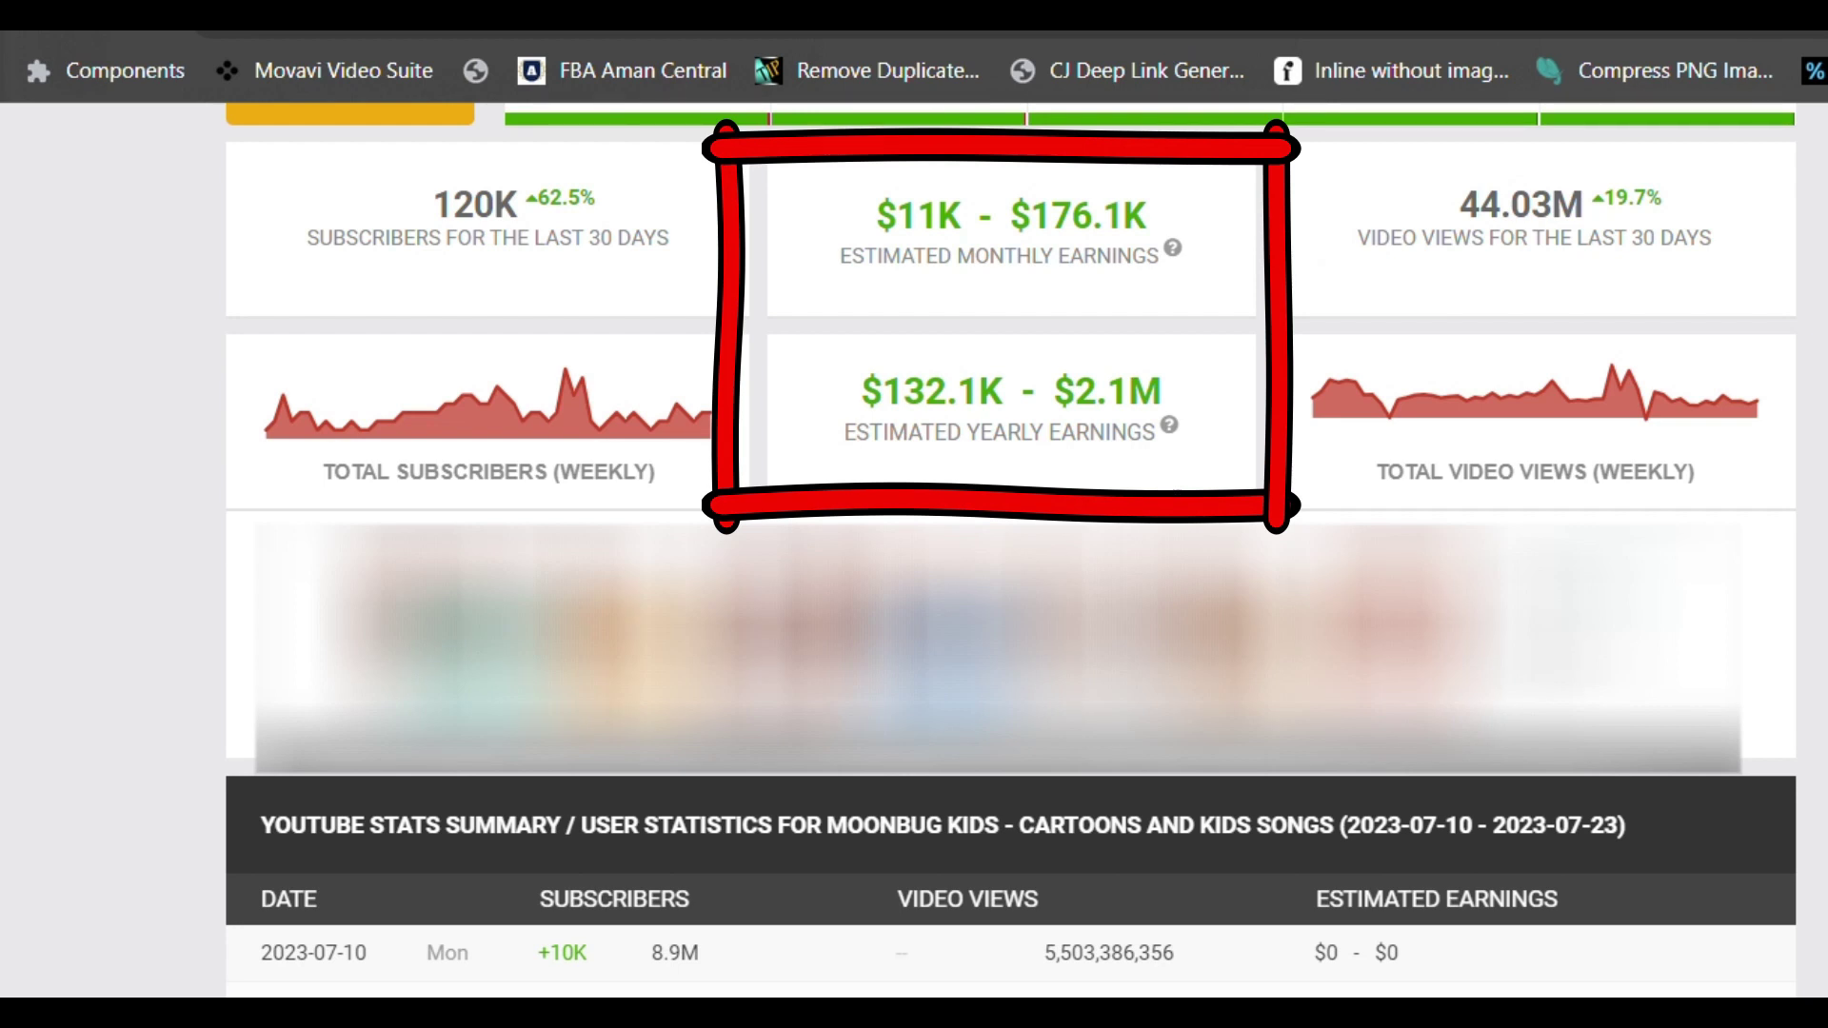
scroll(1012, 548, down, 5)
scroll(1011, 548, up, 8)
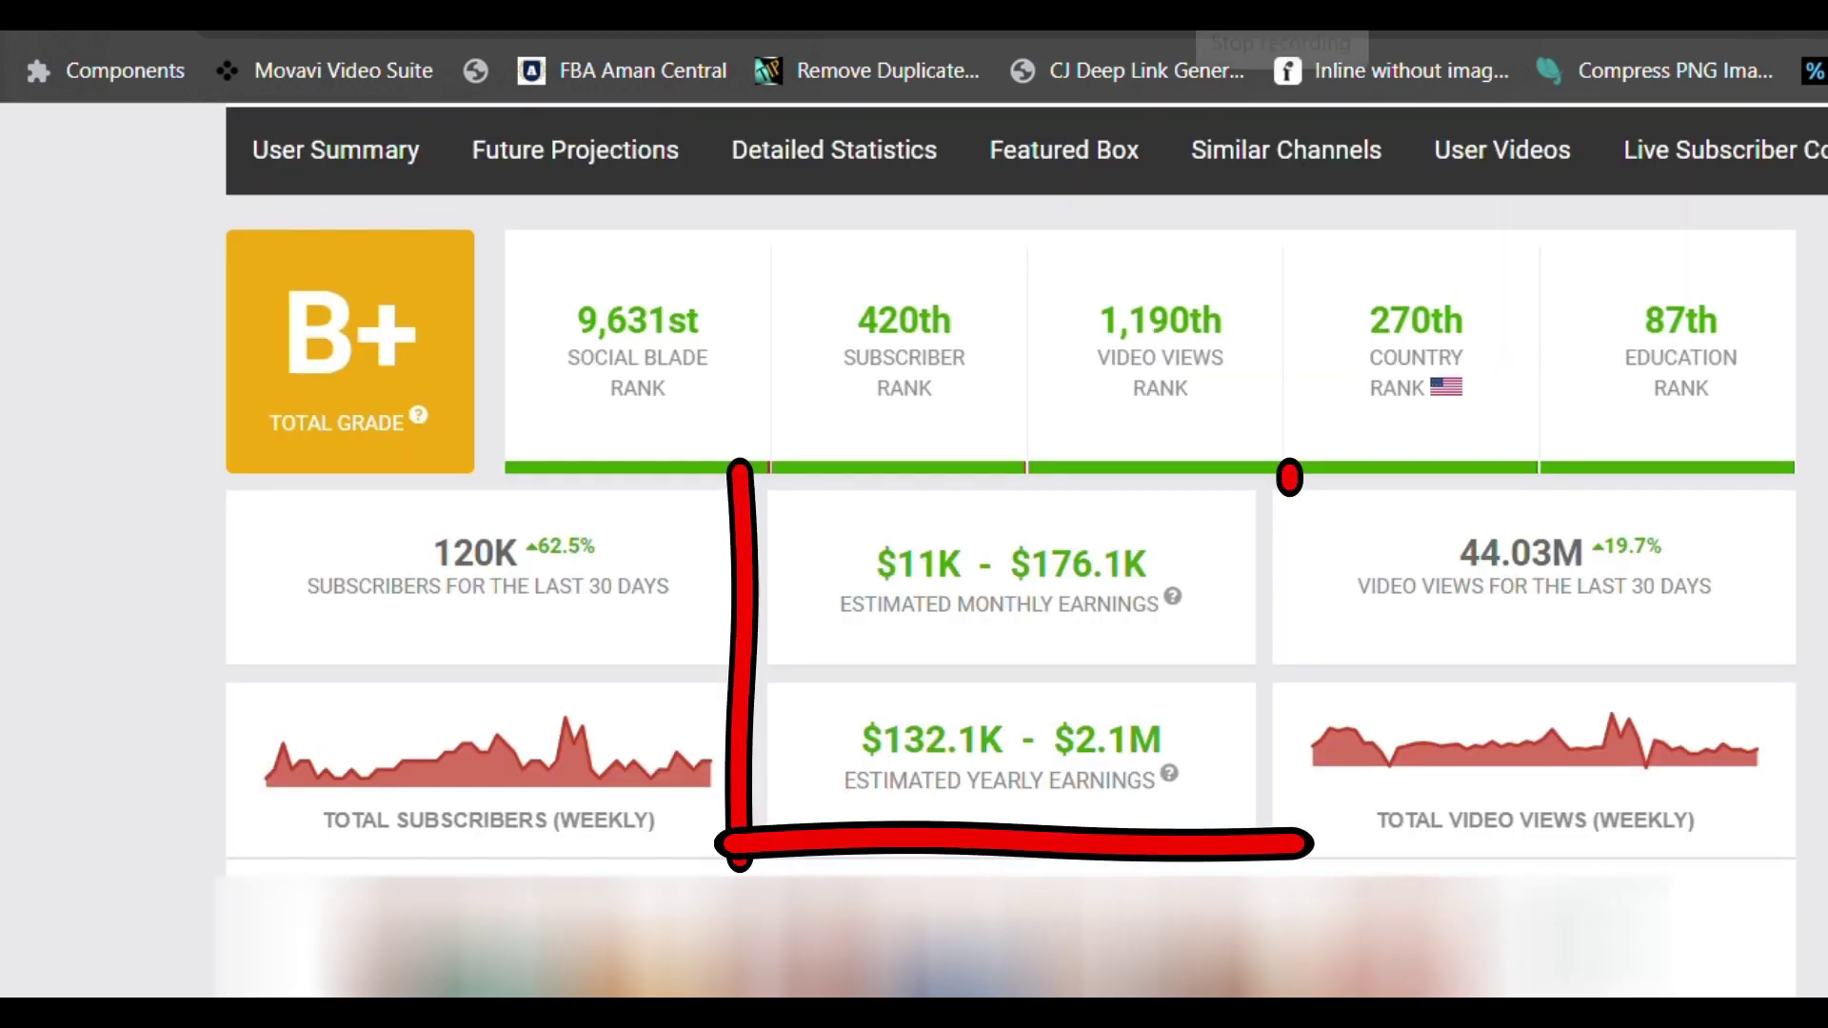